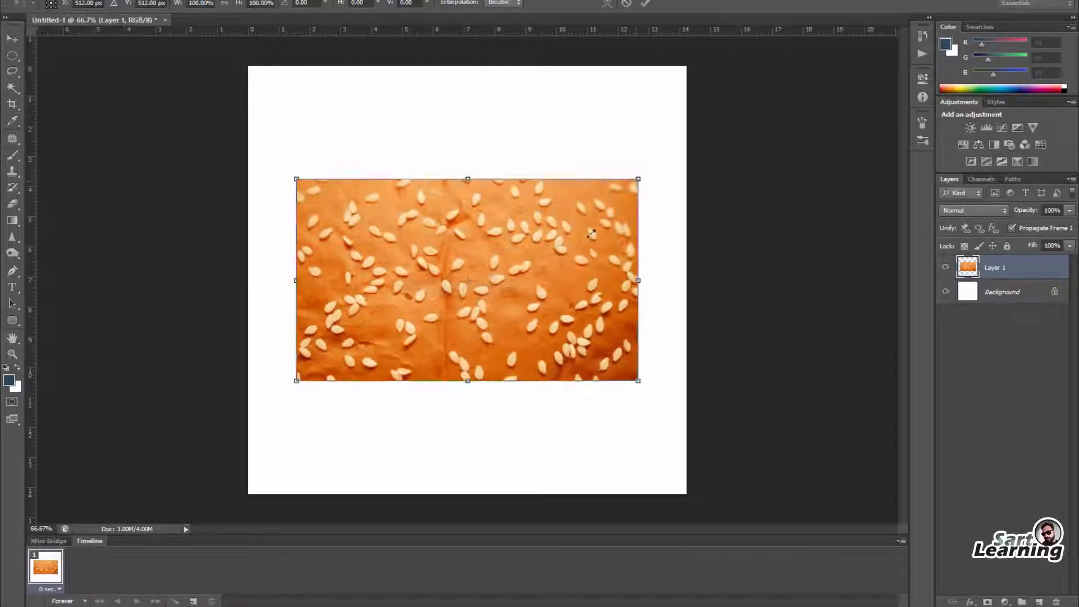
Scale the sesame bun texture down proportionally around its centre
alt+shift+drag(640, 180, 580, 239)
key(Return)
click(9, 42)
alt+shift+drag(518, 285, 521, 157)
key(ctrl+z)
Retouch the crease area inside the sesame texture with a lasso selection, Content-Aware fill and the Clone Stamp
click(13, 70)
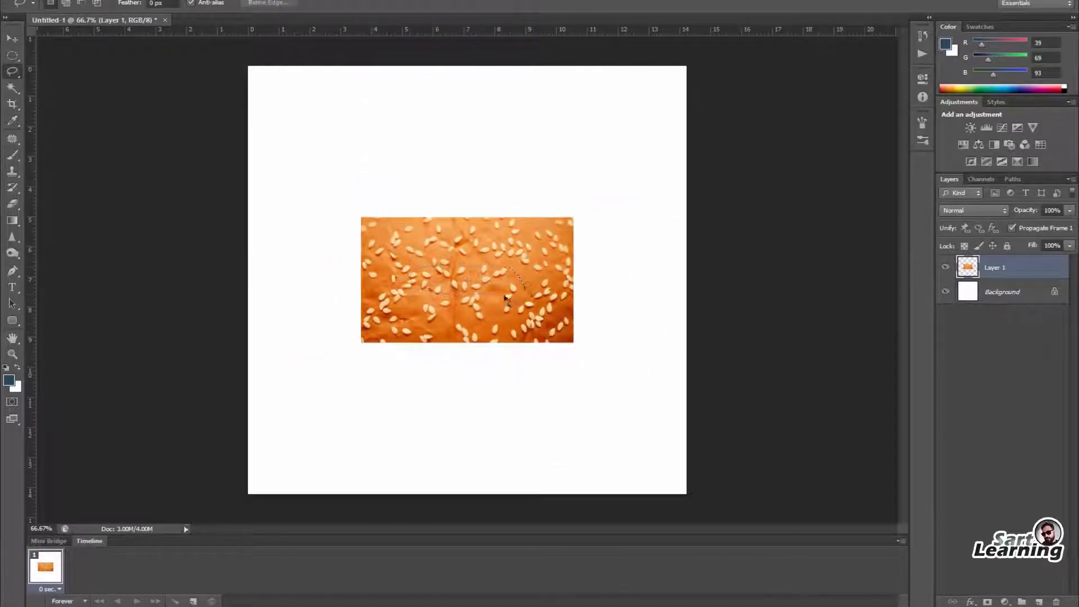
key(shift+F5)
key(Return)
click(13, 171)
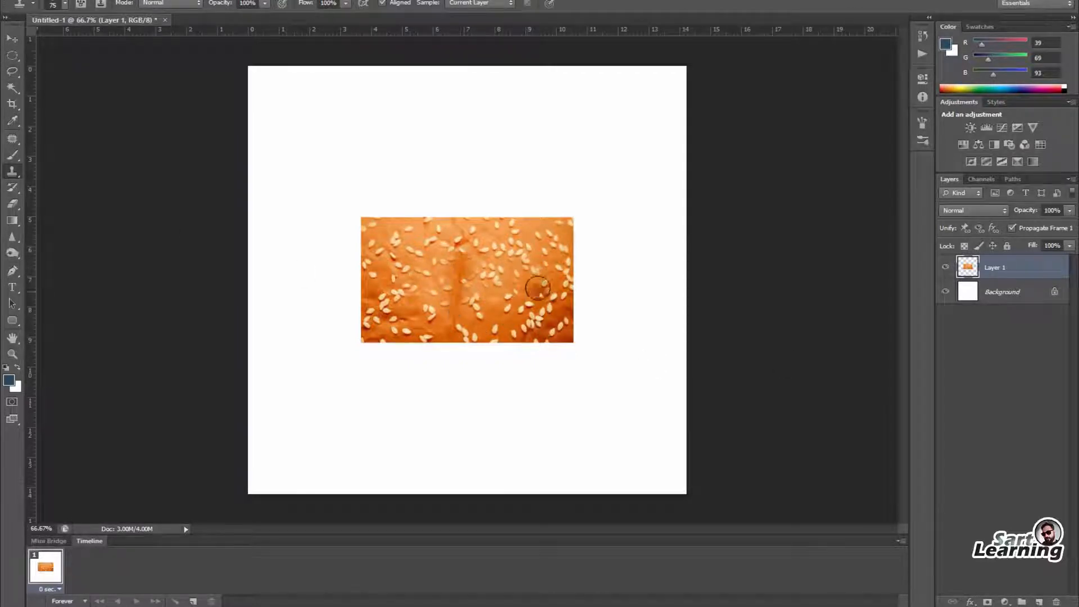
Duplicate the sesame texture above the original and flip the copy vertically
mouse_move(538, 288)
ctrl+alt+mouse_down()
mouse_move(537, 162)
mouse_move(493, 216)
ctrl+alt+mouse_up()
key(ctrl+t)
right_click(524, 204)
click(596, 401)
key(Return)
Enlarge the eraser to 110 px and erase the lower edge of the flipped copy along the seam
key(e)
right_click(468, 238)
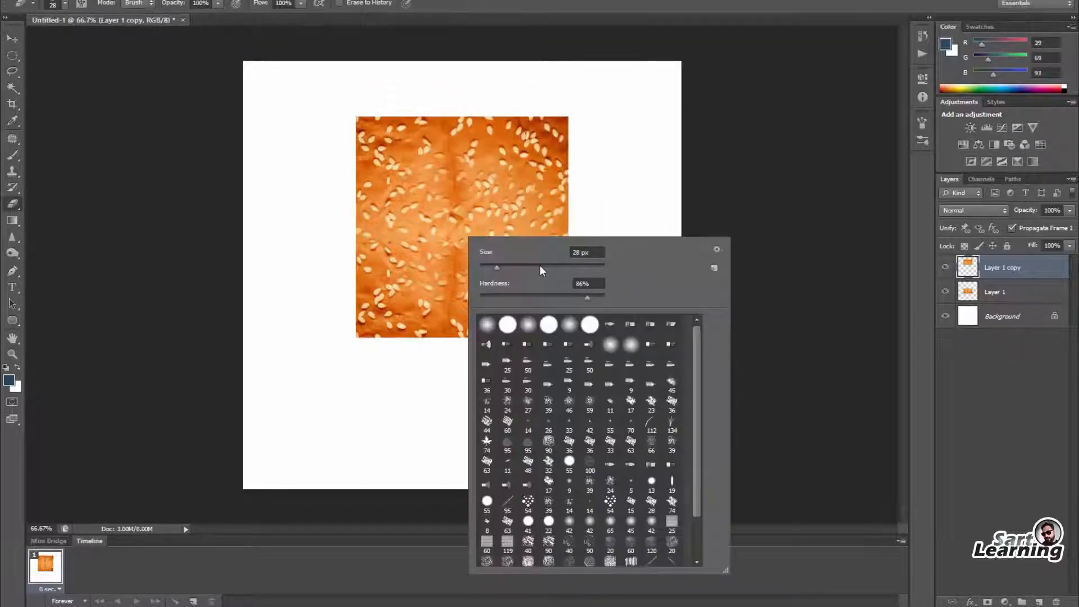
drag(374, 243, 602, 242)
Shift the flipped copy down to overlap the original texture and merge the two layers
key(v)
drag(521, 182, 520, 204)
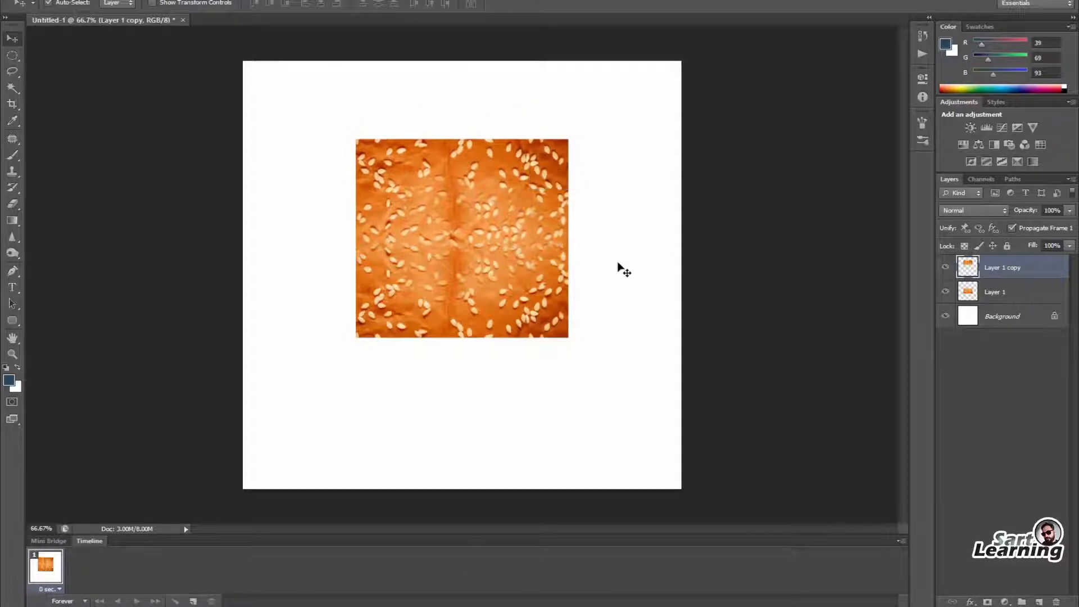
key(ctrl+e)
Duplicate the merged texture higher up, erase its lower part to blend the seam, and nudge the copy down
mouse_move(514, 302)
mouse_down()
mouse_move(522, 339)
mouse_move(498, 240)
mouse_up()
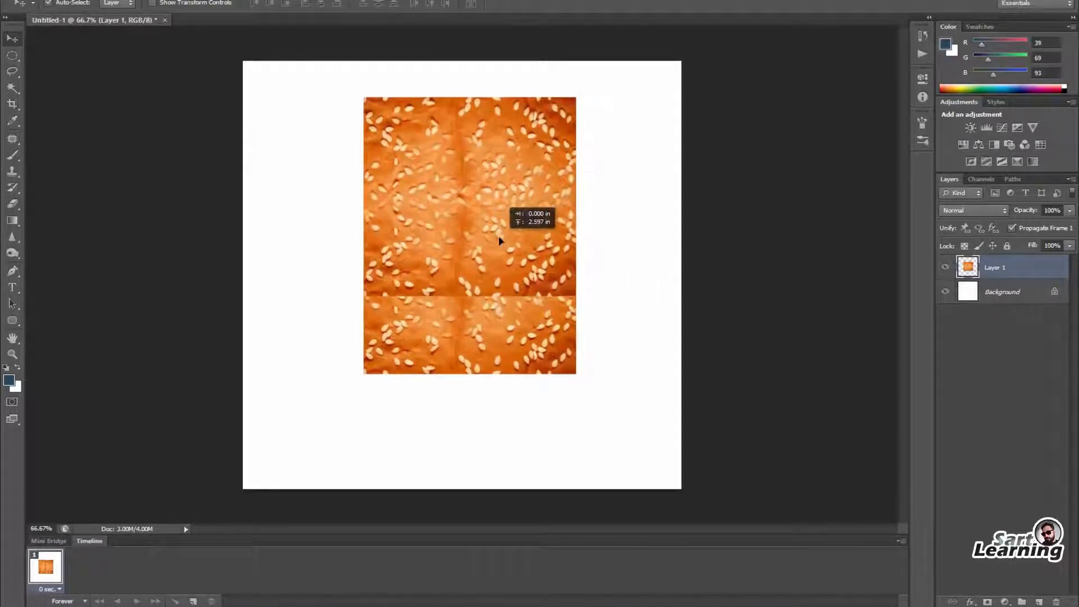
key(e)
mouse_move(380, 196)
mouse_down()
mouse_move(525, 282)
mouse_move(555, 256)
mouse_move(524, 310)
mouse_up()
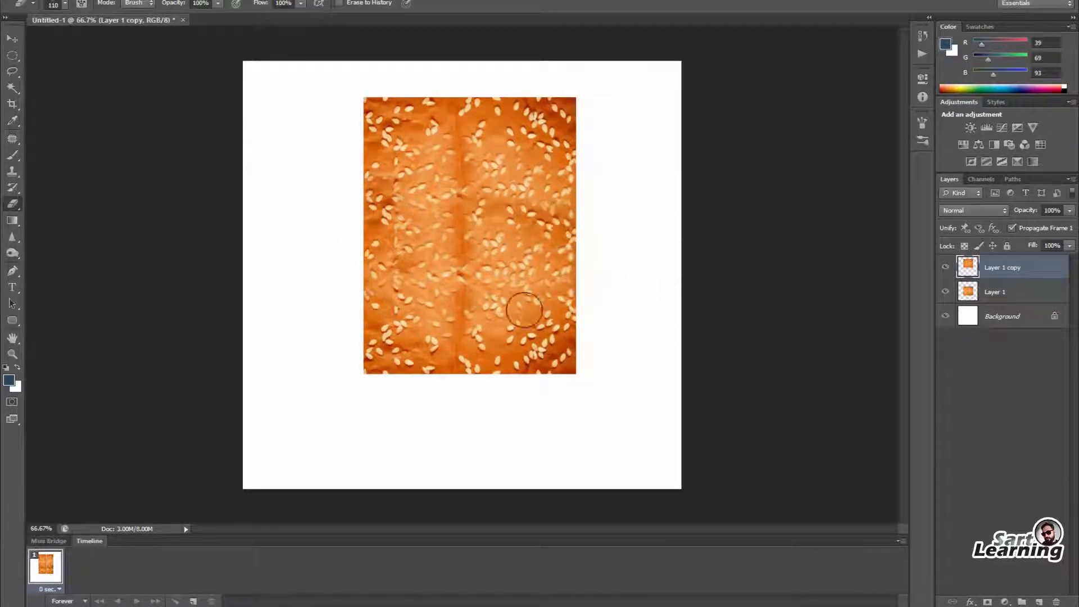
key(v)
drag(517, 139, 517, 152)
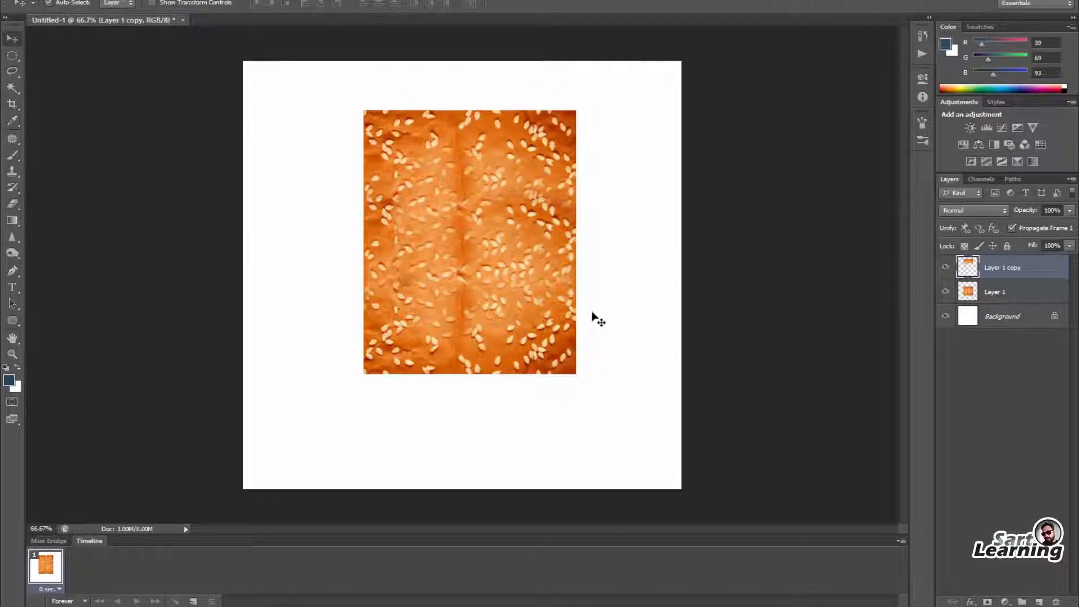
Duplicate the upper texture piece, rotate the copy 90°, and place it along the right side of the bun
key(ctrl+j)
key(ctrl+t)
drag(470, 209, 466, 258)
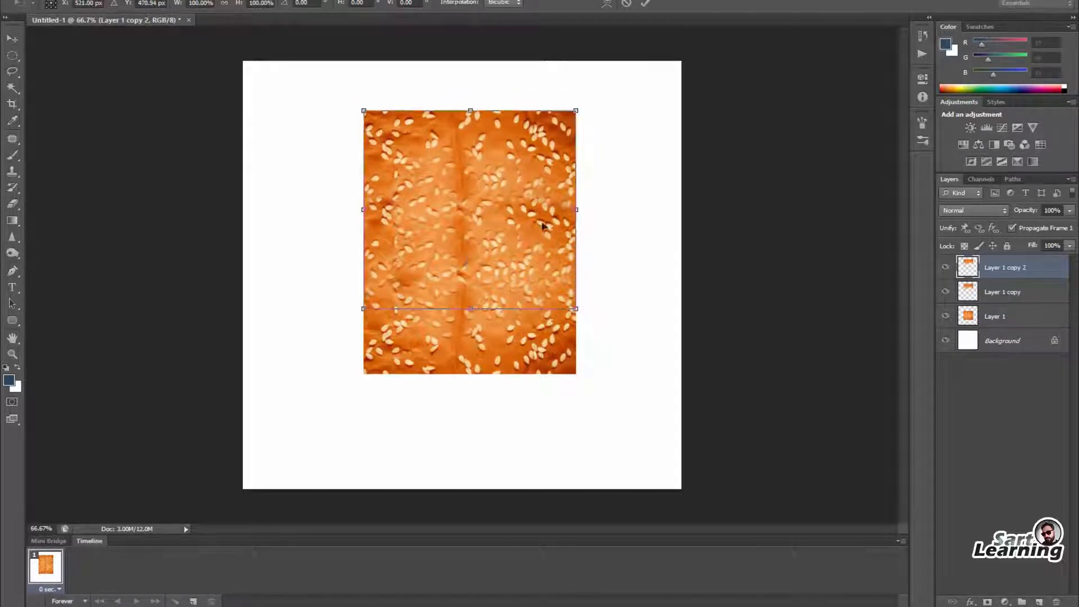
shift+drag(588, 100, 781, 471)
drag(570, 273, 528, 346)
key(Return)
Rotate another copy of the texture piece by 90° and place it along the bottom of the bun
key(ctrl+t)
drag(628, 238, 613, 473)
mouse_move(522, 347)
mouse_down()
mouse_move(519, 377)
mouse_move(511, 365)
mouse_up()
key(Return)
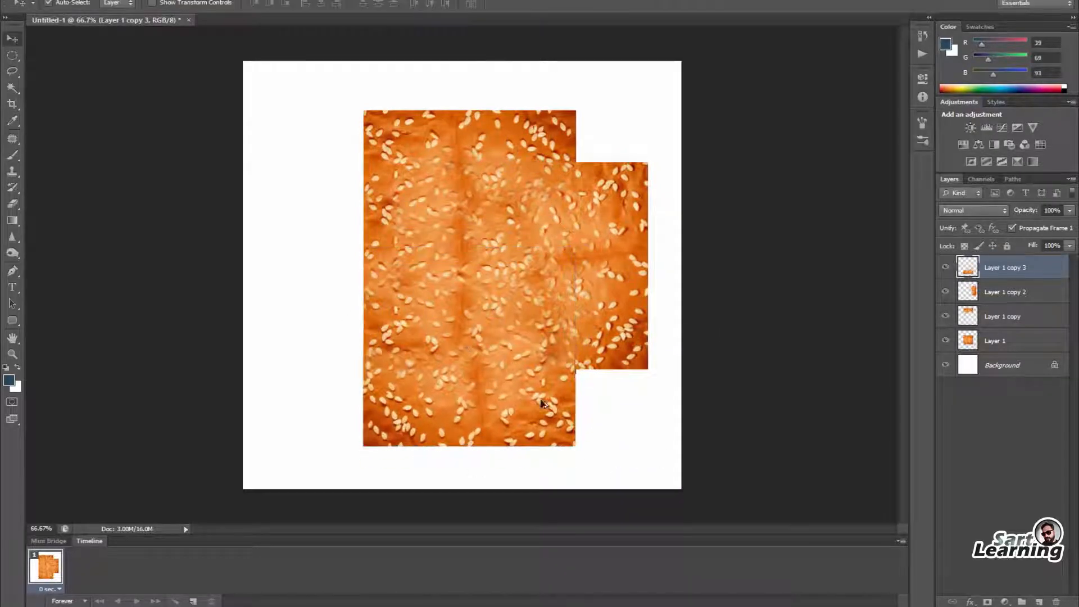
Duplicate the bottom texture piece, rotate the copy 90°, and place it along the left side of the bun
alt+drag(541, 401, 441, 289)
key(ctrl+t)
shift+drag(497, 239, 368, 431)
drag(380, 305, 398, 335)
key(Return)
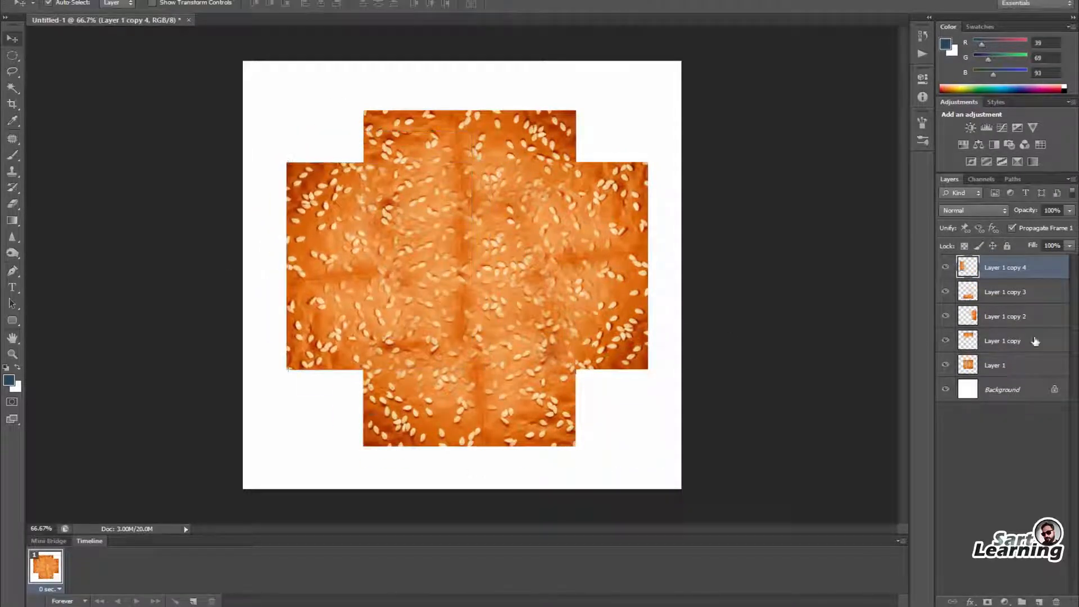
Merge the five sesame texture layers and remove the upper and lower central creases with Content-Aware fills
shift+click(1011, 365)
key(ctrl+e)
key(l)
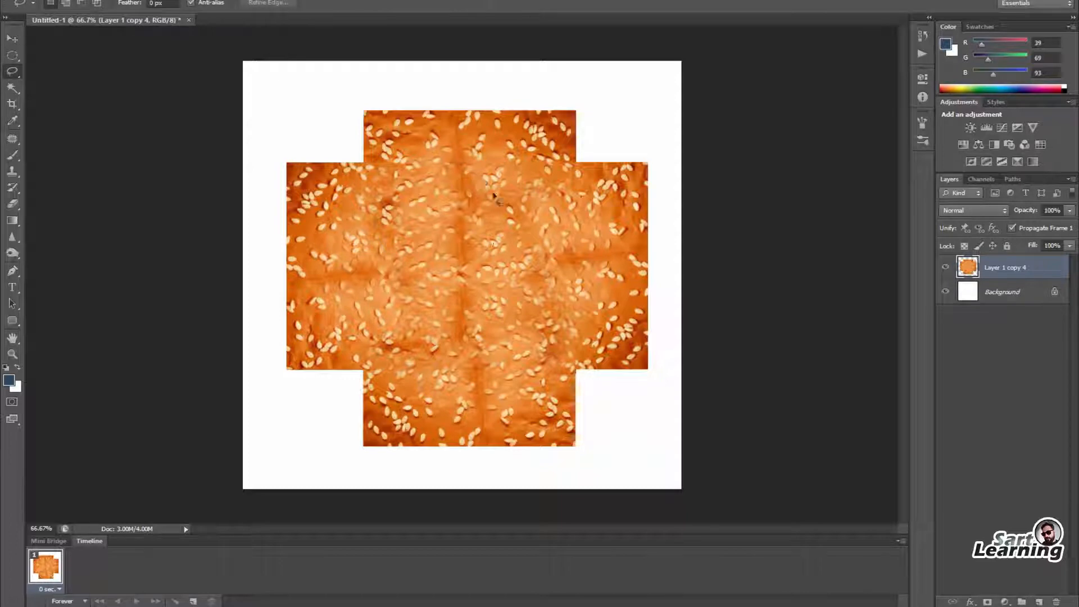
drag(493, 194, 438, 259)
key(shift+F5)
key(Return)
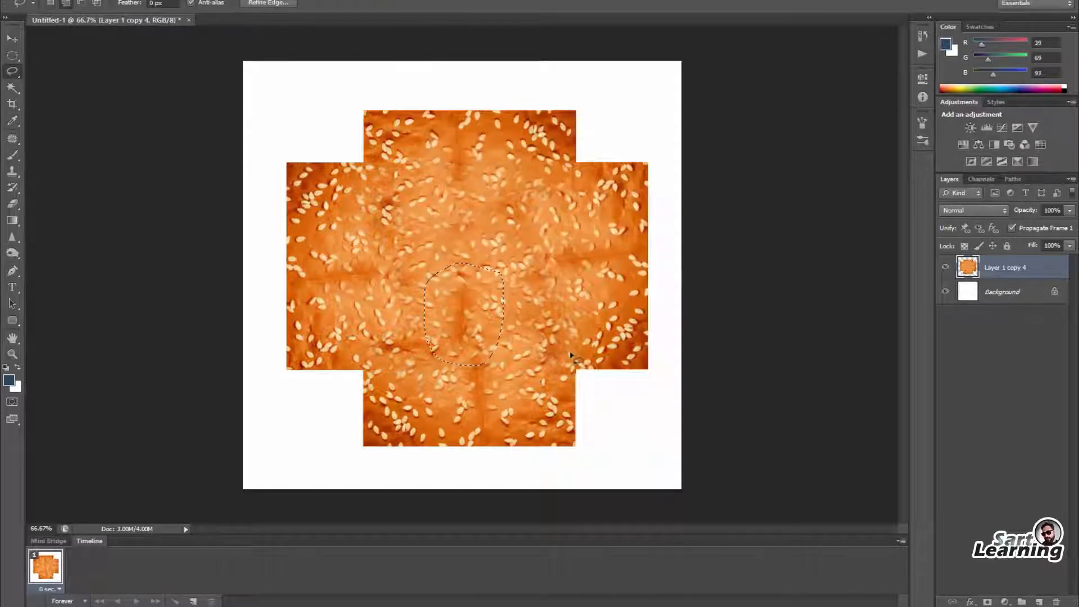
key(shift+F5)
key(Return)
key(ctrl+d)
Paste the plain bread crust image and place it over the upper left of the bun
click(464, 249)
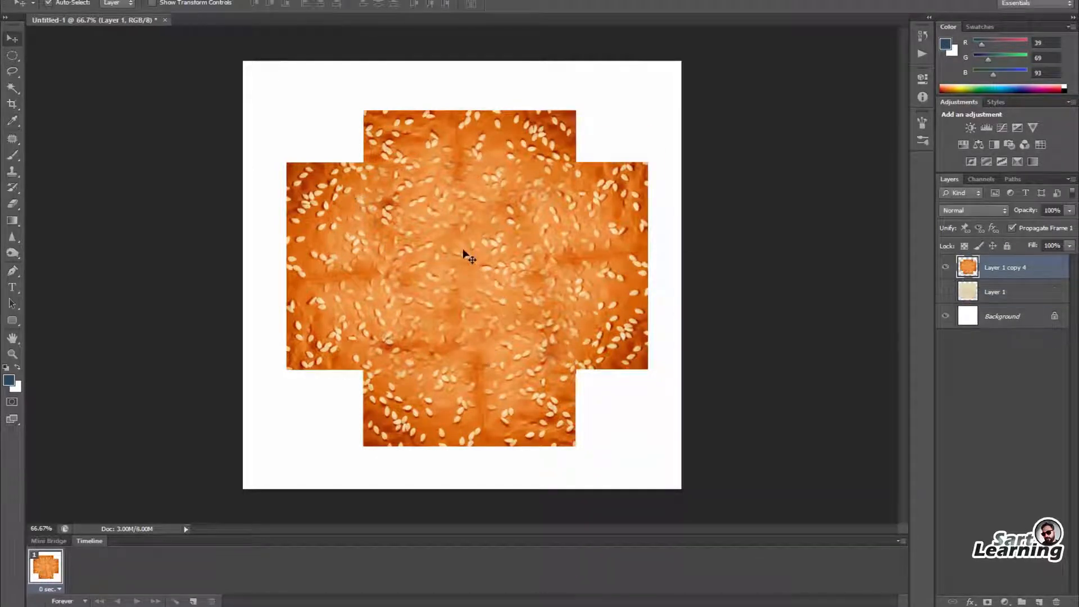
key(ctrl+v)
drag(497, 288, 400, 176)
Duplicate the bun layer, rotate the copy 45°, enlarge it to about 122%, and place it beneath the original
click(554, 264)
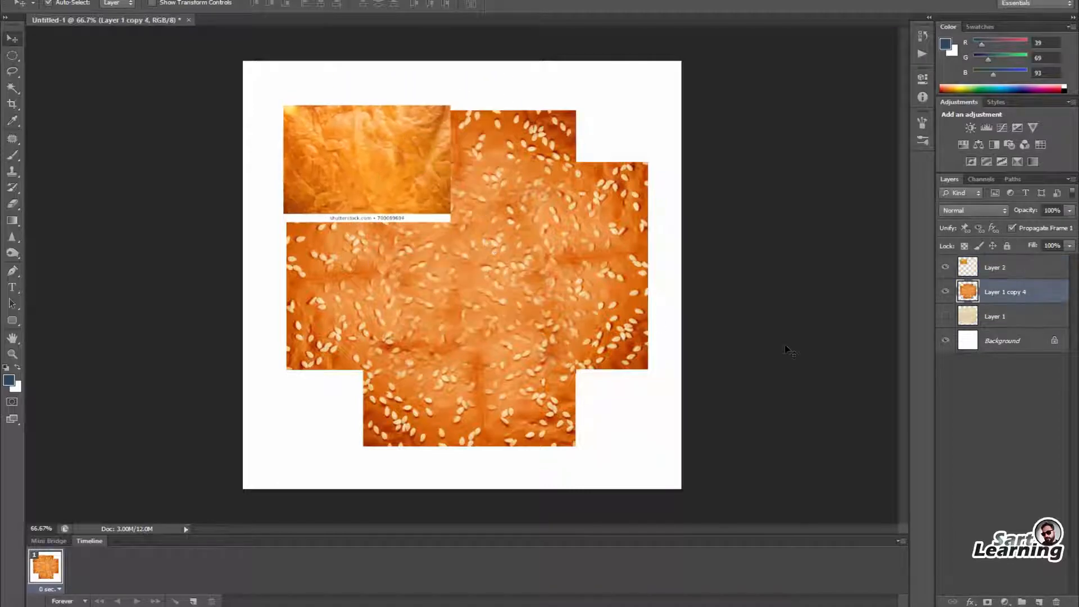
key(ctrl+j)
key(ctrl+t)
shift+drag(703, 125, 771, 308)
alt+shift+drag(715, 286, 770, 286)
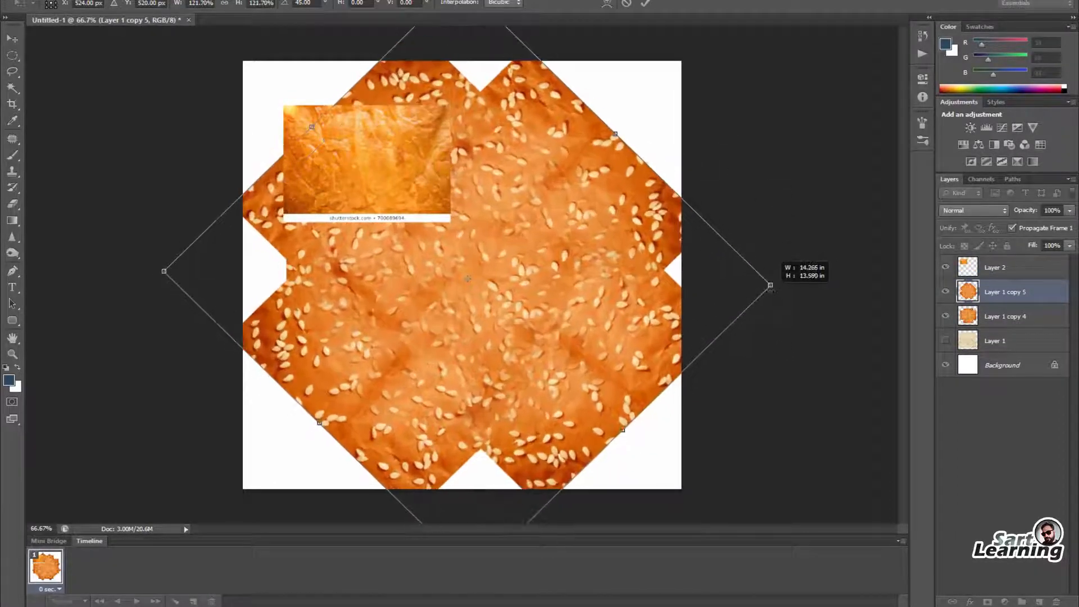
key(Return)
drag(1005, 296, 1006, 327)
Erase the outer edges of the rotated bun copy into a soft rounded outline
key(e)
mouse_move(590, 87)
mouse_down()
mouse_move(593, 77)
mouse_move(680, 321)
mouse_move(350, 479)
mouse_move(260, 242)
mouse_move(275, 104)
mouse_up()
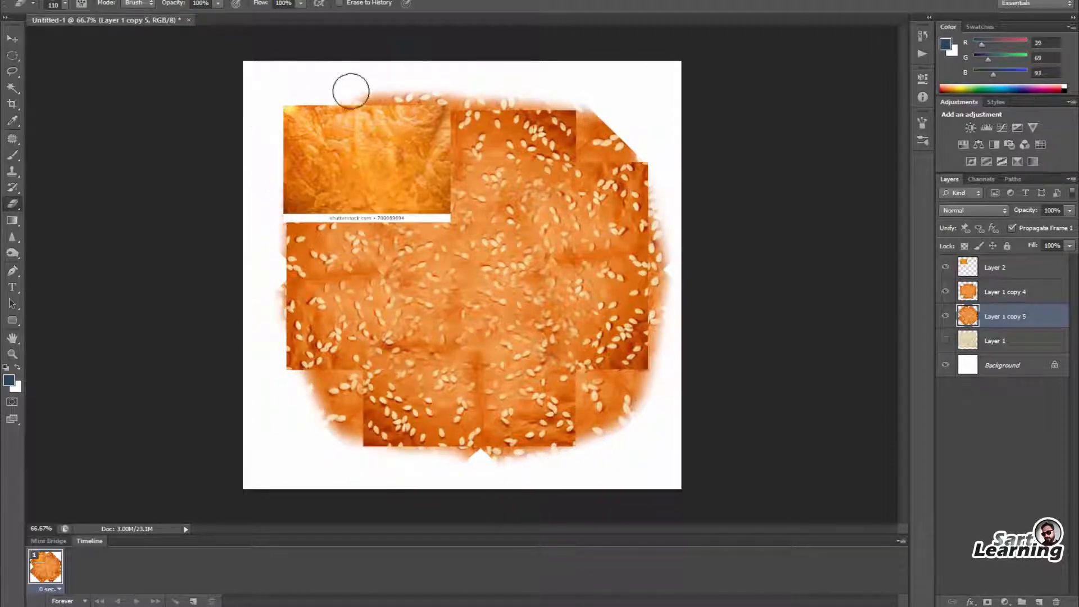
drag(350, 91, 743, 199)
Scale the Layer 1 copy 4 bun down to about 87% and erase its hard outer corners
click(980, 296)
key(ctrl+t)
alt+shift+drag(648, 110, 625, 132)
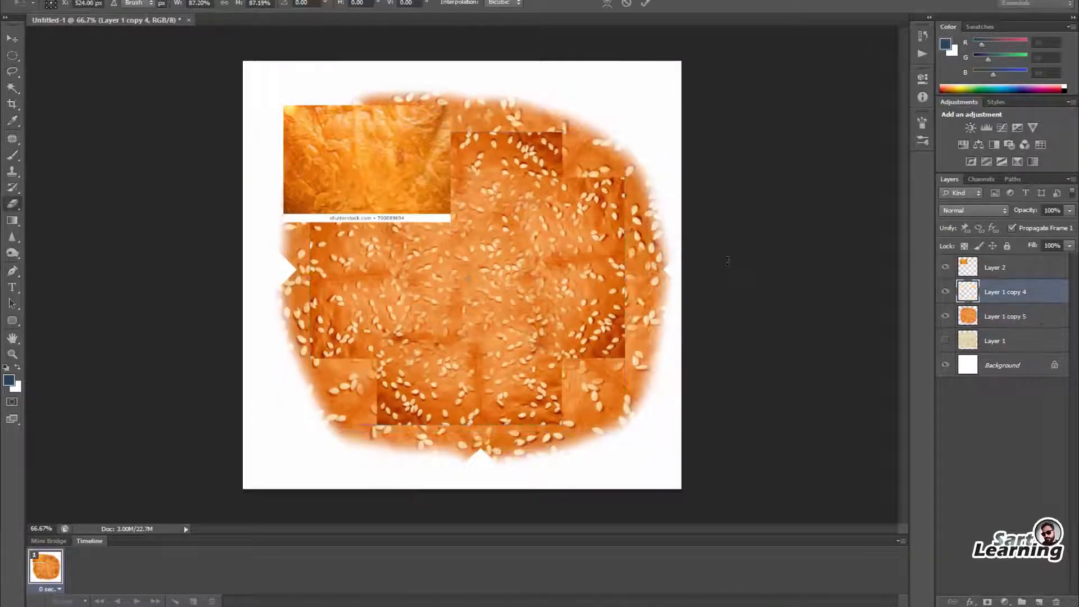
key(Return)
drag(324, 348, 510, 432)
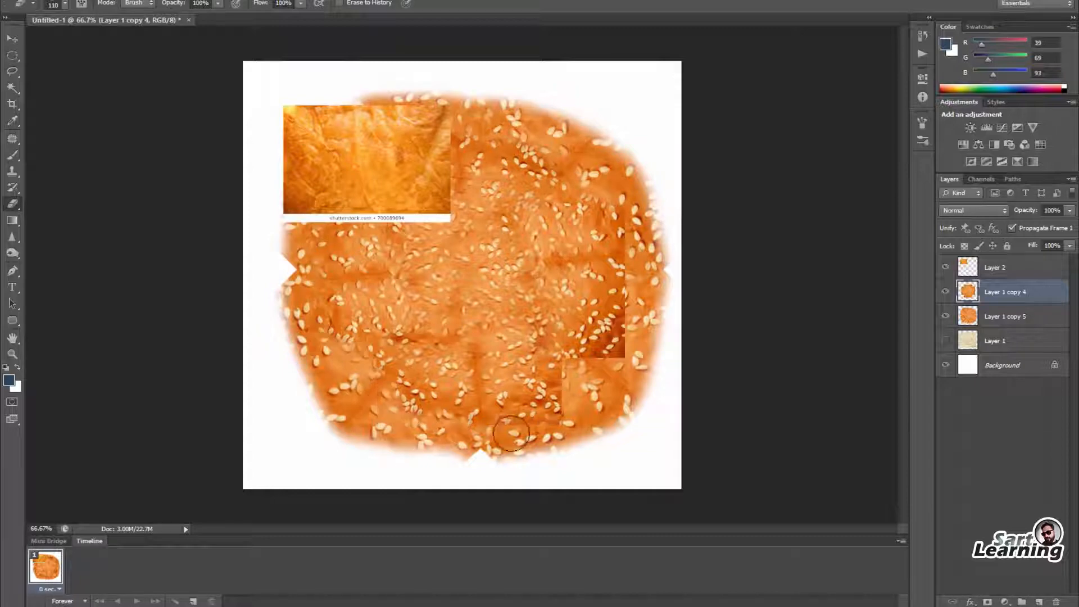
Copy the caption-free area of the crust image to its own layer and delete the original crust layer
key(v)
mouse_move(387, 171)
mouse_down()
mouse_move(457, 104)
mouse_move(472, 155)
mouse_up()
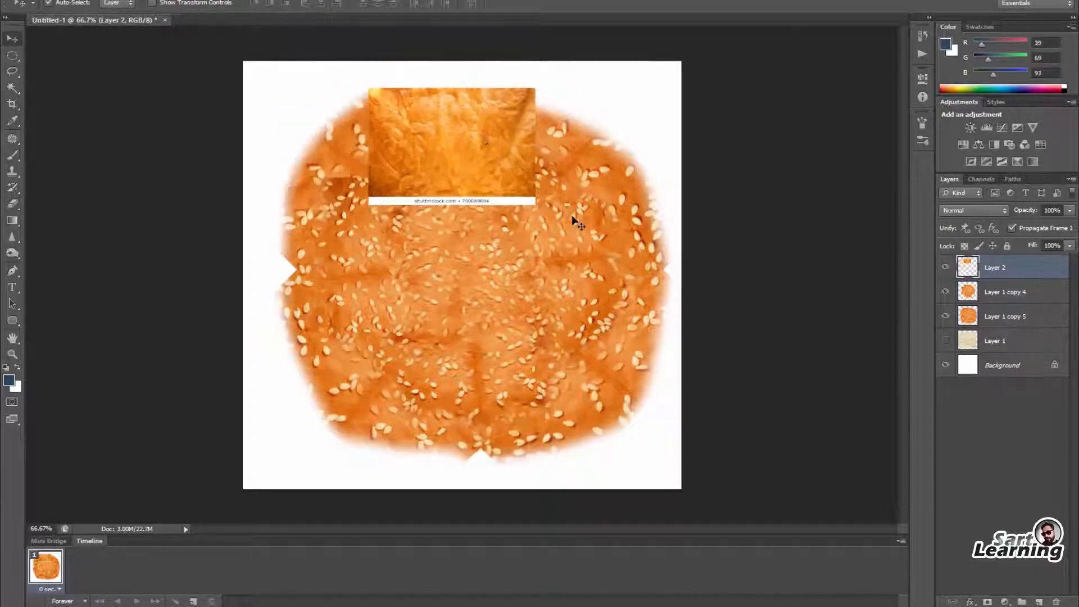
click(33, 60)
drag(395, 94, 528, 191)
key(ctrl+j)
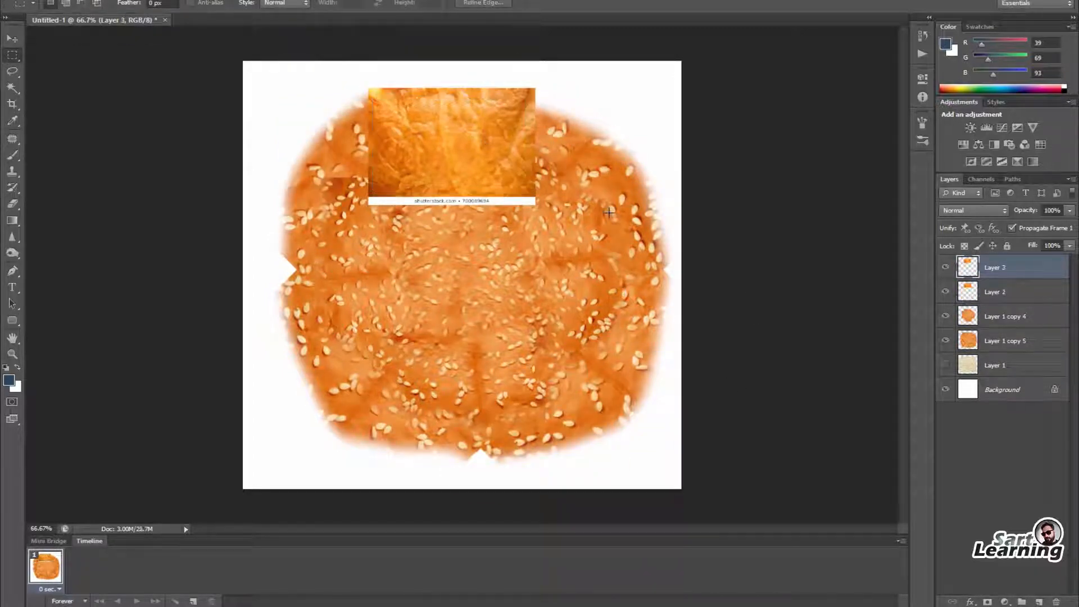
click(1009, 292)
key(Delete)
Duplicate the crust piece at the bun's top and rotate the copy about 37° around the bun's centre
key(v)
drag(467, 152, 470, 279)
key(ctrl+j)
key(ctrl+t)
drag(556, 40, 677, 144)
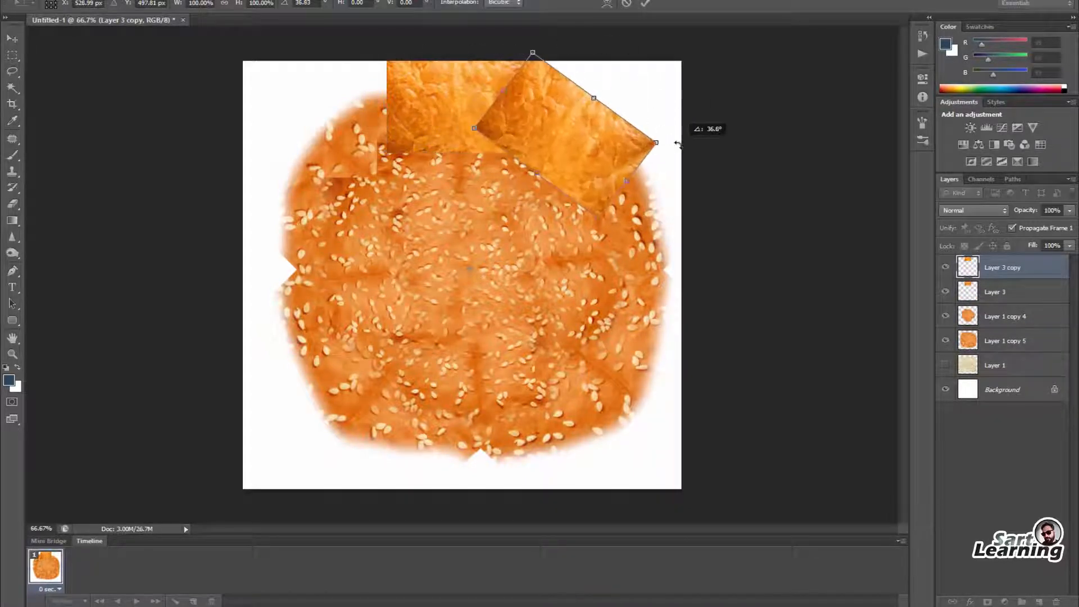
key(Return)
Repeat the rotated duplication of the crust piece eight more times to form a full ring around the bun
key(ctrl+alt+shift+t)
key(ctrl+alt+shift+t)
key(ctrl+alt+shift+t)
key(ctrl+alt+shift+t)
key(ctrl+alt+shift+t)
key(ctrl+alt+shift+t)
key(ctrl+alt+shift+t)
key(ctrl+alt+shift+t)
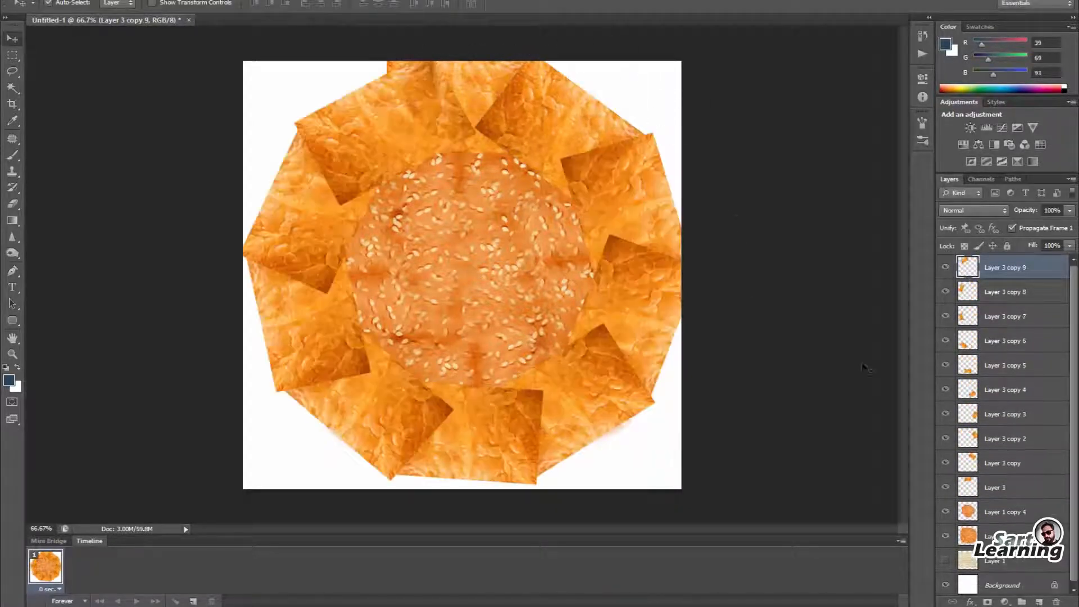
Merge all crust pieces into one ring layer and bring the Layer 1 copy 4 bun above it
shift+click(984, 488)
key(ctrl+e)
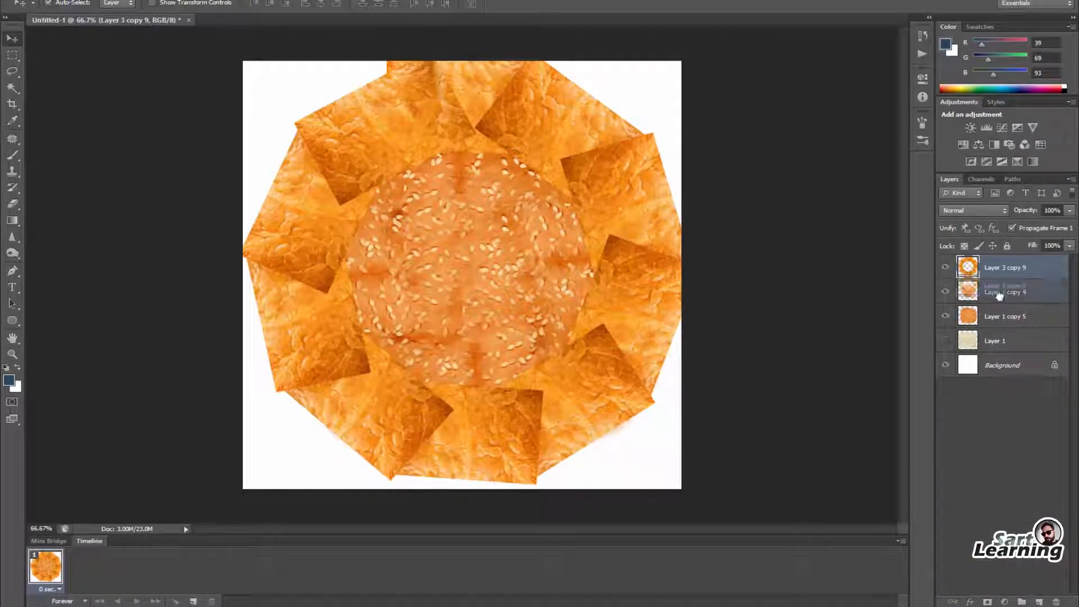
drag(999, 296, 1001, 263)
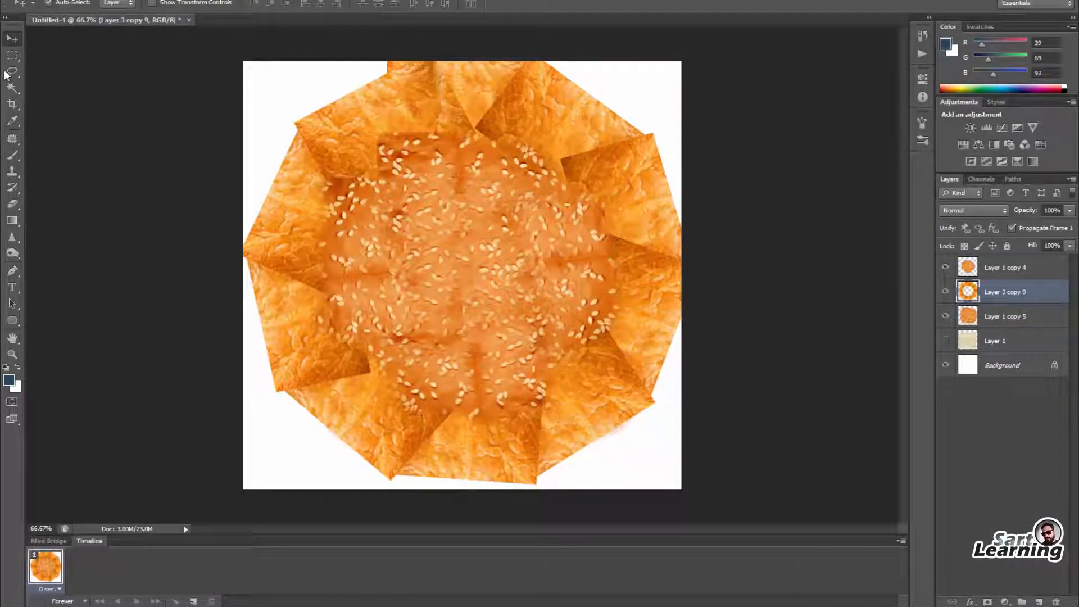
Smooth the folds along the crust ring's upper right and right side with Content-Aware fills
key(Delete)
key(ctrl+d)
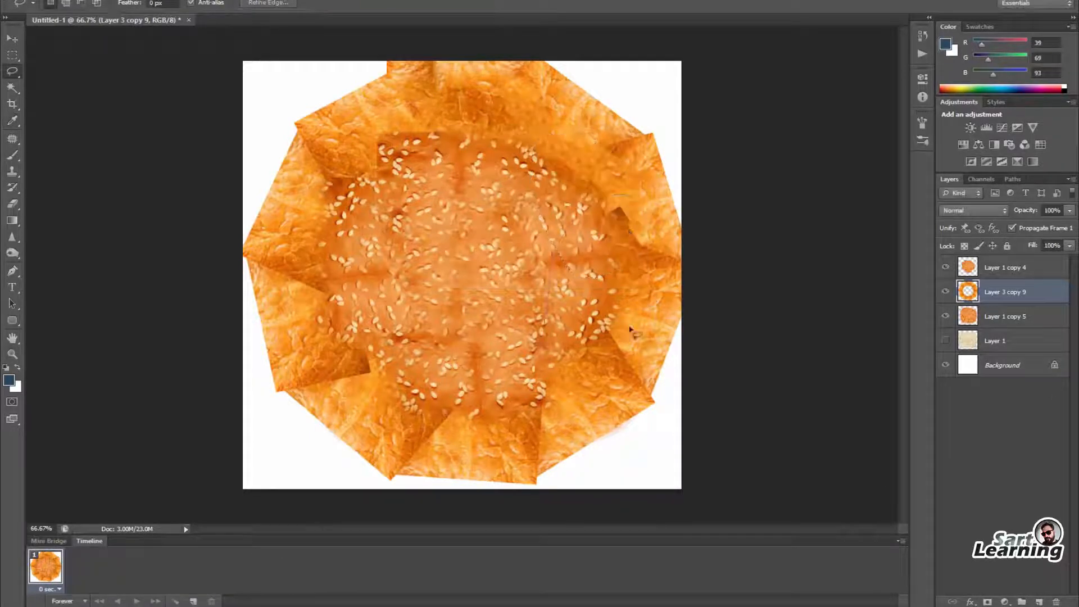
drag(629, 328, 613, 348)
key(shift+F5)
key(Return)
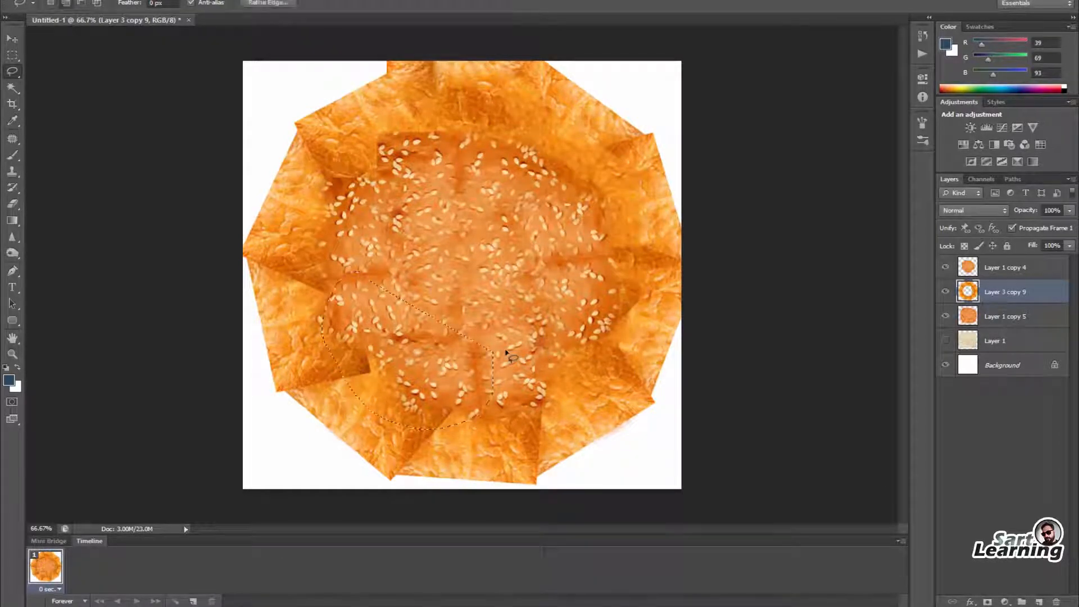
Content-Aware fill the folds on the lower left and upper left of the crust ring
key(shift+F5)
key(Return)
key(ctrl+d)
drag(333, 209, 336, 220)
key(shift+F5)
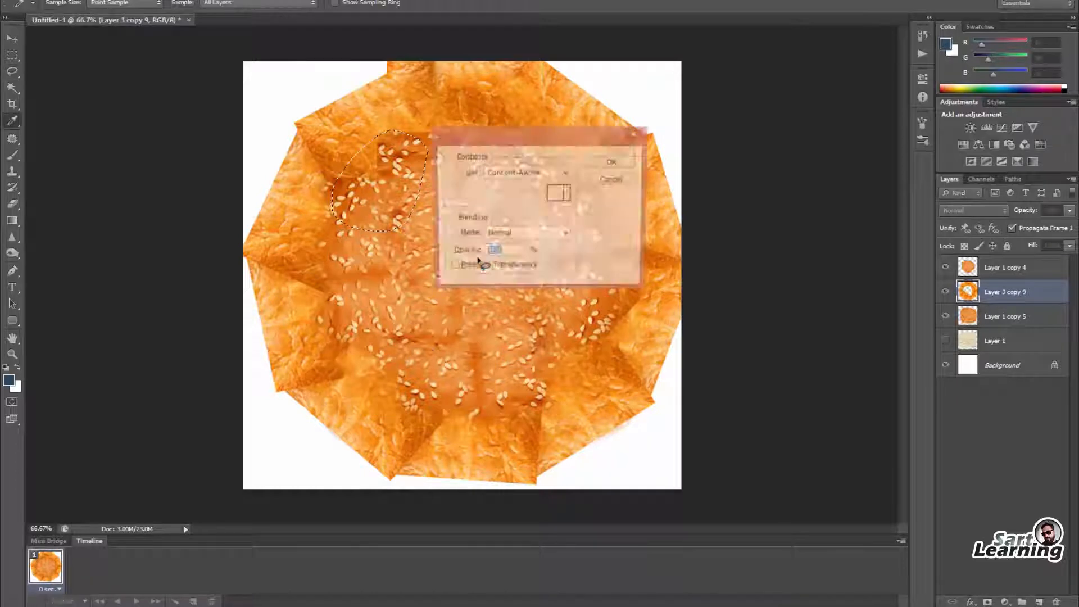
key(Return)
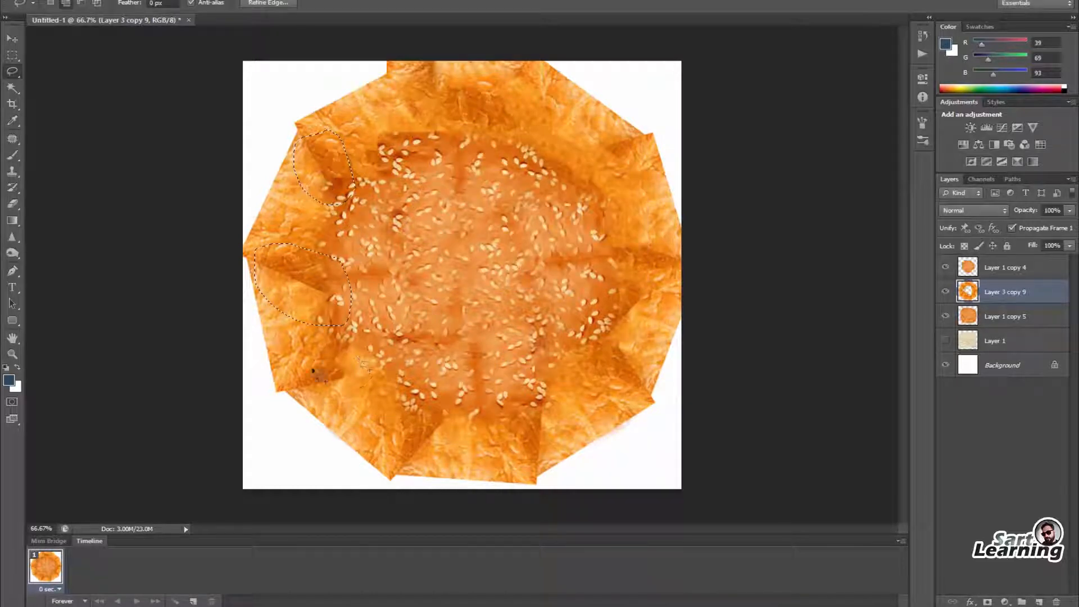
Select the remaining dark folds around the crust ring together and Content-Aware fill them
drag(561, 389, 560, 387)
drag(602, 359, 611, 308)
shift+drag(582, 164, 575, 168)
mouse_move(529, 75)
shift+mouse_down()
mouse_move(436, 83)
mouse_move(444, 119)
shift+mouse_up()
key(shift+F5)
key(Return)
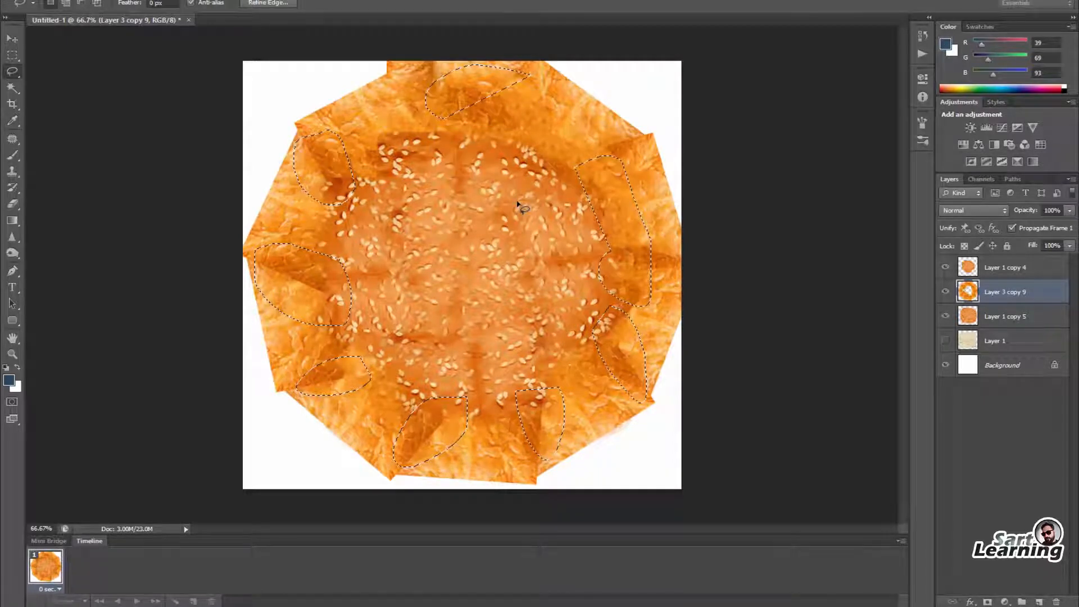
key(ctrl+d)
Merge the crust ring with the sesame bun layer and scale the result down proportionally around its centre
key(v)
shift+click(1003, 269)
key(ctrl+e)
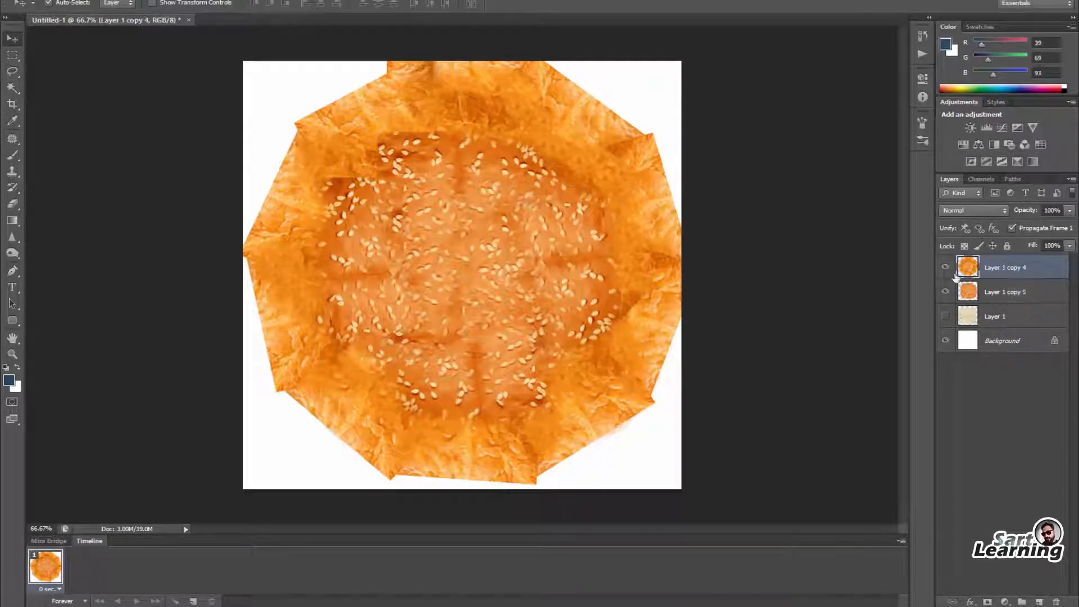
key(ctrl+t)
alt+shift+drag(701, 487, 619, 412)
key(Return)
Delete the larger Layer 1 copy 5 bun and nudge the merged bun slightly on the canvas
click(992, 292)
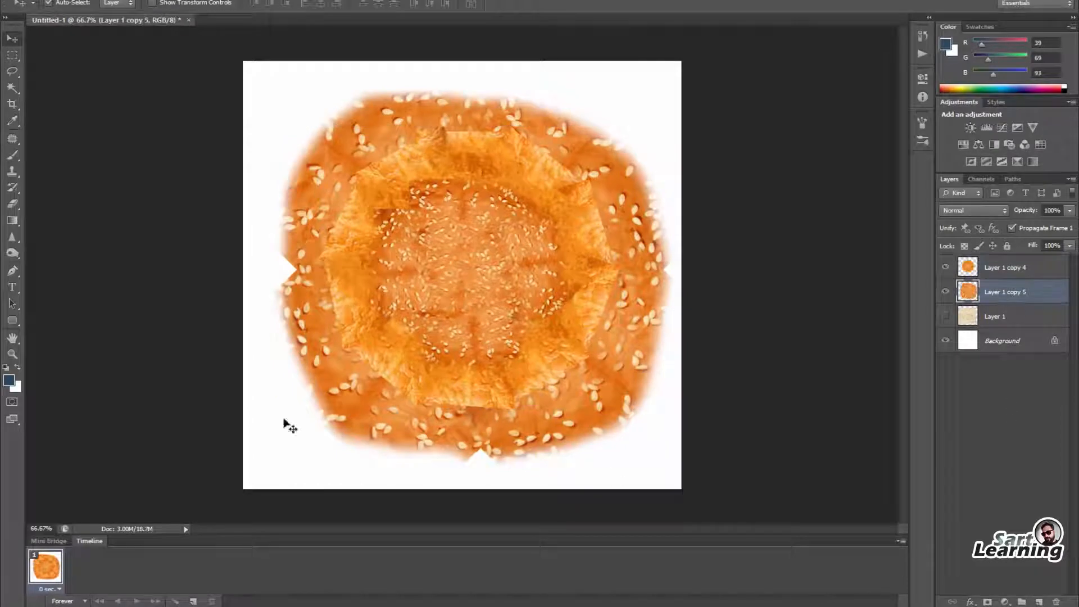
key(Delete)
drag(548, 247, 542, 253)
alt+scroll(553, 251, up, 2)
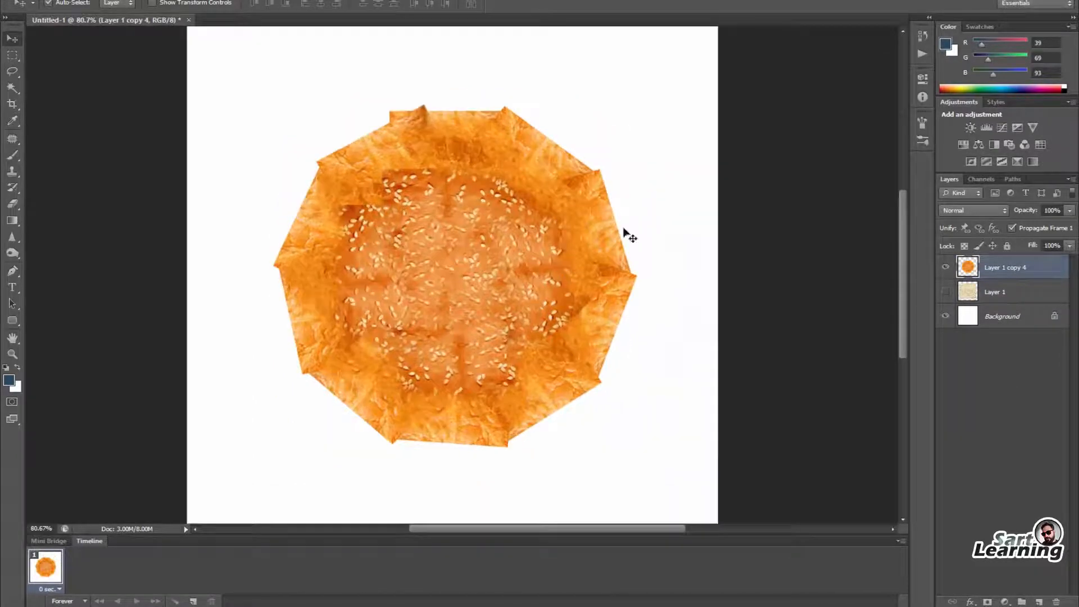
Content-Aware fill the leftover folds on the merged bun's upper right and right rim
click(13, 71)
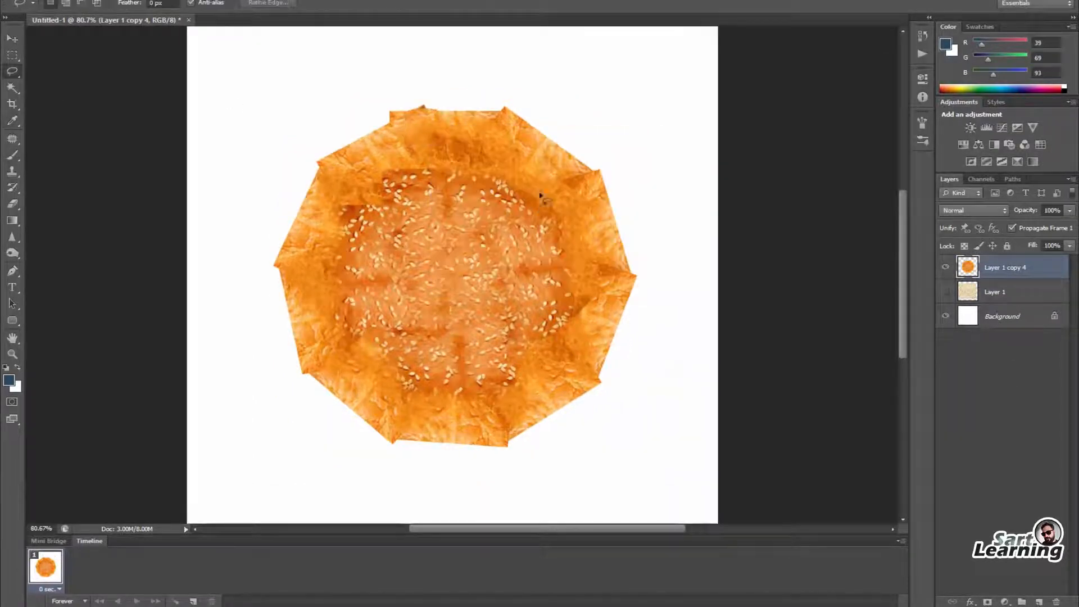
drag(589, 194, 553, 183)
key(shift+F5)
key(Return)
key(ctrl+d)
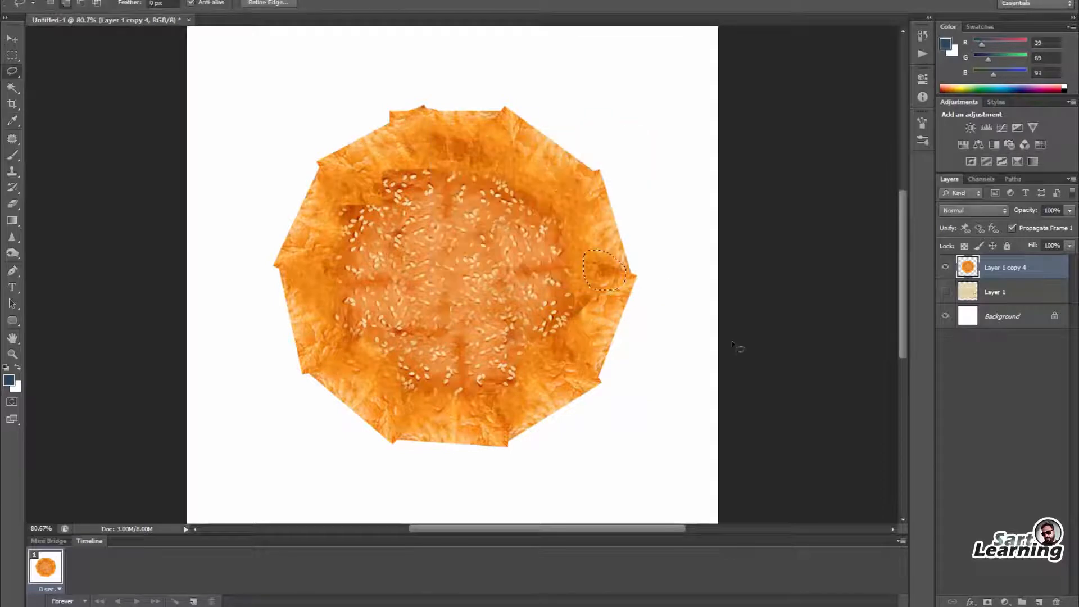
key(shift+F5)
key(Return)
key(ctrl+d)
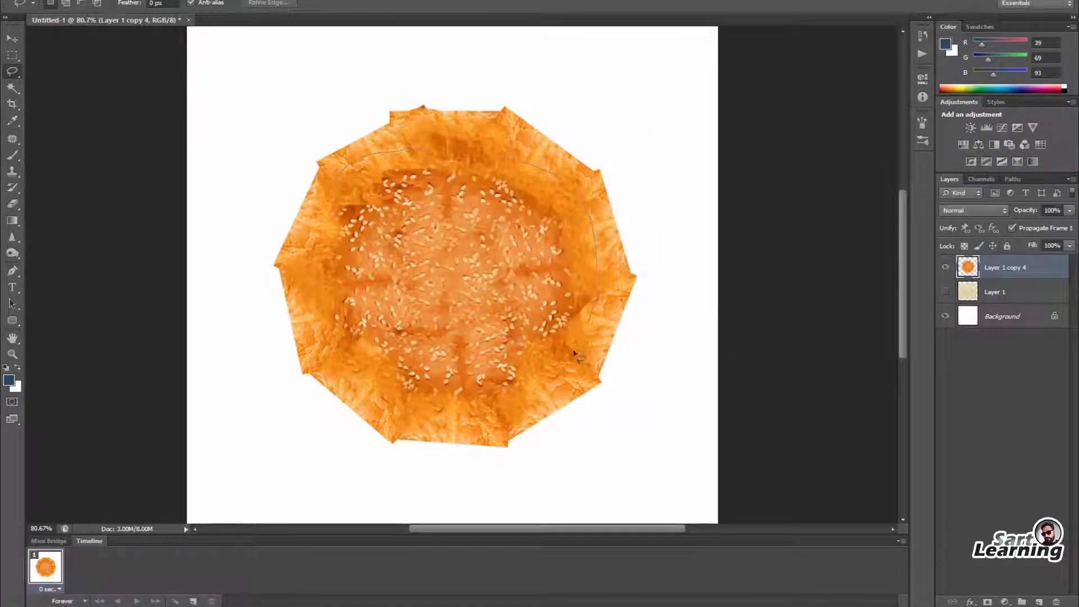
Copy the bun's outer crust to a new layer with a feathered selection and scale it up proportionally around its centre
drag(335, 199, 333, 230)
key(shift+F6)
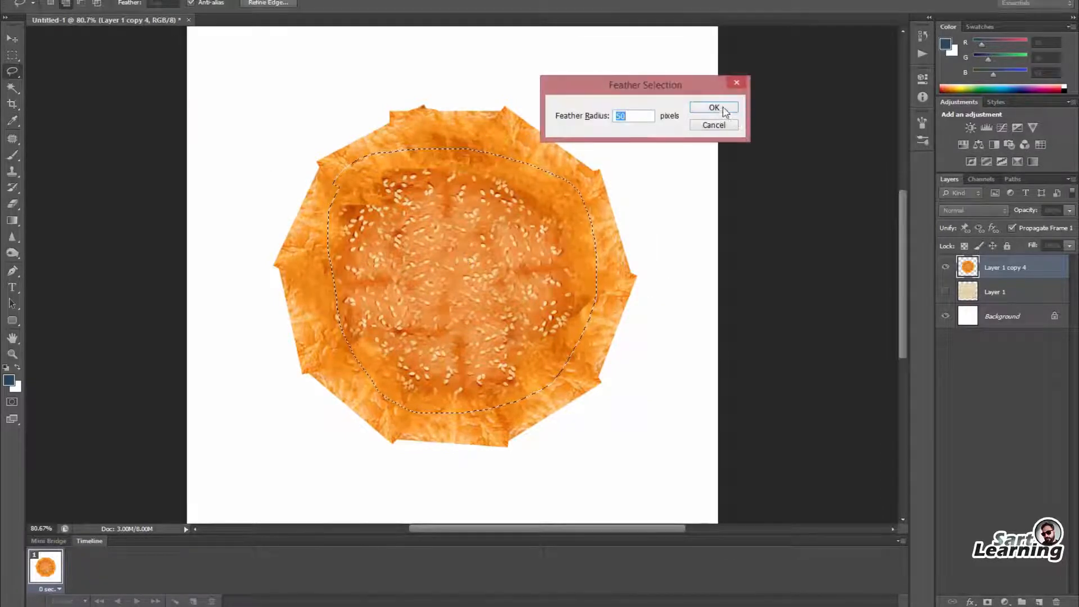
click(716, 106)
key(ctrl+j)
key(ctrl+t)
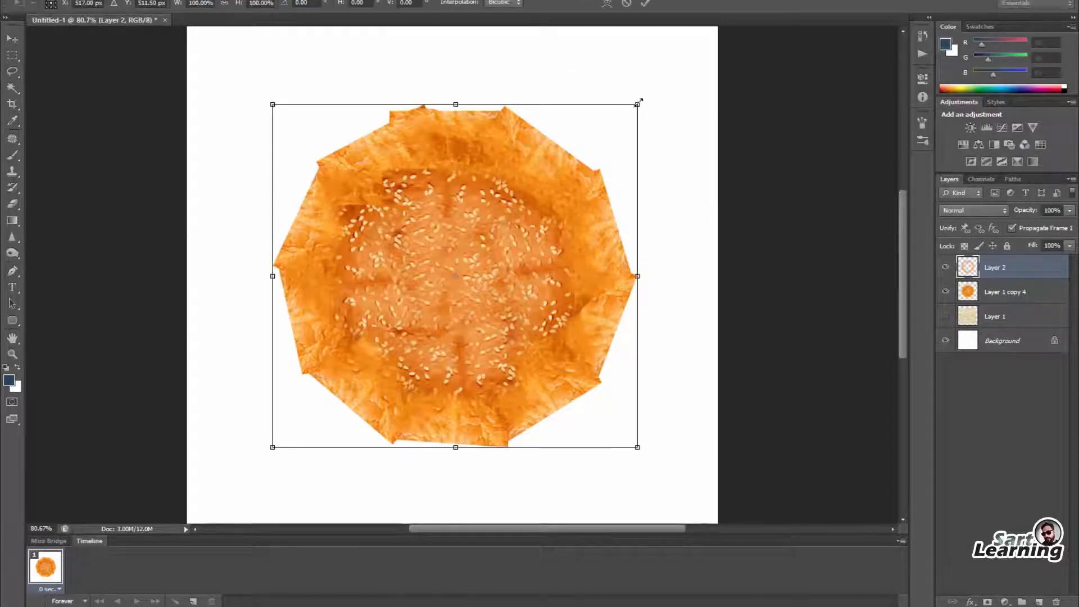
alt+shift+drag(638, 101, 667, 79)
key(Return)
Duplicate the enlarged crust layer twice, merge the three copies and place the result beneath the sesame bun layer
key(ctrl+j)
key(ctrl+j)
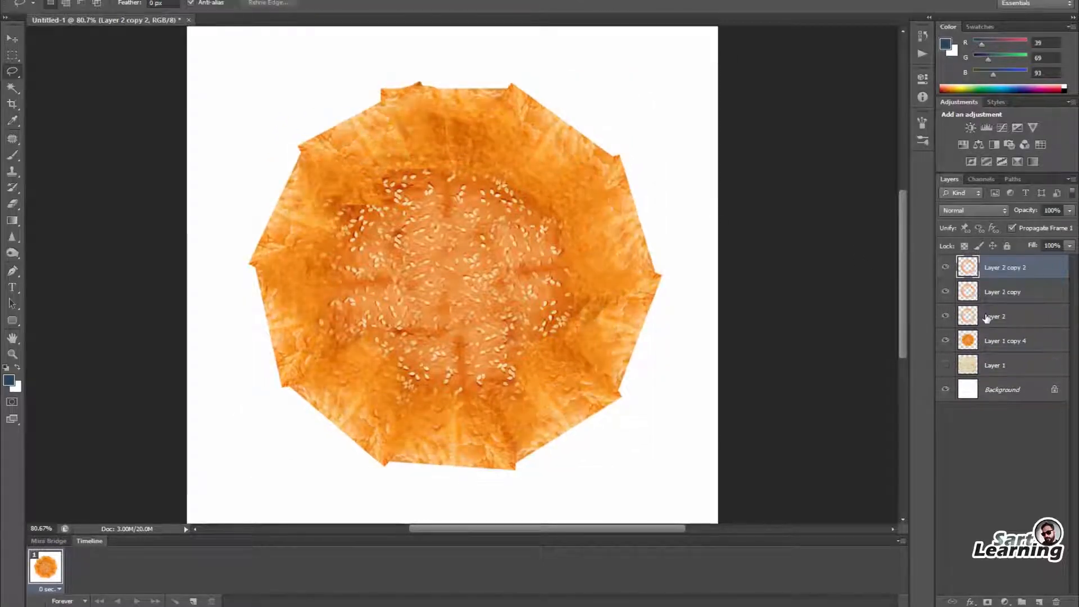
shift+click(988, 318)
key(ctrl+e)
drag(1002, 270, 1007, 305)
Lighten the merged crust rim with Hue/Saturation, using saturation about -16 and lightness about +34
key(ctrl+u)
drag(854, 453, 885, 459)
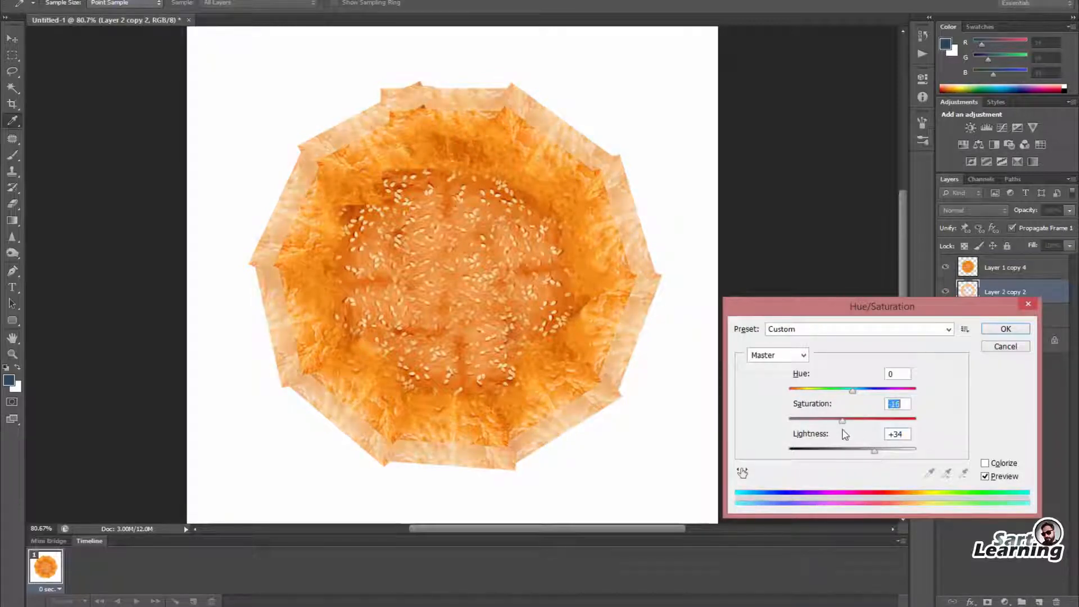
key(Return)
Fade the sesame bun's outer edge by deleting outside a feathered freehand selection, and merge it with the lighter rim layer
key(alt+bracketright)
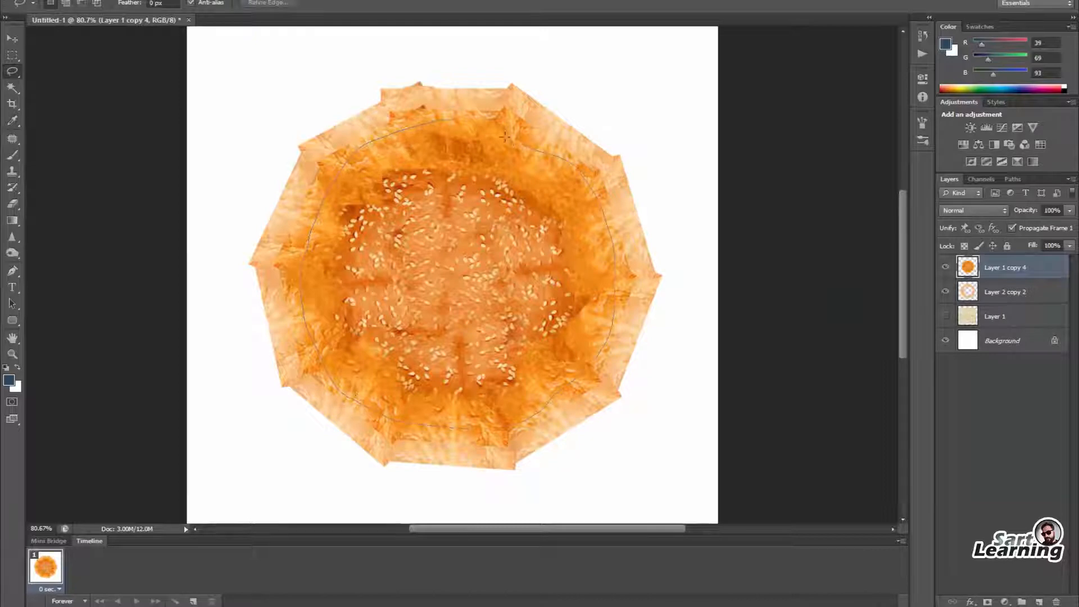
drag(504, 136, 506, 136)
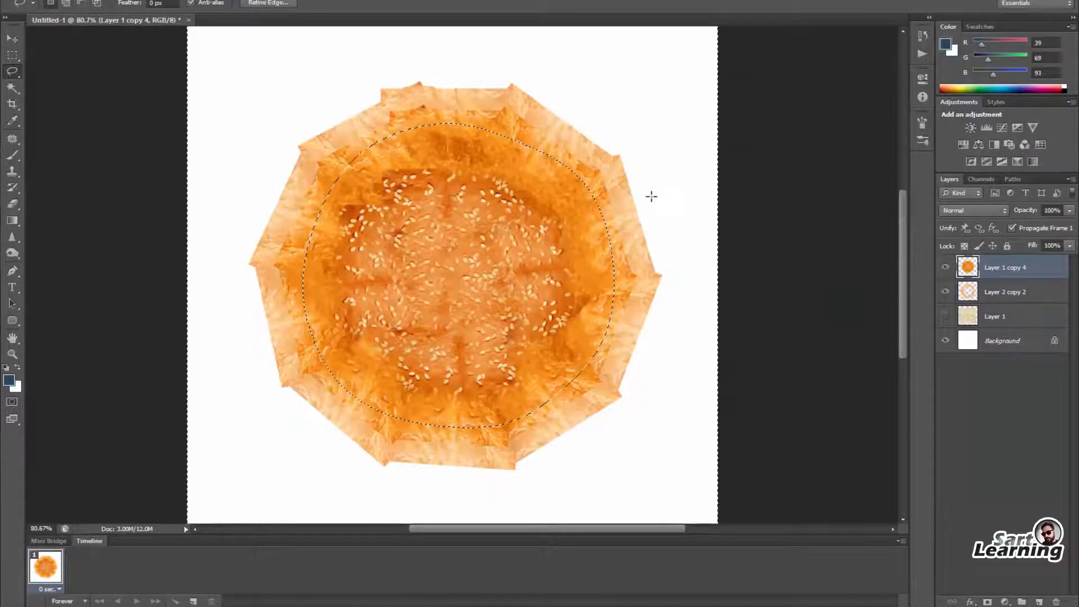
key(Delete)
key(ctrl+d)
key(v)
ctrl+click(986, 293)
key(ctrl+e)
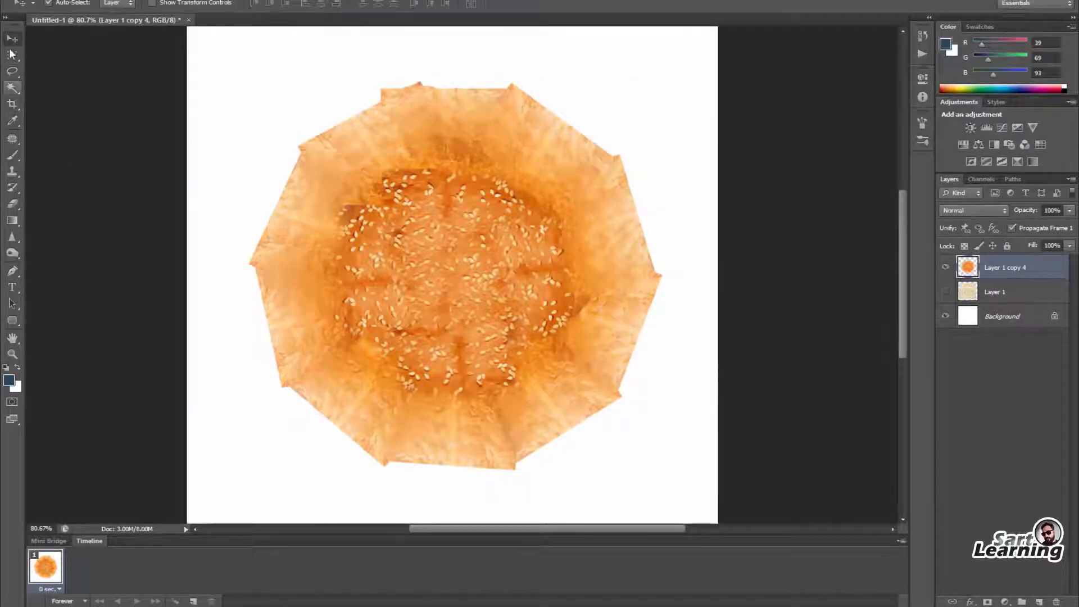
Try to trim the bun's outer edge with a feathered, inverted elliptical selection
click(12, 54)
drag(301, 125, 648, 462)
drag(510, 322, 489, 303)
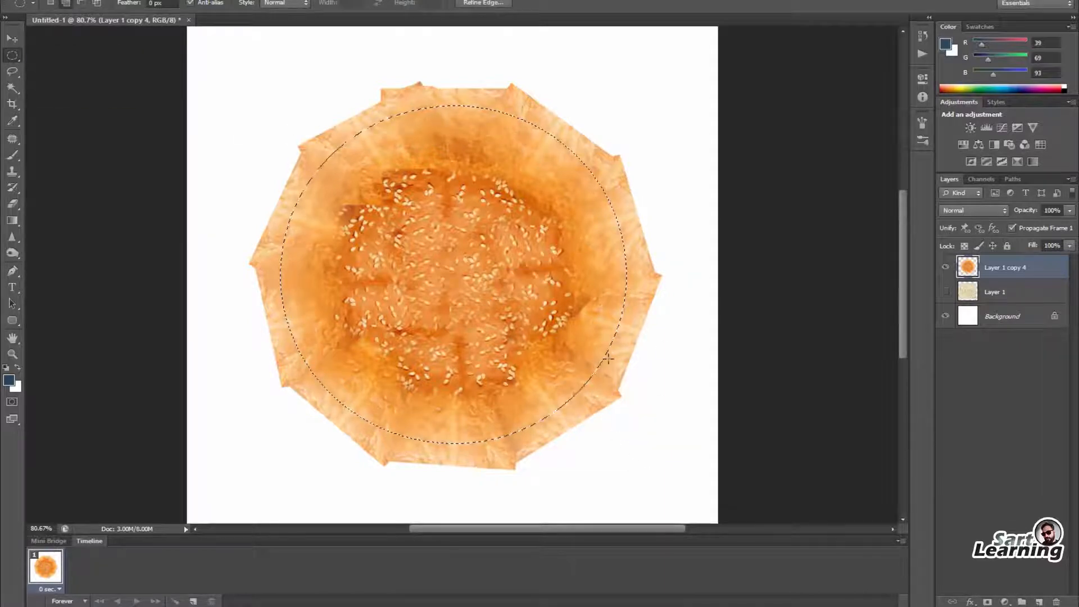
key(shift+F6)
key(Return)
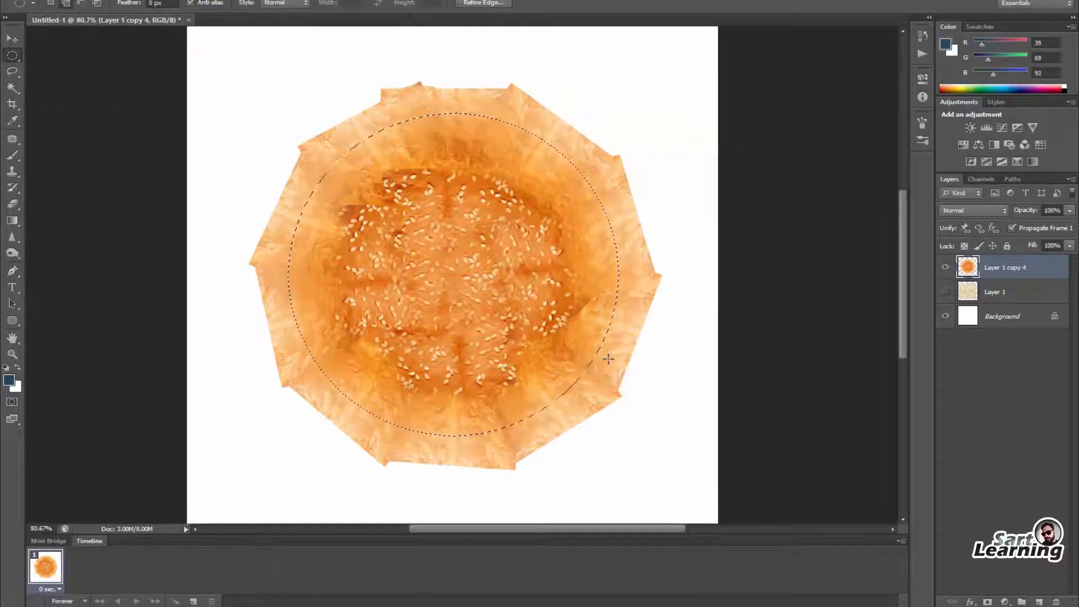
key(ctrl+shift+i)
key(Delete)
key(ctrl+alt+z)
key(ctrl+alt+z)
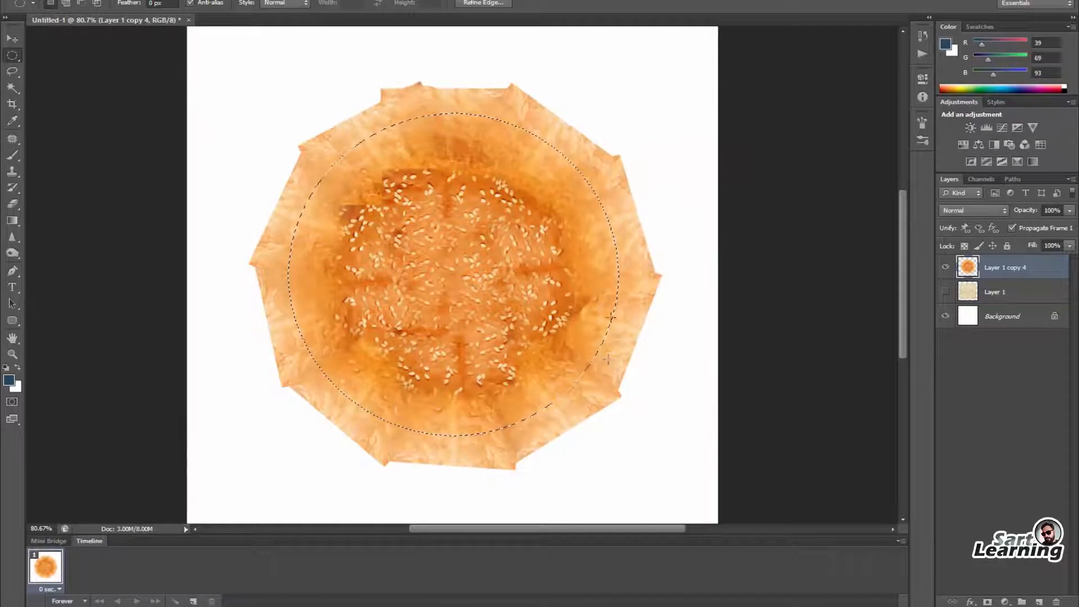
Erase the bun's angular outer corners with a soft brush to give it a rounder, faded outline
key(e)
mouse_move(506, 64)
mouse_down()
mouse_move(313, 113)
mouse_move(287, 413)
mouse_move(574, 441)
mouse_move(633, 160)
mouse_move(641, 186)
mouse_up()
key(v)
click(947, 268)
click(946, 268)
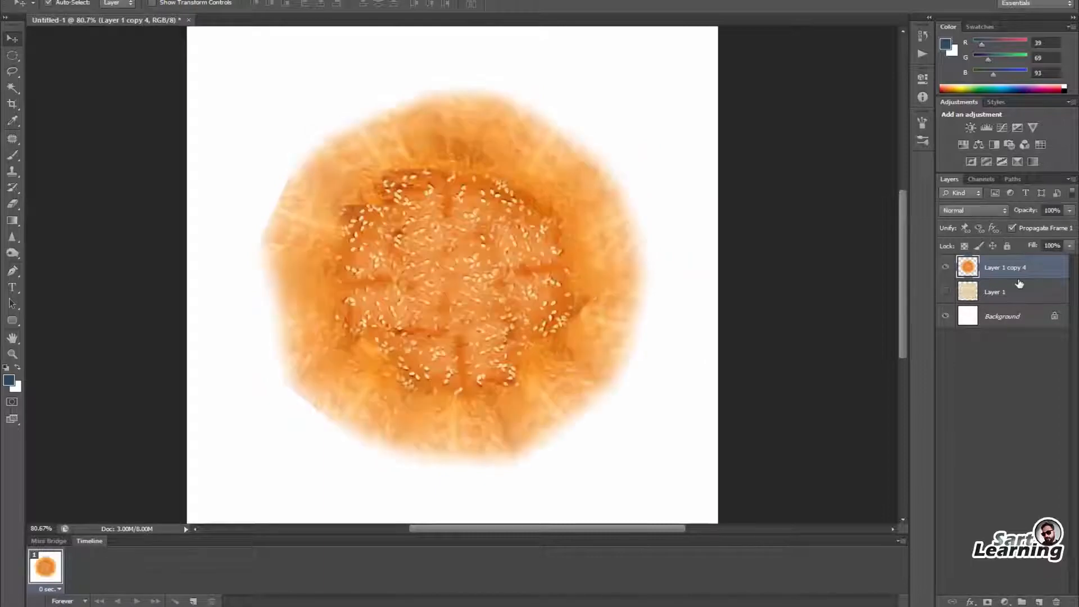
Duplicate the bun layer, show the Layer 1 bread crumb texture on top and scale it down proportionally around its centre
key(ctrl+j)
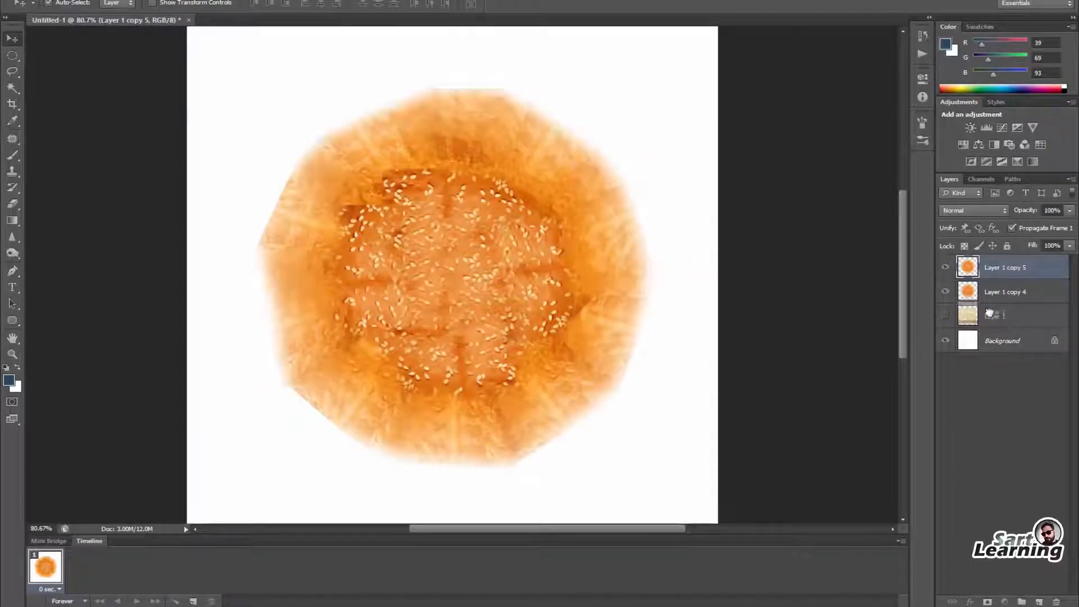
drag(990, 313, 986, 259)
click(945, 267)
key(ctrl+t)
alt+shift+drag(684, 63, 556, 177)
key(Return)
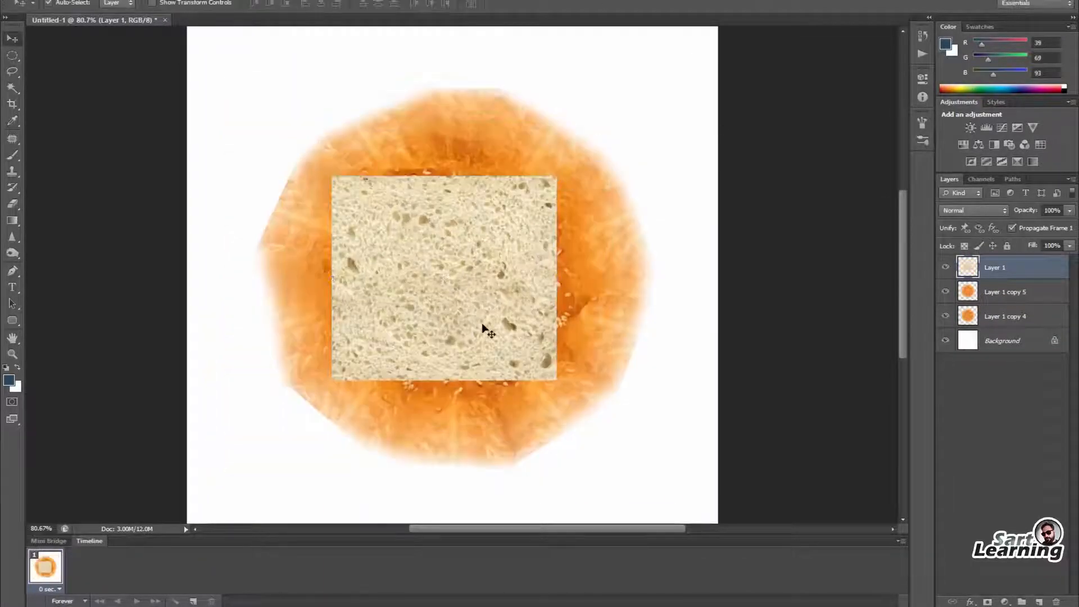
Tile the bread crumb texture sideways and downwards with merged copies, and enlarge it to cover the whole bun
mouse_move(375, 333)
alt+shift+mouse_down()
mouse_move(675, 333)
mouse_move(599, 332)
alt+shift+mouse_up()
key(e)
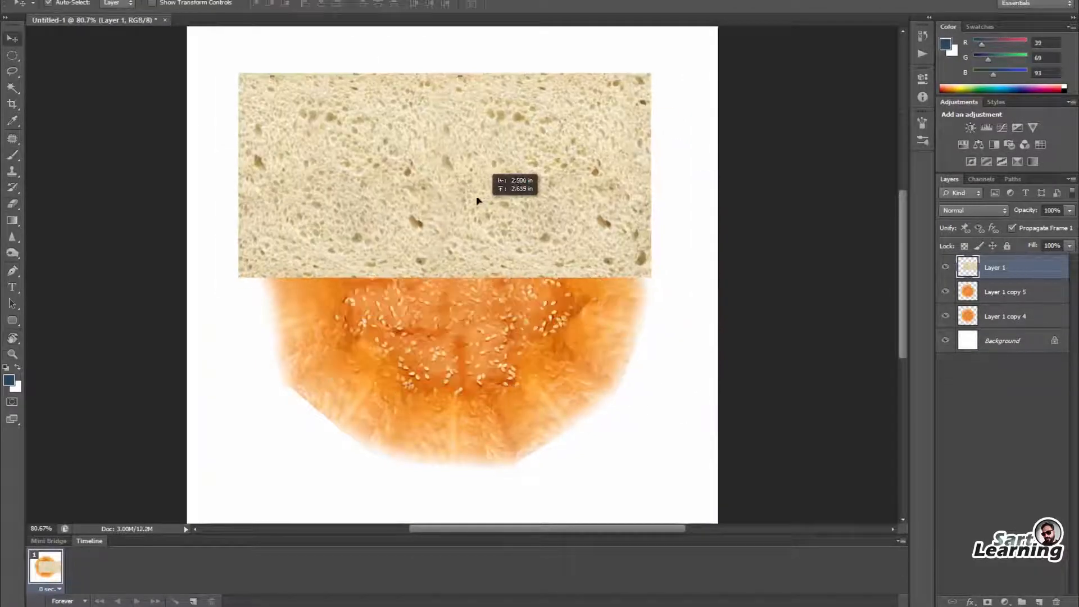
shift+drag(477, 198, 525, 354)
key(e)
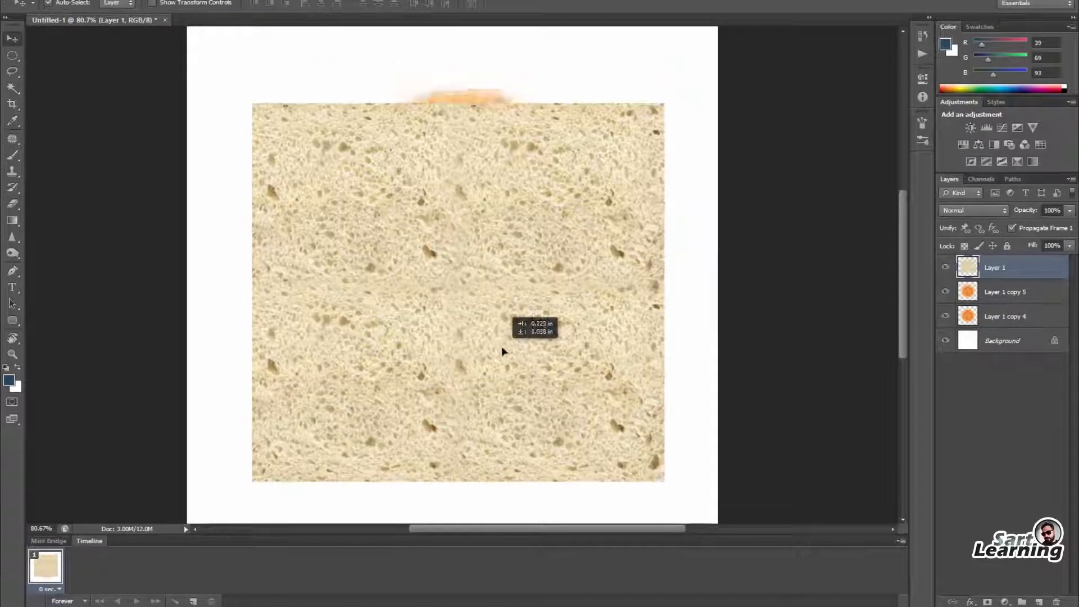
key(ctrl+t)
Reduce the crumb texture's saturation and clip it to the duplicated bun layer below
key(ctrl+u)
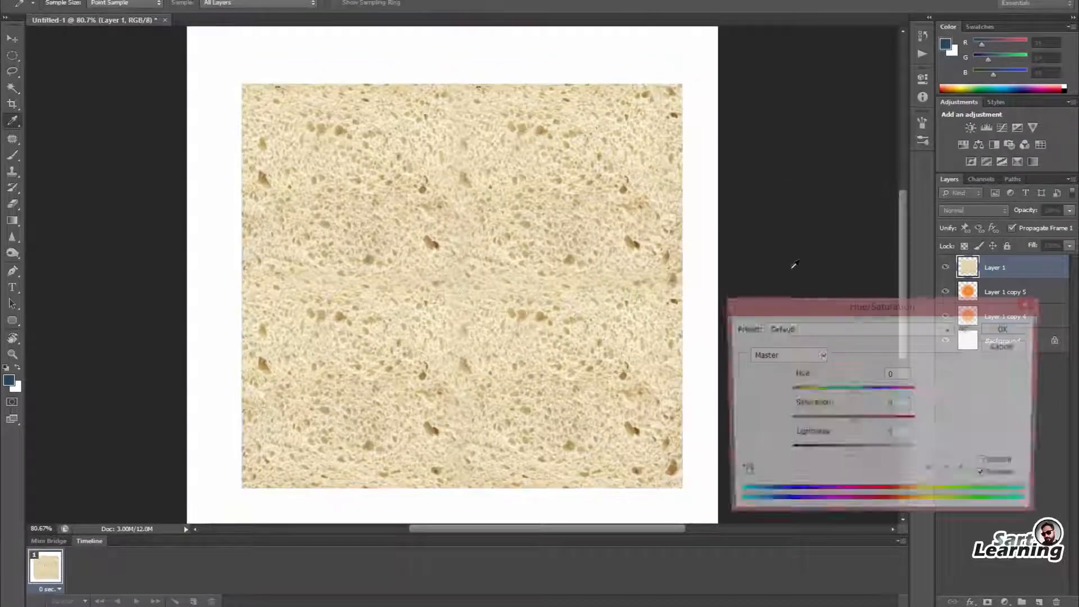
drag(852, 419, 826, 419)
click(1006, 332)
alt+click(1002, 279)
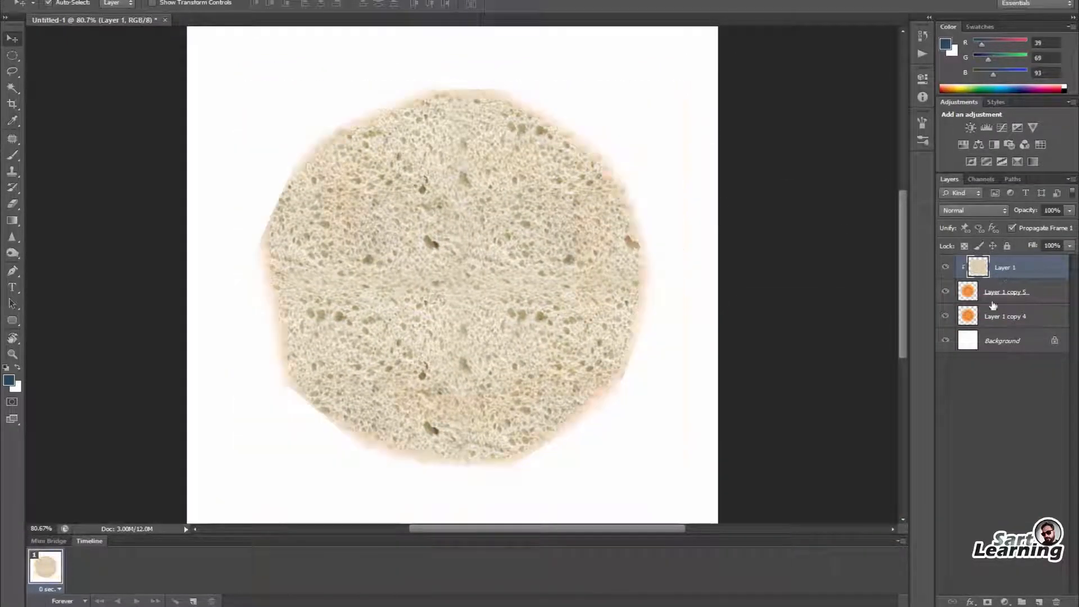
Erase the crumb texture all around its edge to expose a crust rim, and make Layer 1 copy 5 active
key(e)
mouse_move(433, 89)
mouse_down()
mouse_move(617, 180)
mouse_move(436, 460)
mouse_up()
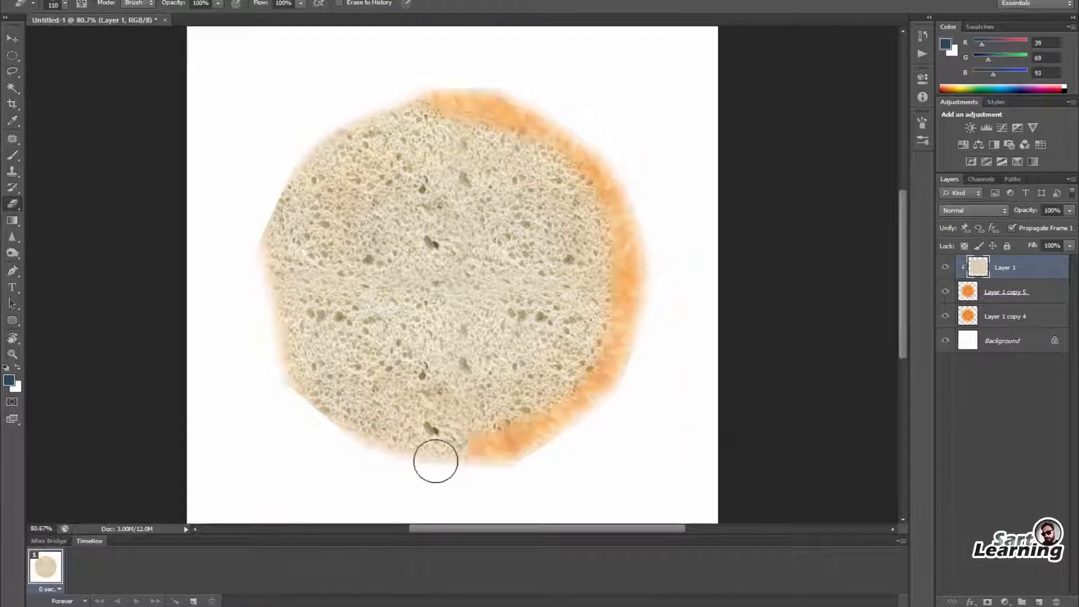
mouse_move(449, 103)
mouse_down()
mouse_move(264, 277)
mouse_move(307, 406)
mouse_up()
click(1035, 296)
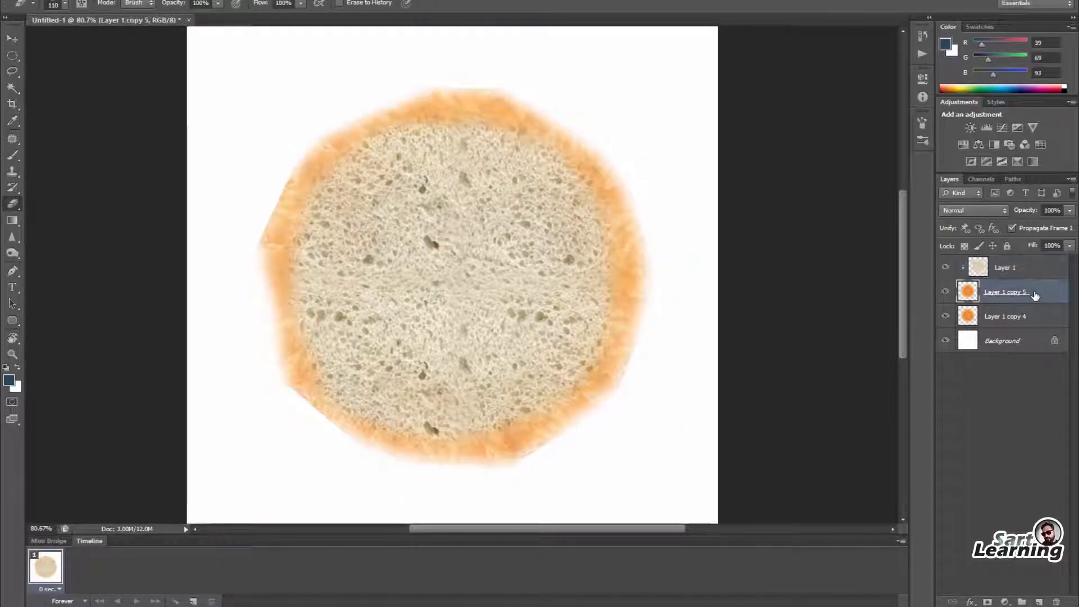
key(ctrl+u)
drag(841, 420, 857, 390)
drag(850, 453, 853, 452)
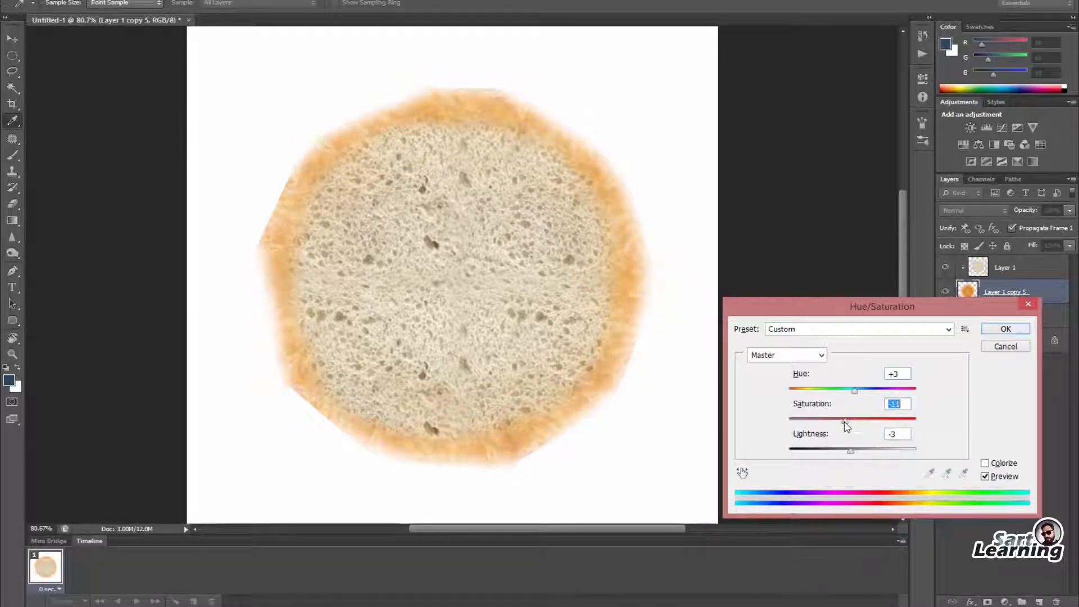
click(1005, 346)
Brighten the Layer 1 copy 5 crust by lowering its Levels white input, and reduce its saturation with Hue/Saturation
key(ctrl+l)
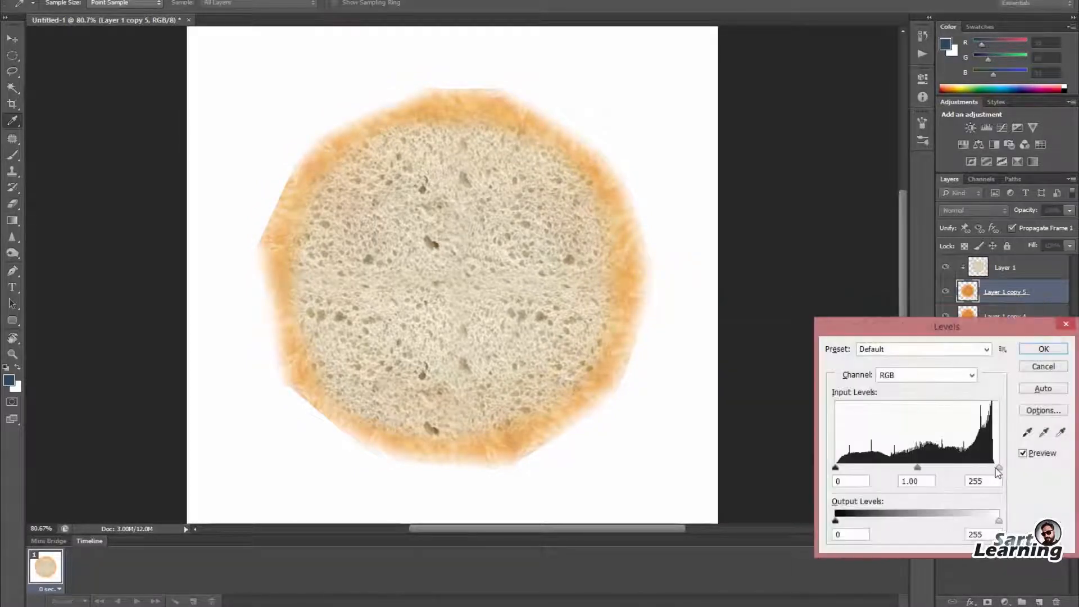
drag(998, 468, 972, 470)
key(Return)
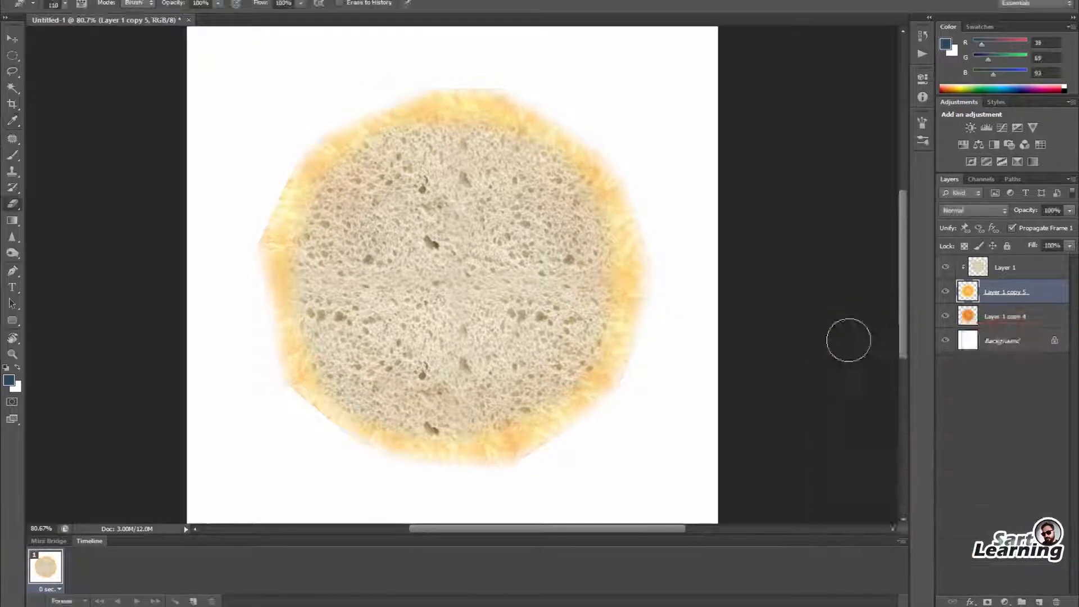
key(ctrl+u)
drag(849, 420, 819, 430)
click(1005, 327)
key(e)
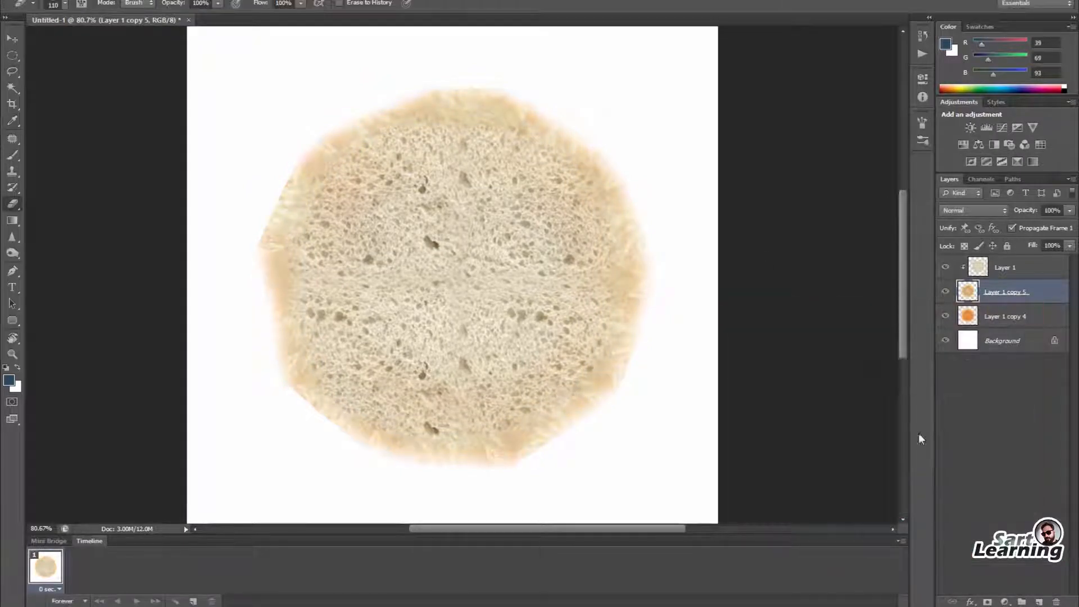
click(10, 41)
key(ctrl+t)
key(Escape)
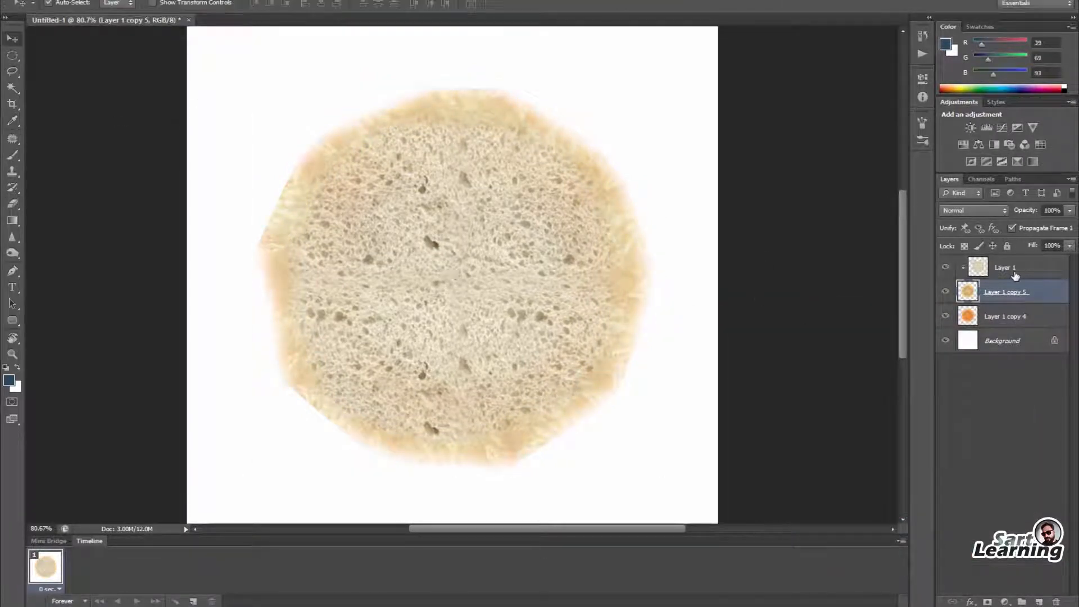
Scale the clipped Layer 1 crumb texture down slightly around its centre to widen the visible crust rim
click(1015, 272)
key(ctrl+t)
drag(714, 116, 691, 84)
key(Return)
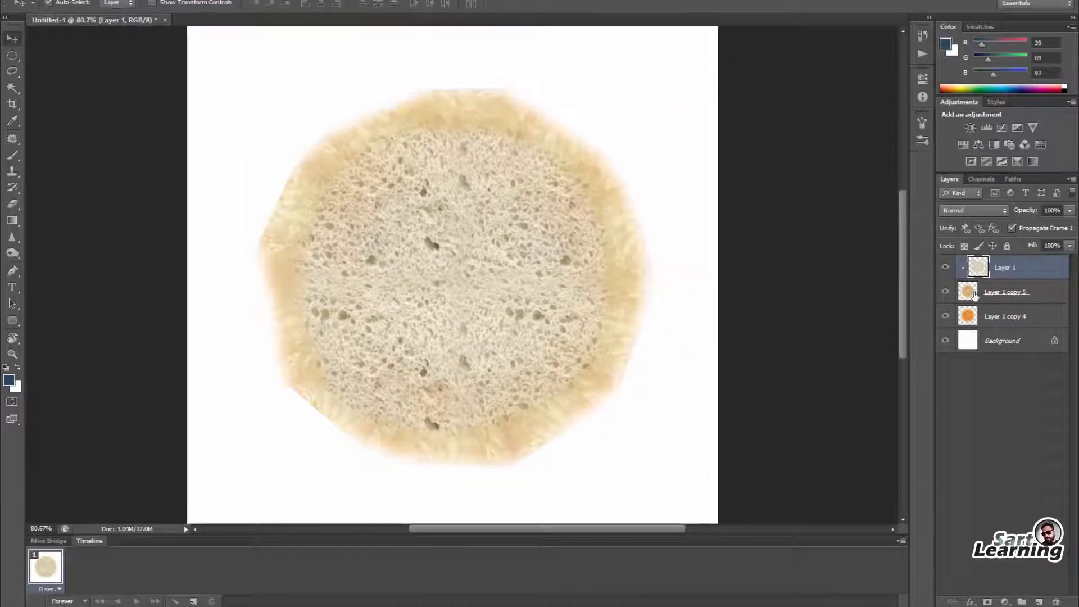
Warm the Layer 1 copy 5 crust with saturation +28, lightness about +4 and a slightly negative hue shift
click(1006, 291)
key(ctrl+u)
drag(859, 456, 855, 454)
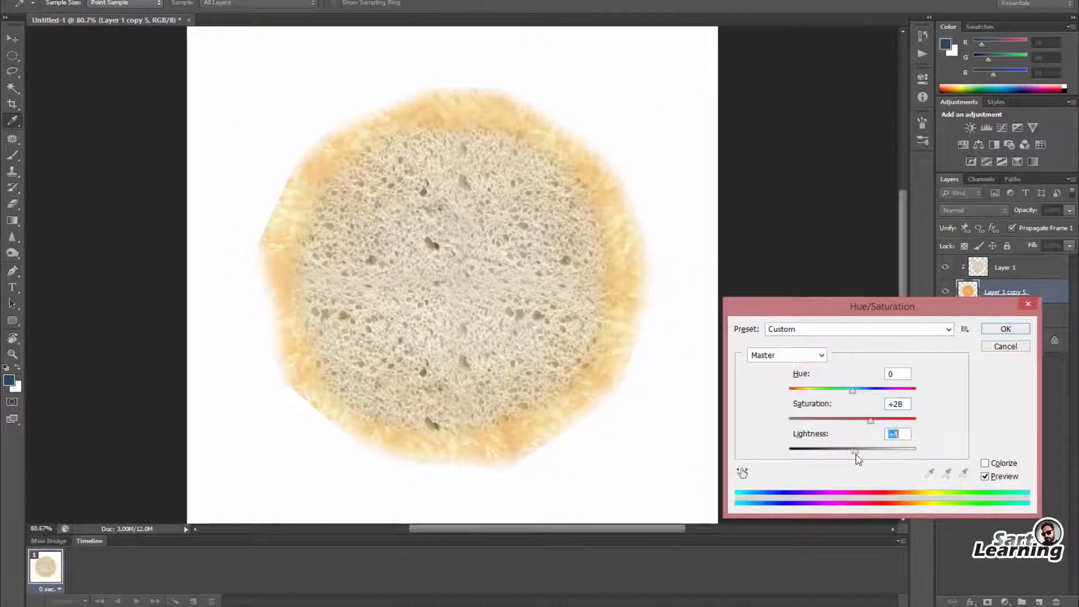
drag(853, 390, 847, 400)
click(1006, 329)
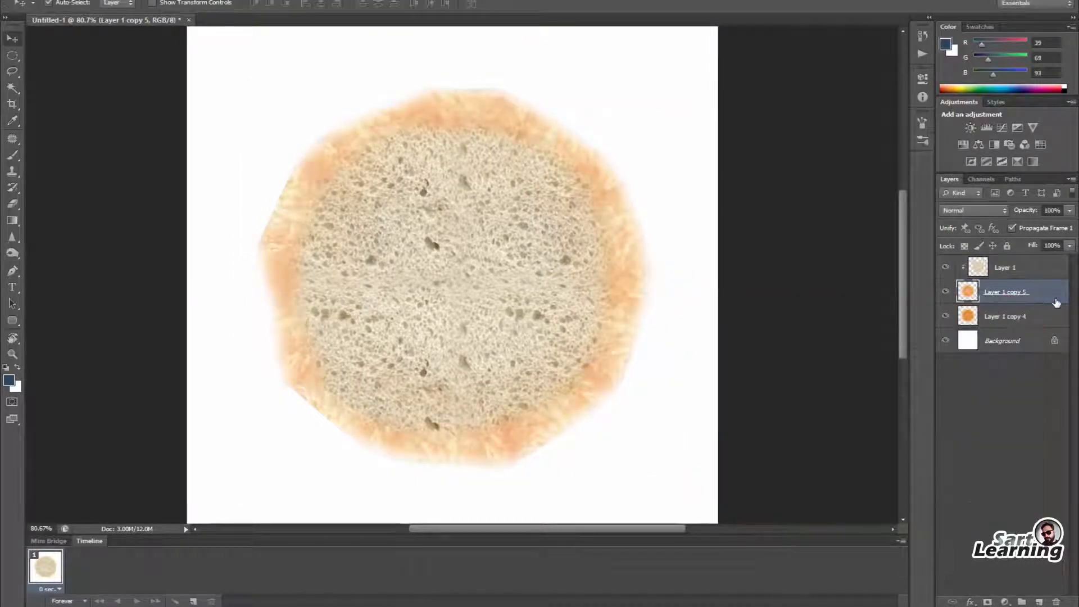
Merge the crumb texture with its crust layer and adjust its Levels with midtones about 0.74 and a lower white input
key(ctrl+e)
key(ctrl+l)
drag(917, 467, 933, 467)
drag(999, 467, 984, 468)
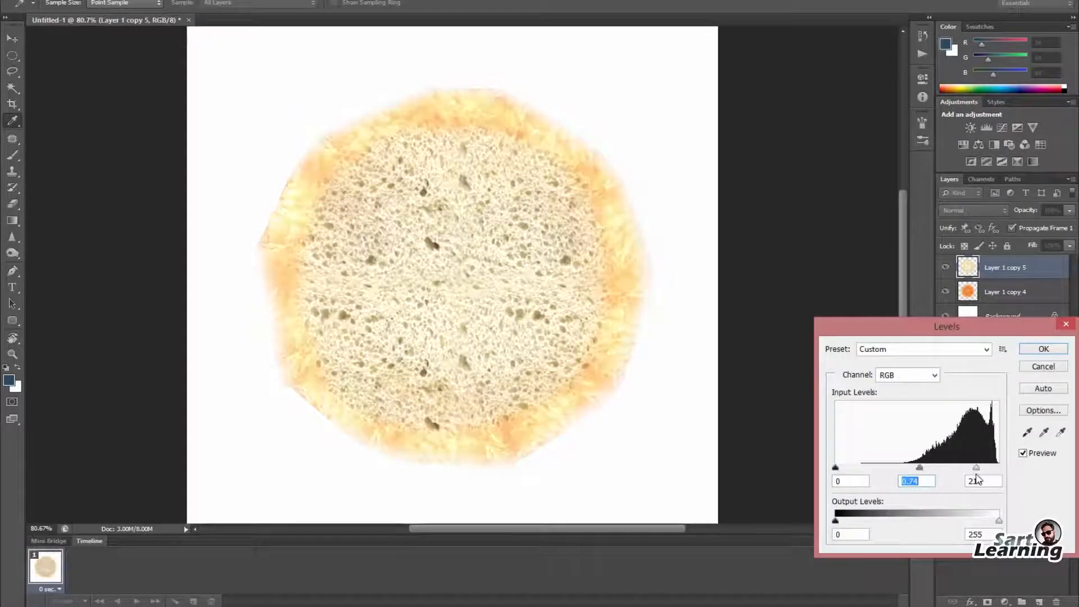
click(1056, 348)
Move the crumb-side bun horizontally beside the sesame bun and use Reveal All to expand the canvas around both
key(v)
scroll(482, 258, down, 2)
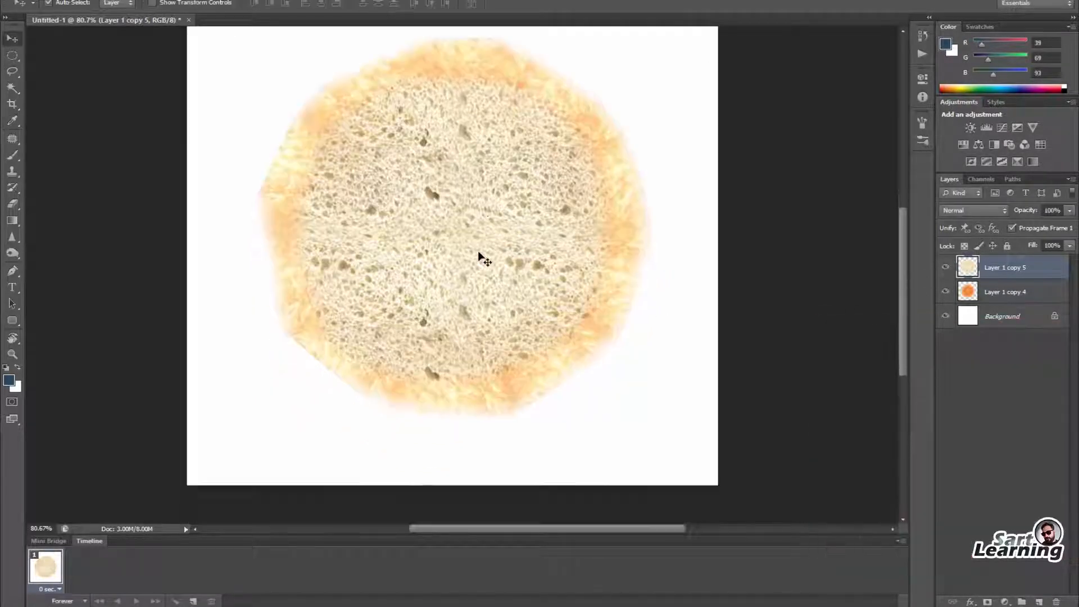
click(945, 268)
click(945, 268)
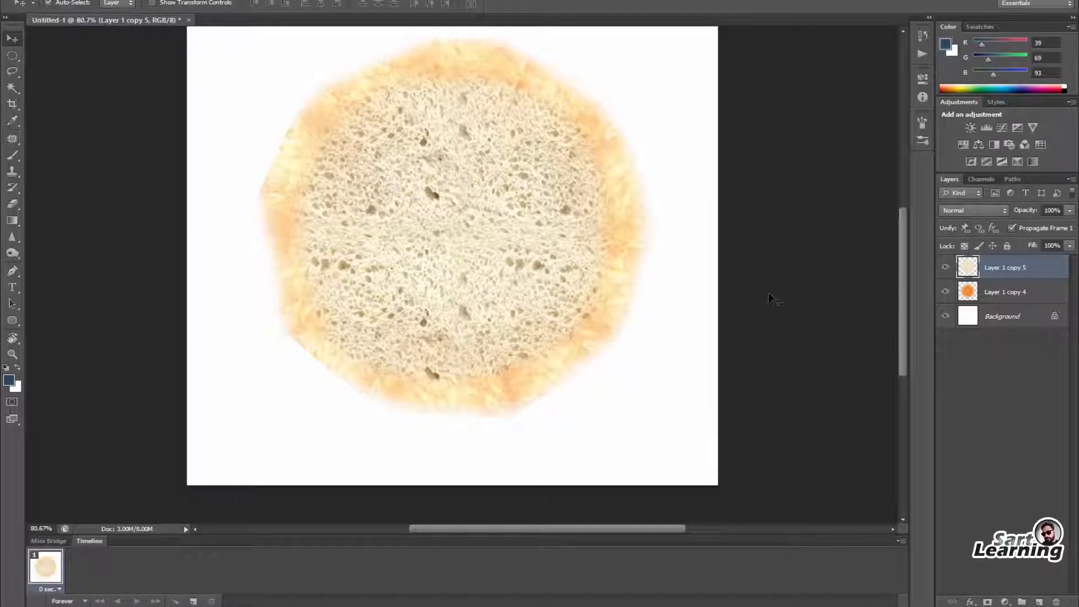
shift+drag(449, 310, 860, 306)
click(82, 0)
click(124, 133)
scroll(585, 275, up, 2)
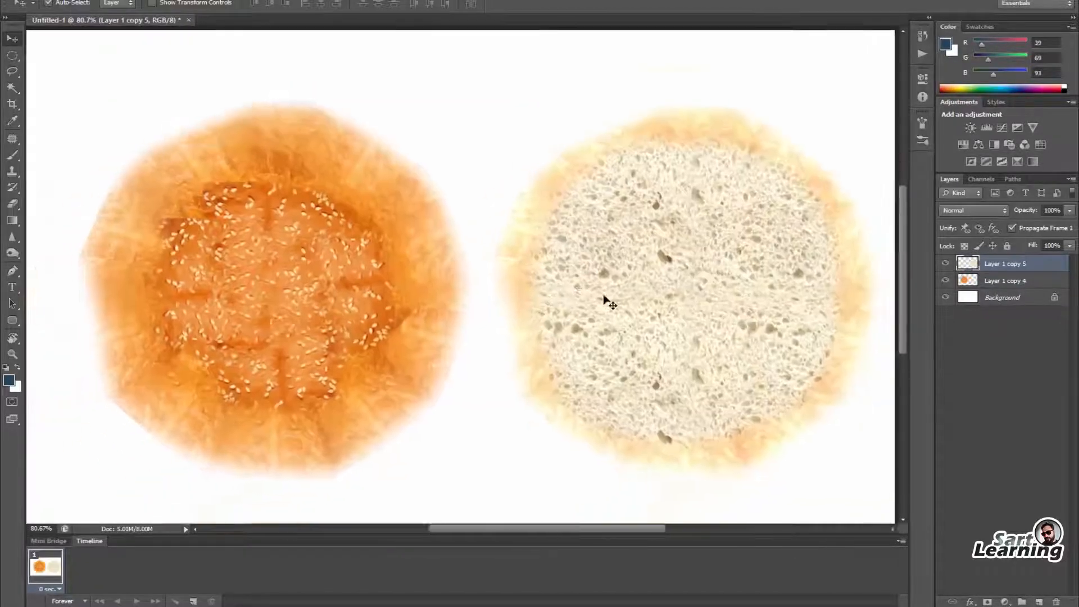
alt+scroll(761, 356, down, 2)
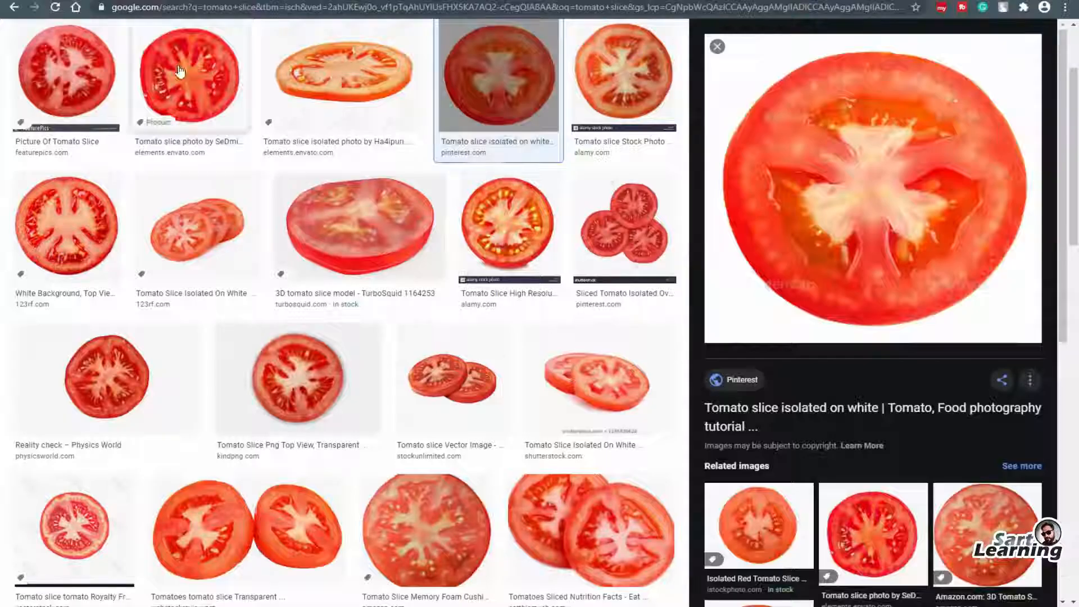
Compare tomato slice image results and copy the kindpng top-view tomato slice image
click(190, 76)
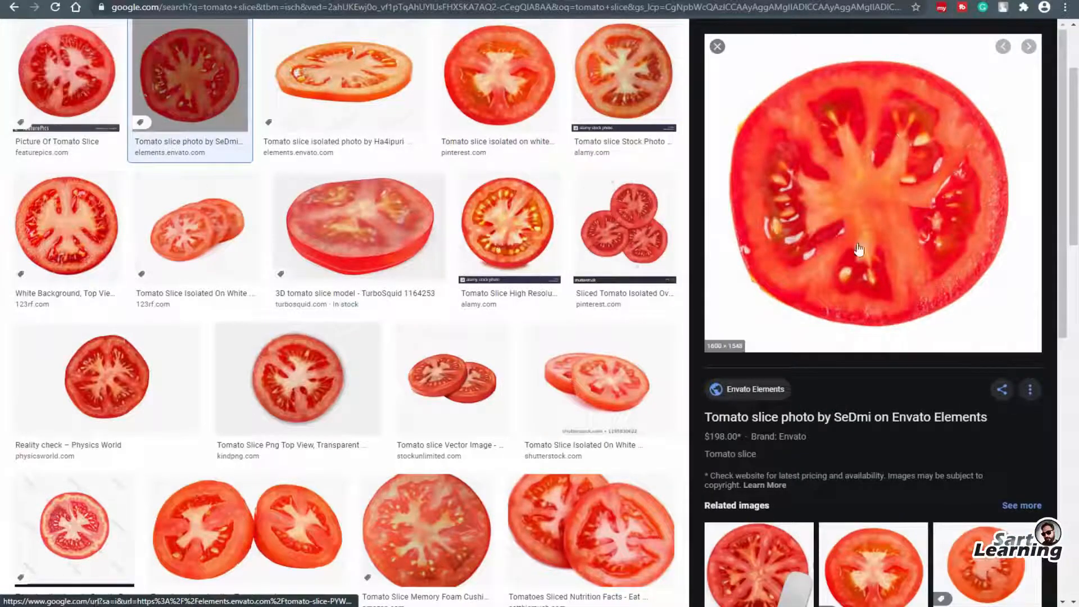
scroll(596, 382, down, 10)
click(390, 358)
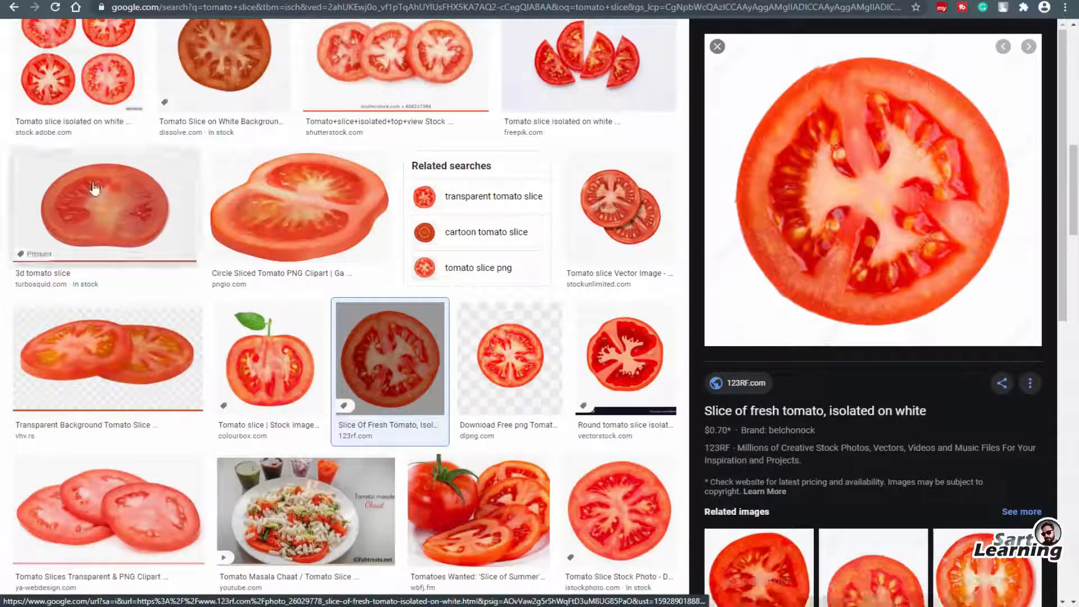
scroll(253, 482, down, 5)
click(344, 354)
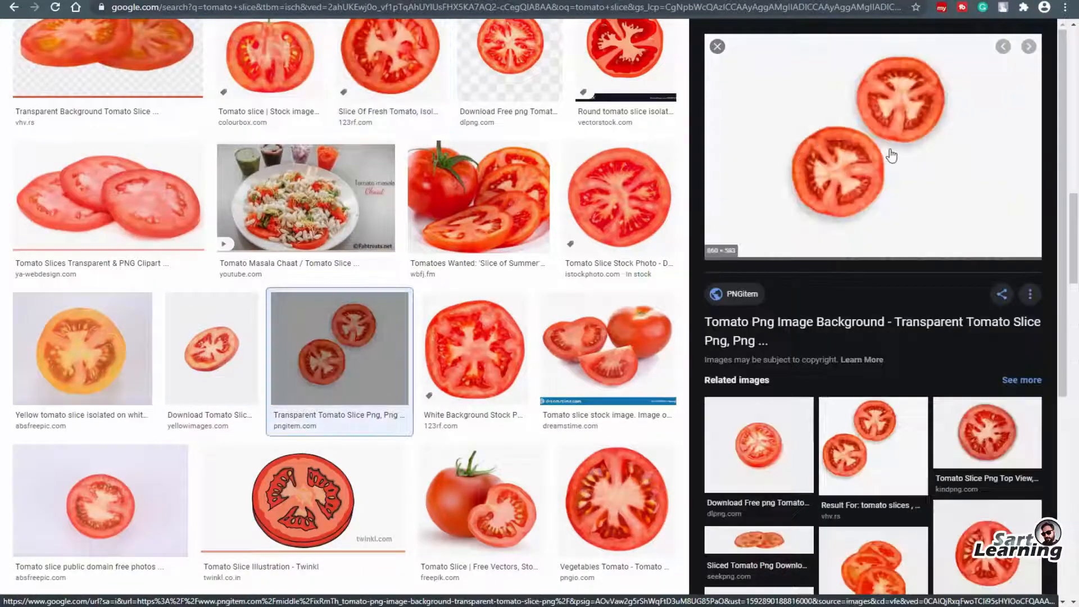
click(996, 441)
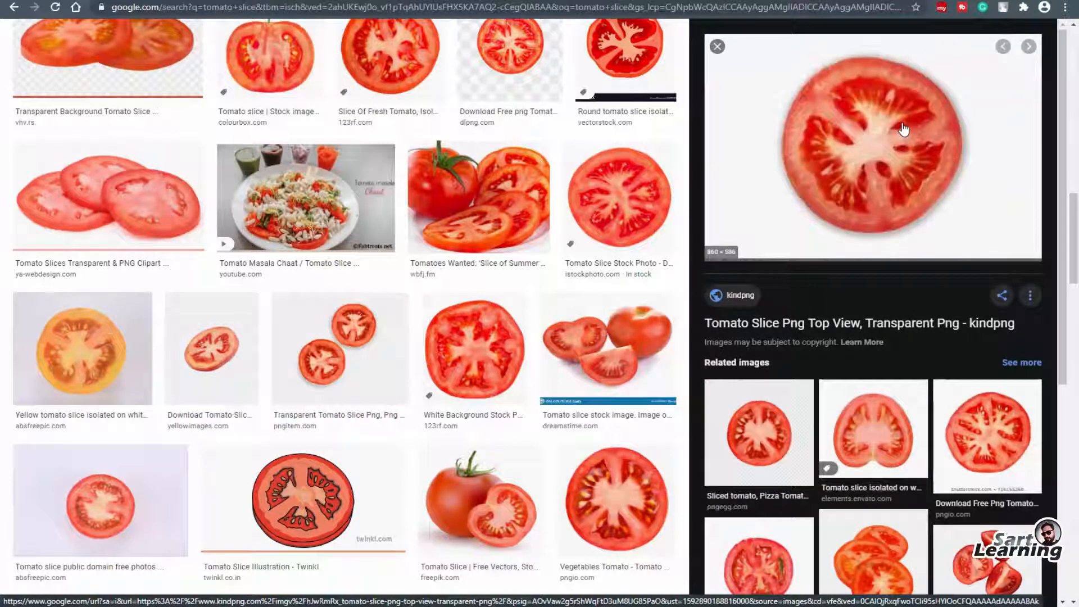
right_click(898, 61)
click(922, 248)
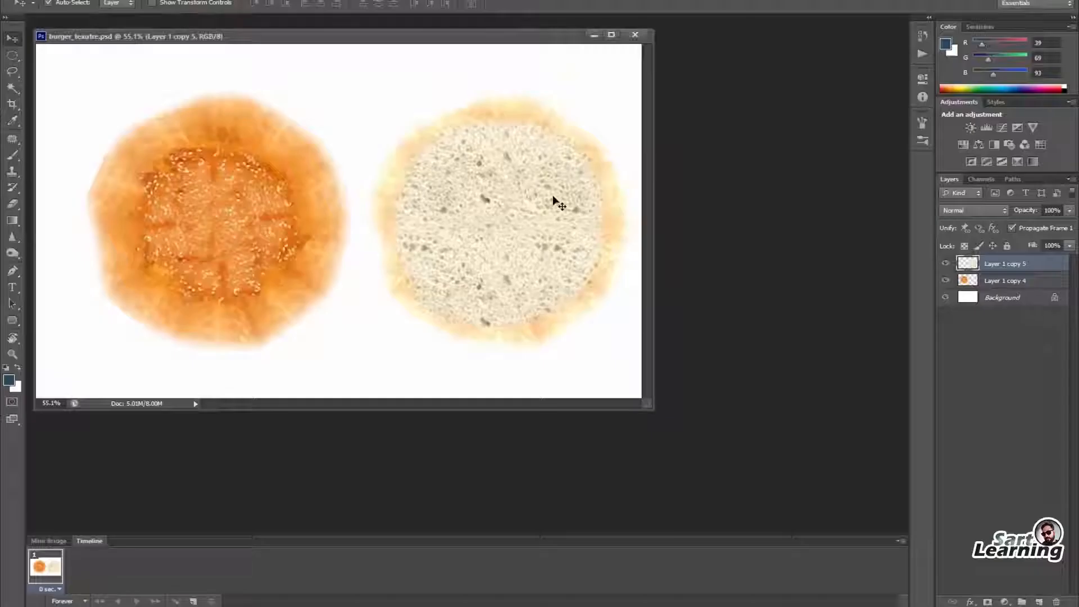
Switch to Photoshop, paste the tomato slice, and delete its surrounding white background and drop shadow with the Magic Wand
key(ctrl+v)
key(w)
alt+scroll(321, 161, up, 5)
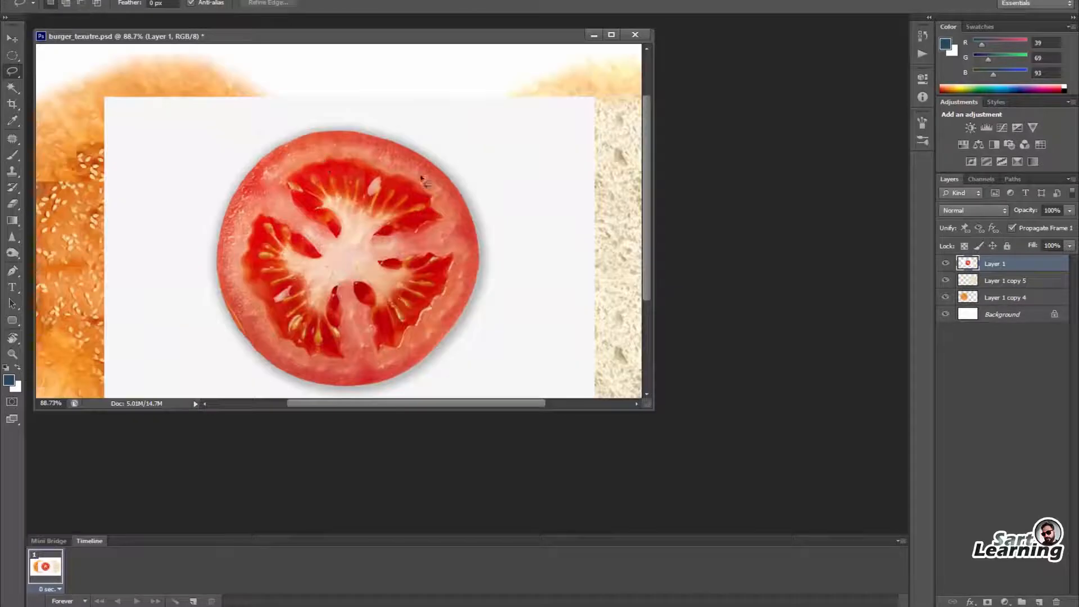
click(477, 200)
shift+click(465, 331)
key(Delete)
key(l)
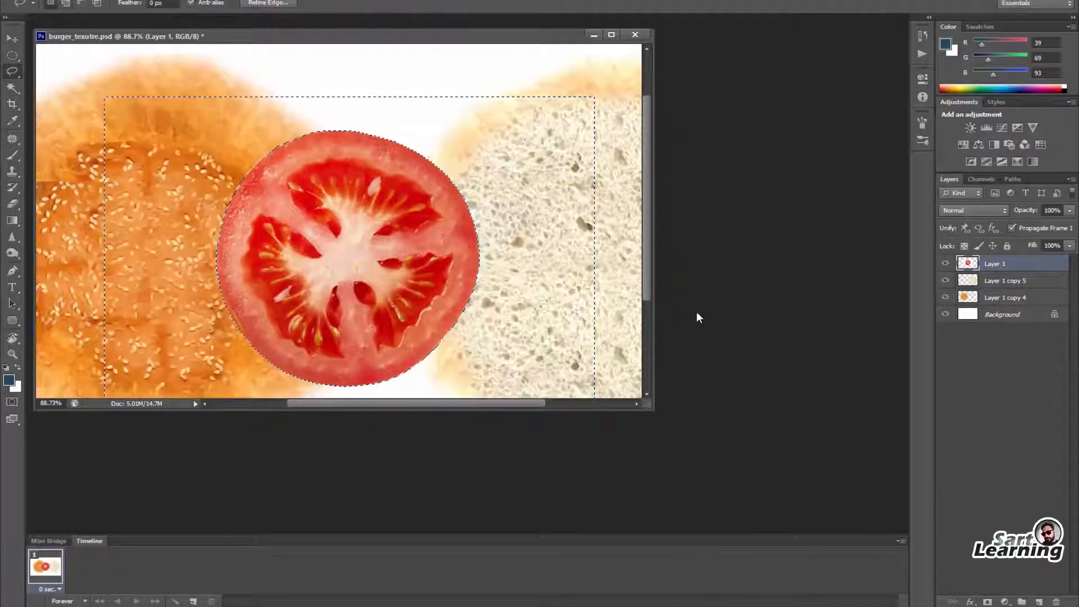
key(ctrl+d)
Move the tomato slice over the crumb bun, enlarge it slightly around its centre, and raise its saturation to about +24
alt+scroll(355, 235, down, 8)
key(v)
drag(355, 235, 455, 242)
key(ctrl+t)
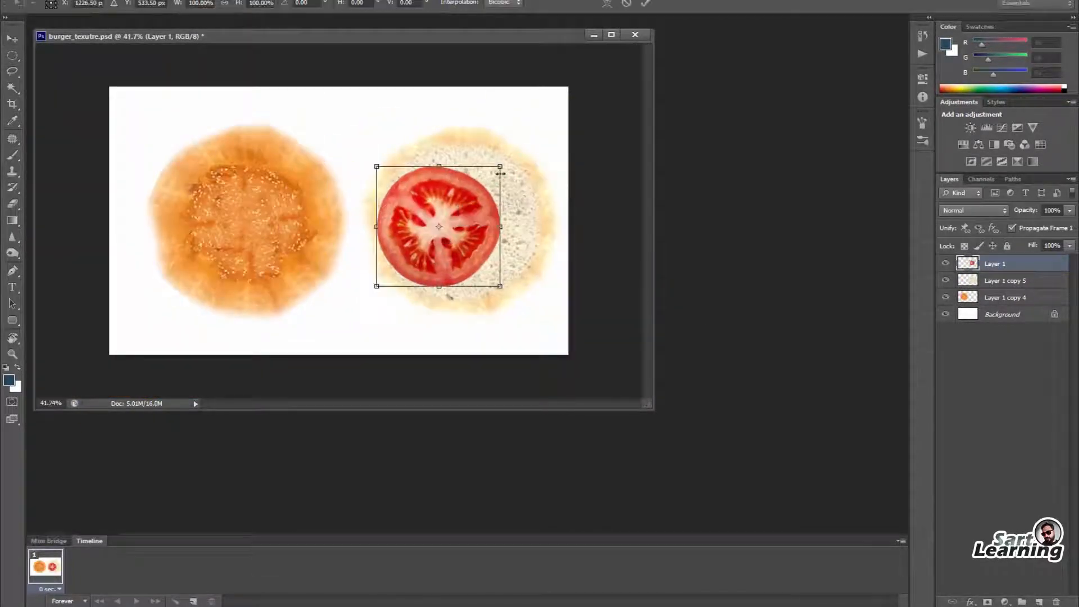
alt+shift+drag(500, 166, 510, 157)
key(Return)
key(ctrl+u)
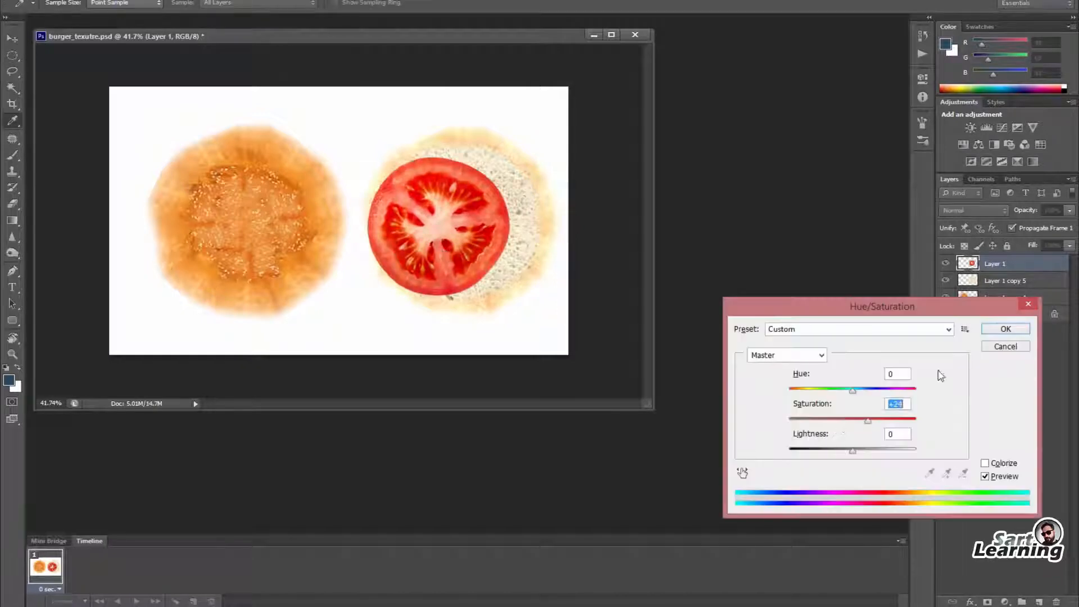
key(Return)
Duplicate the tomato slice with an overlapping offset and combine the tomato layers into a single layer
key(l)
key(v)
alt+drag(448, 245, 362, 237)
shift+click(993, 301)
alt+scroll(366, 281, down, 3)
right_click(1007, 283)
click(928, 252)
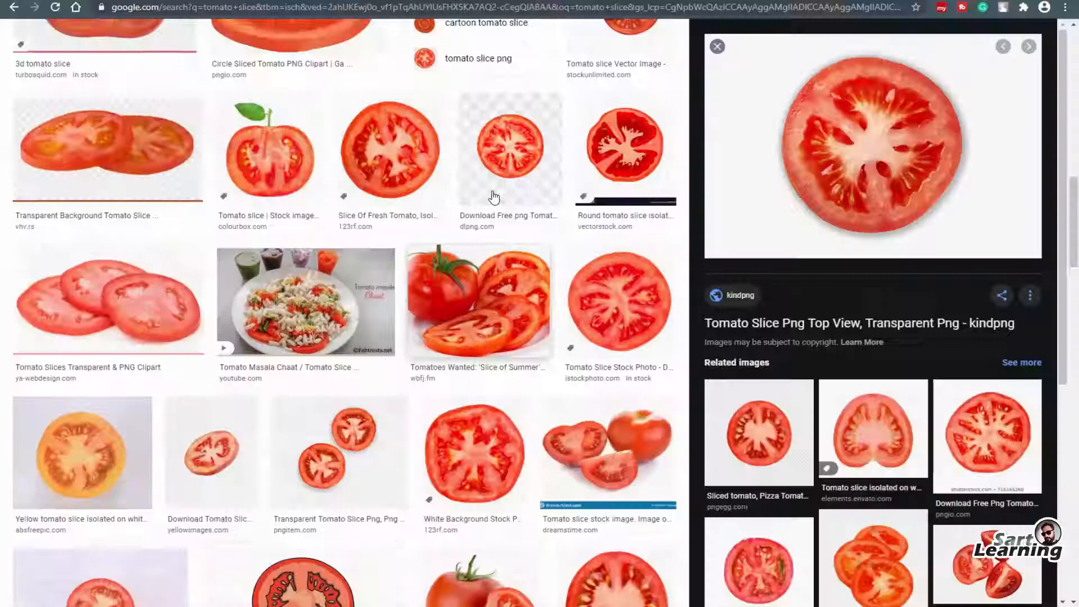
Switch to the browser and search Google Images for "onion slice"
scroll(180, 169, up, 5)
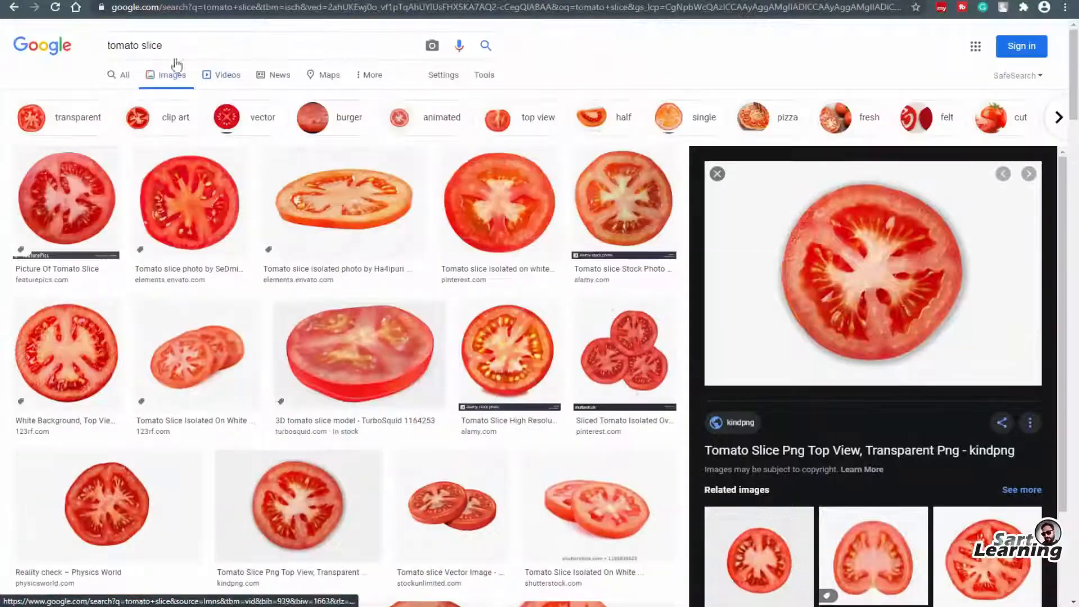
triple_click(205, 43)
text(onion slice)
key(Return)
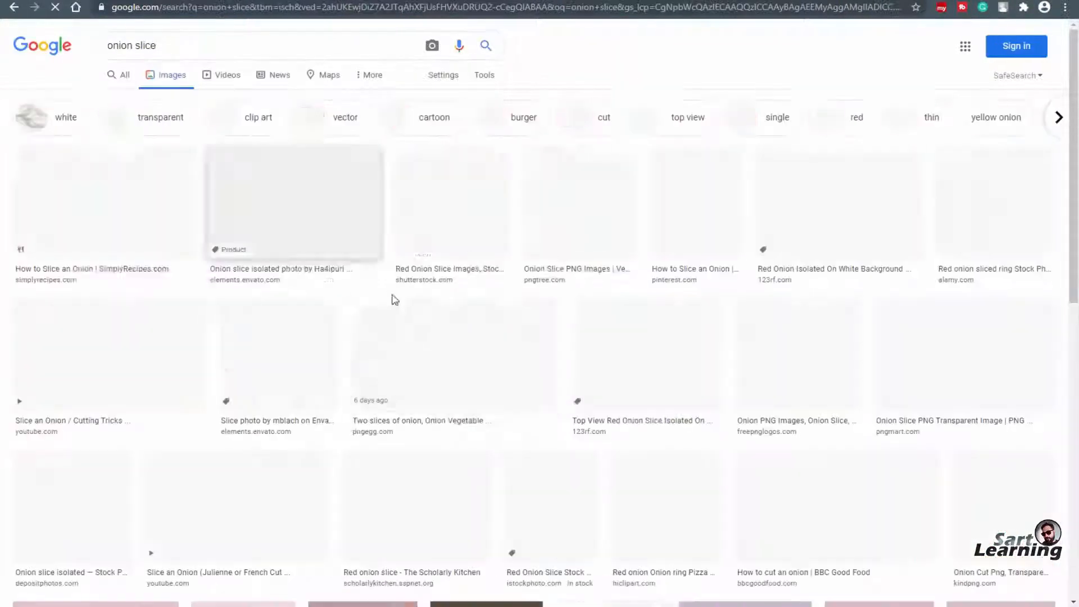
Compare the onion slice results and copy the Grote Company image of overlapping red onion slices
click(292, 390)
click(617, 522)
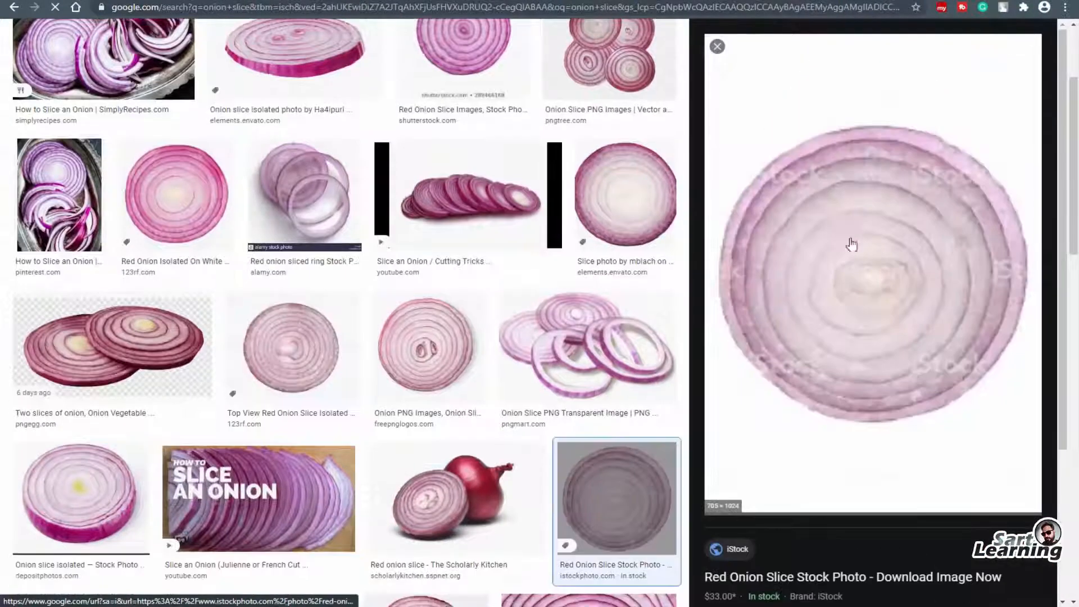
scroll(610, 427, down, 5)
click(611, 436)
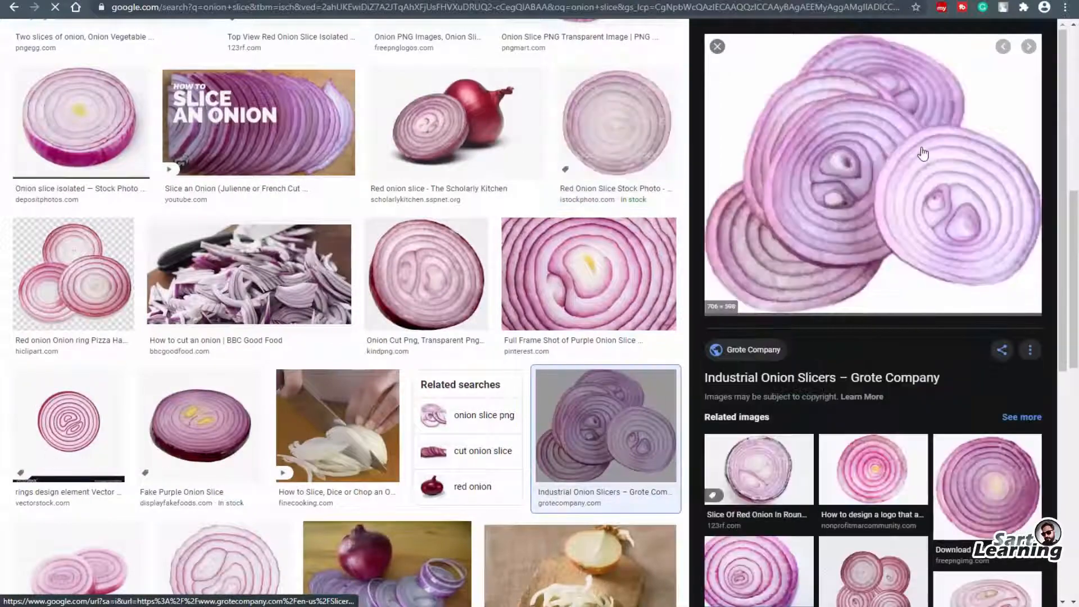
right_click(891, 146)
Paste the onion image into the burger texture document and remove its white background
key(ctrl+v)
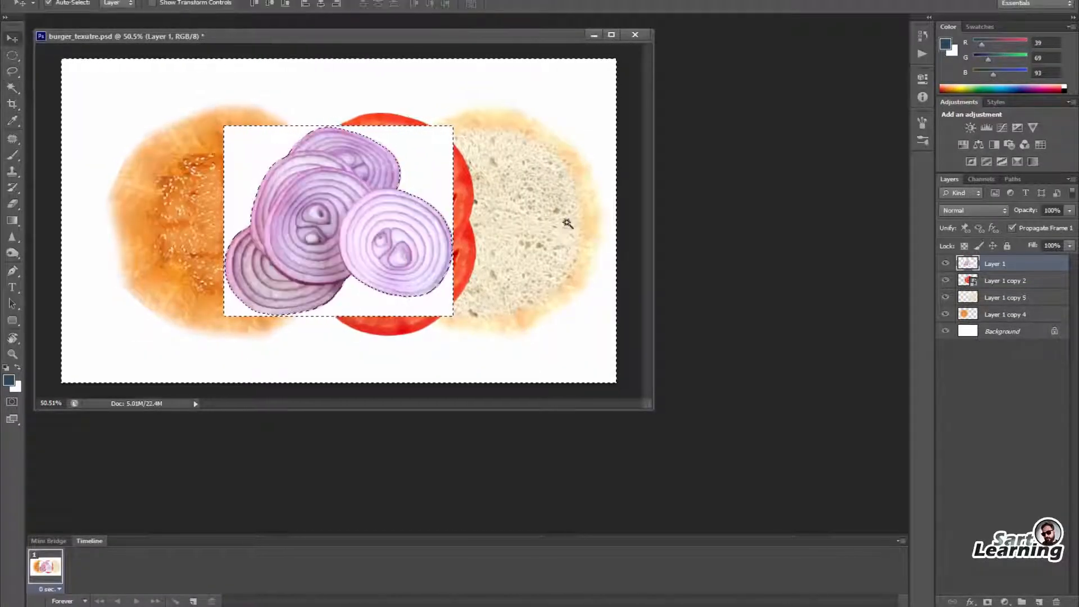
key(Delete)
key(ctrl+d)
Raise the onion slices' saturation to +20 and move them so they overlap the sesame bun and tomatoes
key(ctrl+u)
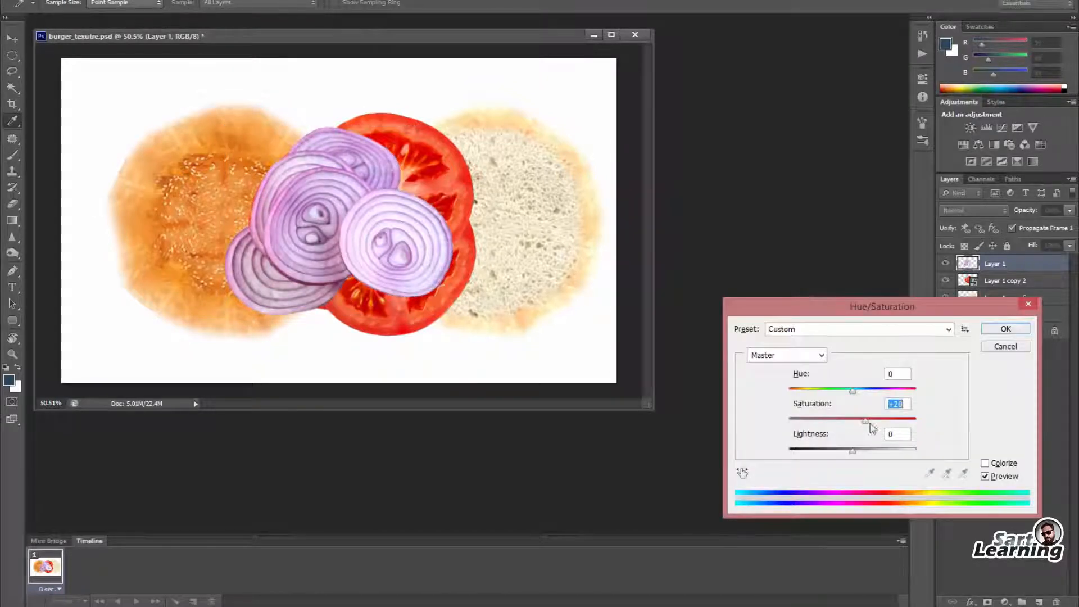
click(1005, 332)
key(v)
drag(386, 237, 339, 258)
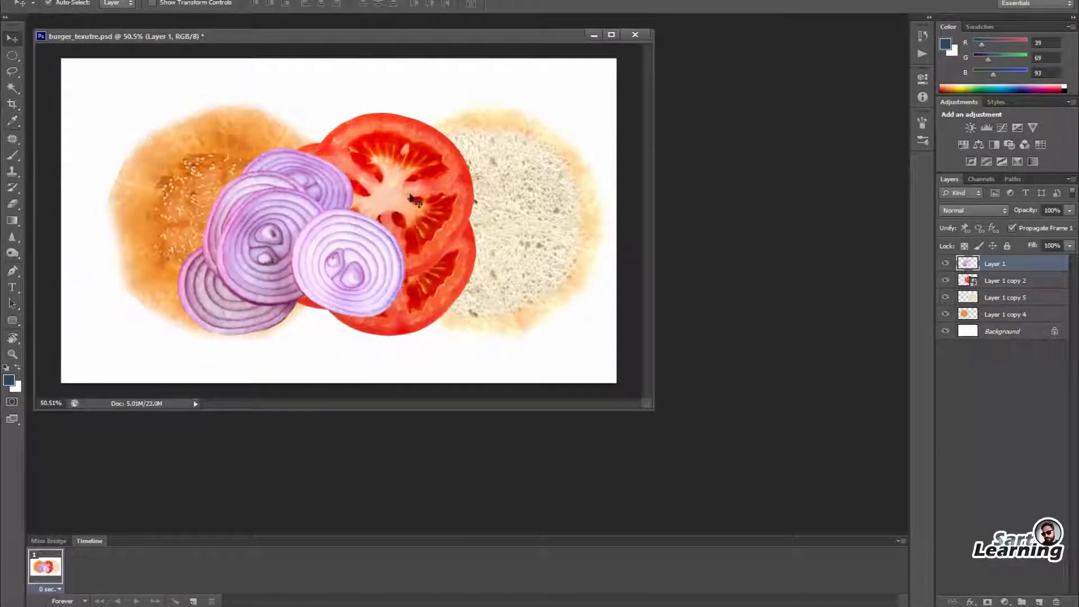
Switch to the browser and search Google Images for "iceberg lettuce"
key(alt+Tab)
triple_click(231, 51)
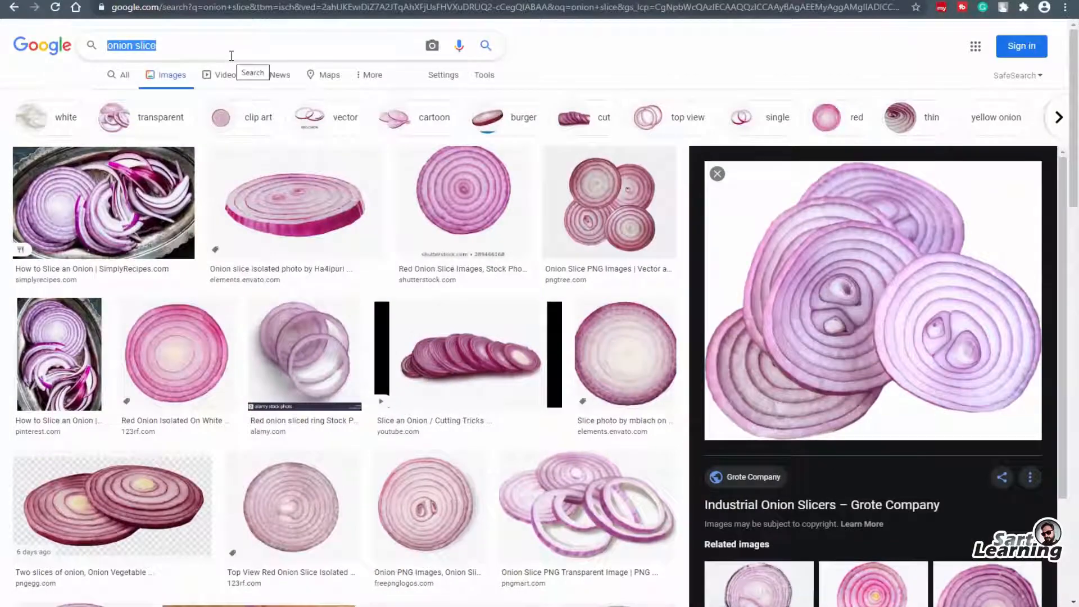
text(iceberg)
key(Down)
key(Return)
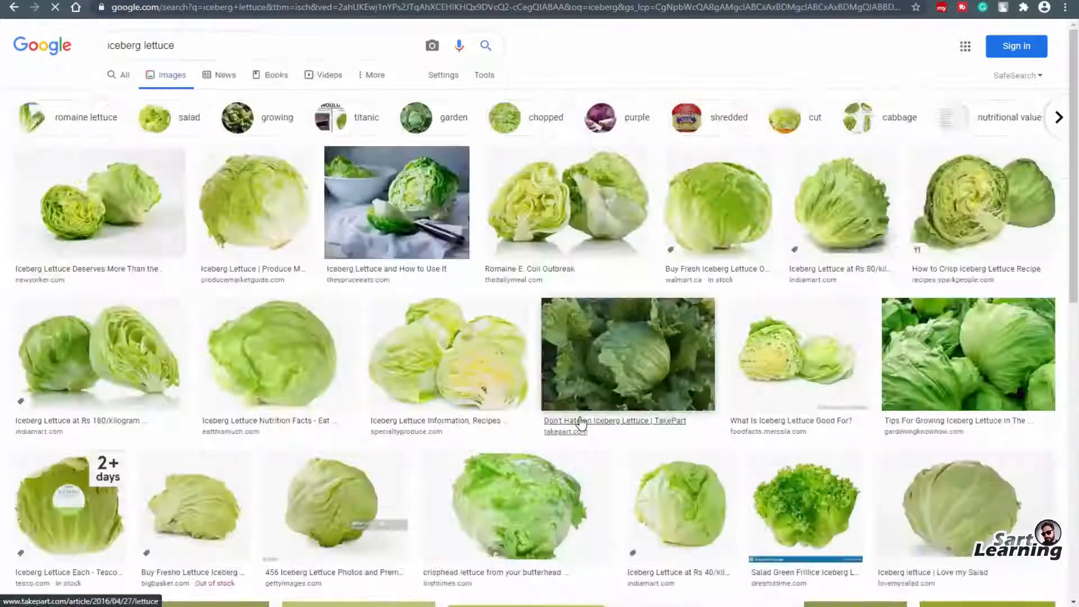
Examine the iceberg lettuce results and related images for a leafy green lettuce isolated on white
click(806, 506)
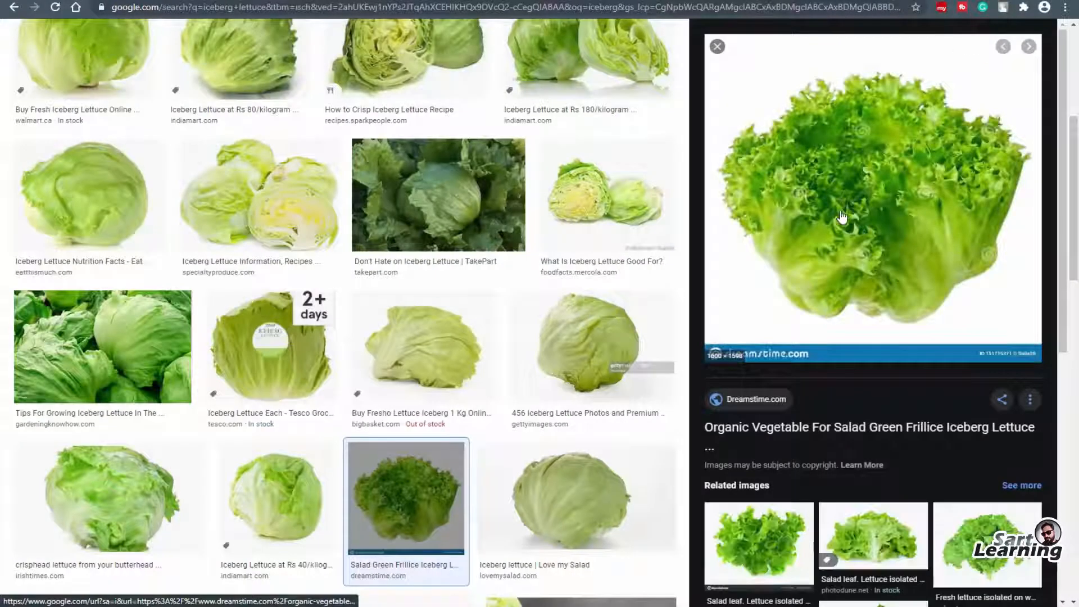
click(984, 544)
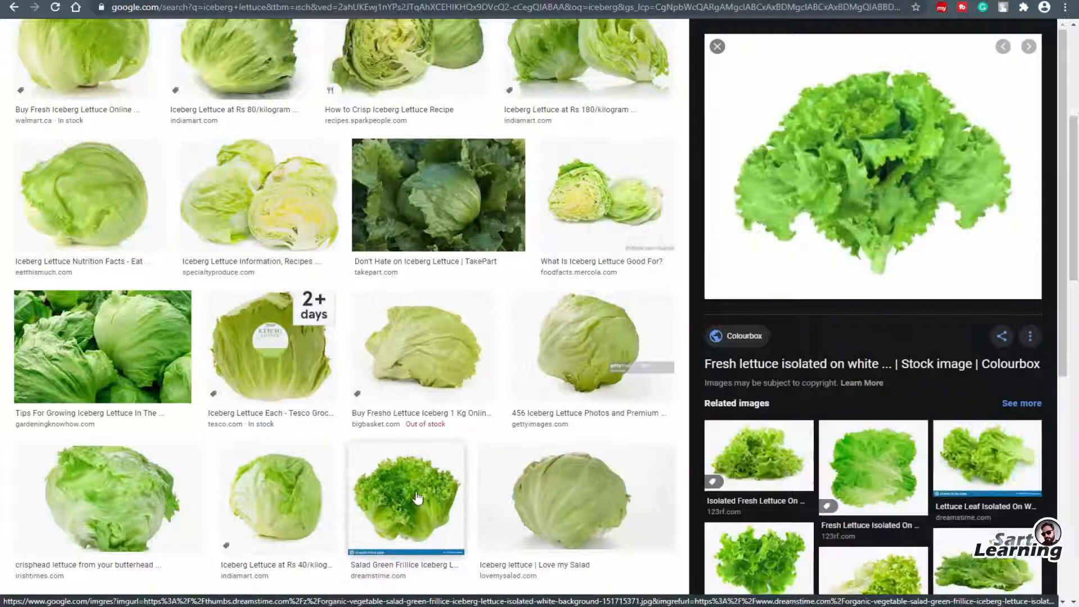
scroll(416, 498, down, 5)
scroll(417, 497, down, 3)
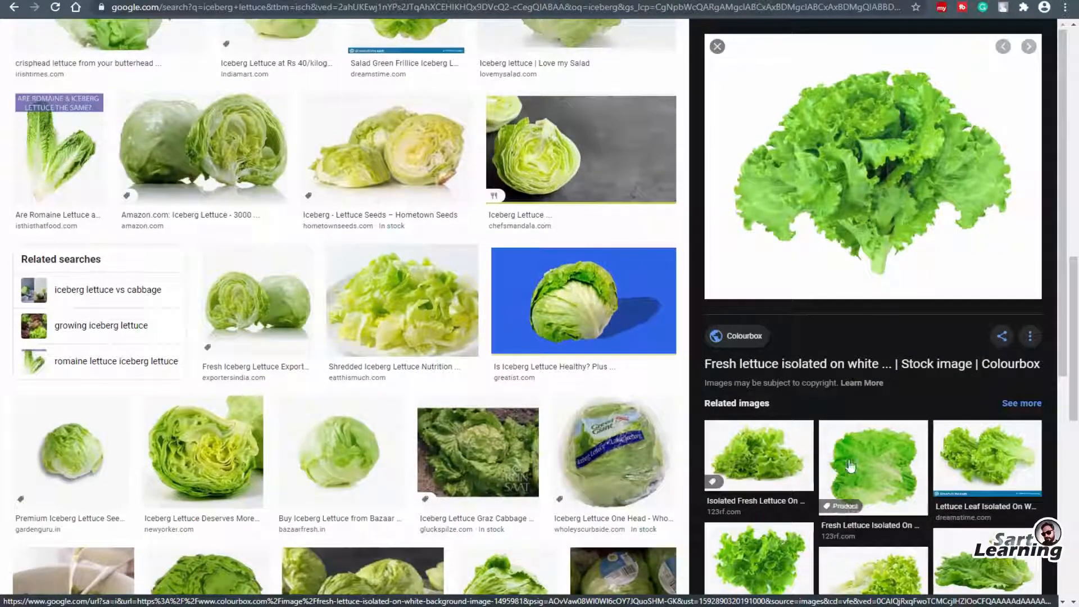
click(1012, 454)
click(955, 475)
scroll(453, 458, down, 6)
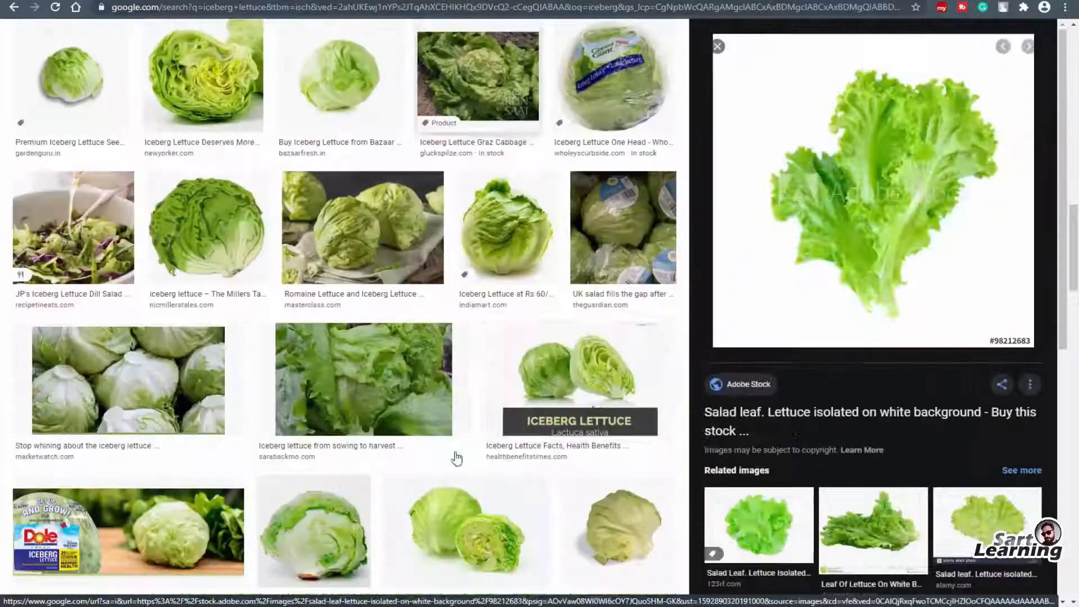
scroll(471, 540, down, 7)
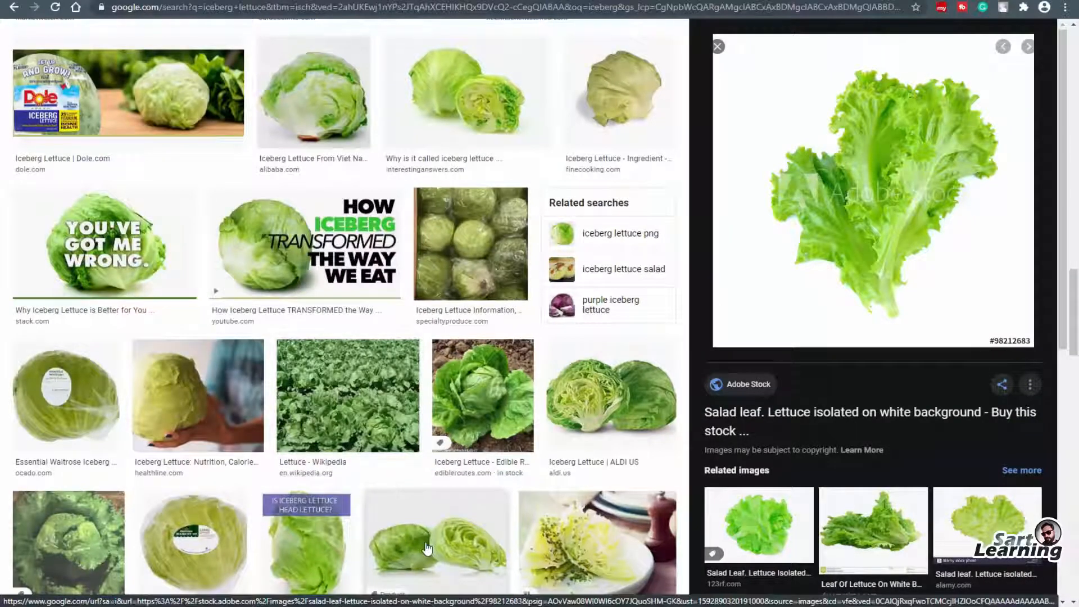
click(896, 524)
scroll(895, 495, down, 6)
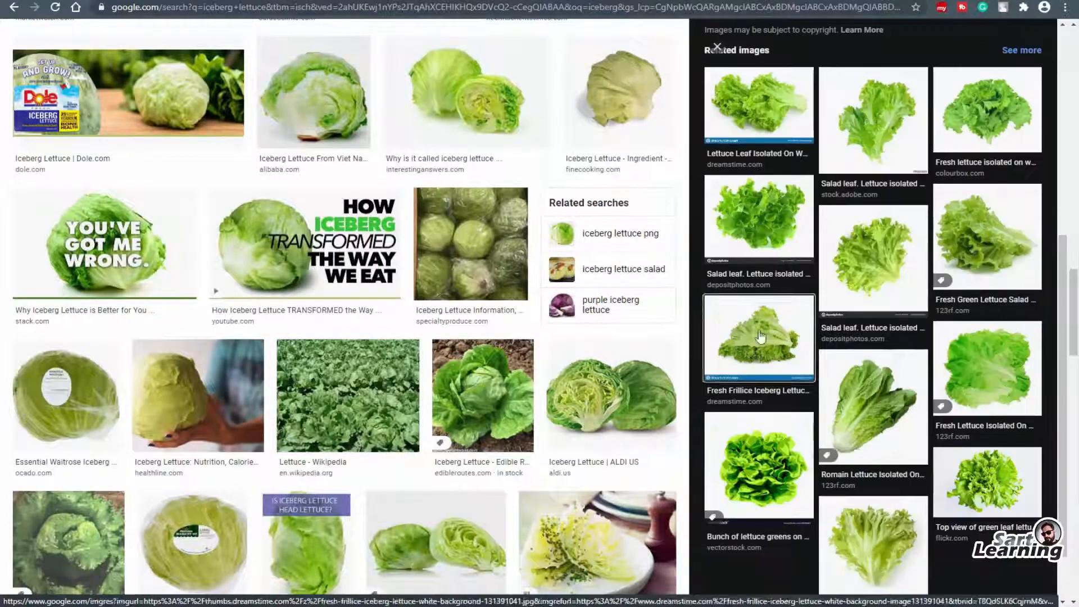
click(900, 477)
scroll(461, 337, up, 15)
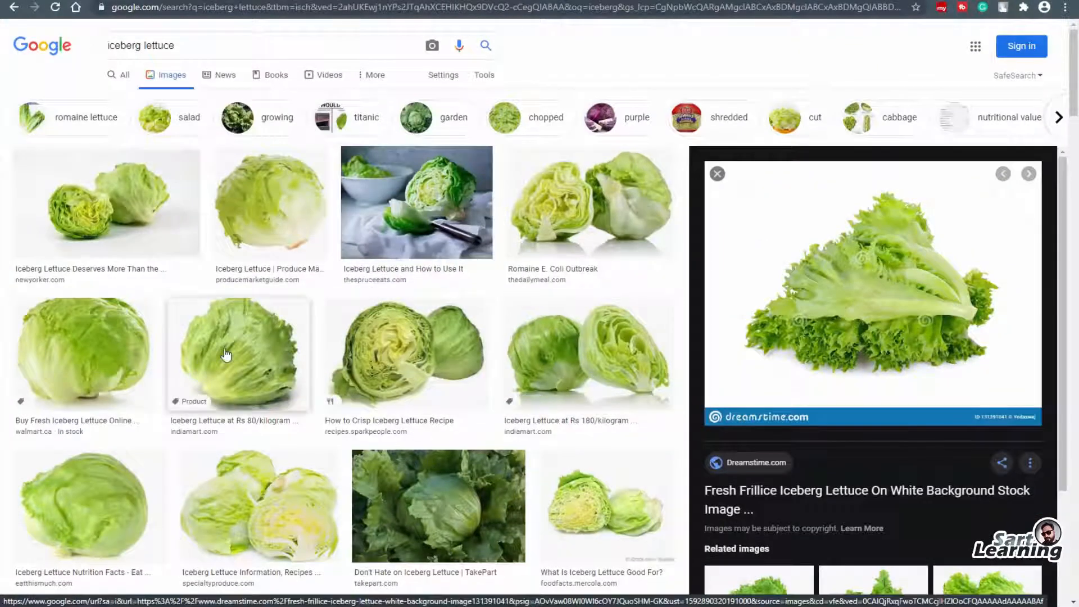
scroll(84, 372, down, 2)
click(84, 372)
scroll(281, 433, down, 8)
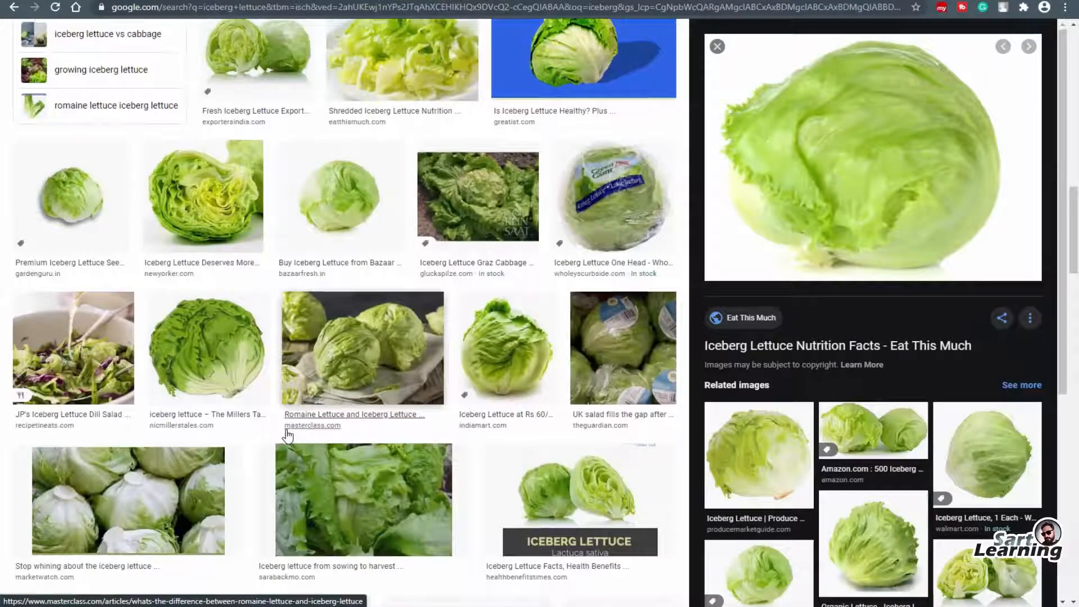
scroll(287, 436, down, 3)
scroll(377, 325, down, 7)
Preview the AllThatGrows Iceberg Lettuce Seeds result and copy its lettuce image
click(495, 455)
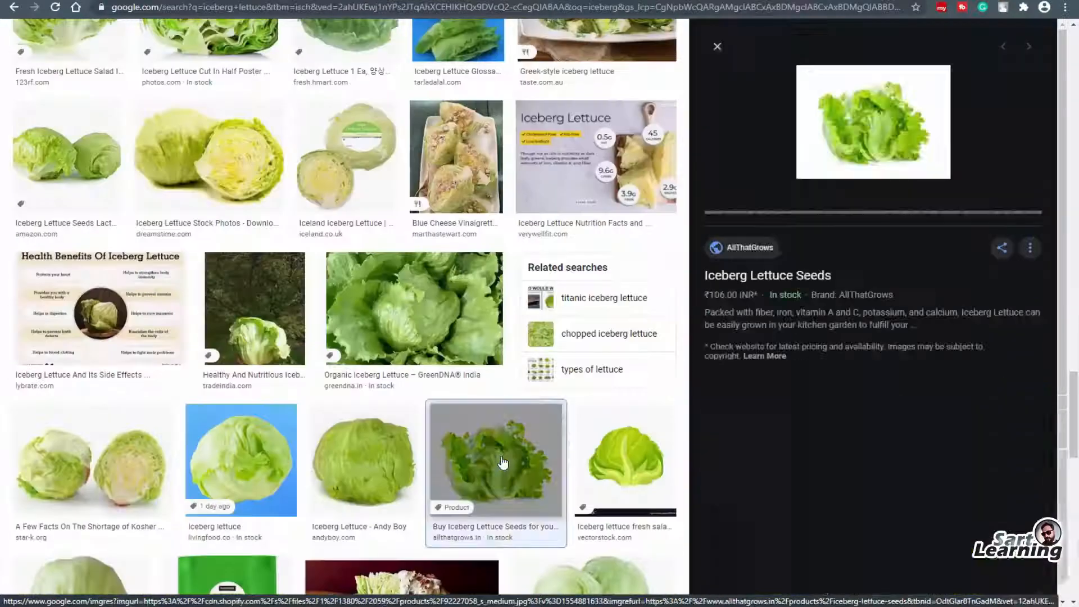
right_click(897, 119)
click(946, 242)
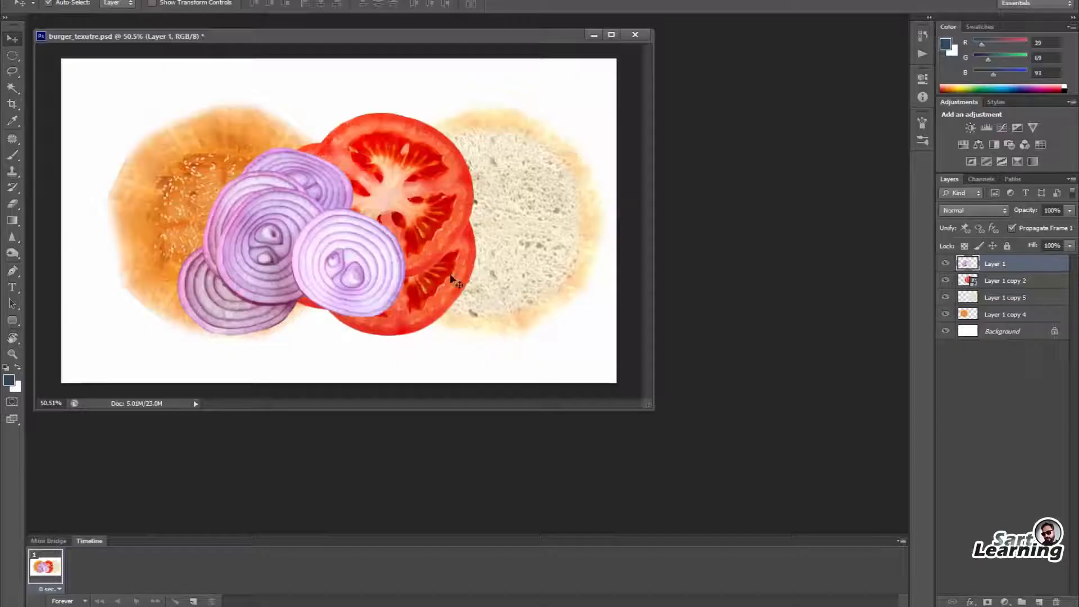
Paste the lettuce into the burger texture document, remove its white background, and scale it to about 362% around its centre
key(ctrl+v)
key(Delete)
key(ctrl+d)
key(ctrl+t)
alt+shift+drag(368, 201, 441, 147)
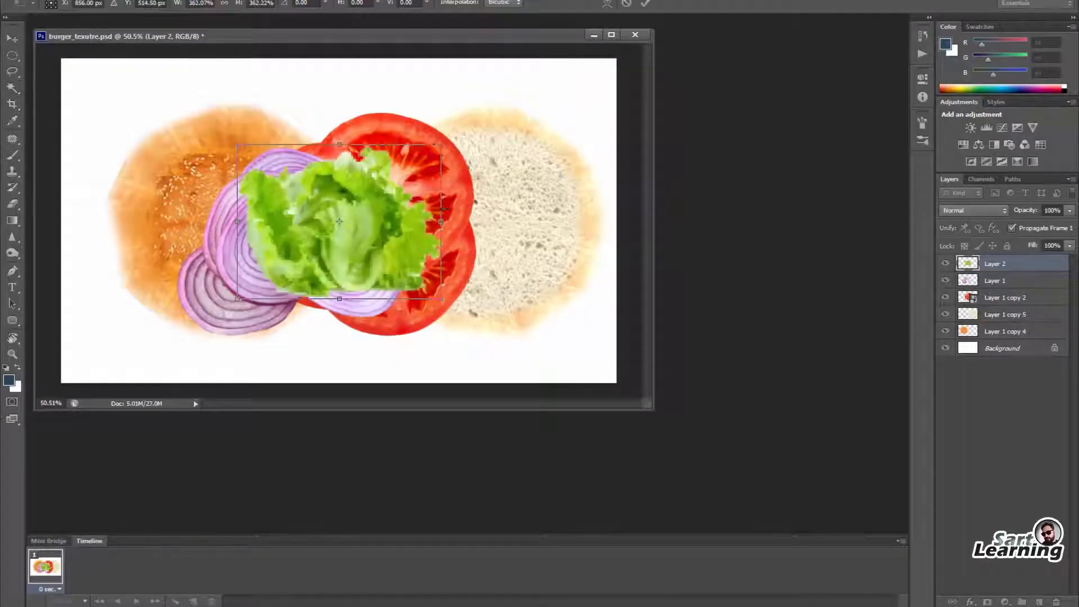
key(Return)
Move the lettuce over the upper crumb bun, then place a rotated duplicate over the bun's lower part
key(v)
drag(416, 260, 509, 185)
alt+drag(505, 223, 497, 296)
key(ctrl+t)
drag(605, 161, 606, 310)
key(Return)
key(ctrl+t)
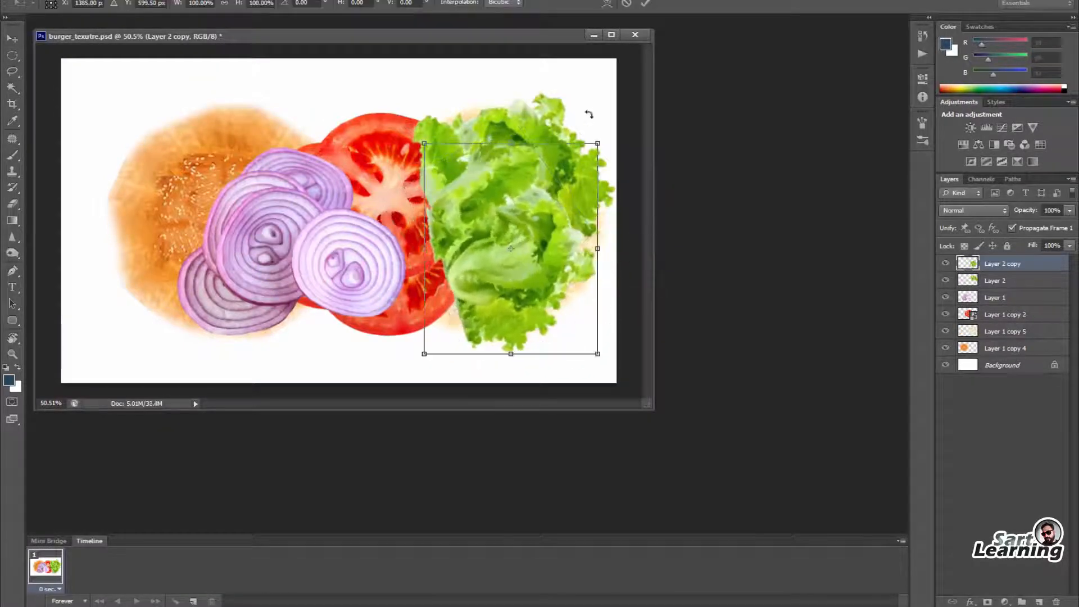
drag(590, 113, 603, 332)
key(Escape)
Duplicate the lower lettuce piece, rotate the duplicate about 146°, and place it over the neighbouring tomatoes
key(ctrl+j)
key(ctrl+t)
drag(606, 137, 498, 392)
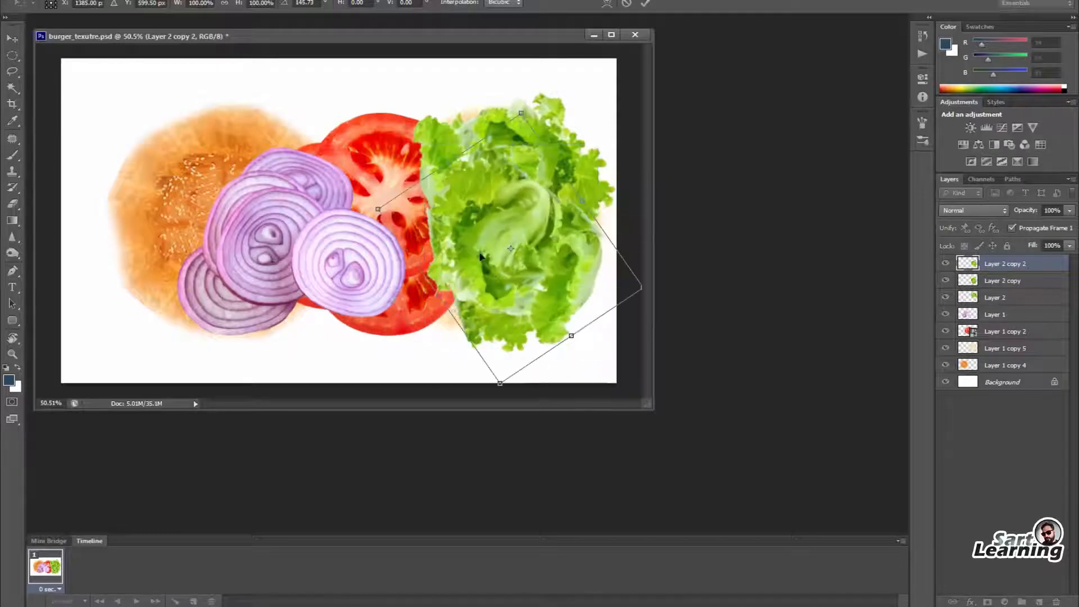
key(Return)
mouse_move(531, 236)
mouse_down()
mouse_move(425, 247)
mouse_move(426, 223)
mouse_up()
key(e)
key(v)
Duplicate the lettuce piece over the tomatoes, rotate the new copy about 63°, and move it up to round out the cluster
key(ctrl+j)
key(ctrl+t)
drag(556, 188, 546, 328)
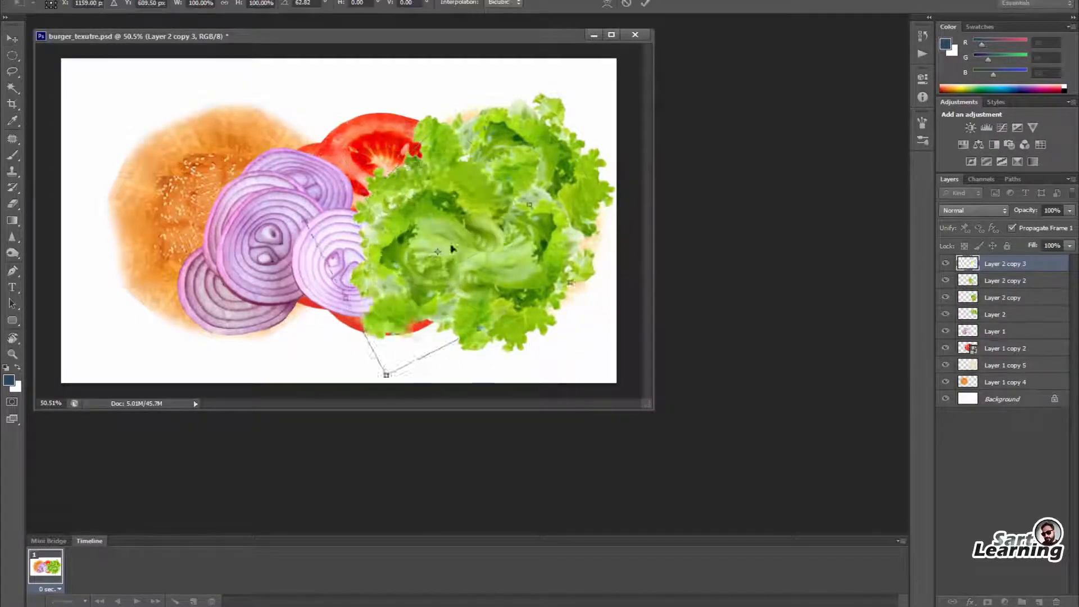
drag(442, 225, 438, 132)
key(Return)
key(e)
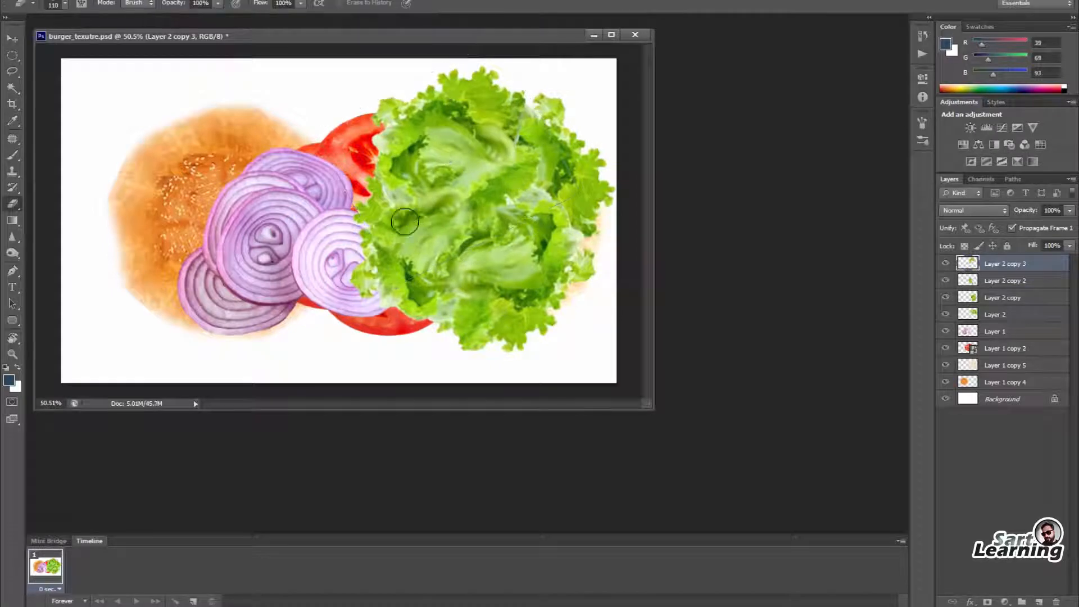
Merge all the lettuce layers into a single layer and move the cluster over the sesame bun
click(1005, 280)
shift+click(1010, 314)
key(Delete)
key(v)
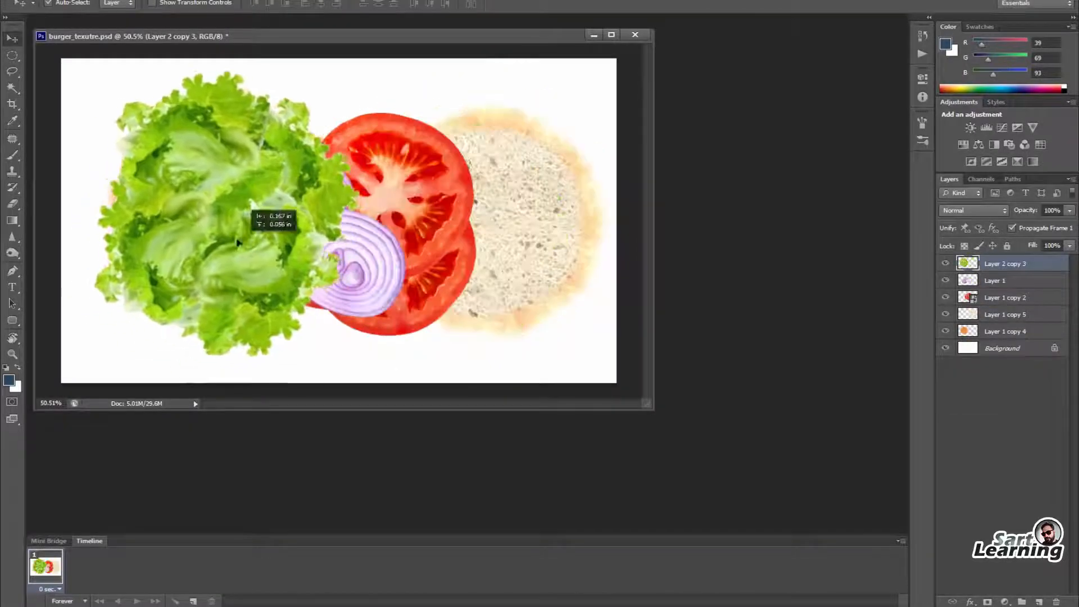
drag(250, 208, 294, 213)
Duplicate the lettuce cluster, shrink the duplicate around its centre, and combine both into one denser lettuce head over the sesame bun
key(ctrl+j)
key(ctrl+t)
alt+shift+drag(353, 68, 321, 104)
key(Return)
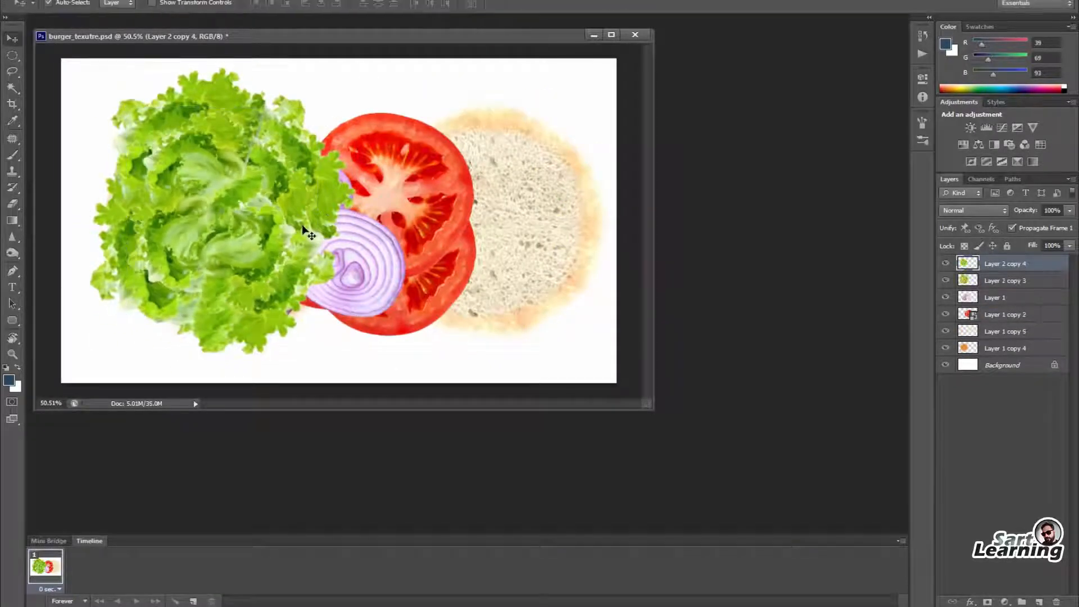
key(e)
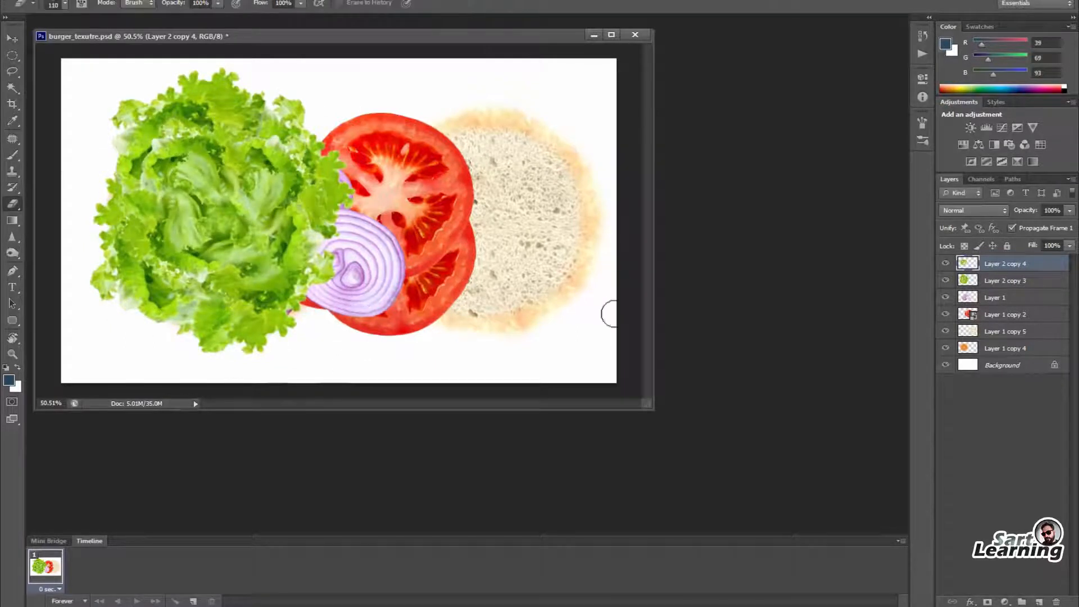
key(v)
mouse_move(312, 226)
mouse_down()
mouse_move(328, 239)
mouse_move(298, 236)
mouse_up()
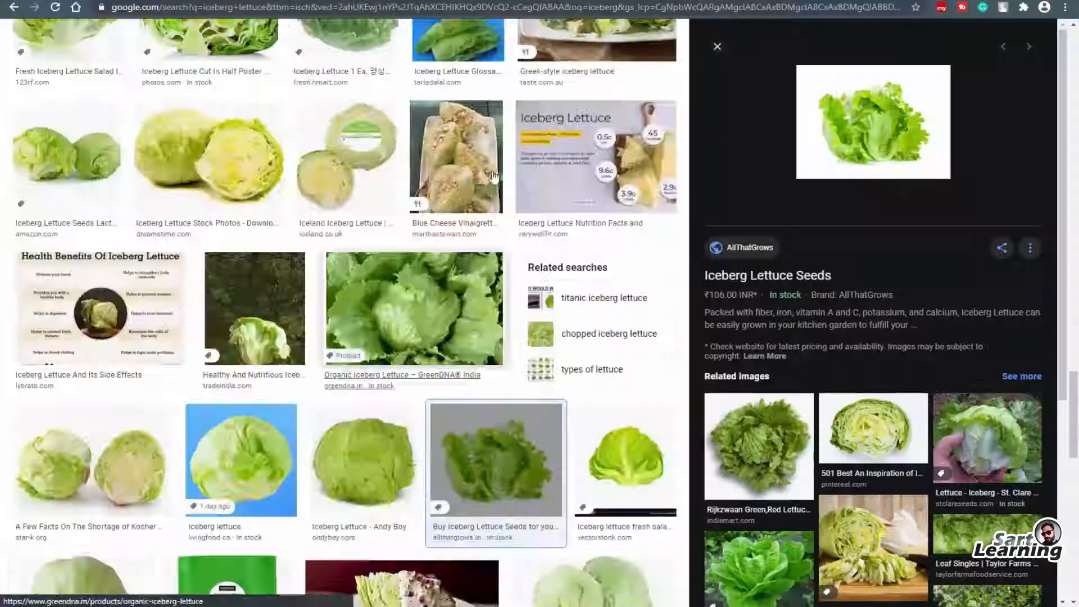
Switch to the browser and search Google Images for "berger patty texture"
scroll(211, 47, up, 10)
triple_click(211, 47)
text(berger )
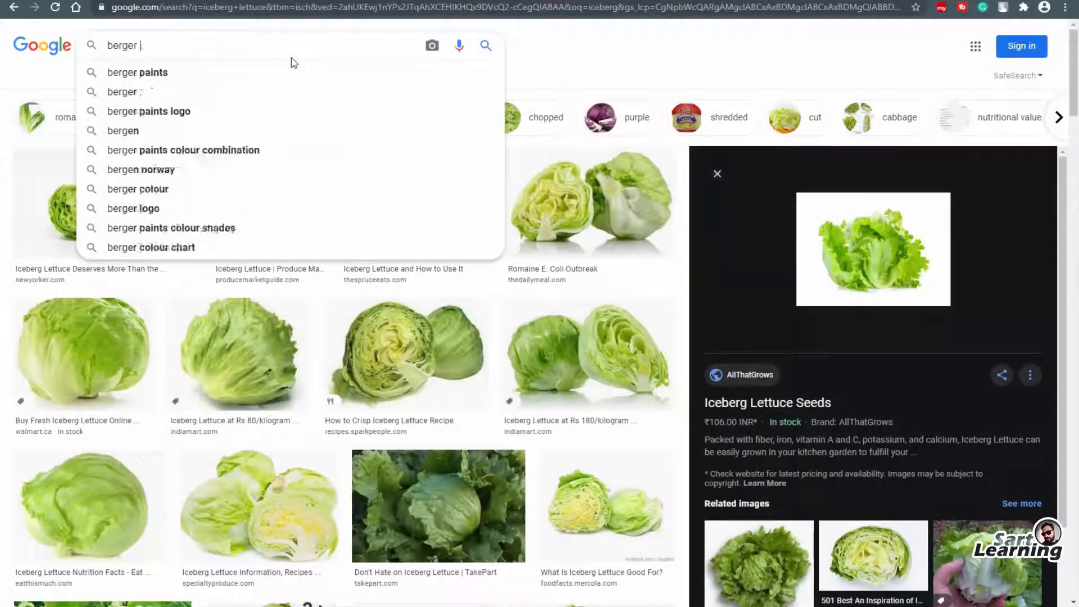
text(patty texture)
key(Return)
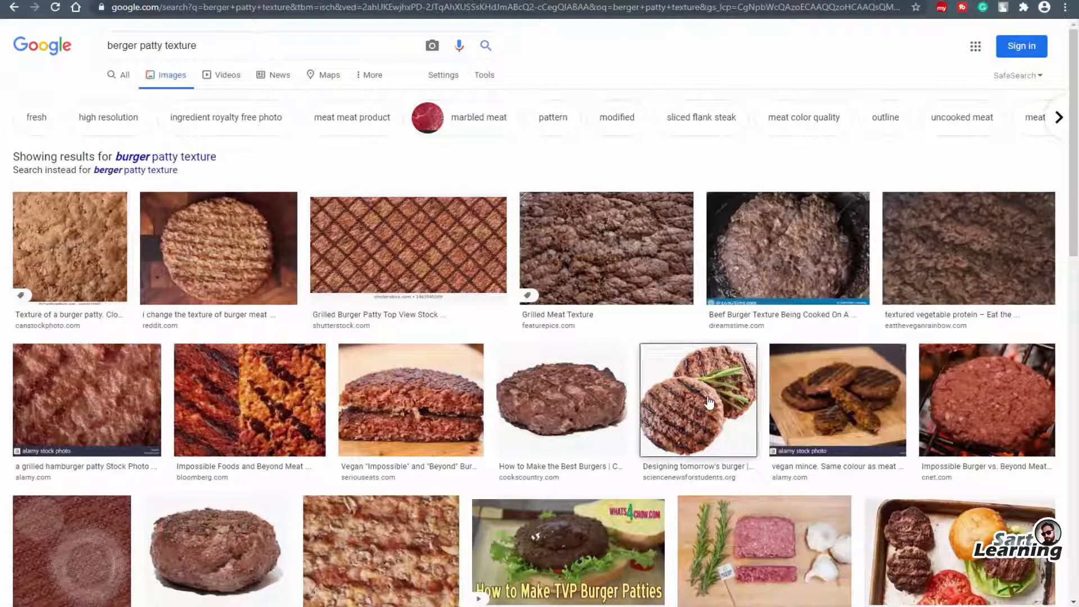
Save the Science News for Students image of two grilled patties with a green herb sprig into the burger_3d folder
click(725, 405)
right_click(902, 175)
click(936, 282)
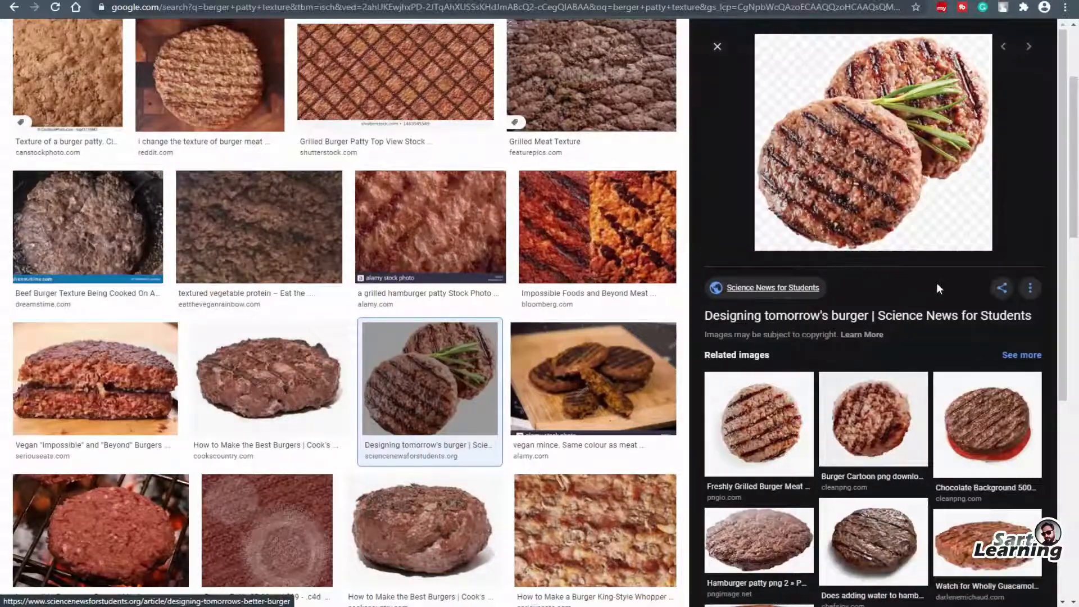
click(51, 62)
double_click(168, 509)
click(970, 586)
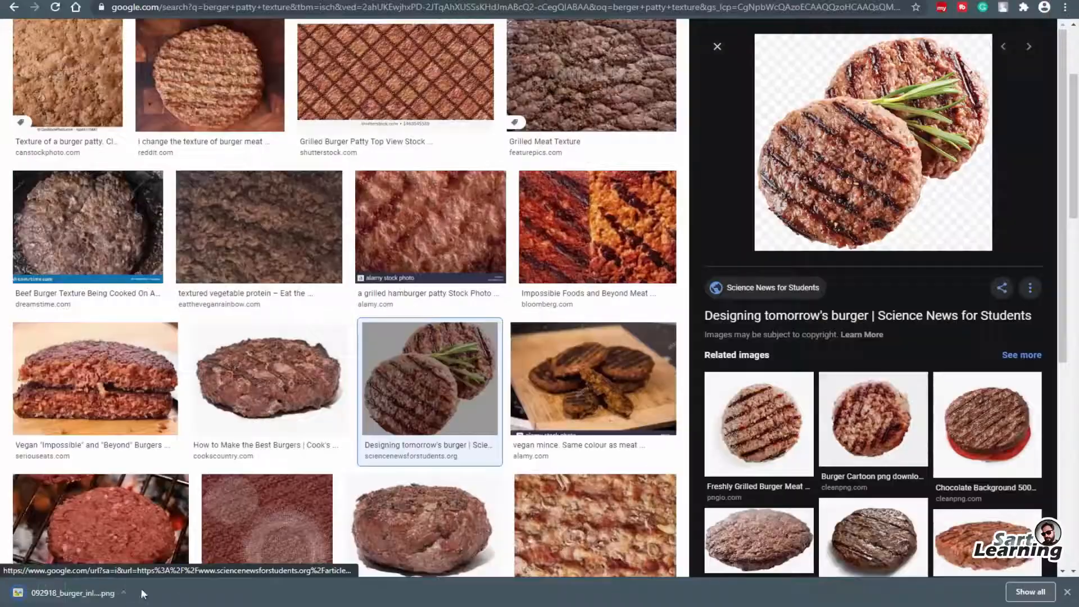
Place the downloaded patty image into the burger texture document in Photoshop and enlarge it proportionally around its centre
click(135, 593)
click(180, 549)
drag(352, 447, 343, 230)
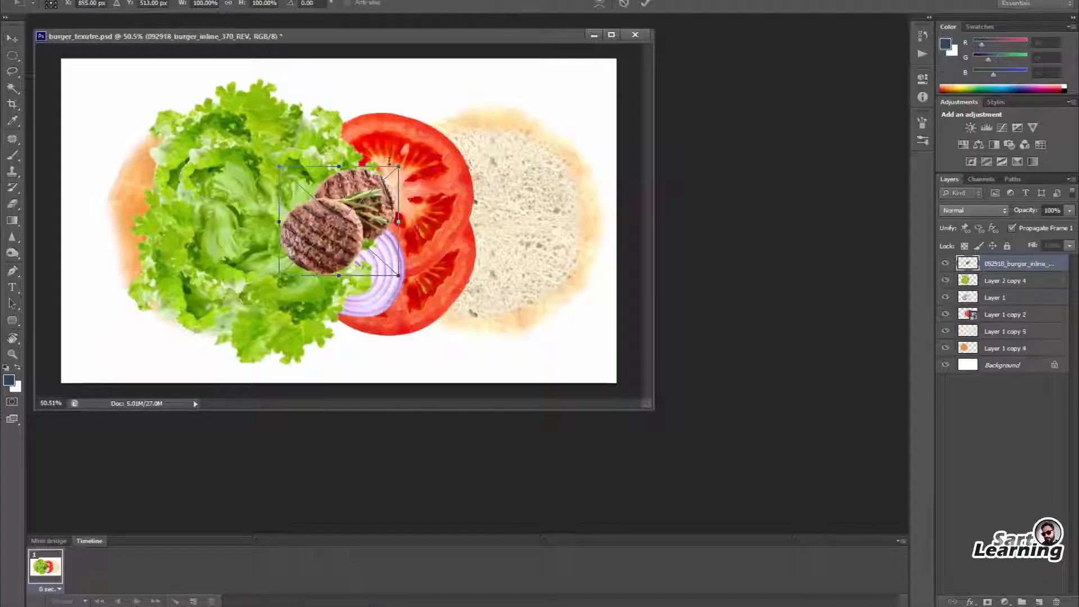
alt+shift+drag(401, 164, 477, 96)
key(Return)
Cut out the front patty with the Quick Selection tool onto its own layer and delete the original patty image layer
right_click(12, 88)
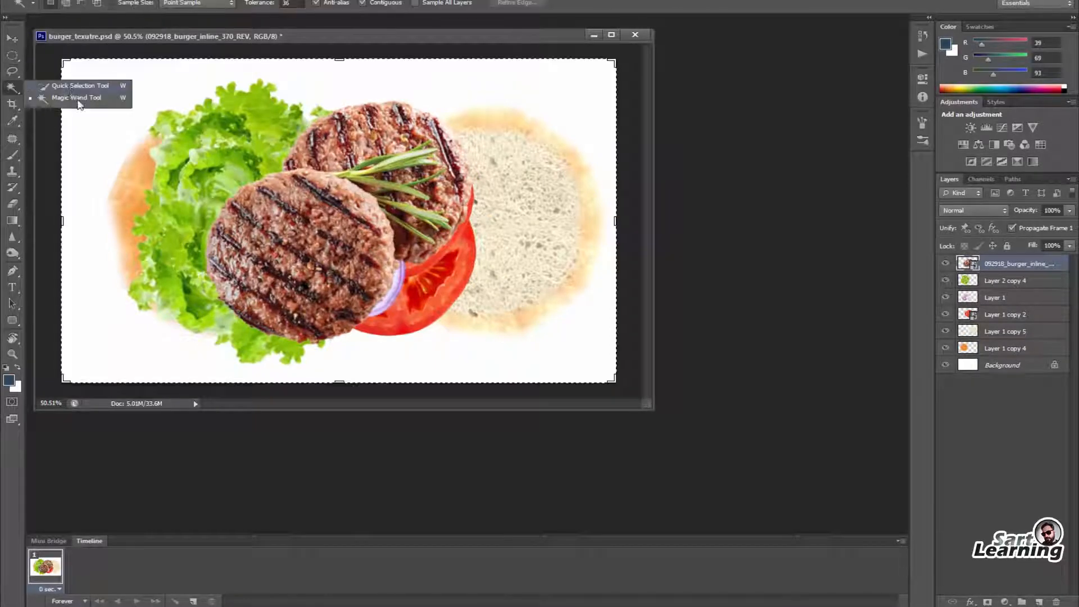
click(62, 87)
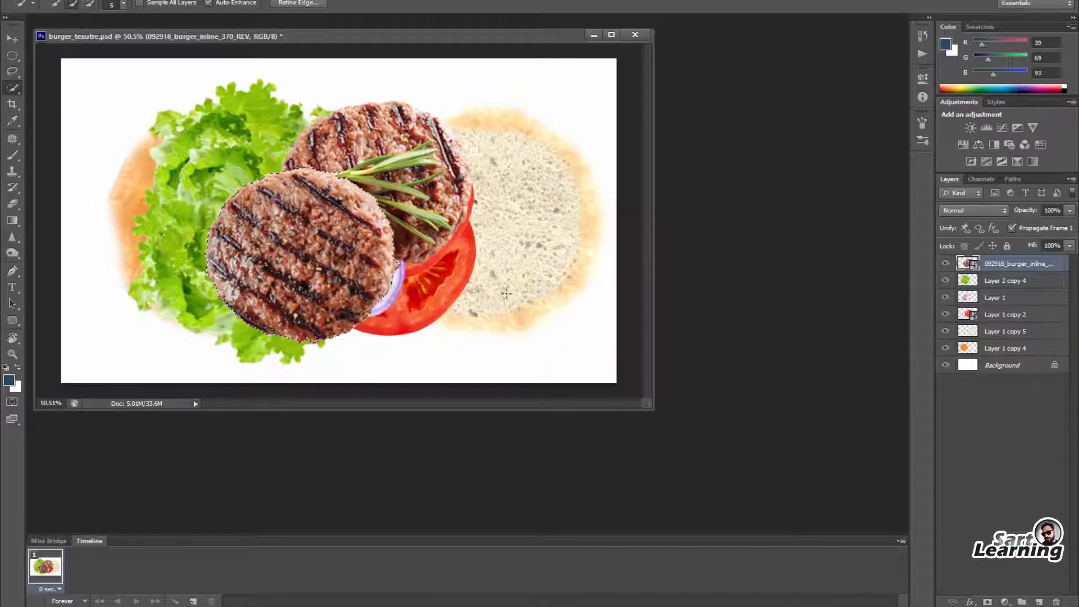
key(ctrl+j)
click(1005, 285)
key(Delete)
Move the cut-out patty over the tomatoes and crumb bun and scale it up slightly around its centre
key(v)
drag(323, 278, 471, 254)
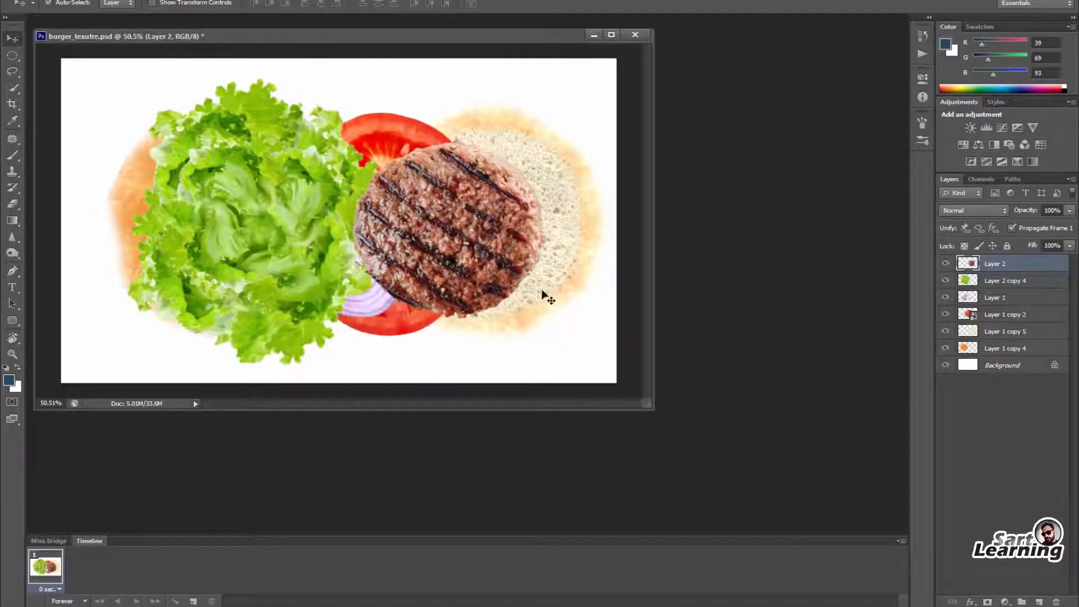
key(ctrl+t)
alt+shift+drag(544, 120, 561, 101)
key(Return)
drag(481, 260, 464, 297)
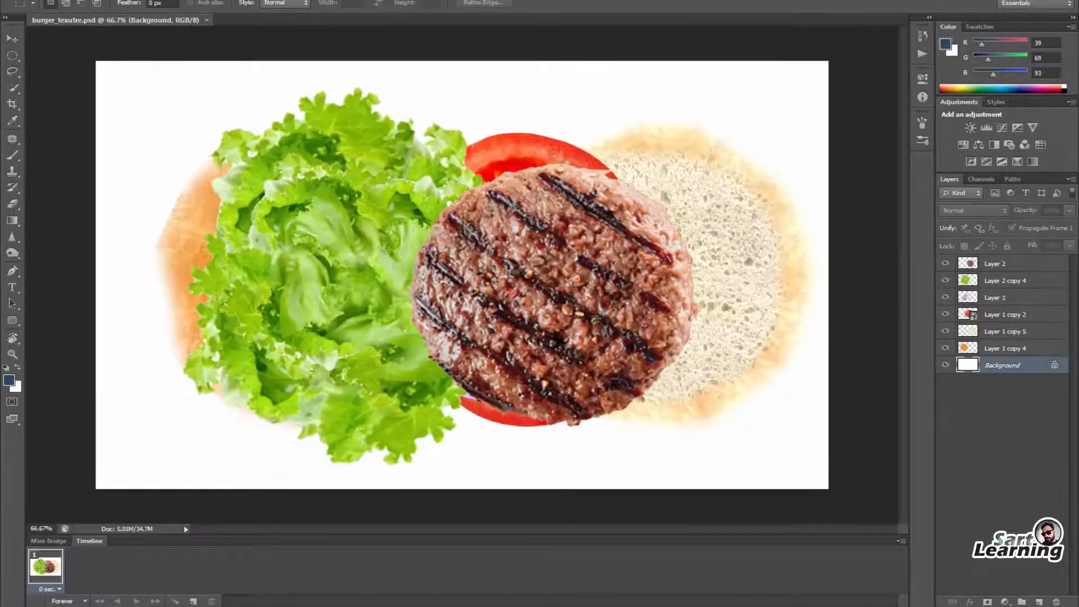
Stack all ingredient layers by aligning their horizontal centres, and nudge the patty up over the lettuce
key(v)
drag(469, 229, 359, 200)
shift+click(1006, 352)
click(321, 6)
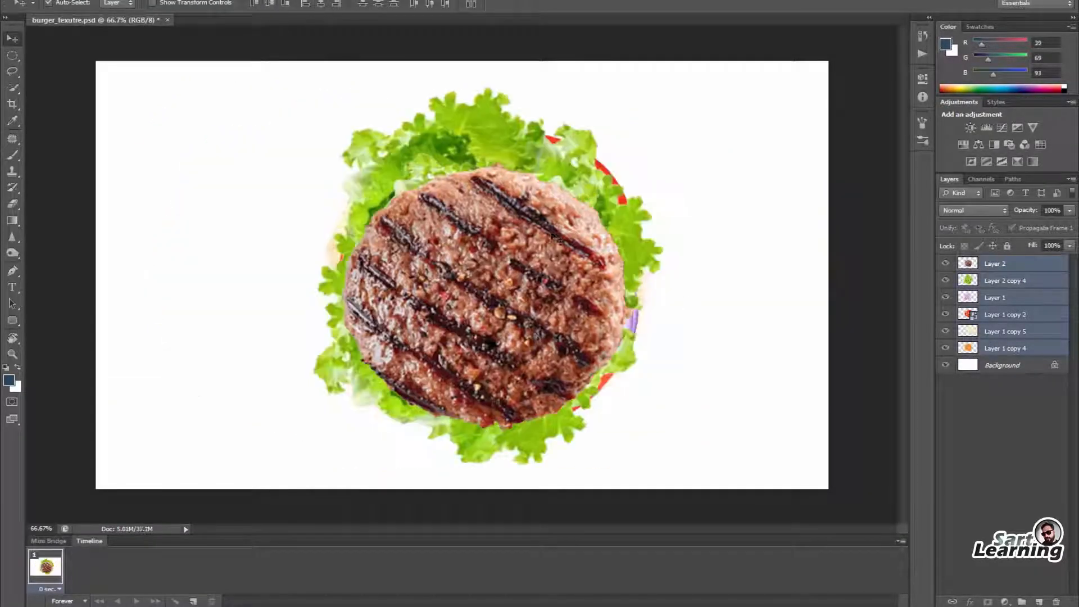
click(672, 304)
drag(523, 292, 531, 272)
Delete the Background layer and trim the canvas to the stacked ingredients based on transparent pixels
click(992, 364)
key(Delete)
click(1006, 264)
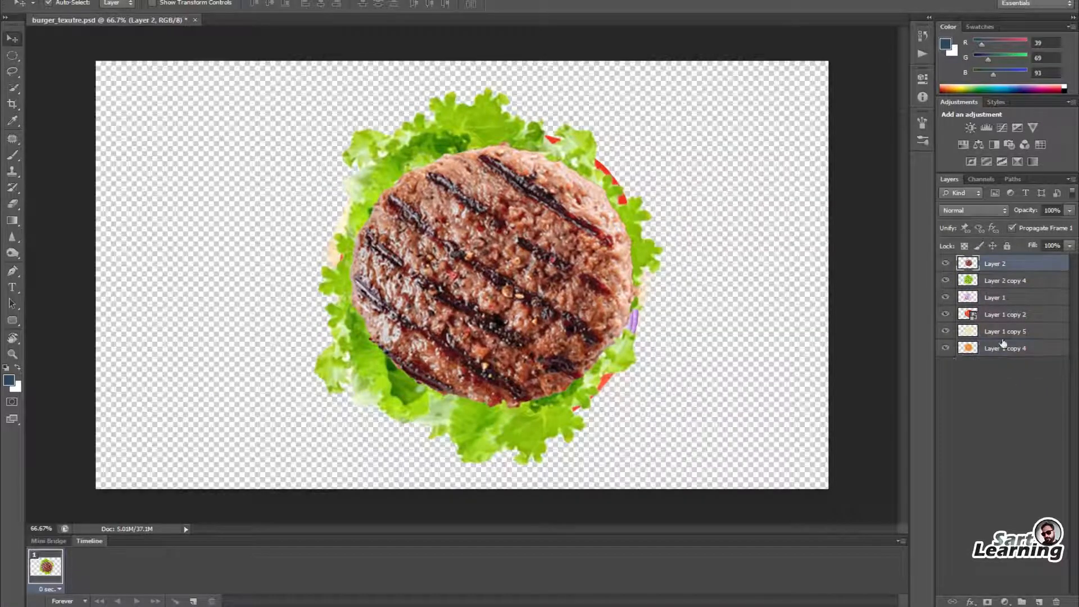
shift+click(994, 347)
drag(466, 268, 427, 272)
click(85, 0)
click(95, 121)
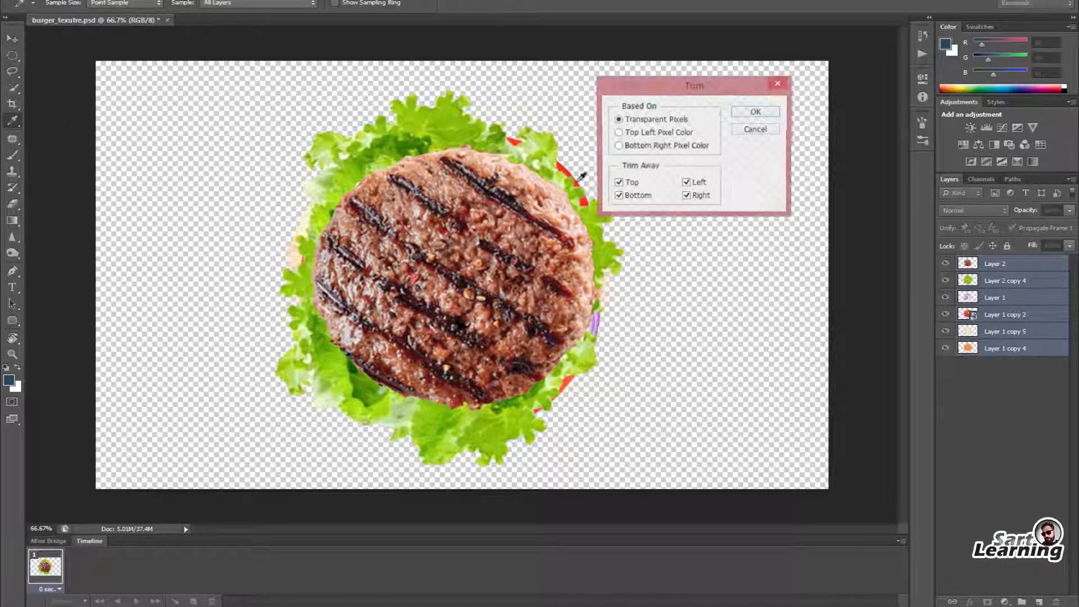
key(Return)
Export each layer to its own file as a trimmed, transparent PNG-24 with the prefix "burger"
click(34, 1)
mouse_move(112, 217)
mouse_move(140, 246)
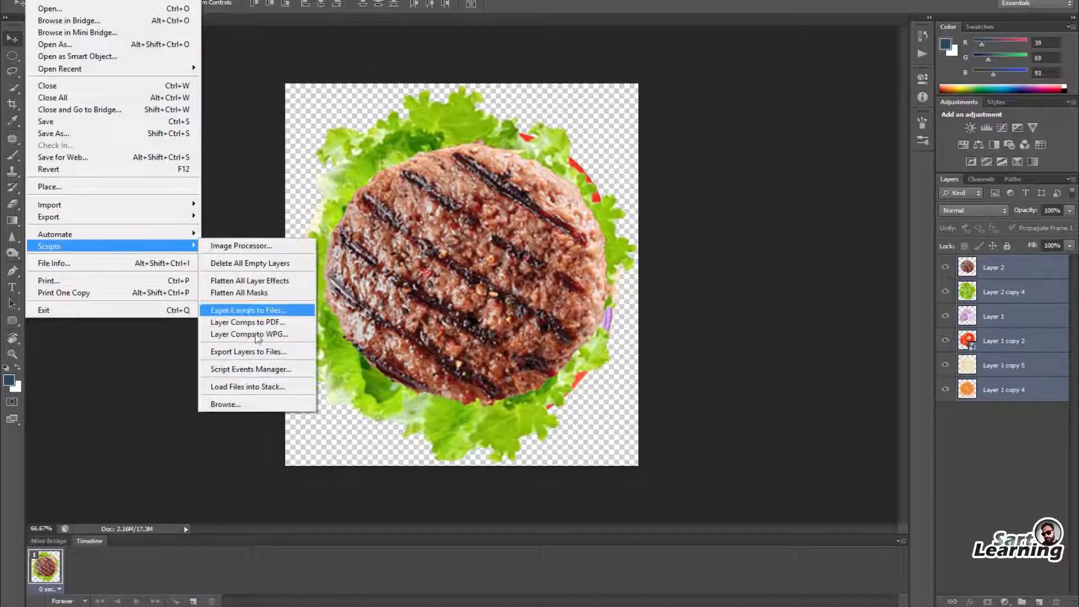
click(247, 351)
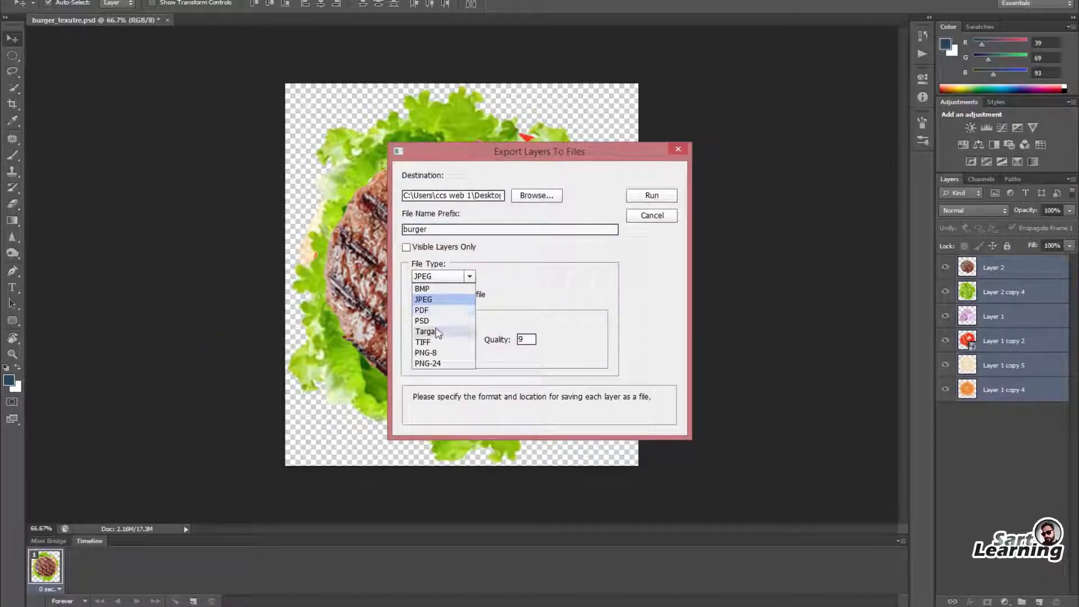
click(435, 354)
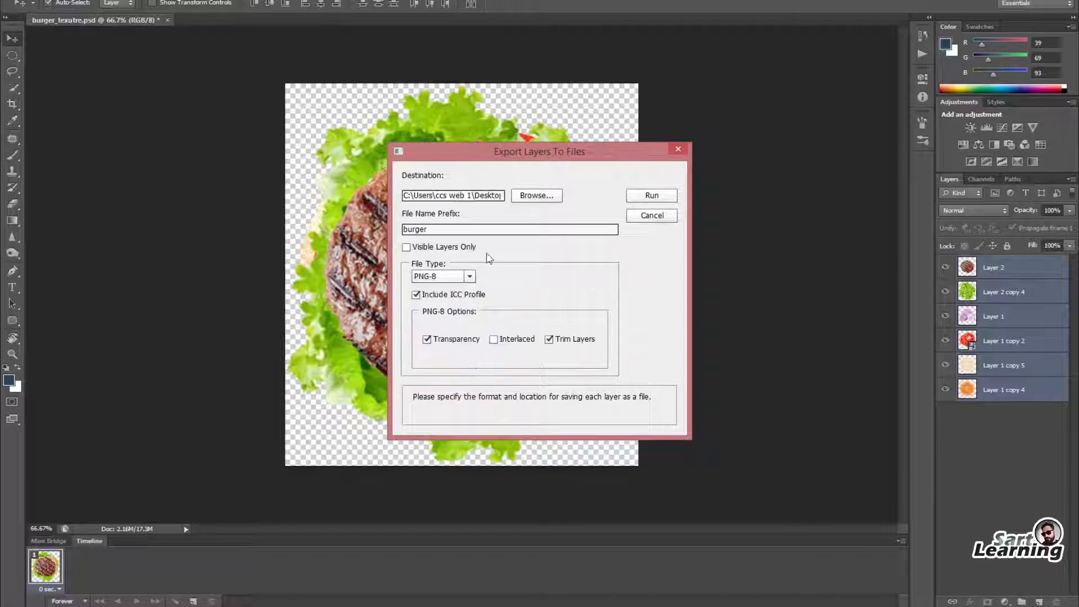
click(451, 278)
click(544, 198)
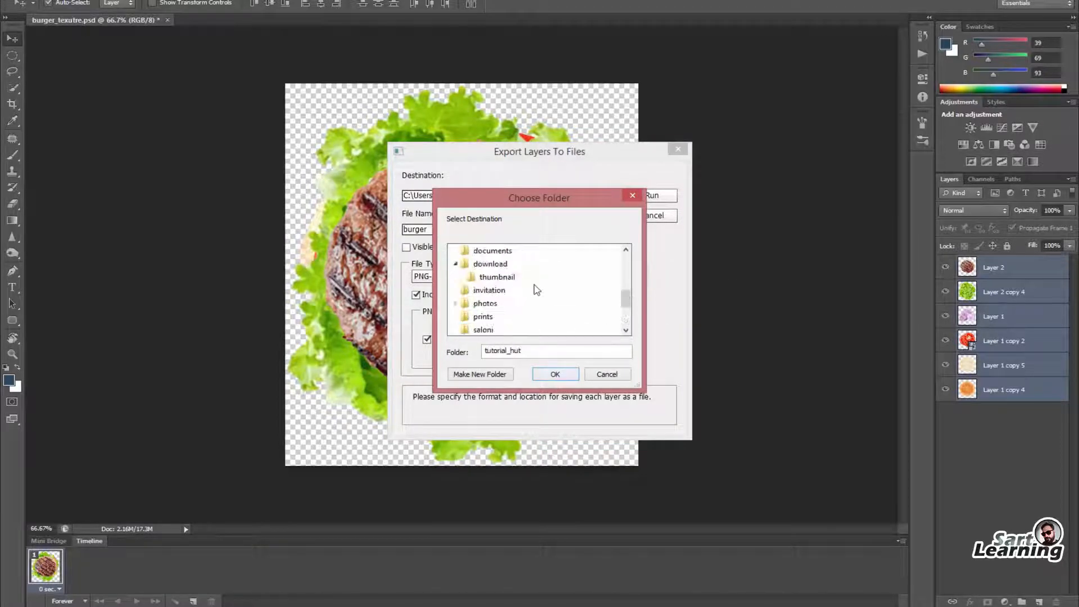
click(572, 374)
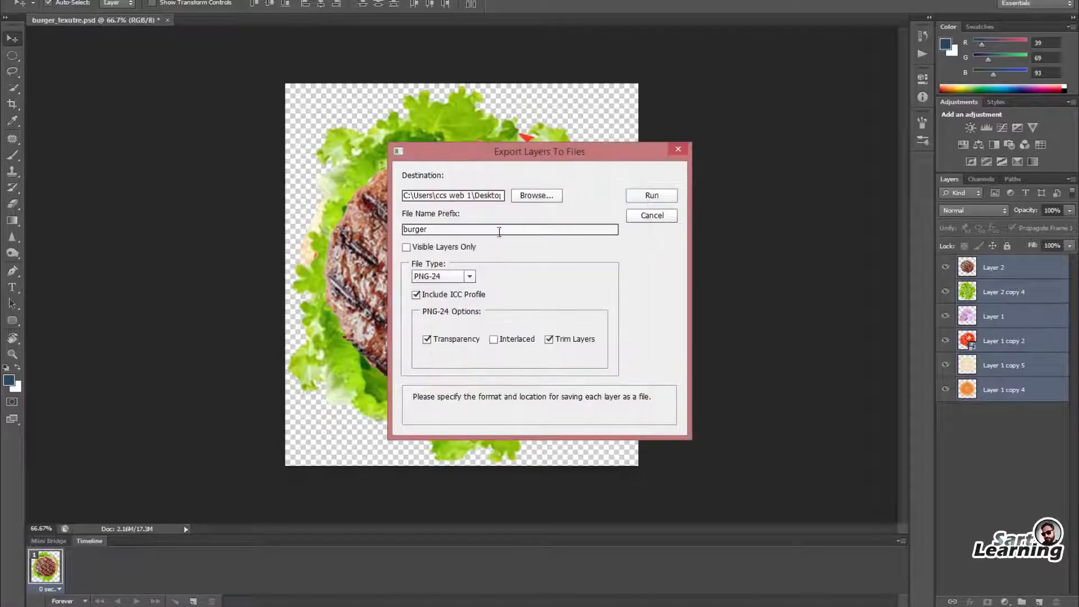
click(673, 199)
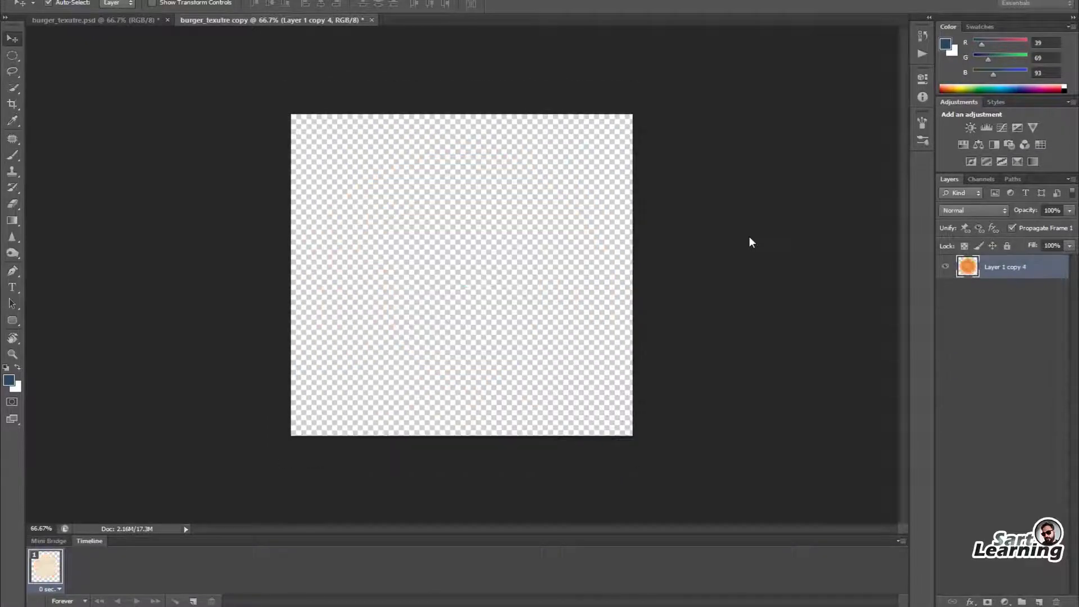
key(Return)
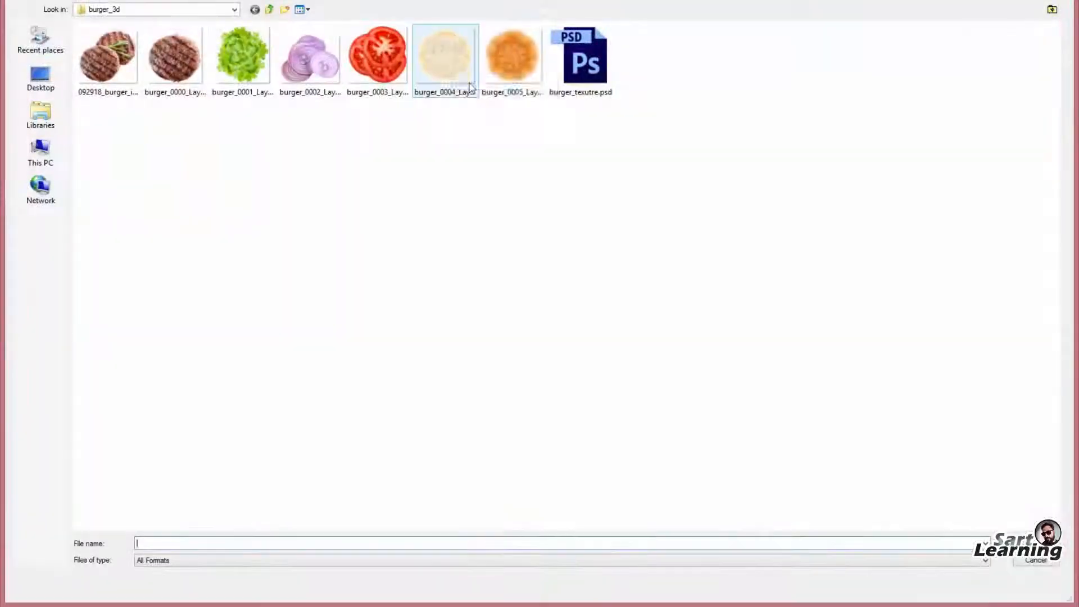
Open the exported burger_0004 and burger_0005 images and copy the sesame bun onto the crumb image as a centred new layer
click(445, 66)
ctrl+click(512, 62)
click(1035, 543)
drag(326, 21, 278, 59)
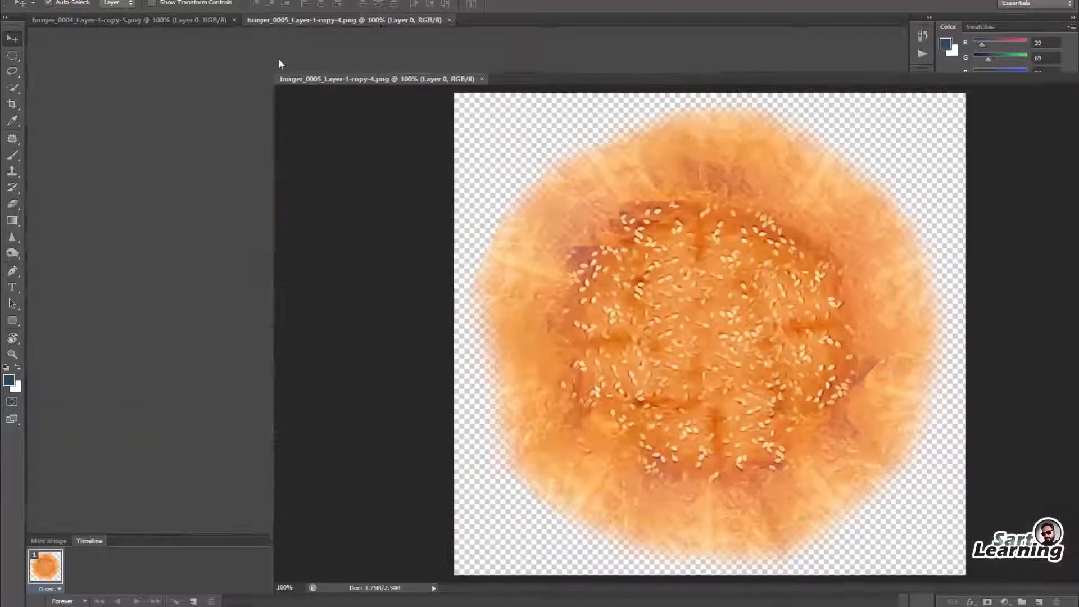
drag(123, 20, 57, 59)
shift+drag(658, 328, 194, 285)
click(779, 76)
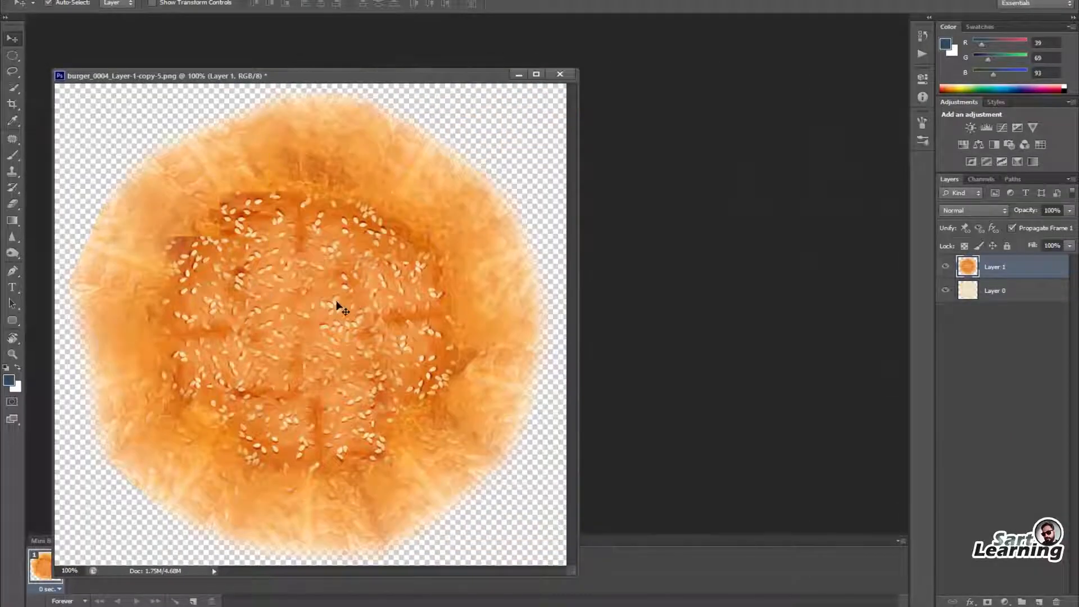
Erase the centre of the sesame bun layer to expose the crumb, leaving an orange crust ring around it
key(e)
right_click(288, 306)
drag(366, 301, 377, 301)
mouse_move(231, 278)
mouse_down()
mouse_move(296, 369)
mouse_move(234, 311)
mouse_move(231, 284)
mouse_move(329, 426)
mouse_move(330, 243)
mouse_move(231, 242)
mouse_up()
alt+scroll(405, 366, down, 5)
key(alt+v)
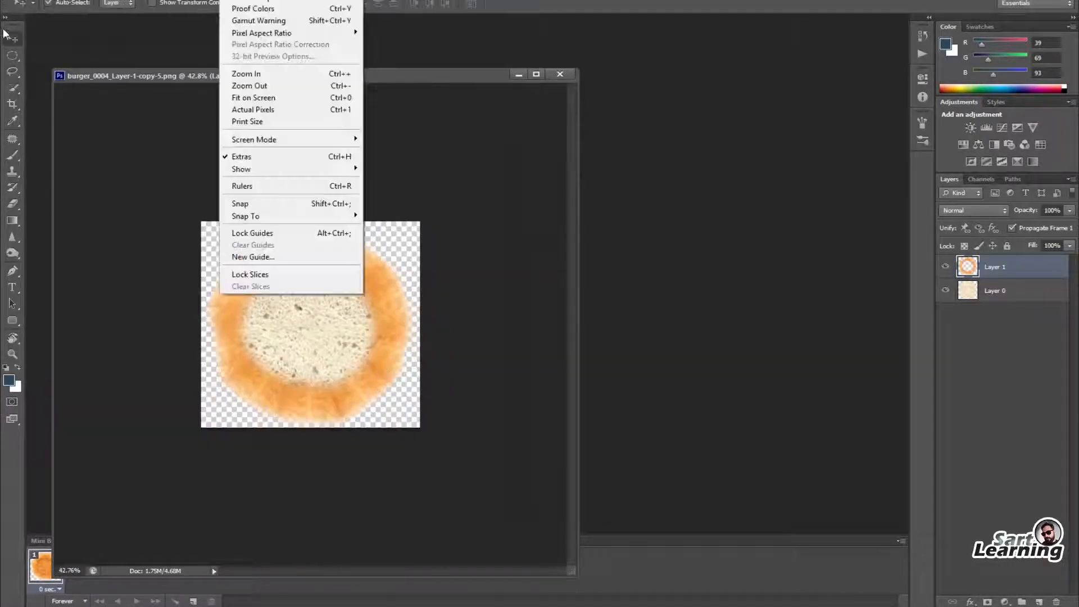
click(9, 41)
Save the combined crumb and crust image as a PNG copy in the burger_3d folder and close the document
key(ctrl+shift+s)
click(223, 452)
click(224, 586)
click(254, 437)
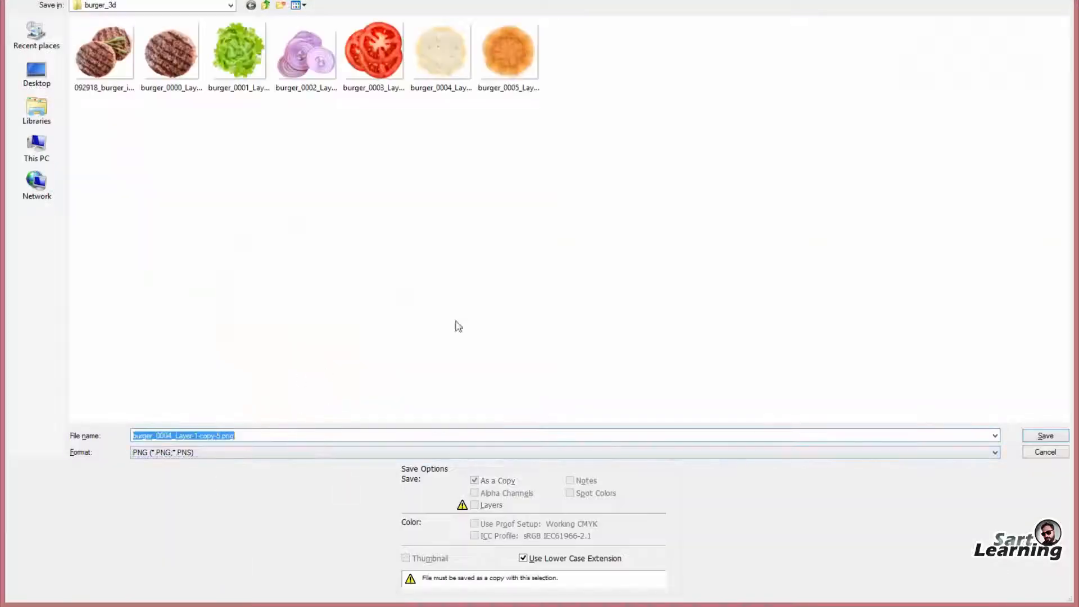
key(Return)
key(Return)
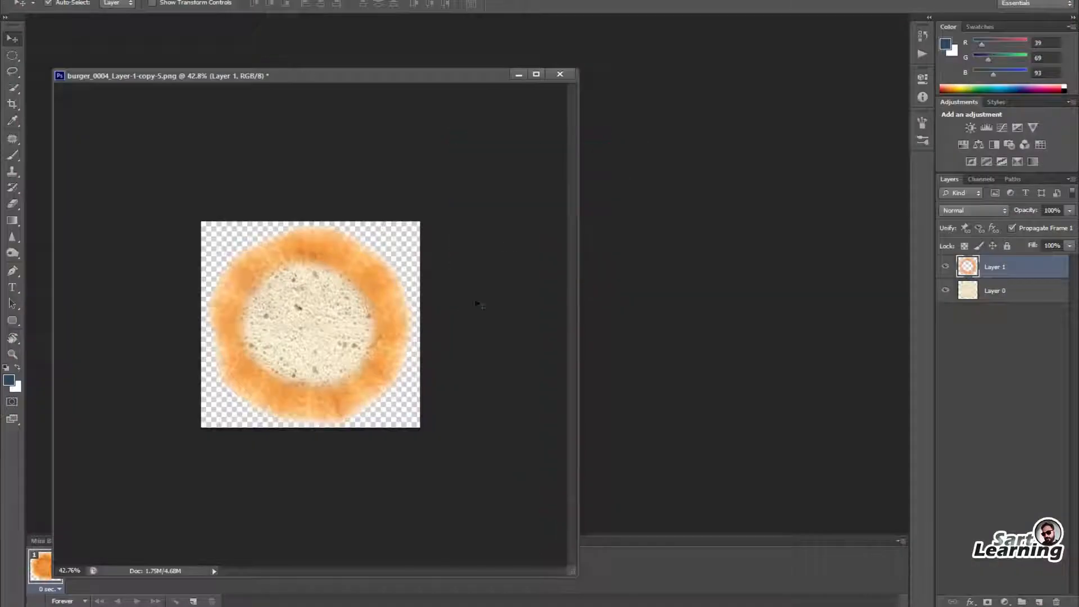
click(560, 75)
click(543, 217)
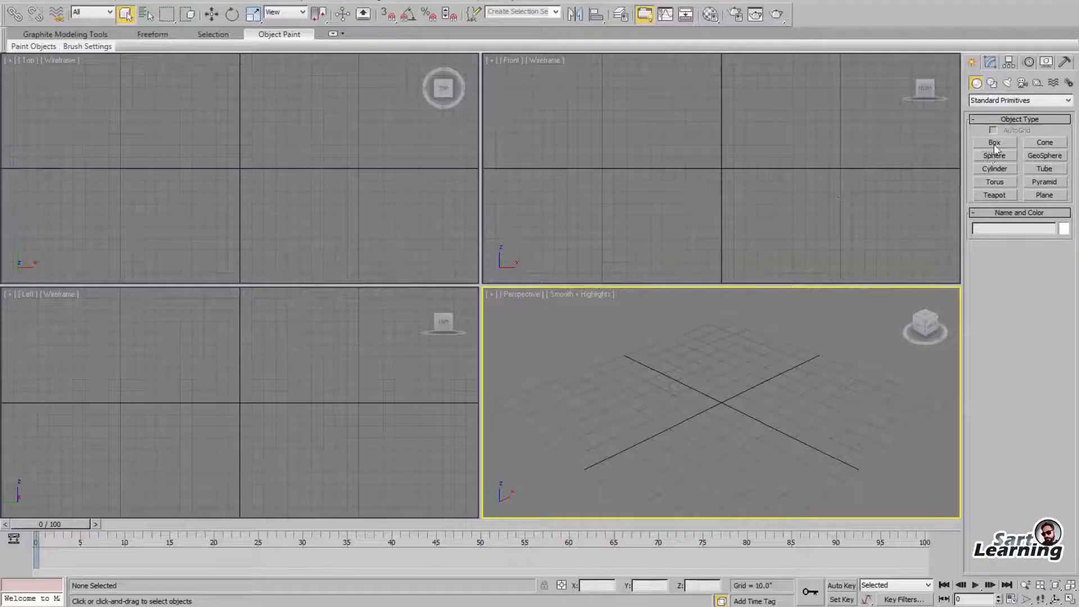
Switch to 3ds Max and create a sphere with a radius of about 55.6 inches at the origin in the Top view
click(995, 143)
click(992, 82)
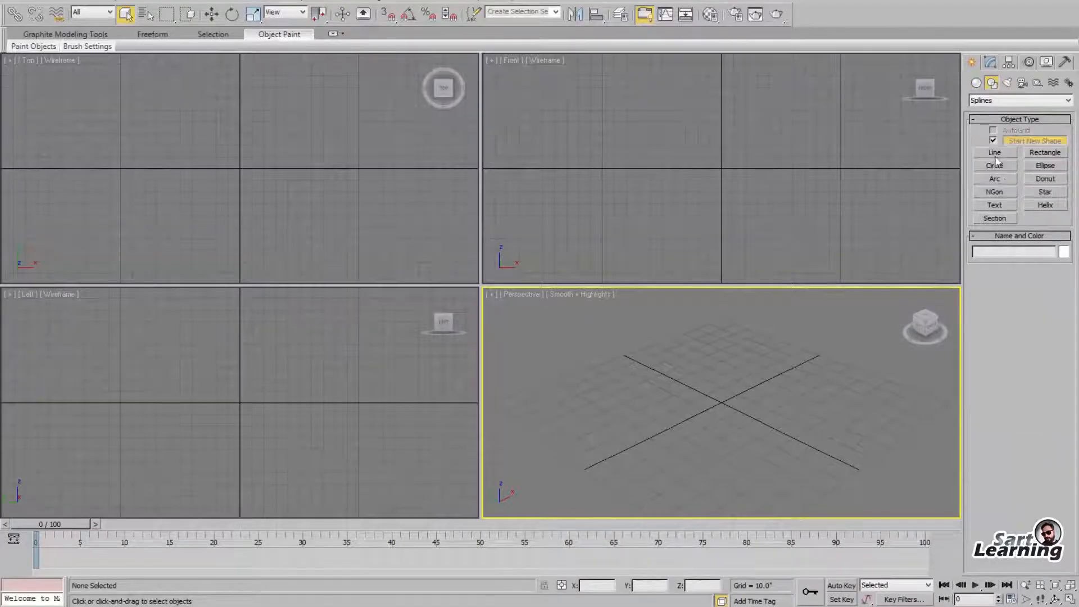
click(976, 83)
click(995, 155)
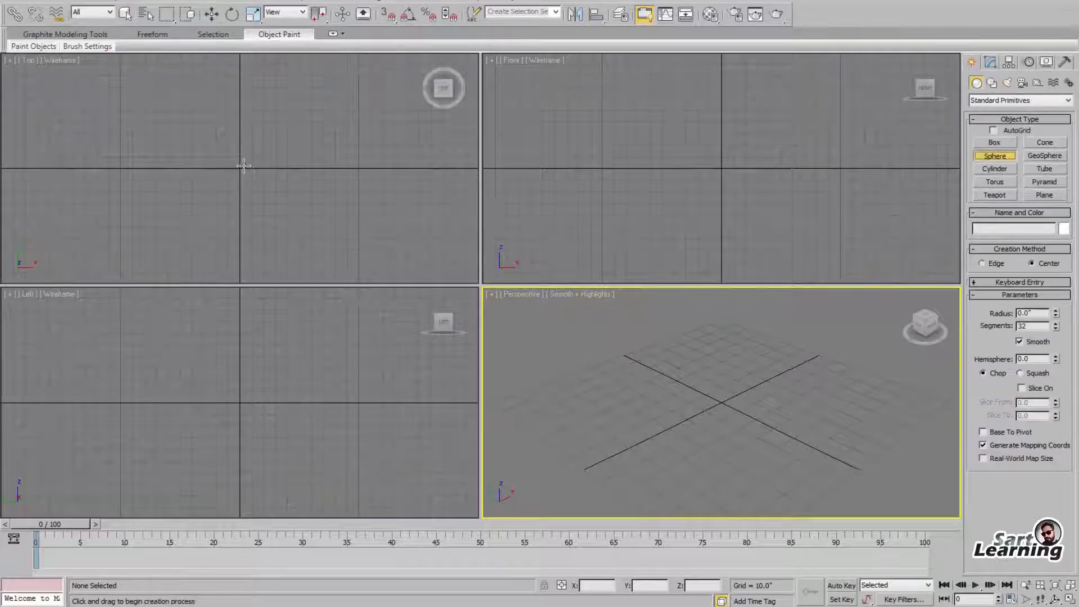
drag(240, 168, 285, 215)
right_click(286, 214)
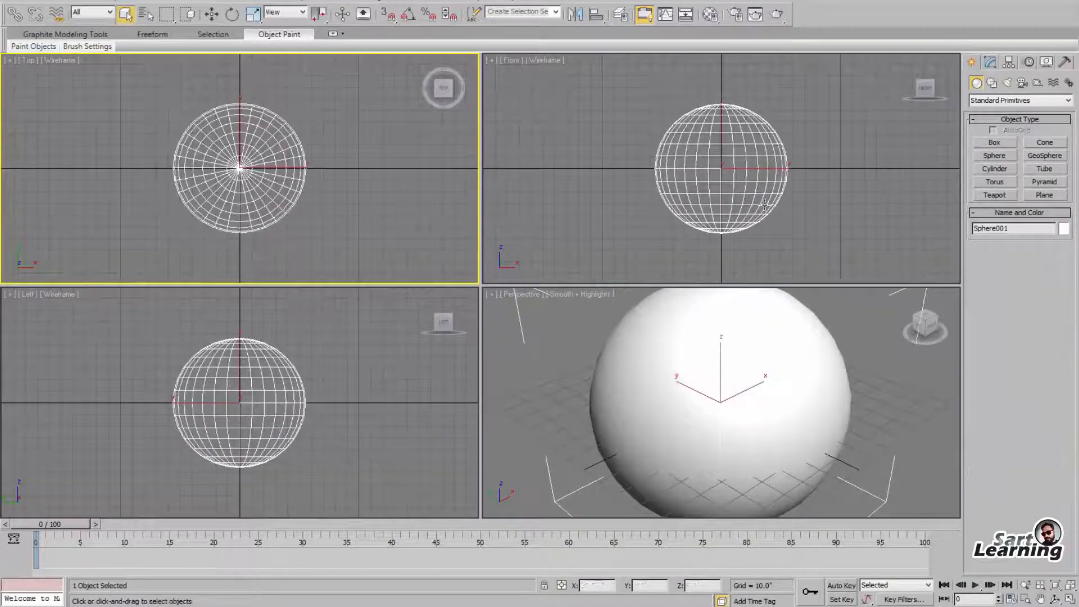
Maximize the Front view and convert the sphere to an Editable Poly
click(765, 205)
key(w)
key(alt+w)
click(996, 63)
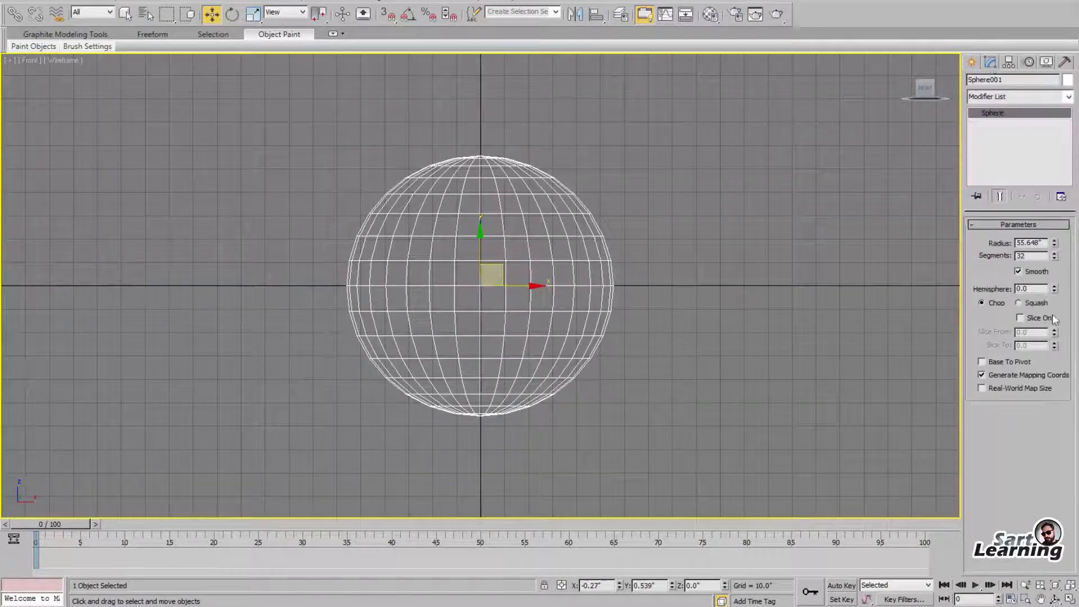
right_click(998, 114)
click(1006, 219)
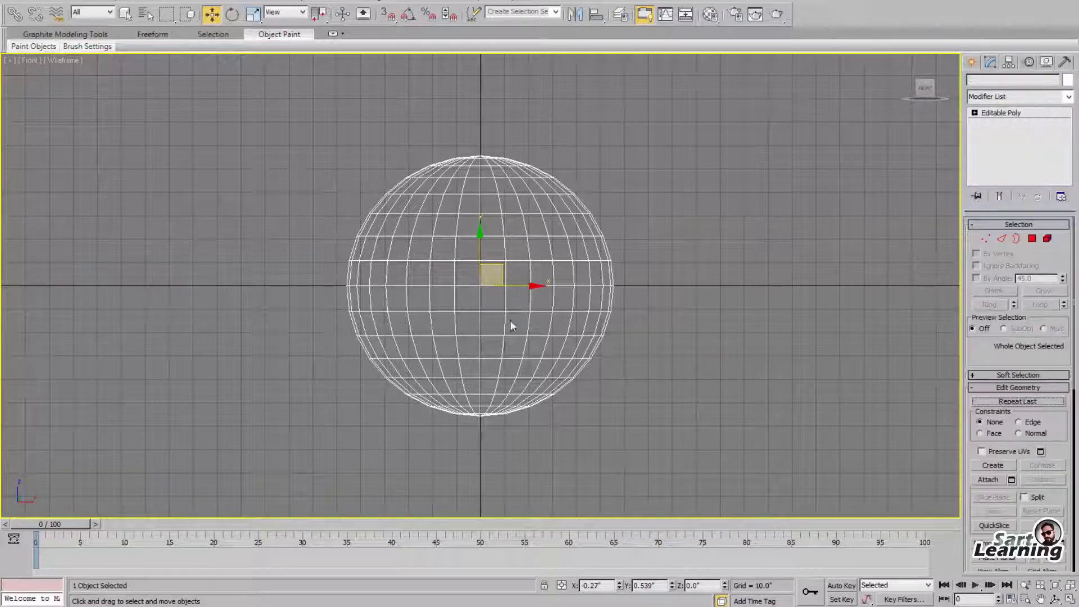
Flatten the underside of the sphere by selecting its lower vertex rows and scaling them vertically
drag(353, 356, 615, 427)
key(r)
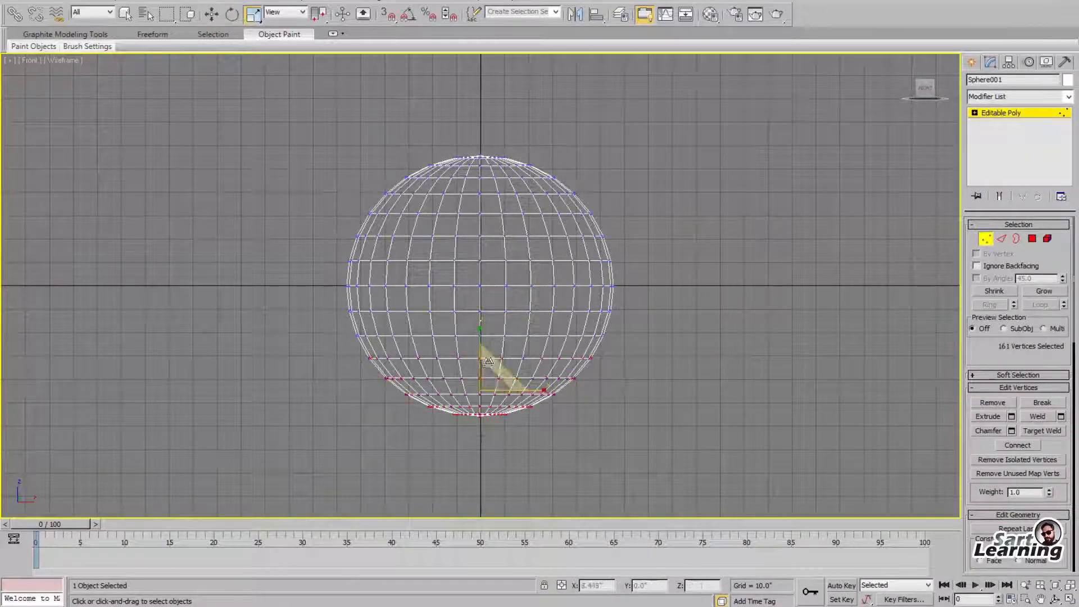
drag(476, 329, 512, 480)
drag(486, 362, 485, 339)
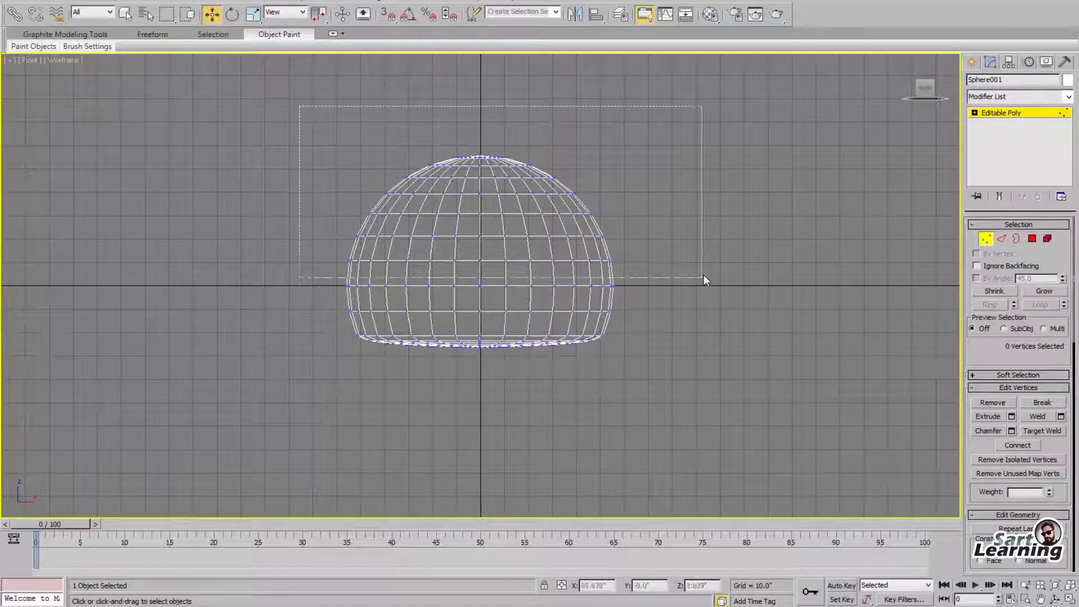
Enable soft selection with a 47.6" falloff and lower the sphere's top vertices to squash the dome
click(1017, 375)
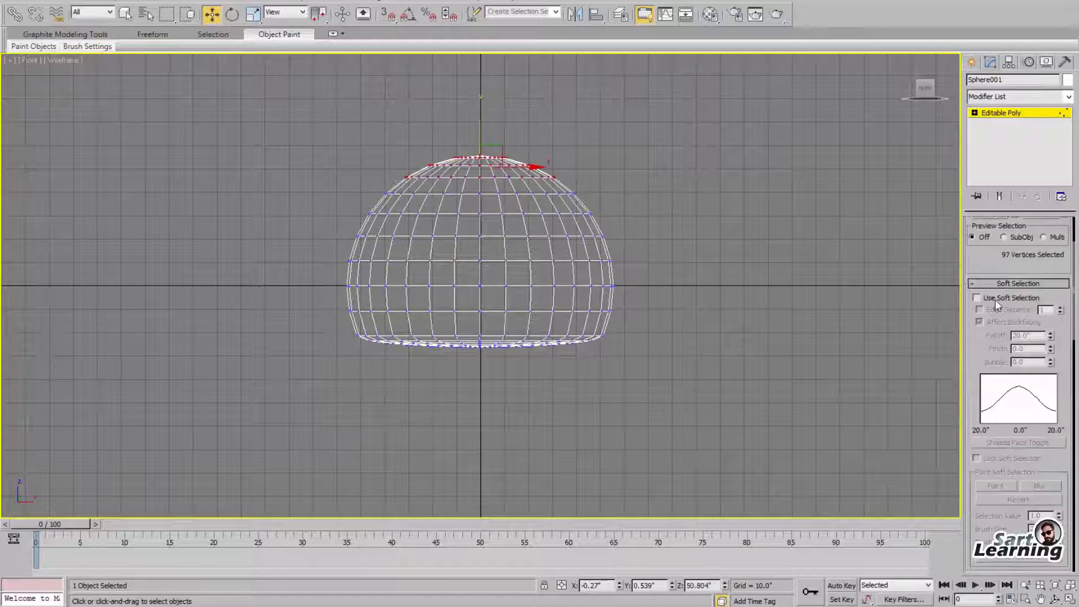
click(976, 297)
drag(1050, 340, 1051, 335)
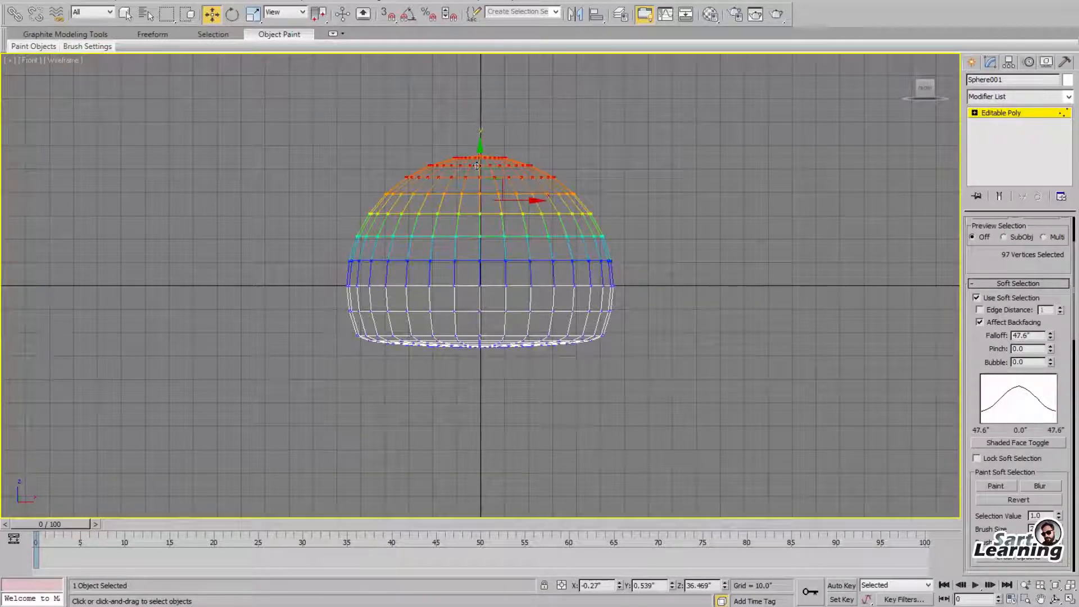
drag(481, 176, 485, 212)
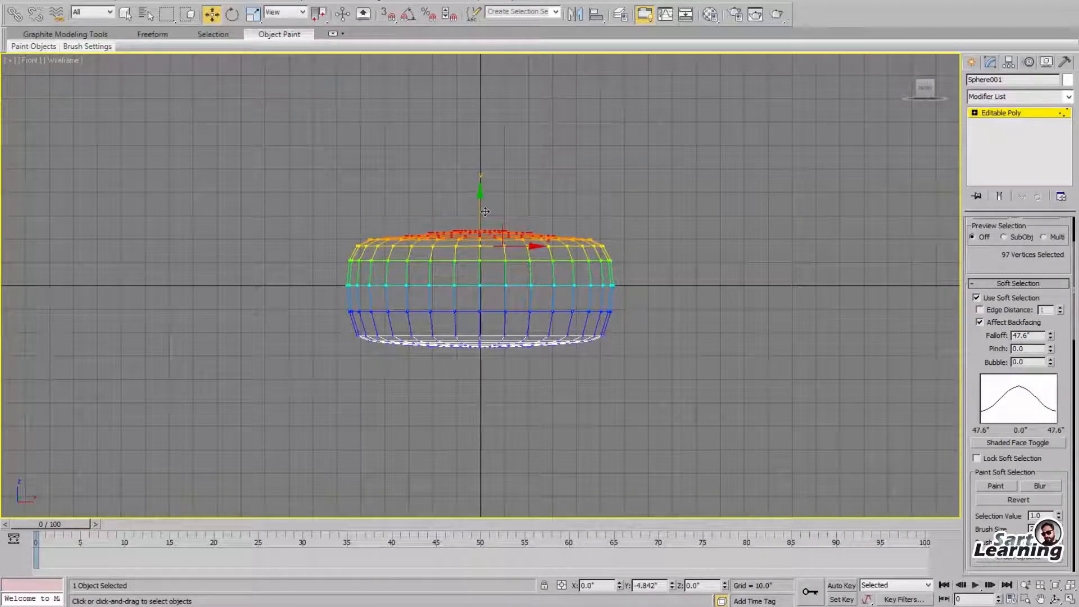
Select the upper rows of vertices and lower them further to thin the bun, checking the shape in perspective
drag(296, 210, 646, 272)
drag(480, 235, 481, 257)
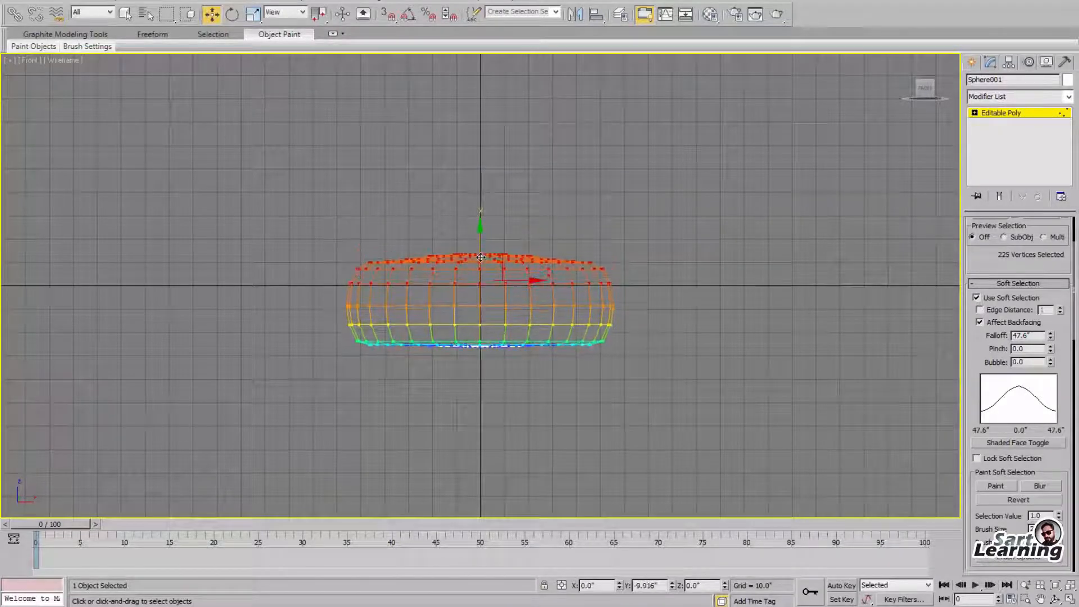
key(alt+w)
right_click(716, 414)
key(alt+w)
alt+middle_drag(715, 414, 698, 280)
alt+middle_drag(500, 269, 720, 140)
key(alt+w)
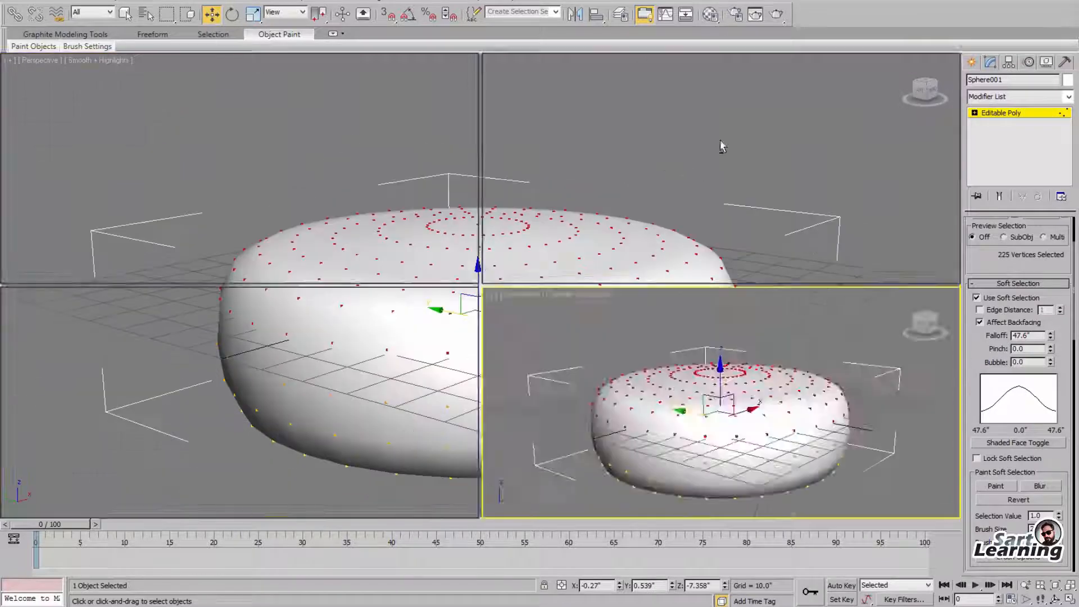
Raise the central top vertices with soft selection to give the bun a gently domed top
right_click(720, 139)
key(alt+w)
click(479, 249)
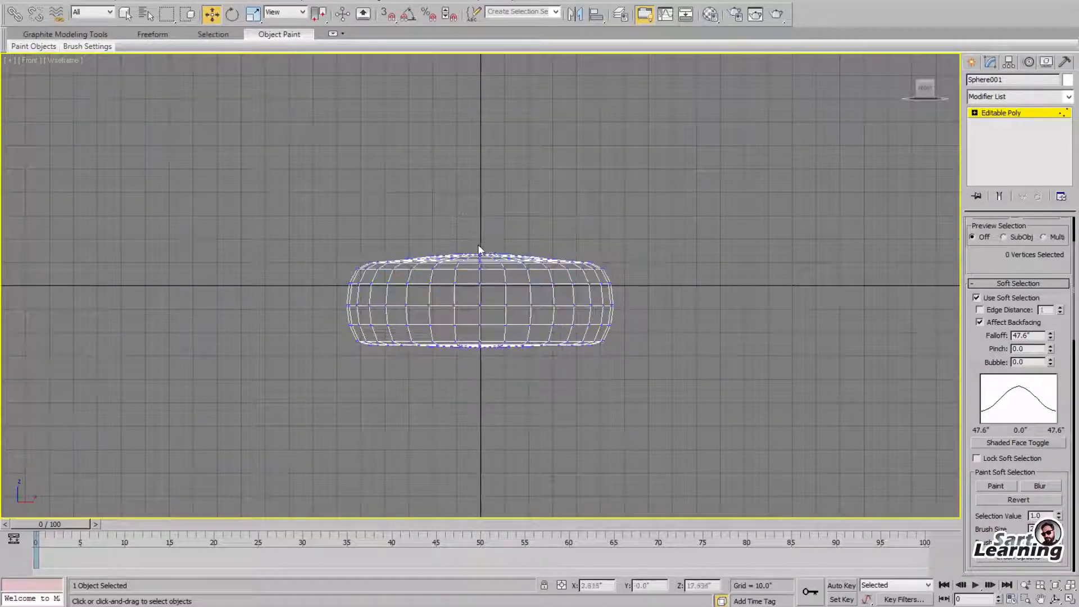
drag(547, 261, 488, 234)
key(alt+w)
right_click(708, 422)
key(alt+w)
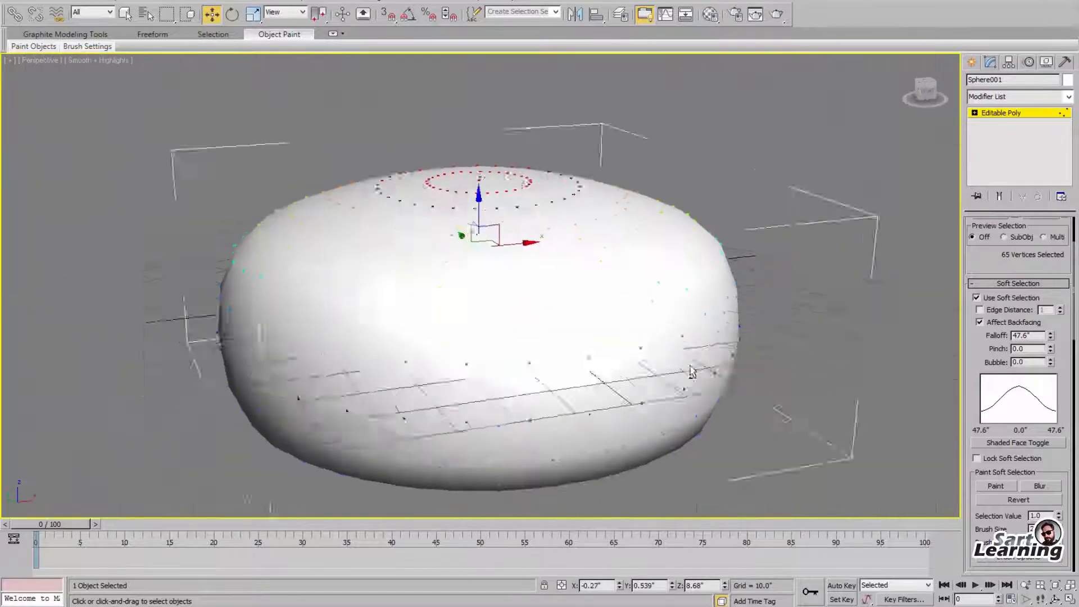
Change the bun mesh's object colour to a dark shade
click(1067, 79)
click(558, 319)
click(606, 364)
Turn off soft selection and delete the horizontal edge loop around the bun's middle to split it into two halves
key(f)
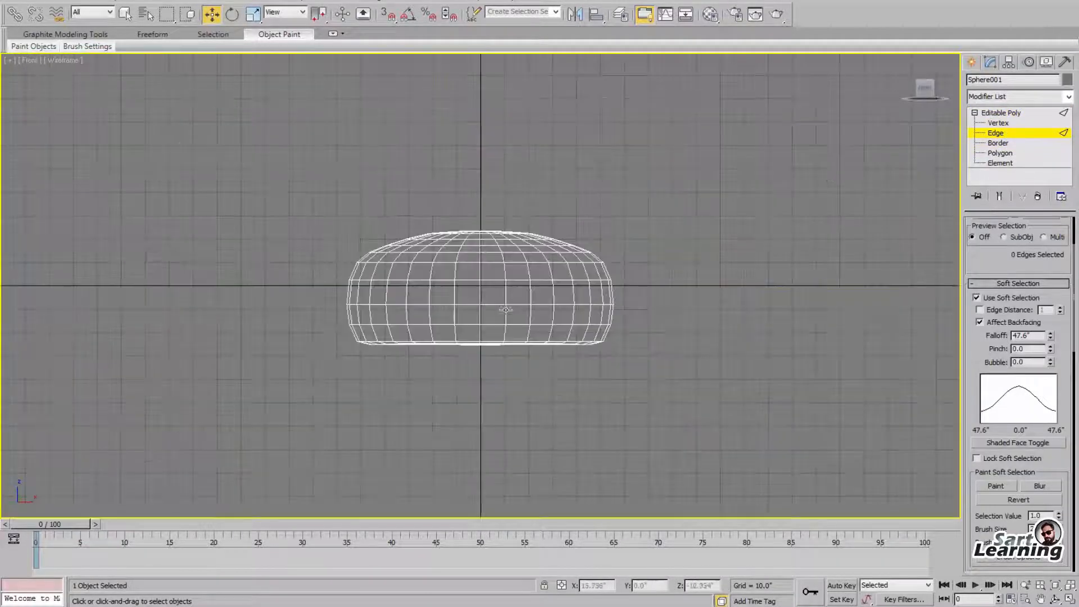
key(F4)
click(481, 306)
click(1006, 299)
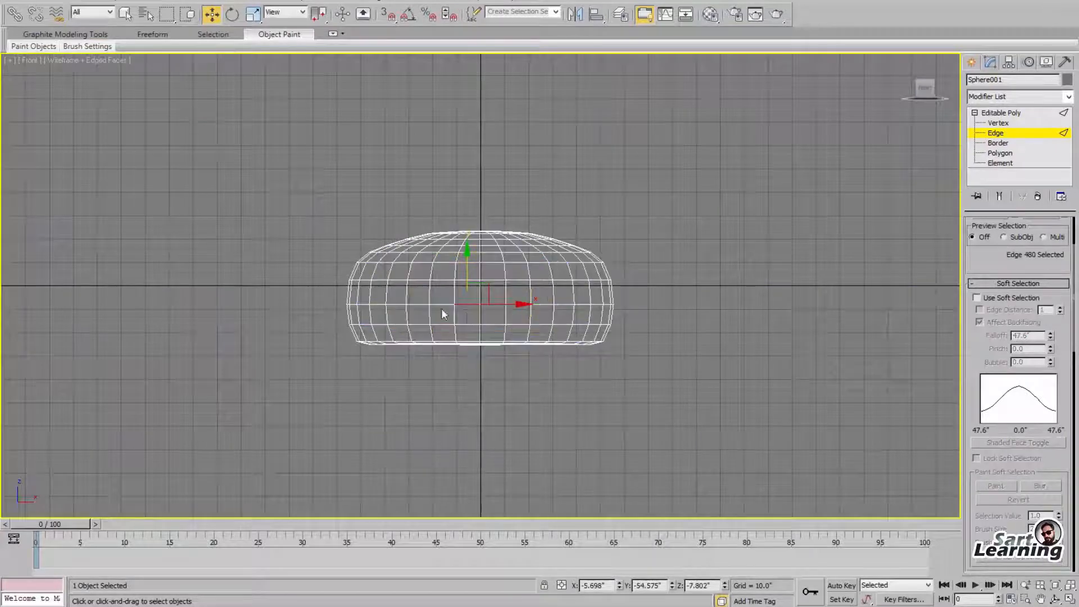
key(alt+w)
right_click(582, 339)
key(alt+w)
alt+middle_drag(581, 338, 571, 328)
key(F4)
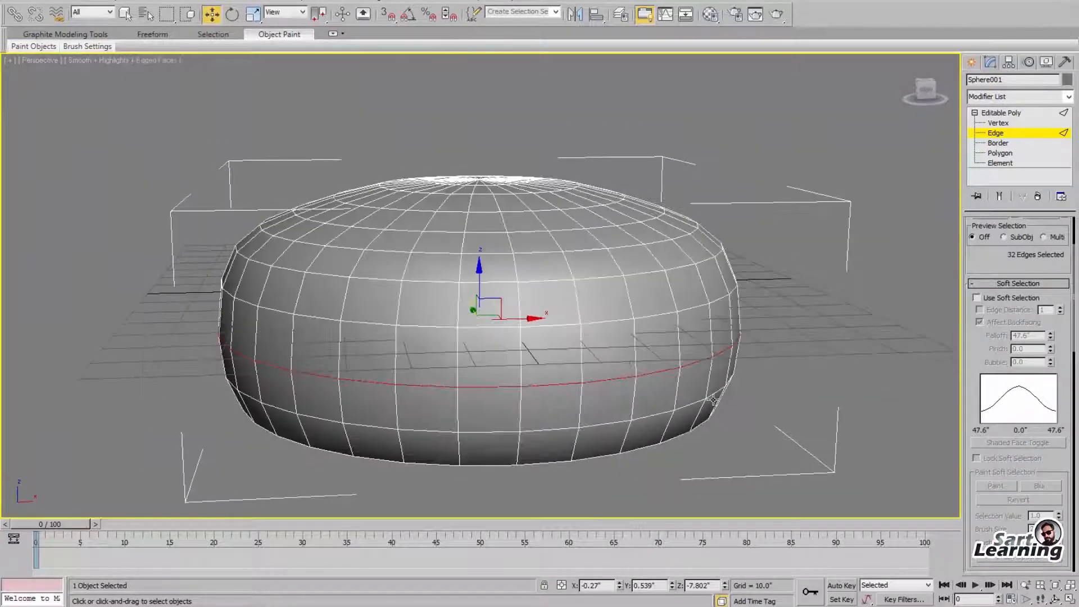
key(Delete)
Extend the open borders of the upper and lower bun halves slightly into the gap between them
key(f)
key(F3)
click(516, 281)
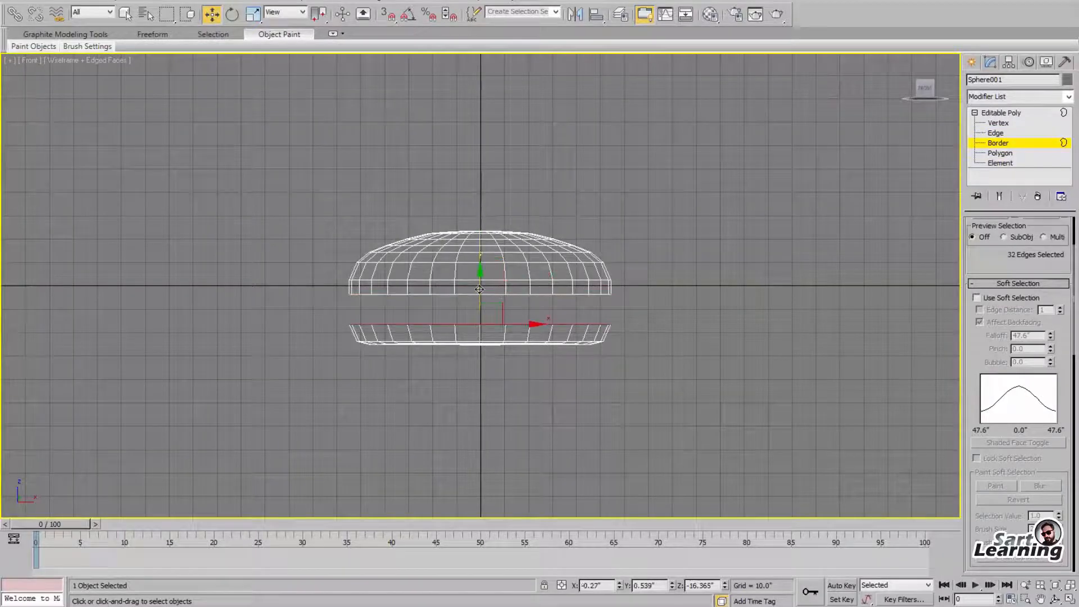
key(alt+w)
right_click(725, 404)
key(alt+w)
click(866, 264)
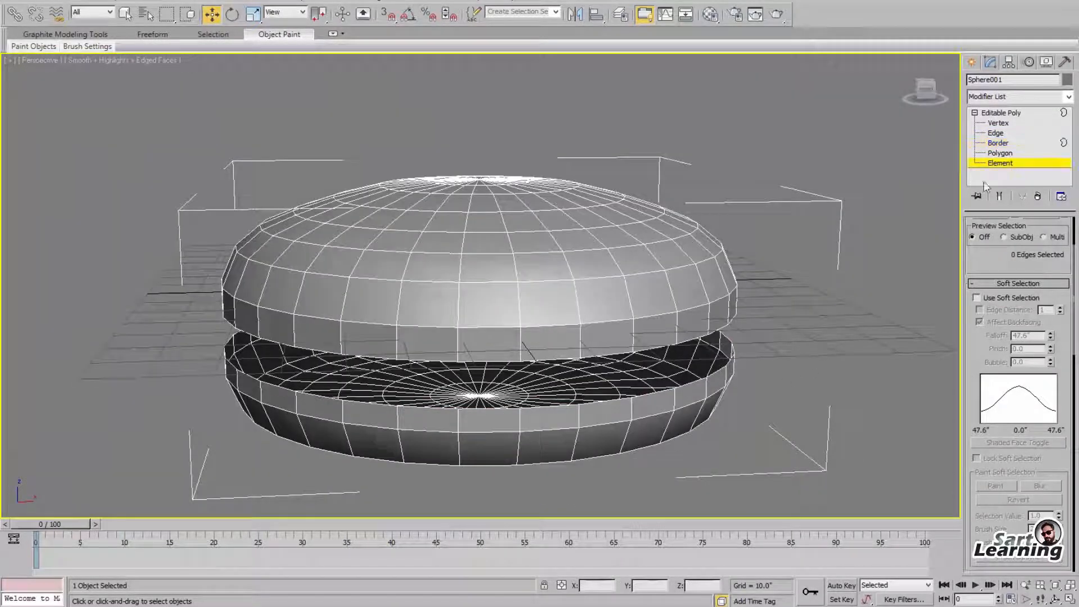
Detach the upper bun element as a separate object
click(635, 278)
scroll(994, 458, down, 10)
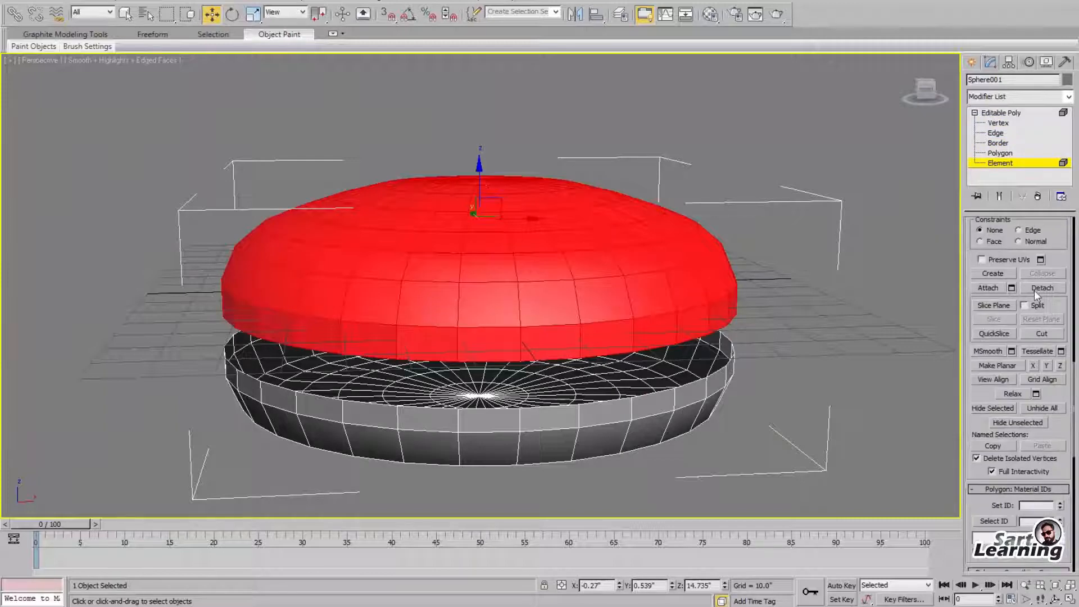
click(1039, 290)
click(579, 301)
click(973, 63)
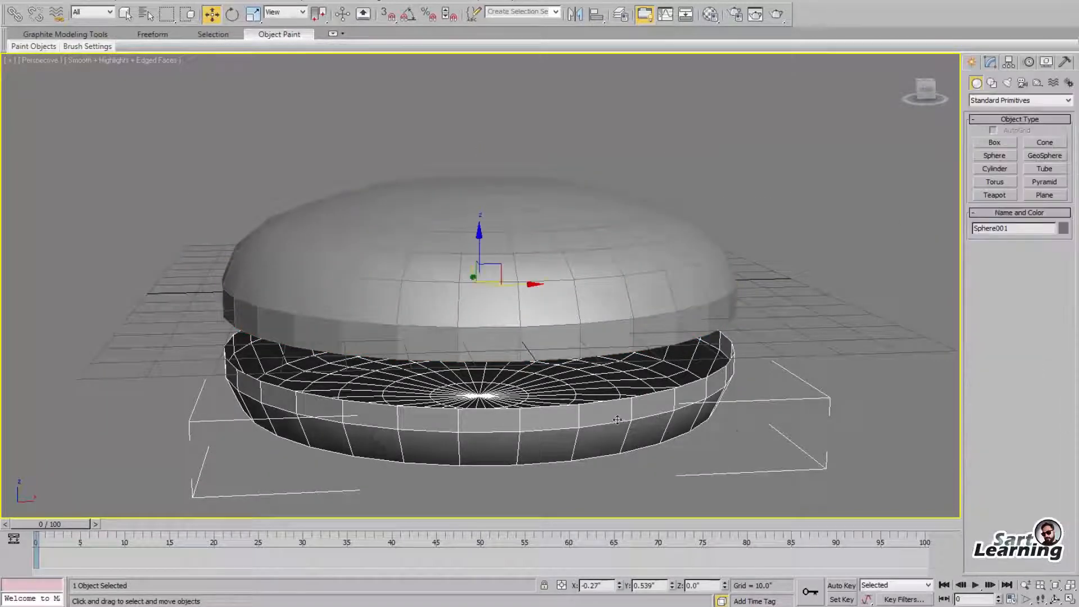
Move the detached top bun upward along Z, away from the lower half
alt+middle_drag(773, 381, 760, 354)
click(470, 267)
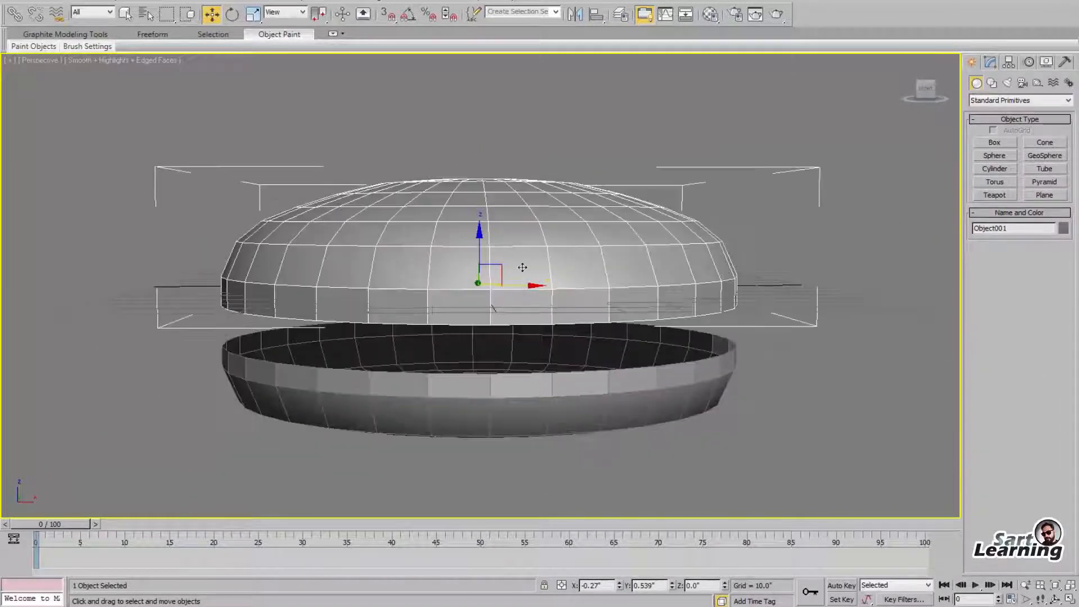
drag(479, 253, 479, 212)
Close the top bun's underside by extruding its open border inward in rings to the centre
alt+middle_drag(635, 292, 649, 233)
key(4)
key(4)
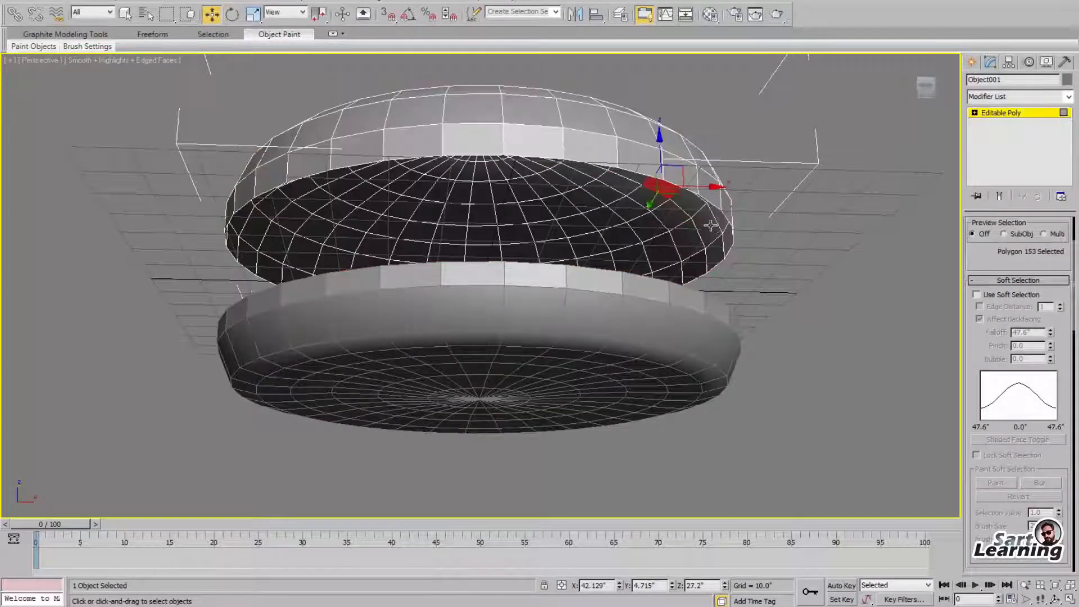
click(998, 143)
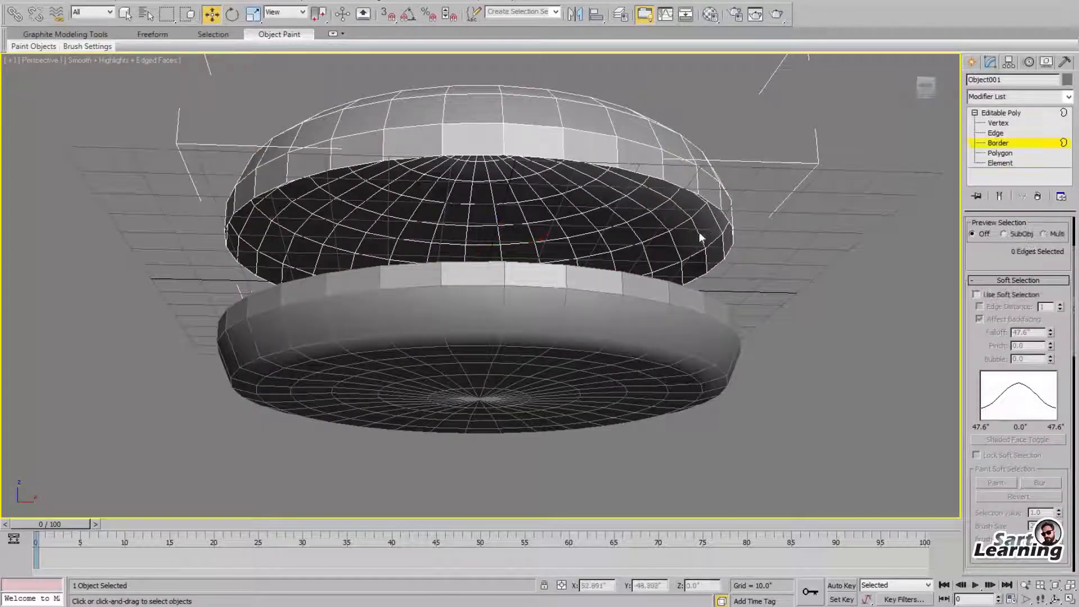
key(alt+p)
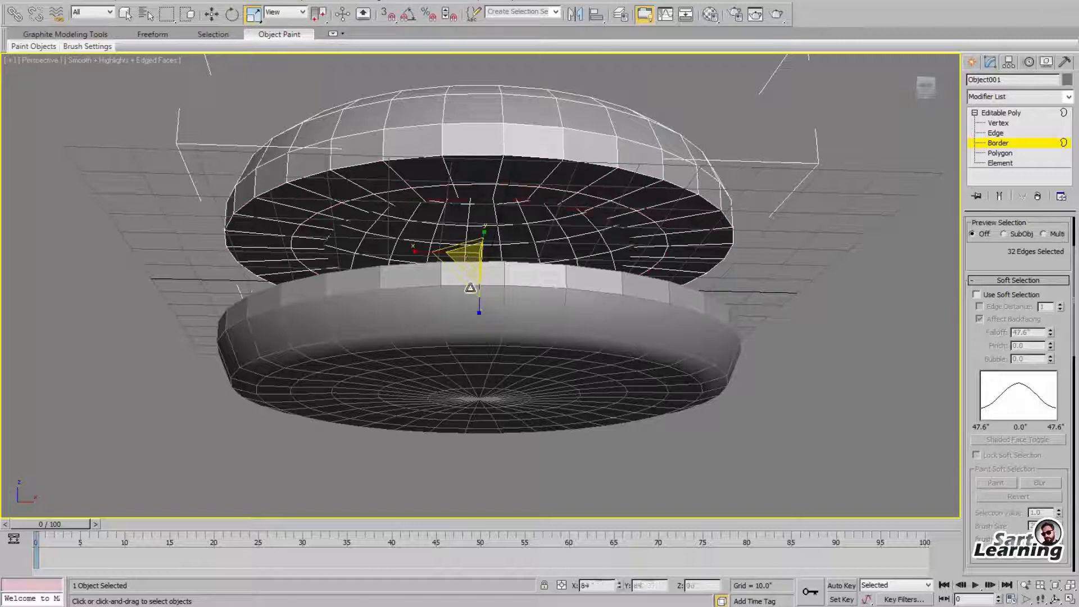
drag(471, 260, 472, 273)
right_click(639, 234)
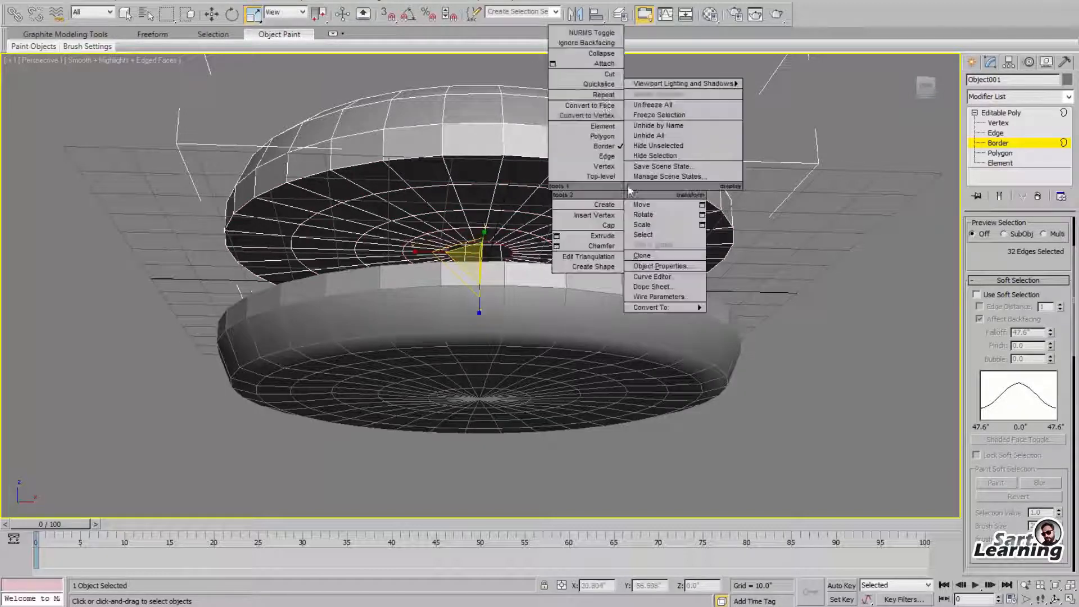
click(595, 140)
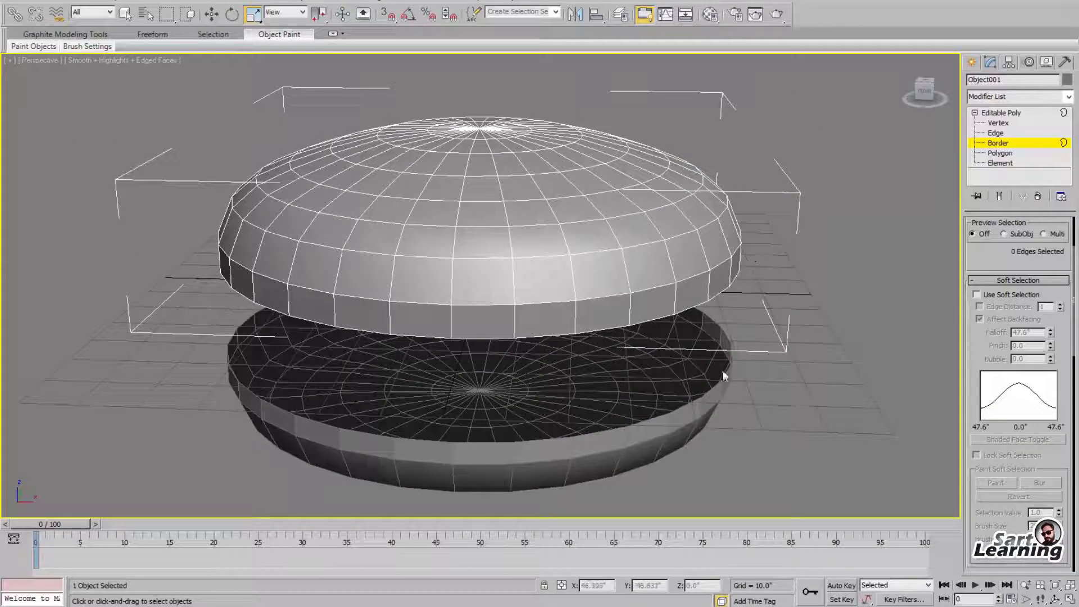
Extrude the lower bun's open border inward to close its upper face
click(972, 63)
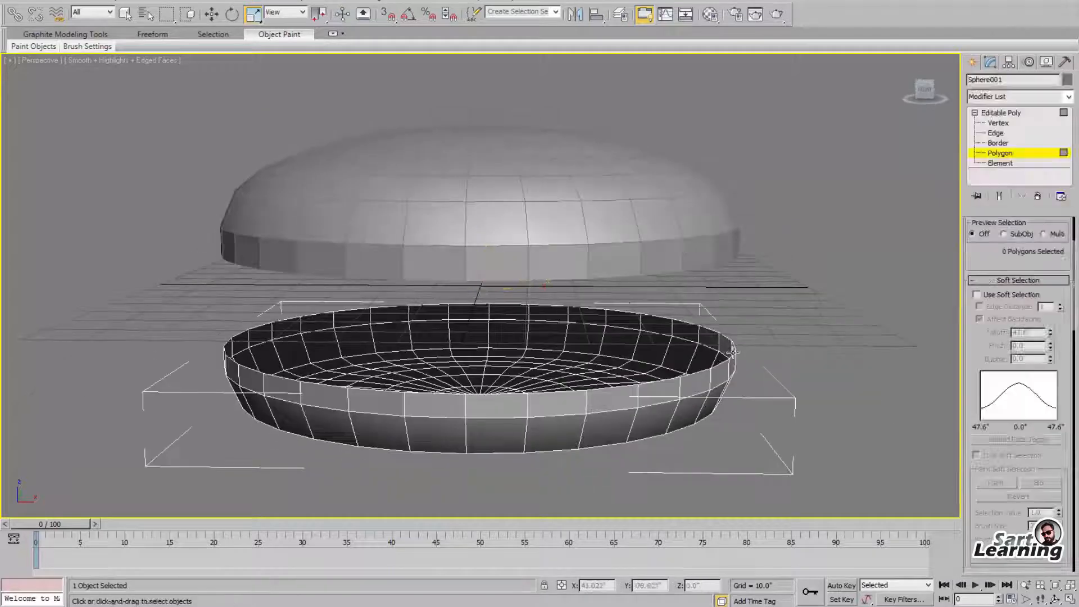
click(1003, 145)
click(650, 383)
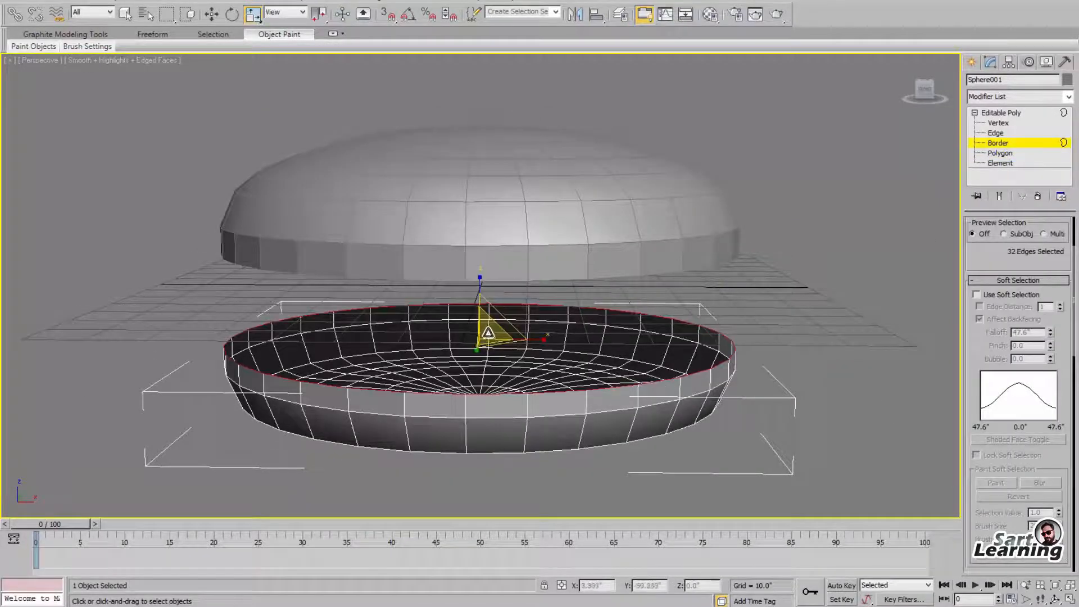
shift+drag(487, 331, 495, 387)
right_click(531, 326)
click(497, 187)
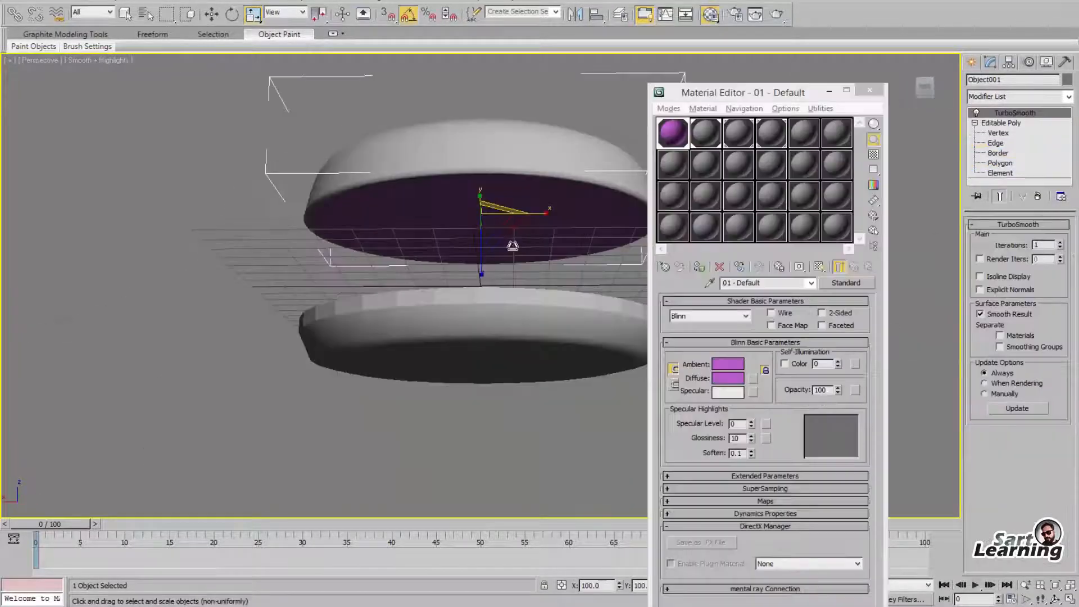
Remove the TurboSmooth modifier from the top bun and reactivate the selection of its underside polygons
middle_drag(511, 245, 467, 262)
click(1037, 196)
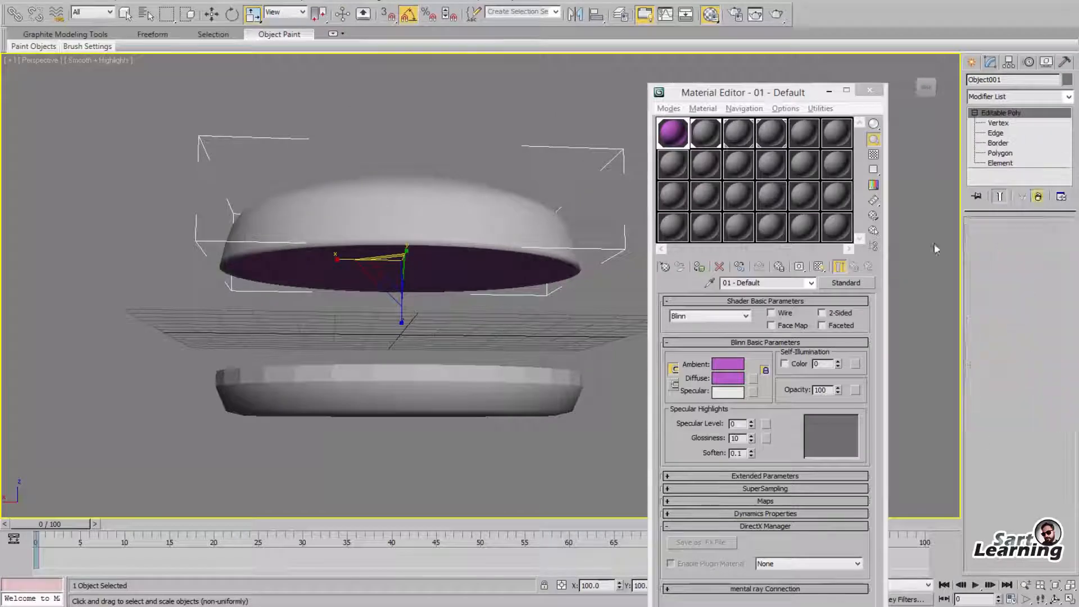
click(1033, 240)
alt+middle_drag(505, 310, 584, 260)
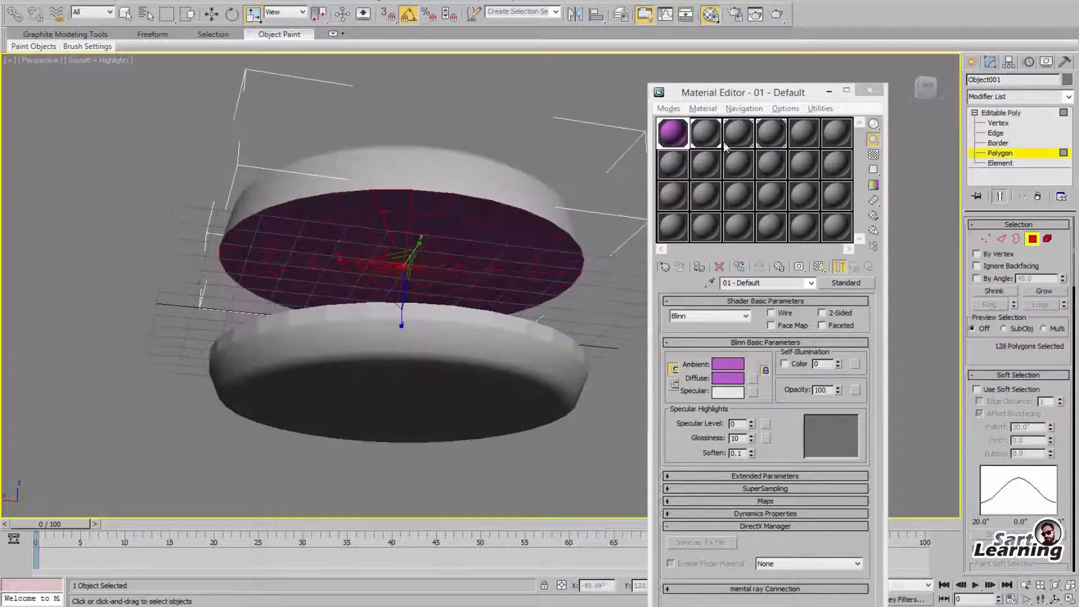
Load burger_0004_Layer-1-copy-5.png as the first material's diffuse bitmap and show it on the top bun's underside
click(677, 139)
click(753, 378)
double_click(430, 153)
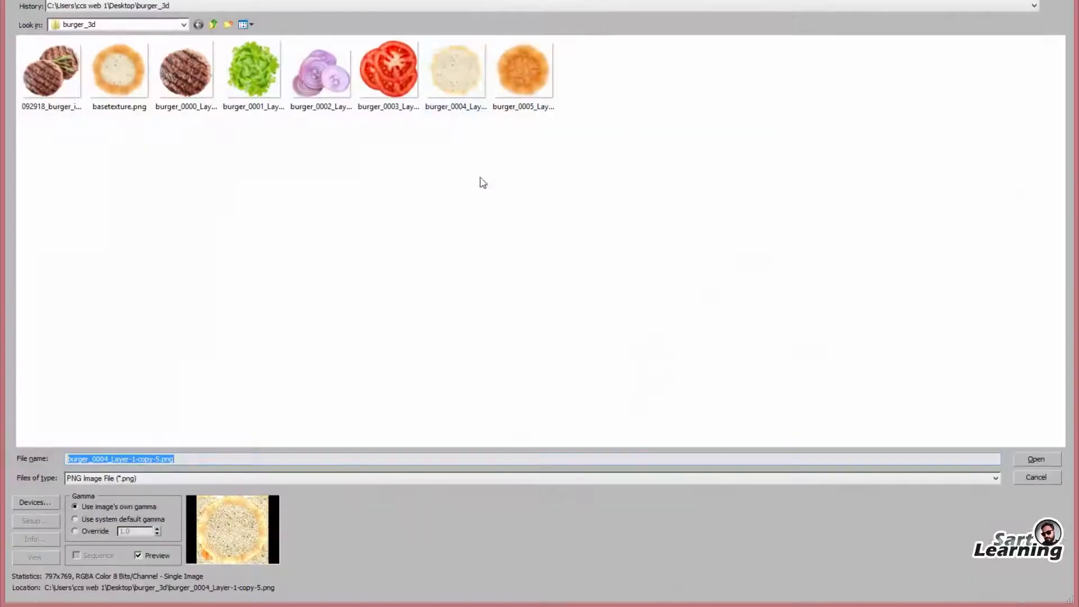
click(455, 72)
key(Return)
click(815, 268)
Add a planar UVW Mapping modifier to the top bun's selected underside polygons
click(1018, 97)
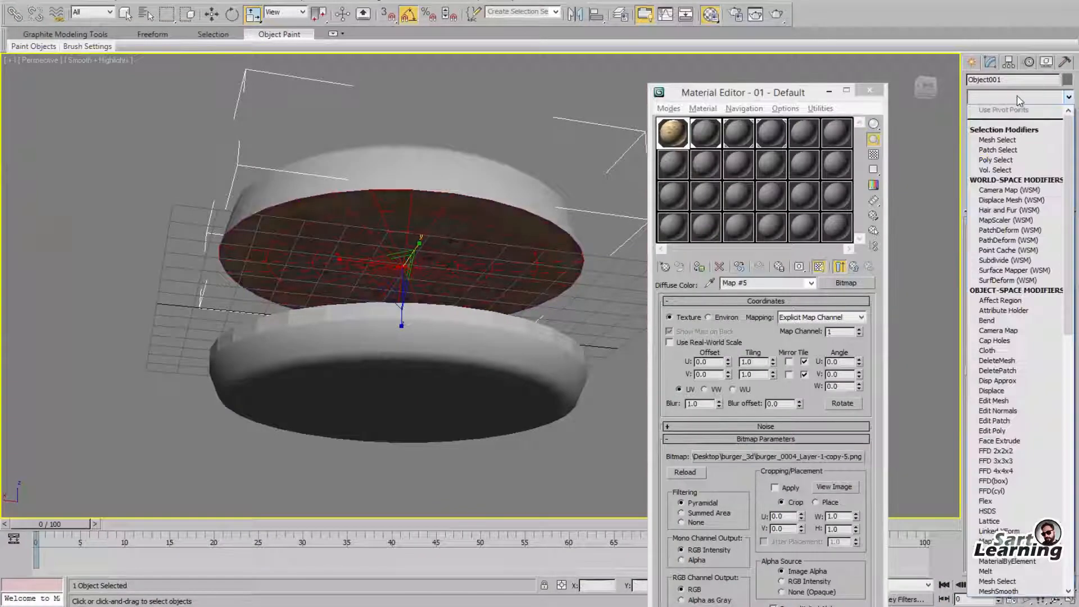
key(u)
key(u)
key(Return)
alt+middle_drag(504, 199, 459, 217)
Isolate the top bun and convert it to an Editable Poly
key(alt+q)
right_click(305, 213)
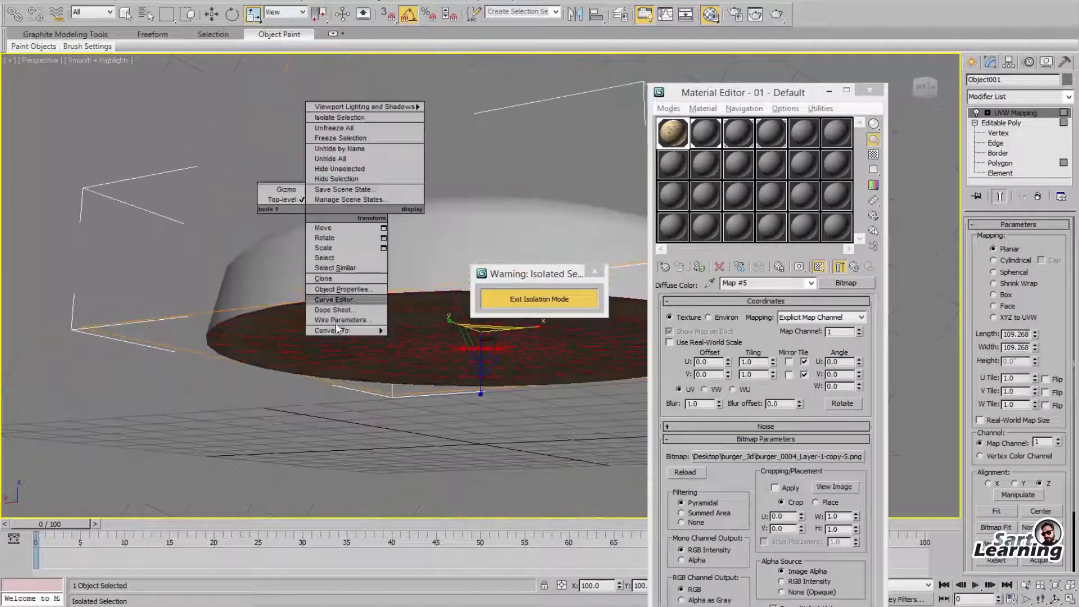
mouse_move(340, 332)
click(419, 339)
right_click(306, 214)
click(428, 339)
alt+middle_drag(429, 339, 450, 374)
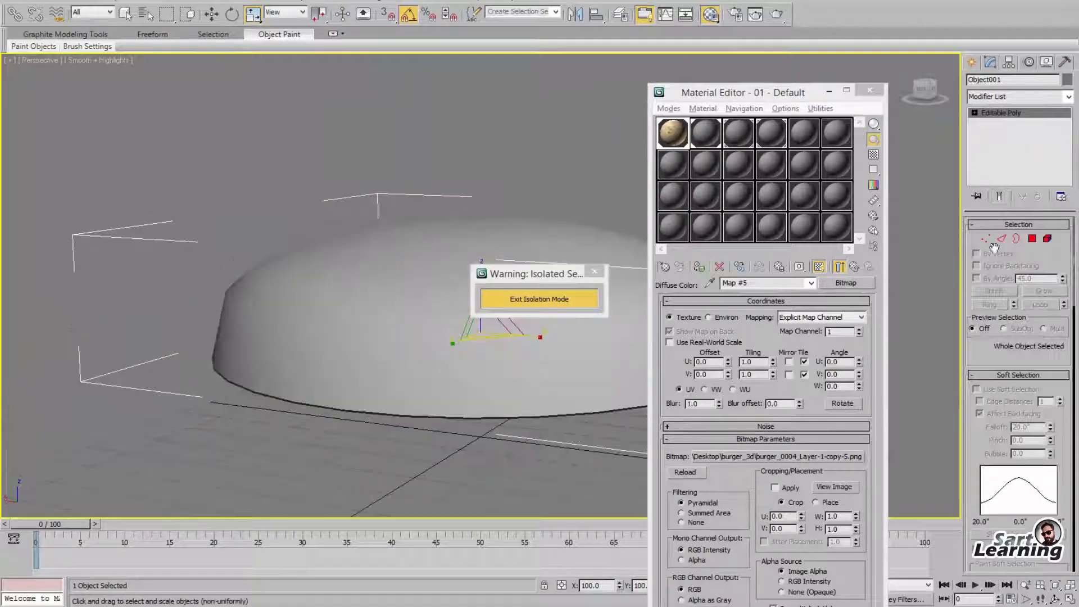
Select the top bun's outer polygons and apply the 02 - Default material with burger_0005_Layer-1-copy-4.png as its diffuse bitmap
click(1033, 240)
key(ctrl+a)
click(705, 132)
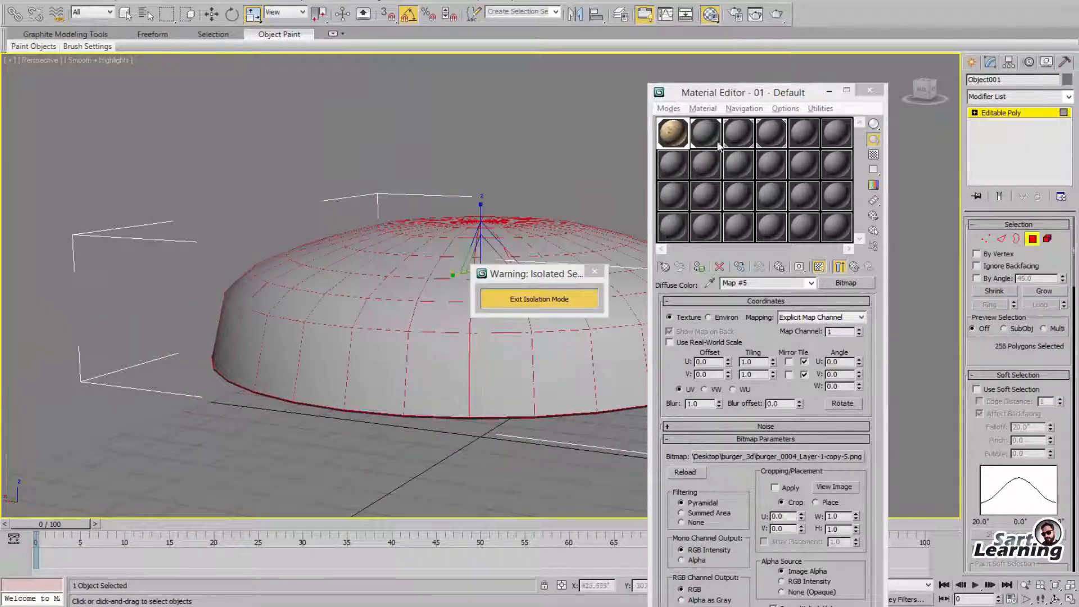
click(754, 378)
double_click(432, 150)
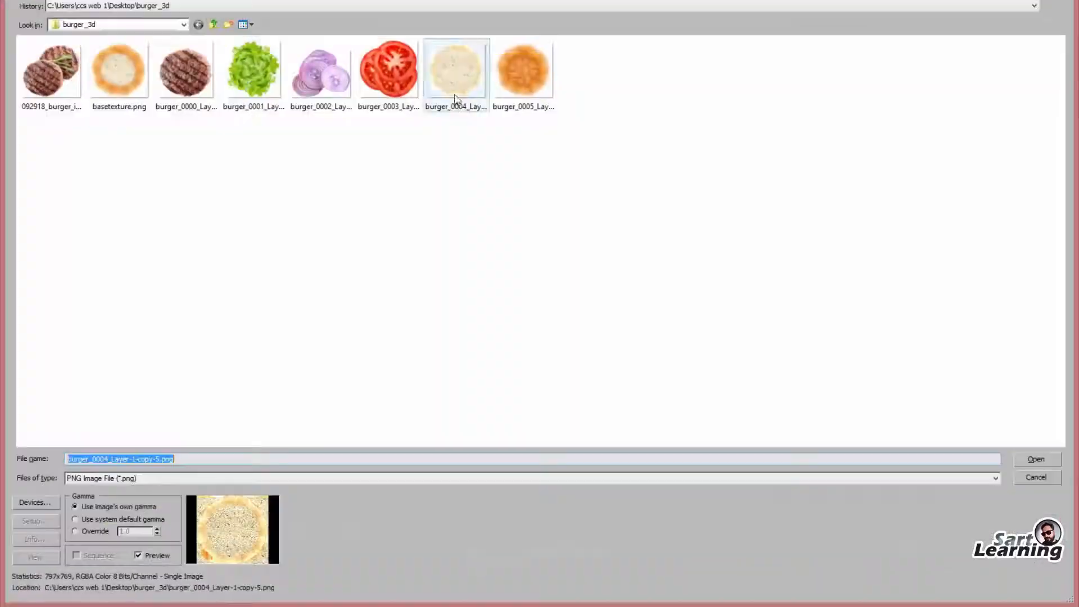
double_click(527, 75)
click(819, 267)
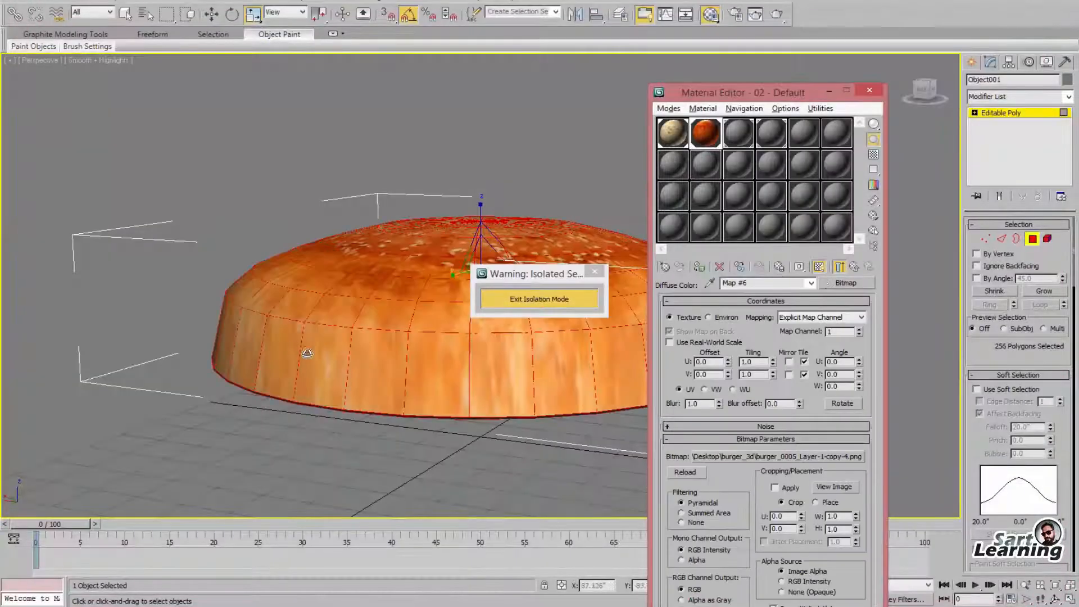
alt+middle_drag(308, 353, 340, 298)
scroll(340, 298, down, 3)
click(986, 239)
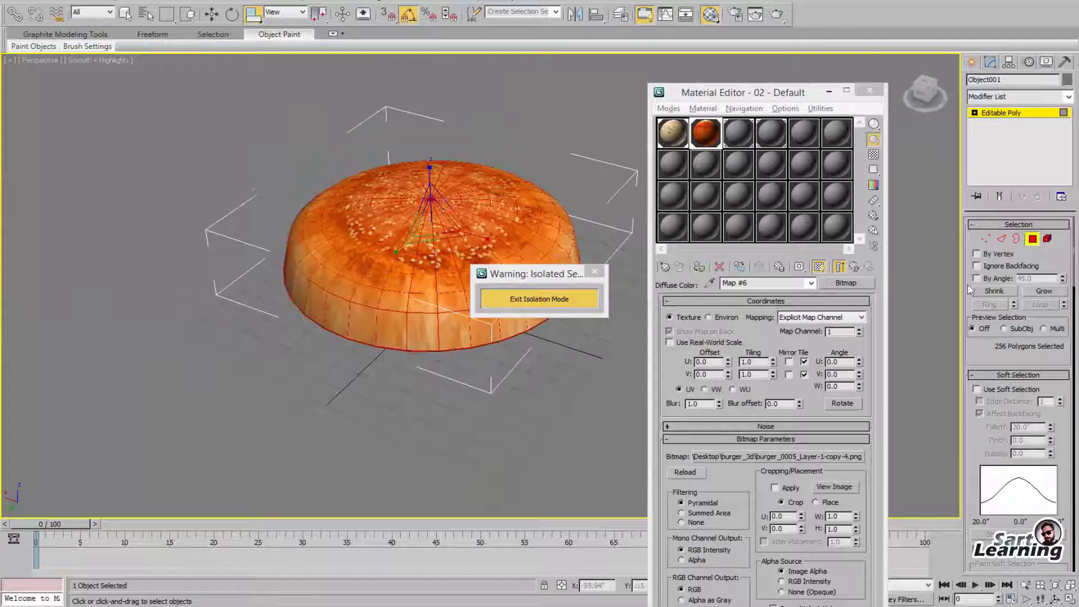
Add a planar UVW Mapping modifier to the top bun's outer polygons and scale its gizmo uniformly to about 118%
click(1030, 96)
text(uvw)
key(Return)
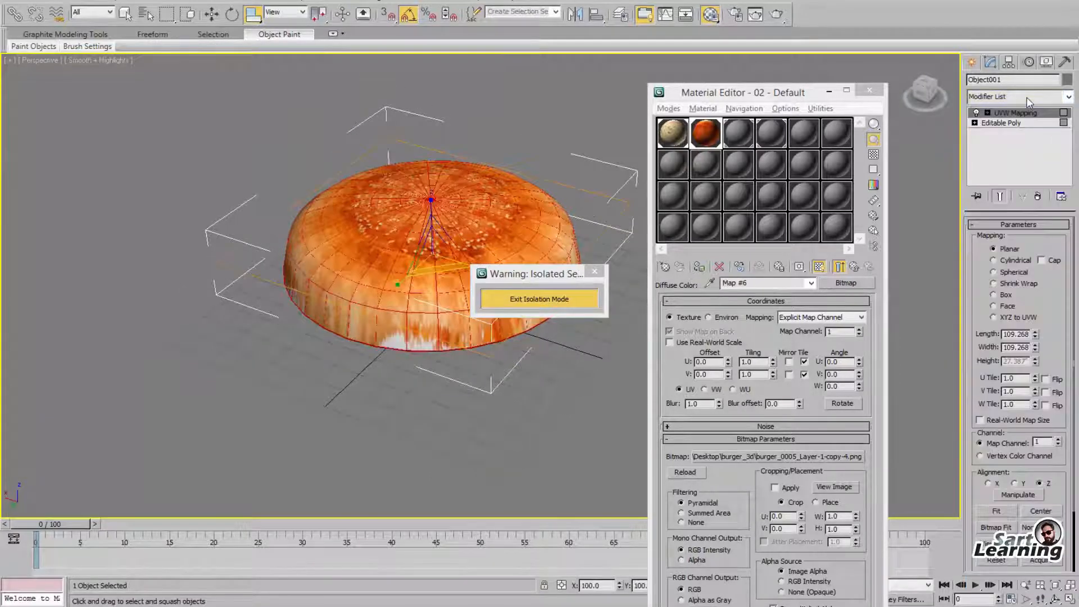
key(1)
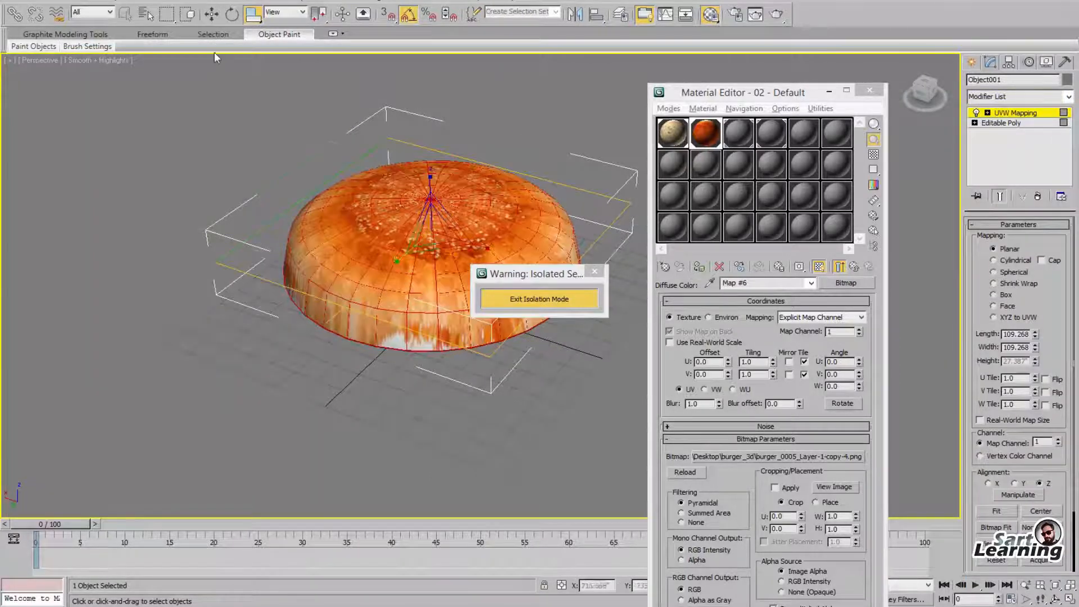
click(253, 15)
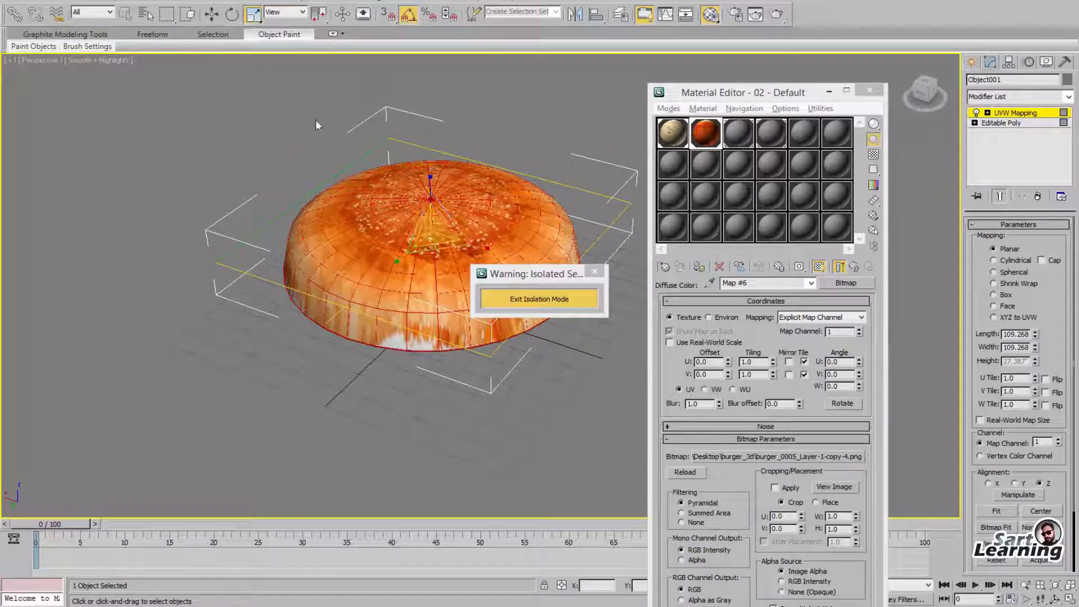
mouse_move(432, 227)
mouse_down()
mouse_move(441, 213)
mouse_move(434, 222)
mouse_up()
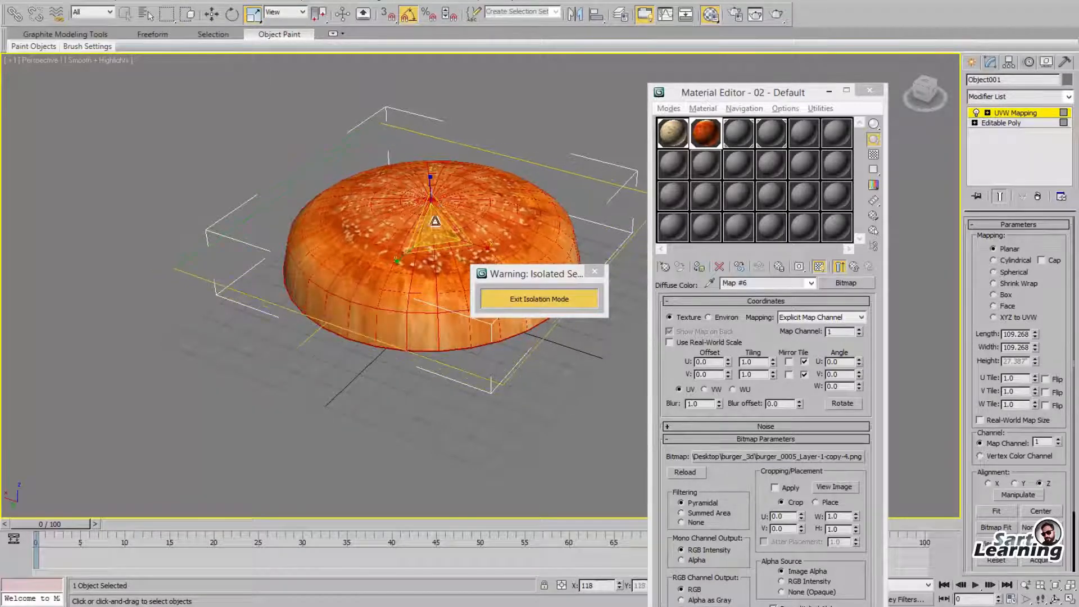
alt+middle_drag(433, 224, 408, 189)
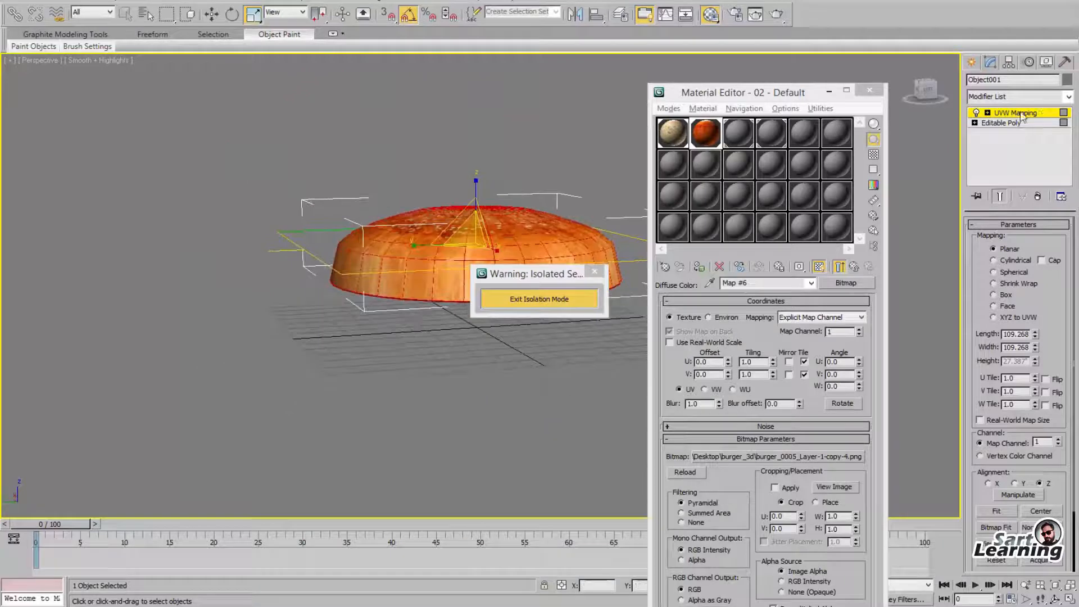
Try Box mapping on the top bun's outer polygons and return the mapping to Planar
right_click(406, 184)
click(305, 326)
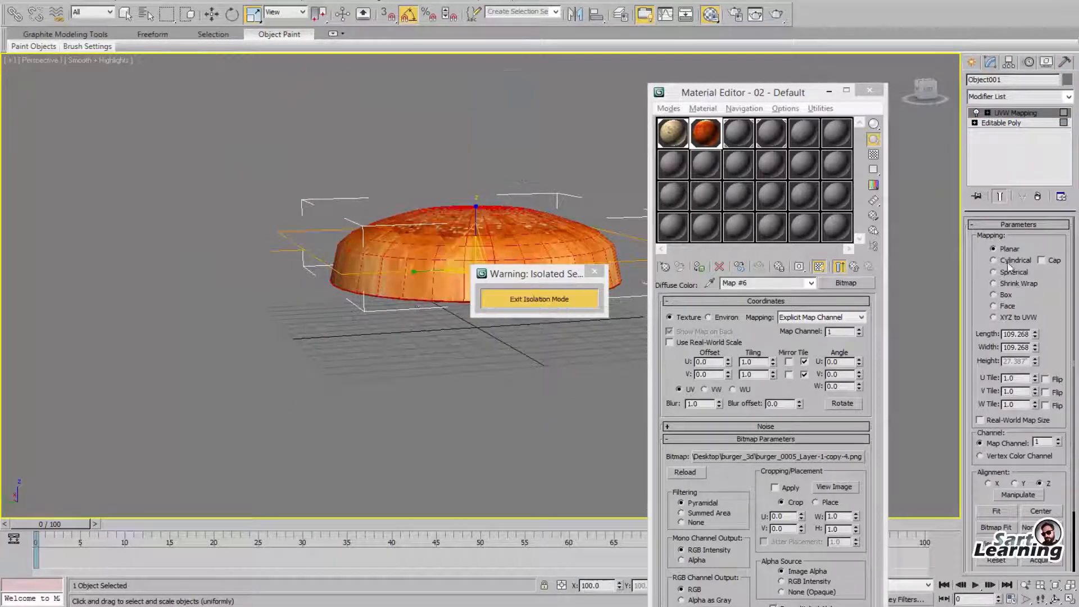
alt+middle_drag(388, 278, 279, 317)
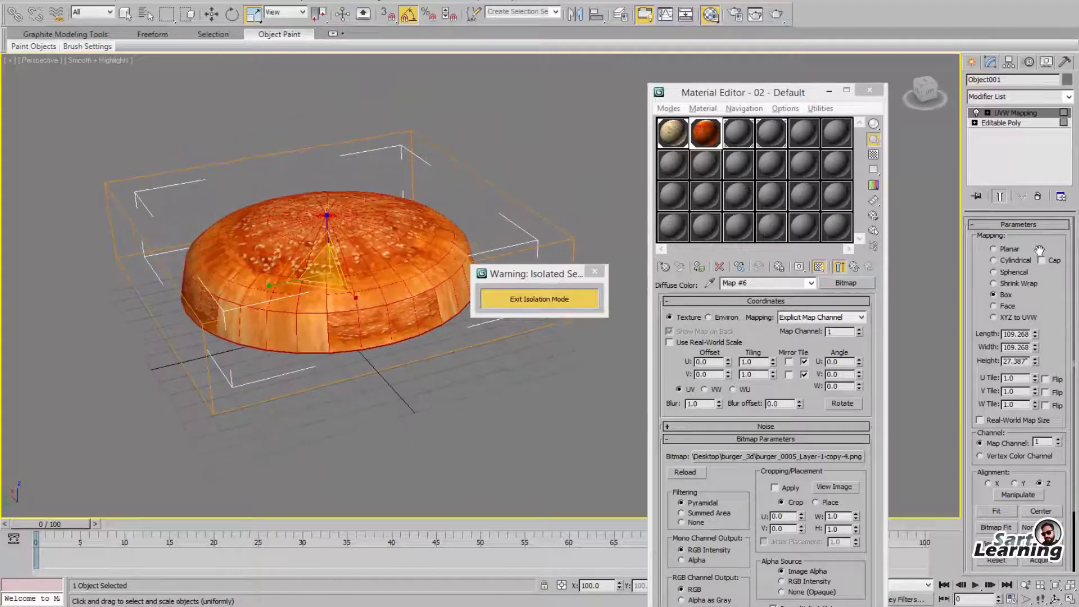
click(1010, 252)
alt+middle_drag(297, 368, 354, 478)
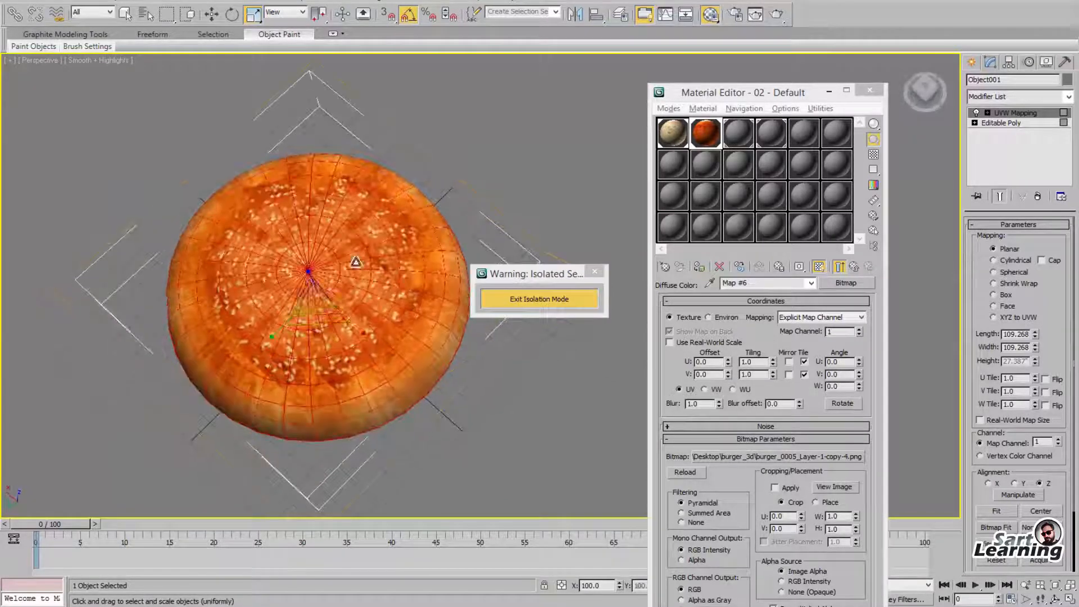
Collapse the top bun's whole modifier stack and add a TurboSmooth modifier to it
right_click(1071, 120)
click(950, 234)
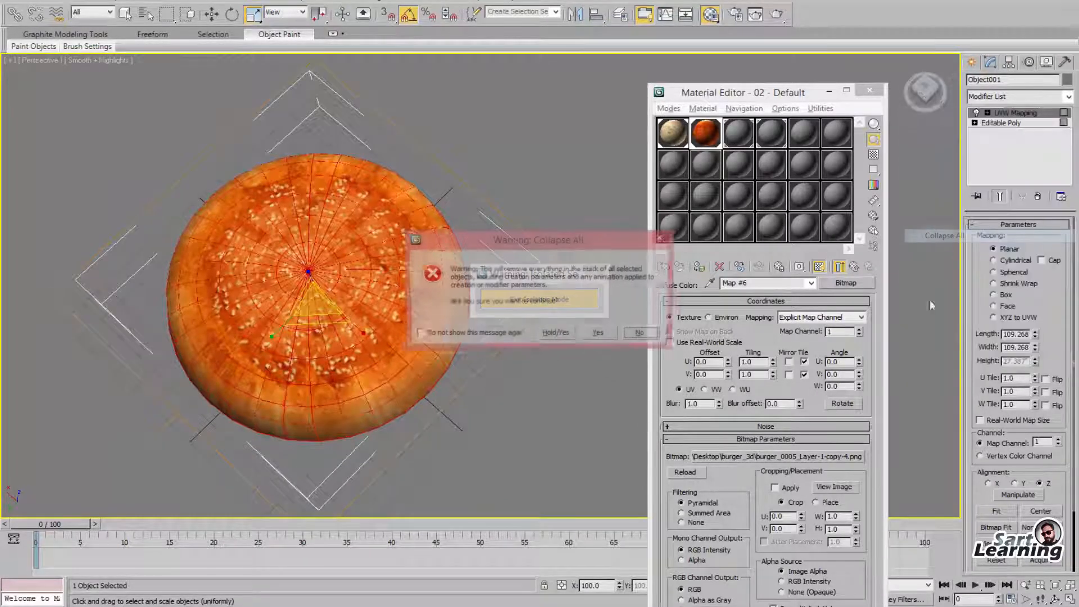
click(600, 334)
alt+middle_drag(504, 308, 518, 335)
click(1014, 96)
text(tu)
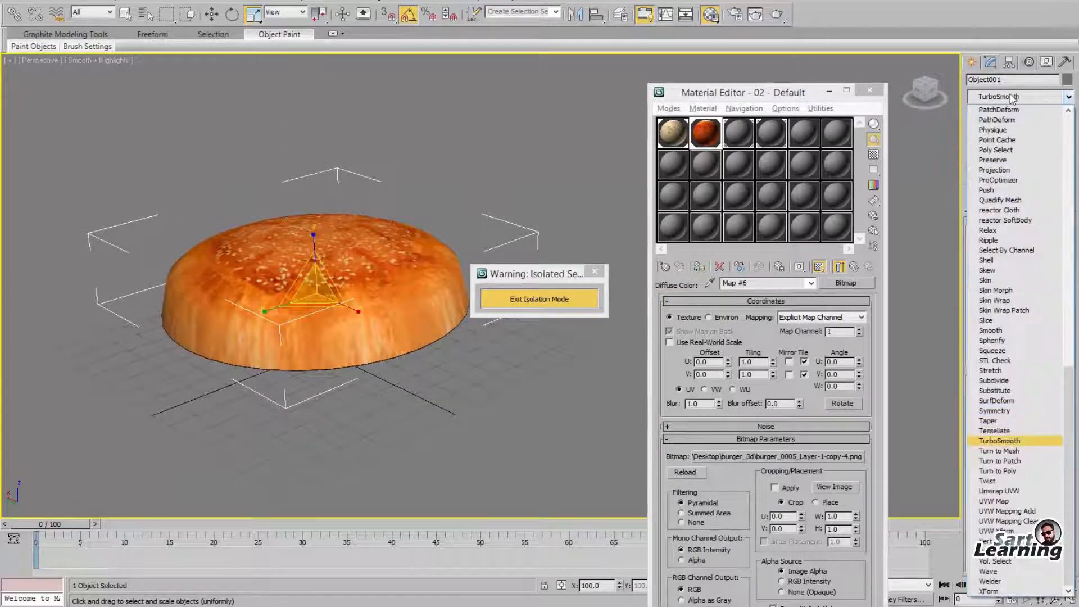
key(Return)
click(555, 366)
Isolate the bottom bun and enter polygon editing with its outer polygons selected
alt+middle_drag(556, 366, 421, 337)
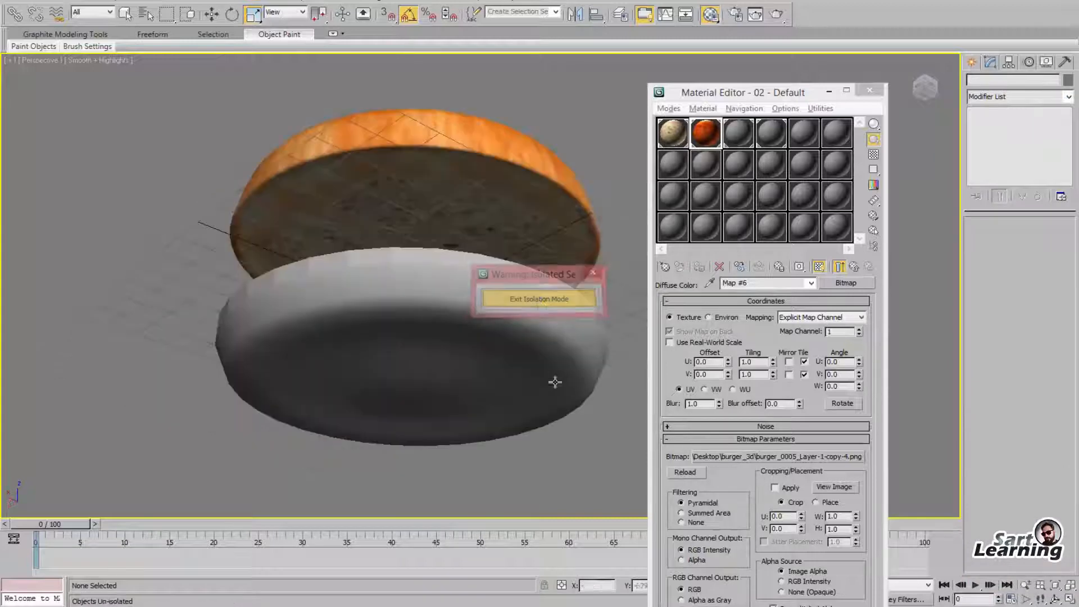
click(554, 378)
alt+middle_drag(554, 378, 487, 453)
key(alt+q)
click(740, 134)
click(1033, 238)
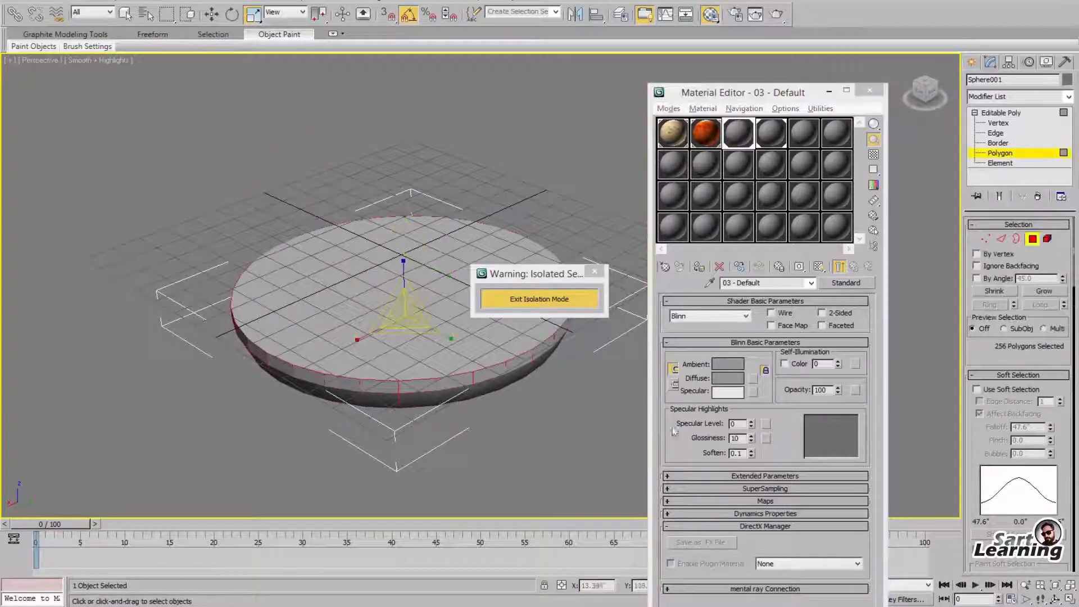
alt+middle_drag(403, 431, 779, 351)
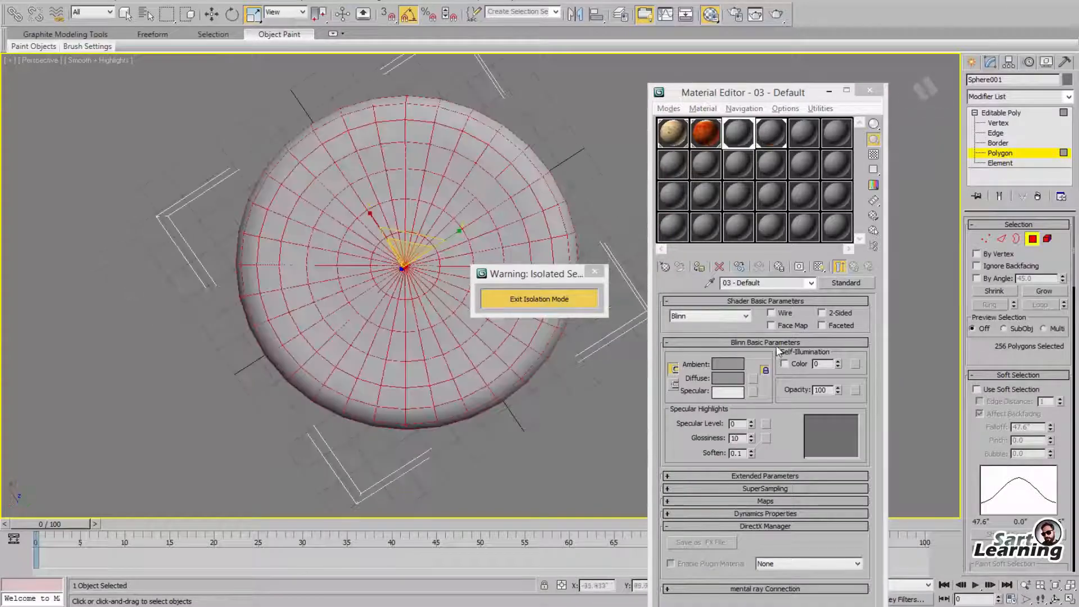
Apply the 04 - Default material with basetexture.png as its diffuse bitmap to the bottom bun's selected outer polygons
click(753, 382)
click(687, 90)
click(772, 135)
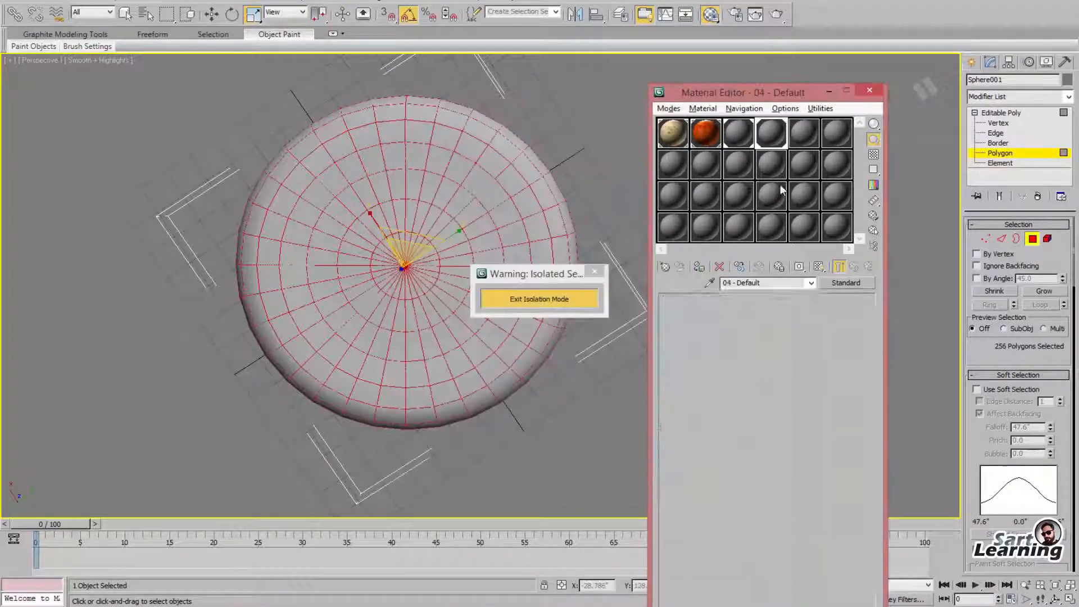
click(753, 380)
double_click(448, 178)
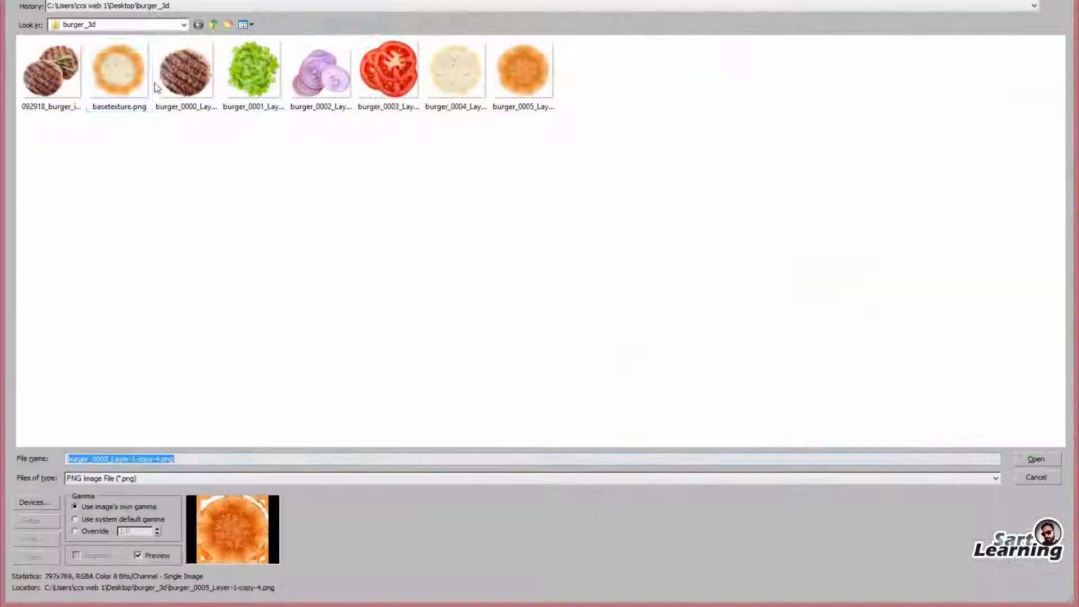
double_click(137, 92)
click(819, 267)
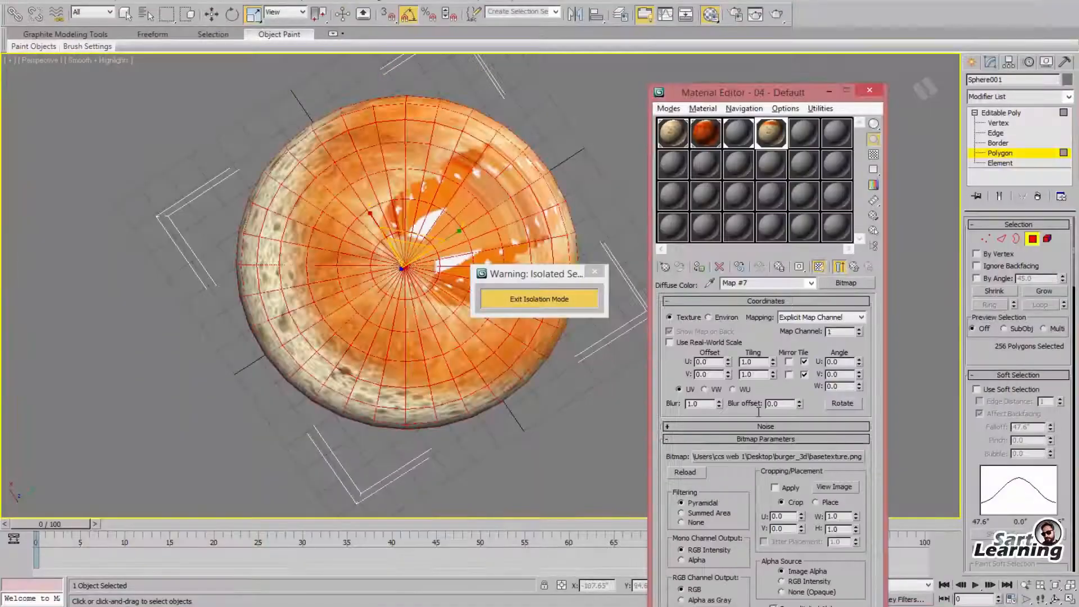
Add a planar UVW Mapping modifier to the bottom bun's outer polygons and scale its gizmo to about 115%
click(1020, 99)
key(u)
key(u)
key(Return)
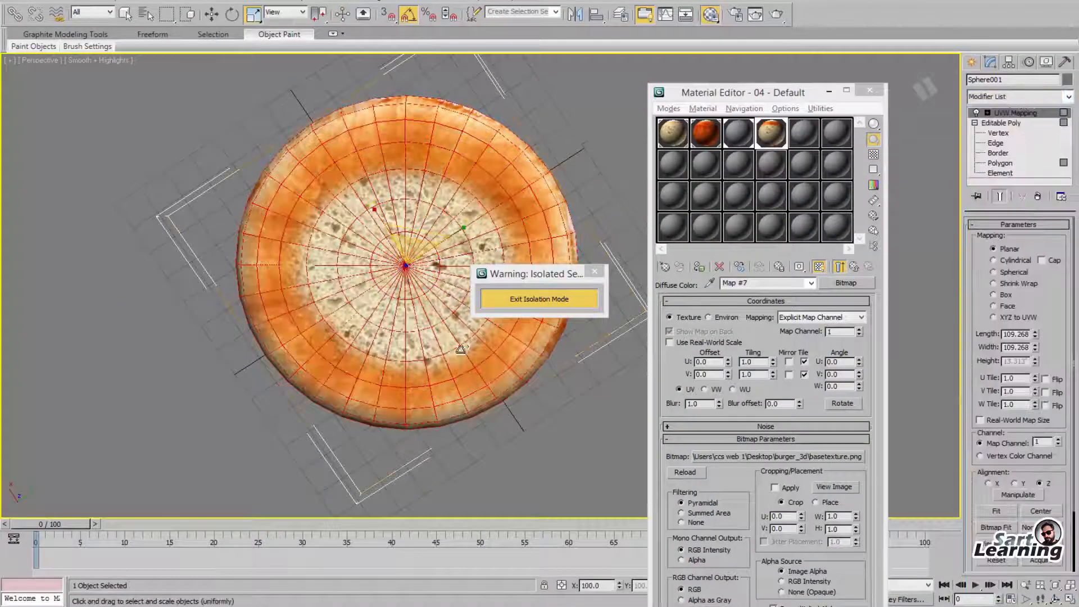
alt+middle_drag(460, 349, 414, 350)
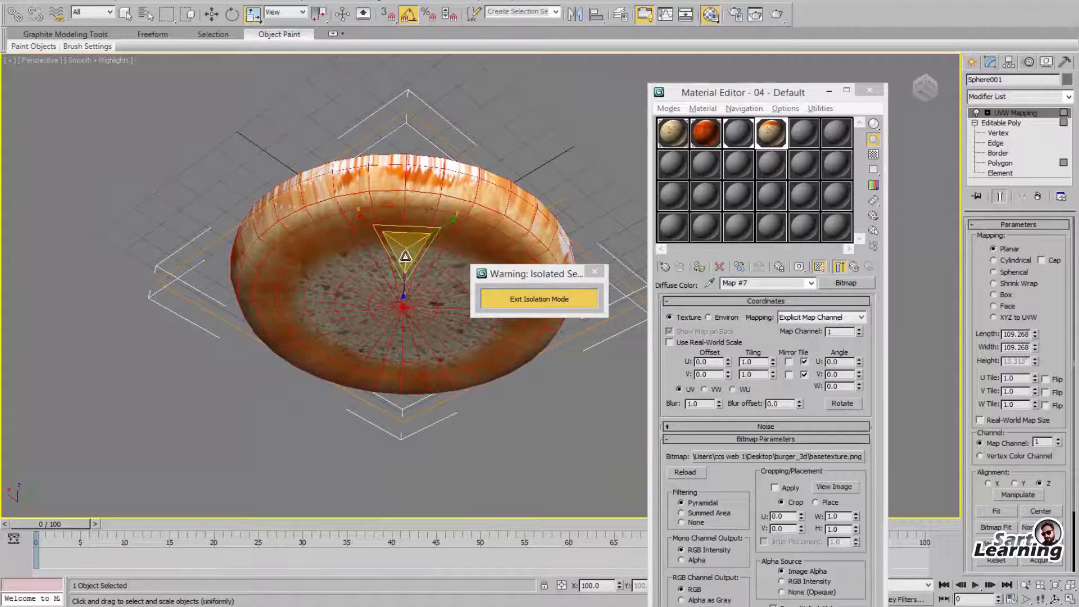
key(1)
key(1)
key(1)
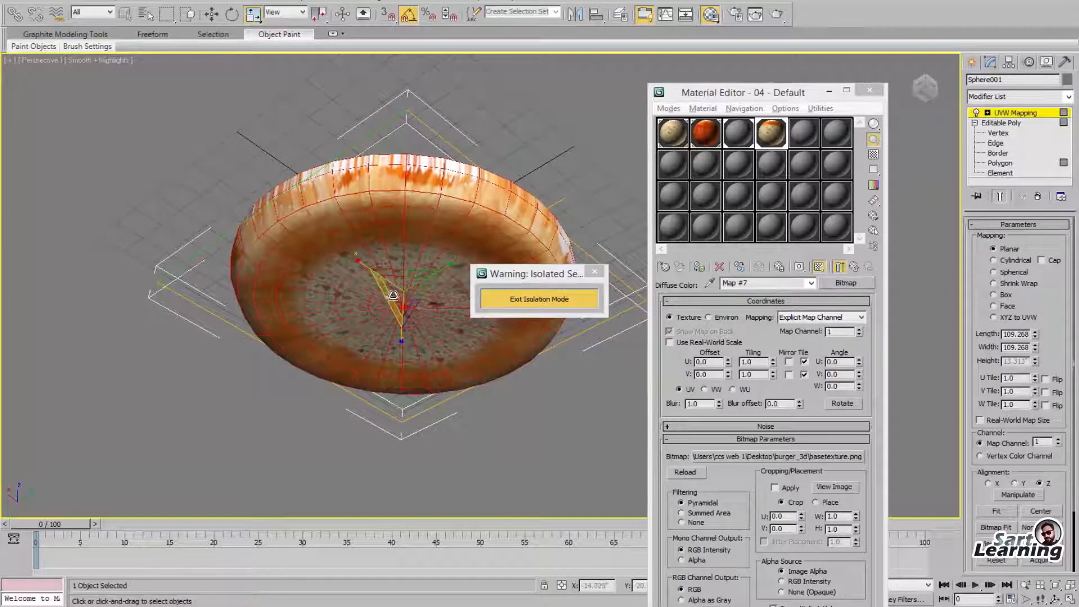
drag(395, 288, 397, 279)
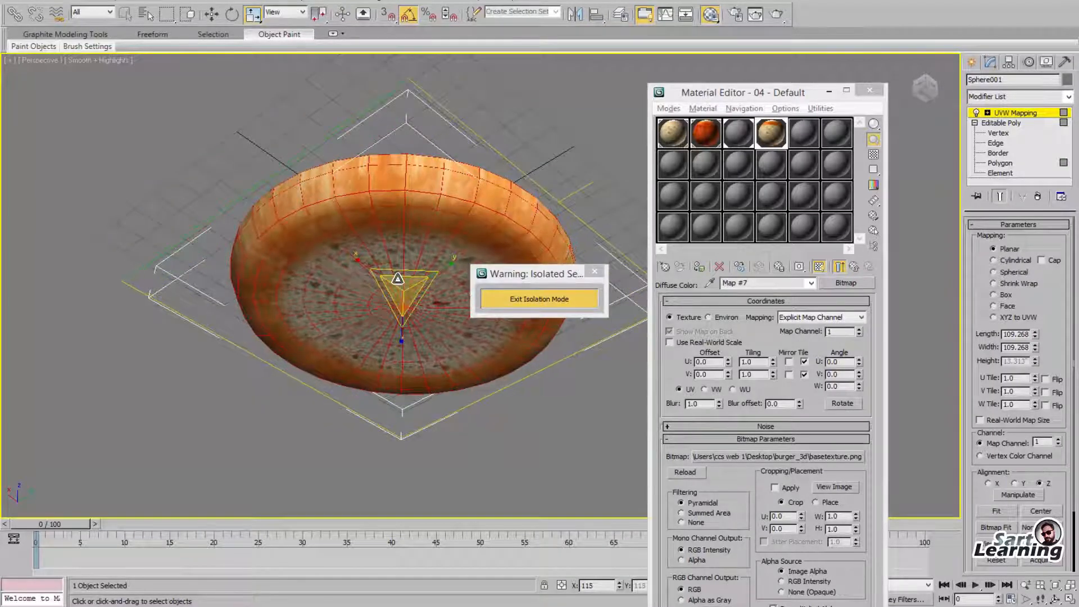
alt+middle_drag(397, 279, 423, 460)
click(739, 133)
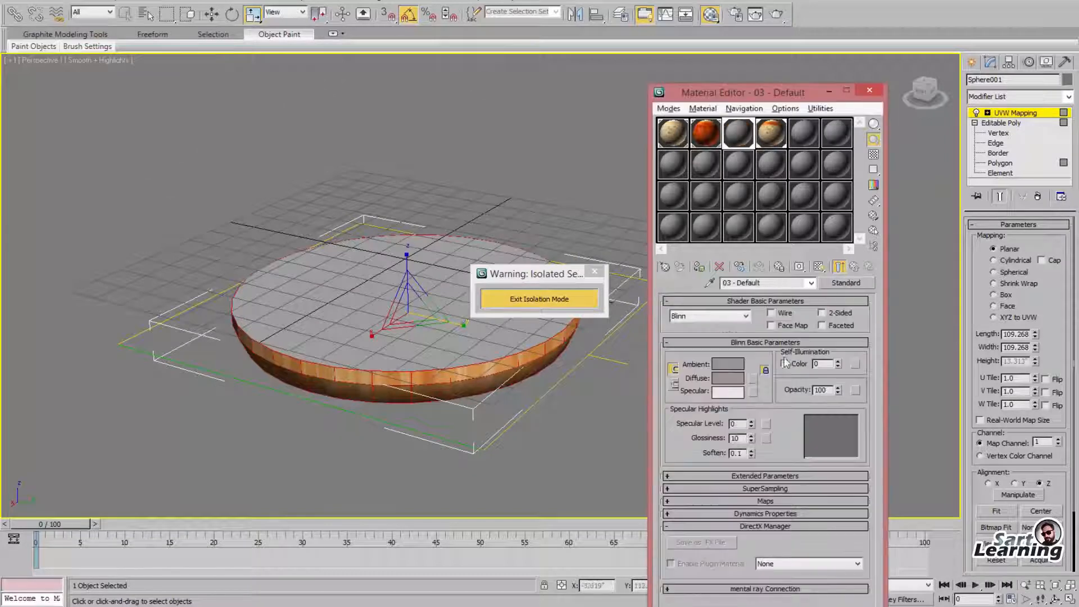
click(753, 380)
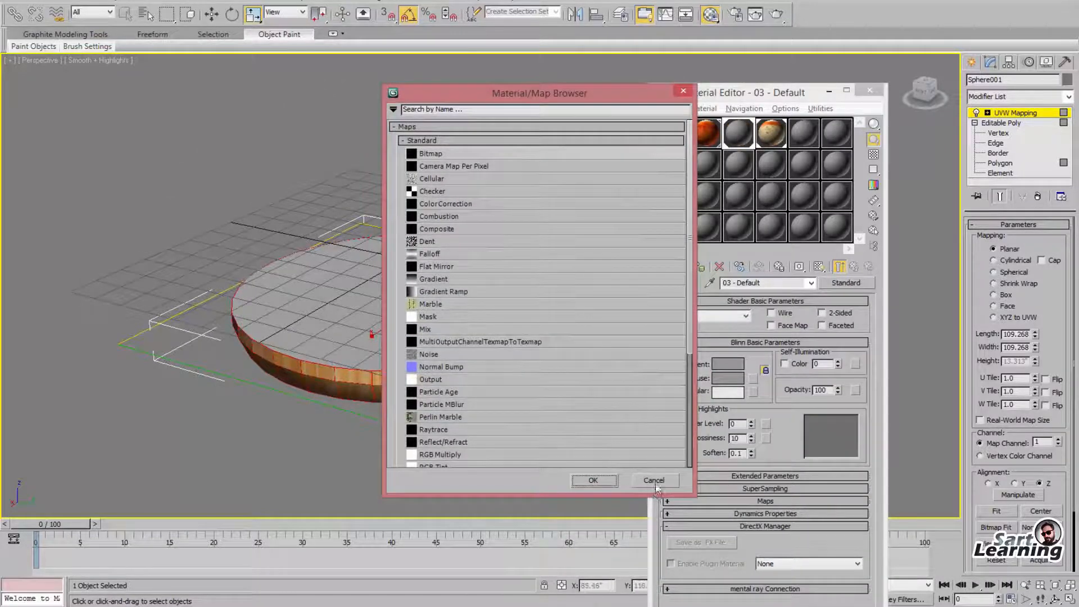
click(655, 485)
Convert the bottom bun to an Editable Poly and invert the polygon selection to its flat top face
right_click(332, 326)
mouse_move(375, 440)
click(484, 451)
click(1032, 239)
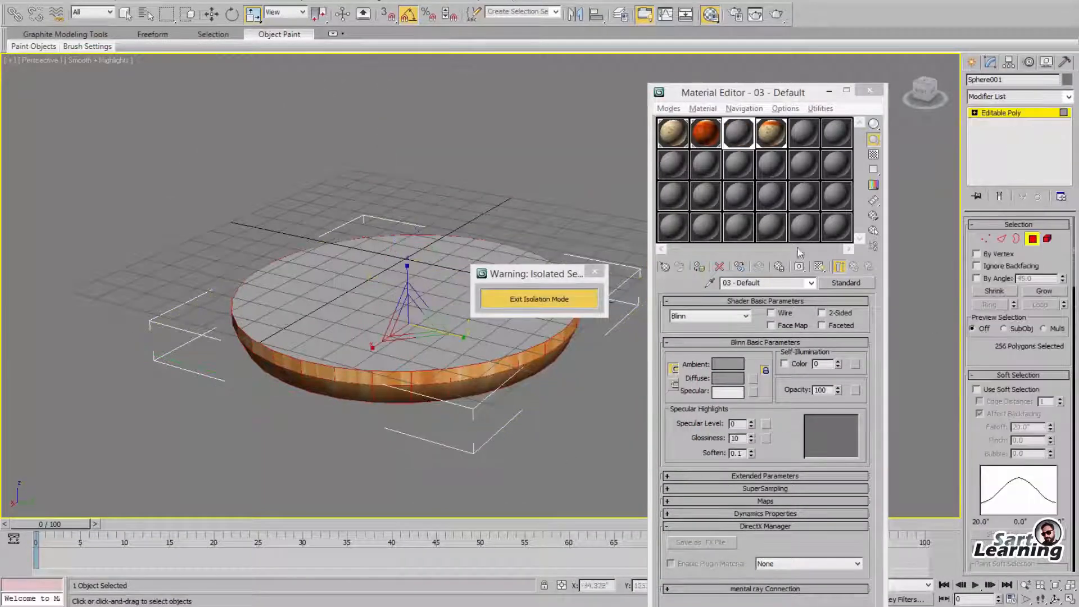
key(ctrl+i)
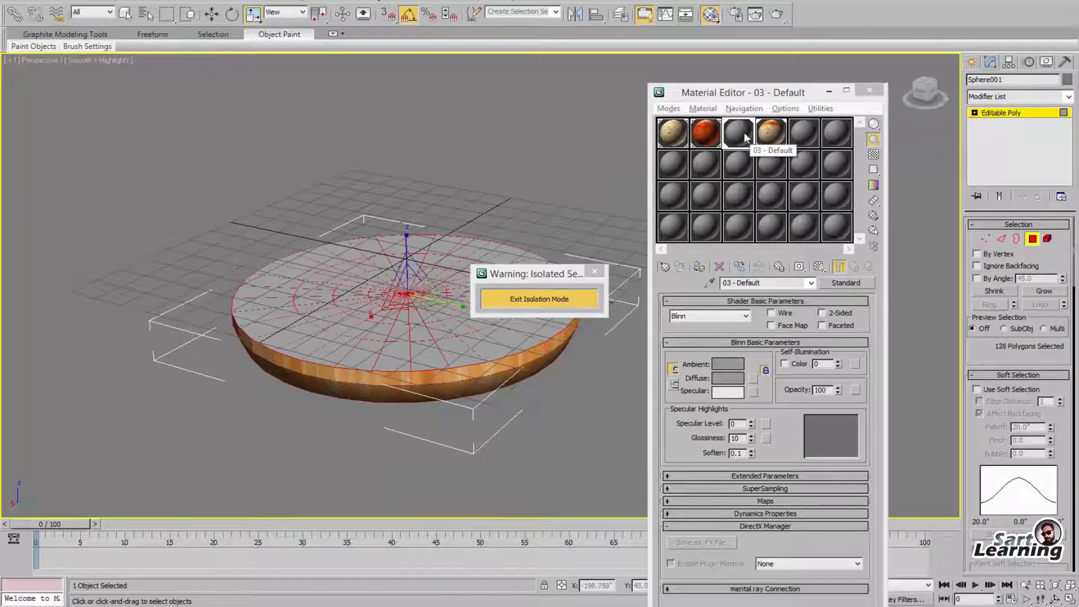
Apply the 03 - Default material with burger_0004_Layer-1-copy-5.png as its diffuse bitmap to the bottom bun's top face
click(744, 133)
click(753, 379)
double_click(432, 153)
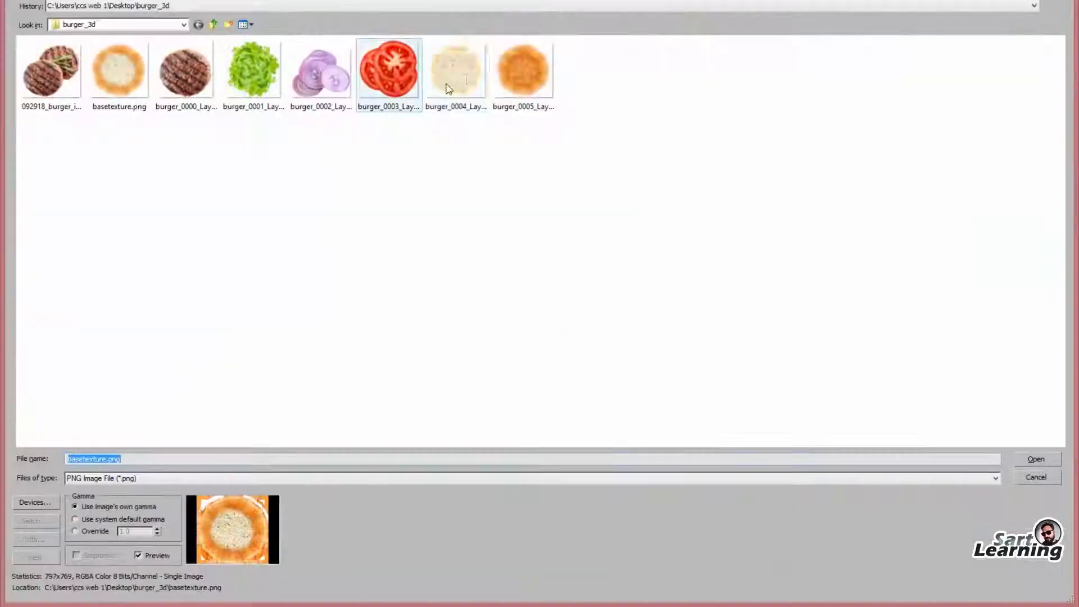
click(458, 77)
double_click(458, 77)
Add a planar UVW Mapping modifier to the bottom bun's selected top-face polygons
click(1028, 98)
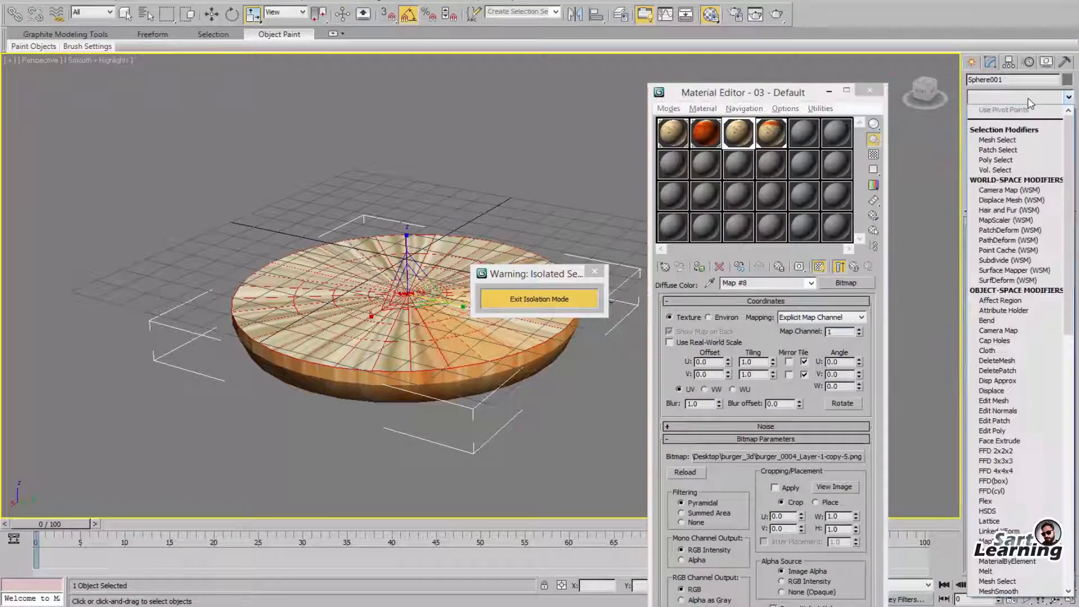
key(u)
key(u)
key(Return)
alt+middle_drag(326, 311, 323, 353)
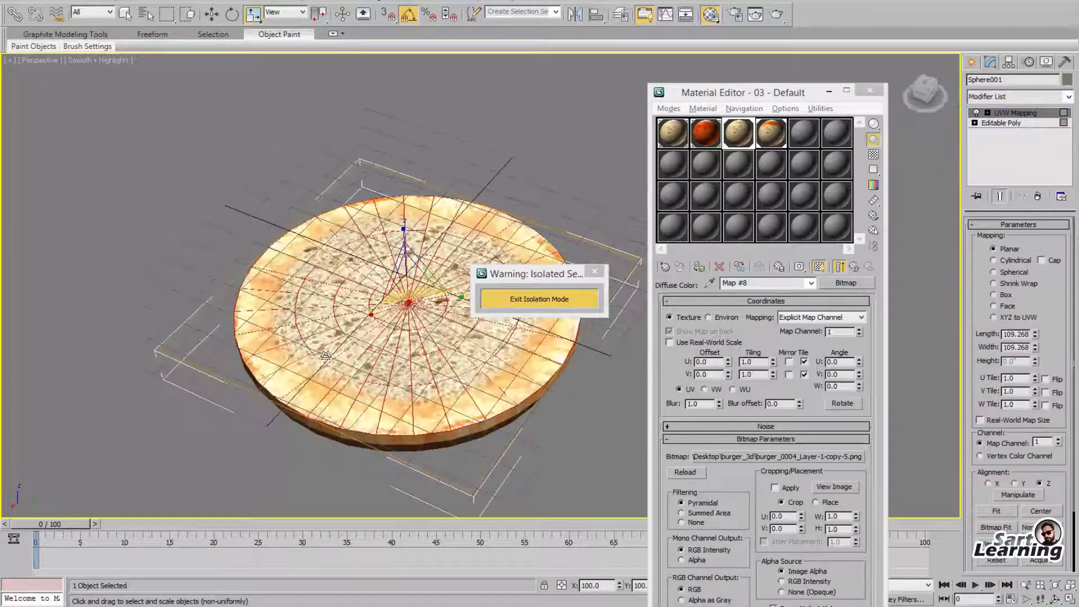
Convert the bottom bun to an Editable Poly and add a TurboSmooth modifier to the whole object
right_click(305, 257)
mouse_move(368, 378)
click(416, 387)
key(1)
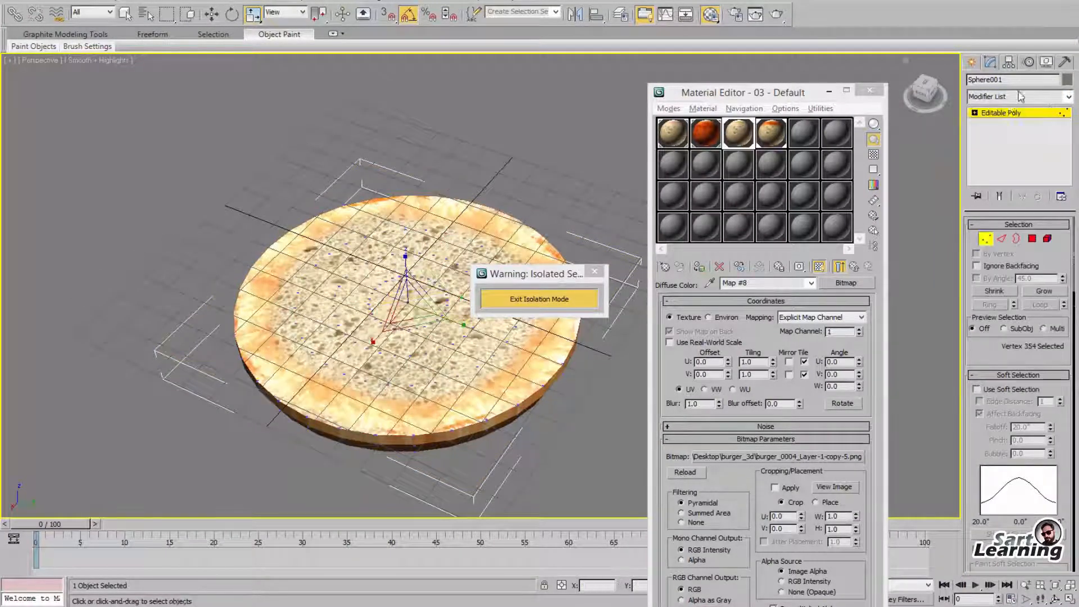
click(1003, 115)
click(1006, 95)
key(t)
key(t)
key(t)
key(Return)
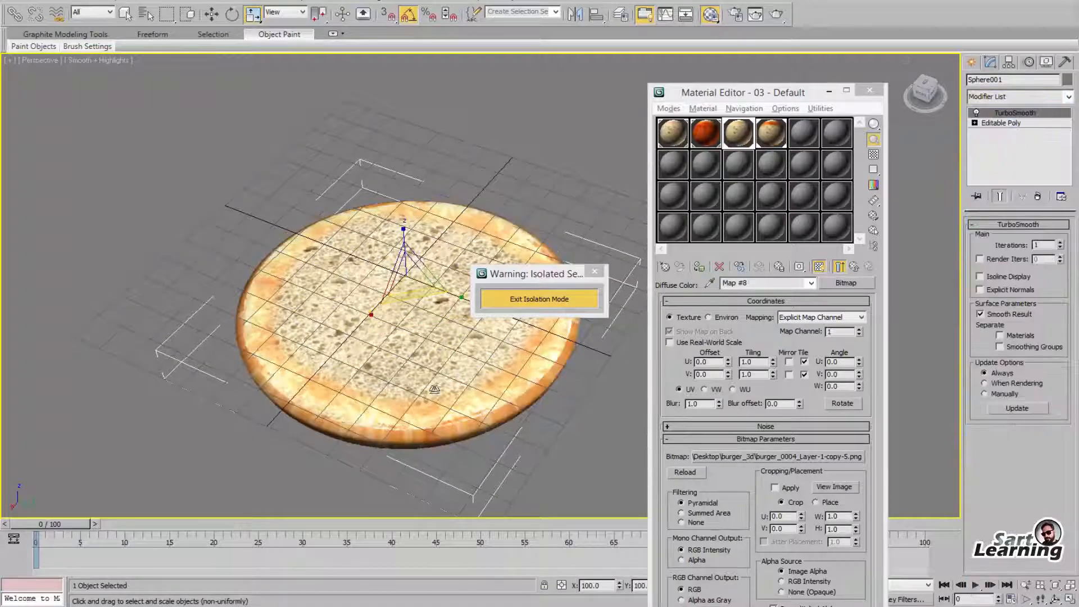
click(444, 484)
Exit isolation to show both buns and close the Material Editor
alt+middle_drag(446, 420, 449, 374)
click(558, 299)
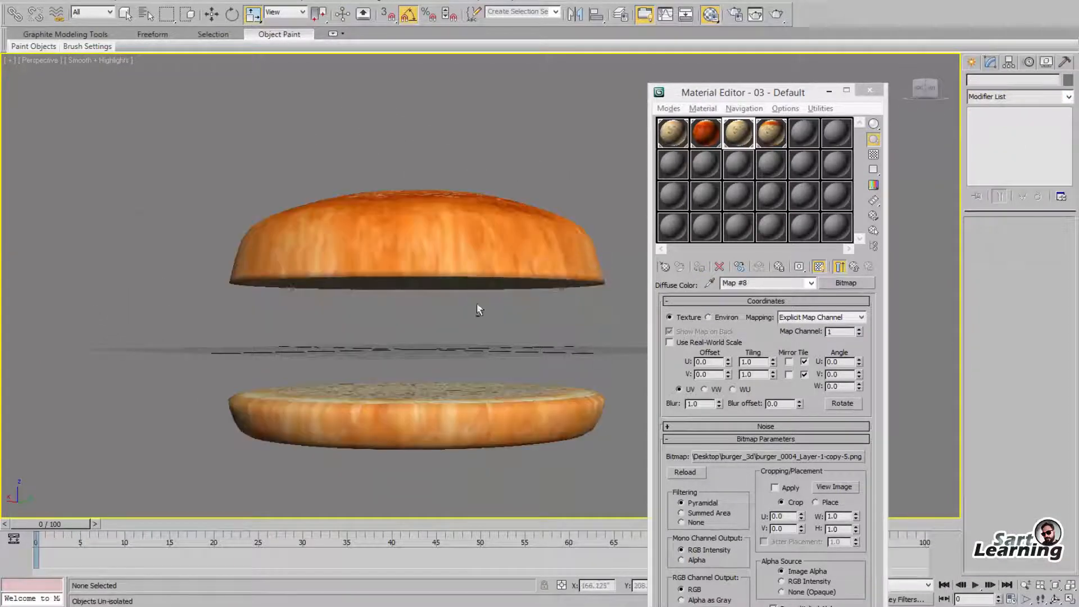
alt+middle_drag(477, 302, 476, 322)
scroll(475, 332, down, 4)
click(869, 91)
alt+middle_drag(495, 191, 460, 210)
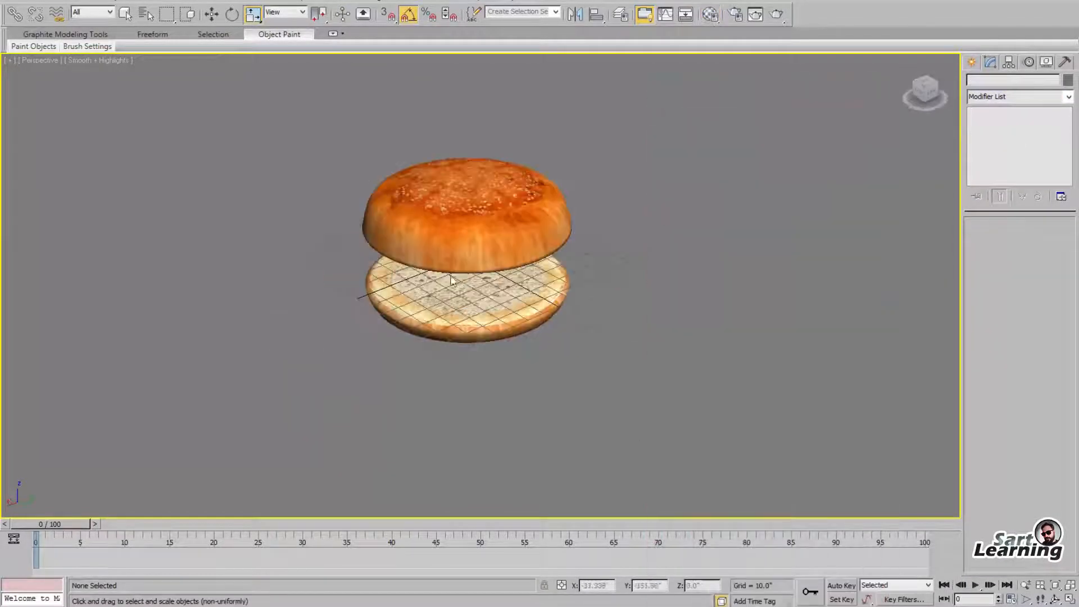
Move both buns upward together along the Z axis so they sit above the grid
key(ctrl+a)
key(w)
drag(467, 212, 468, 149)
click(679, 261)
key(z)
alt+middle_drag(668, 357, 667, 336)
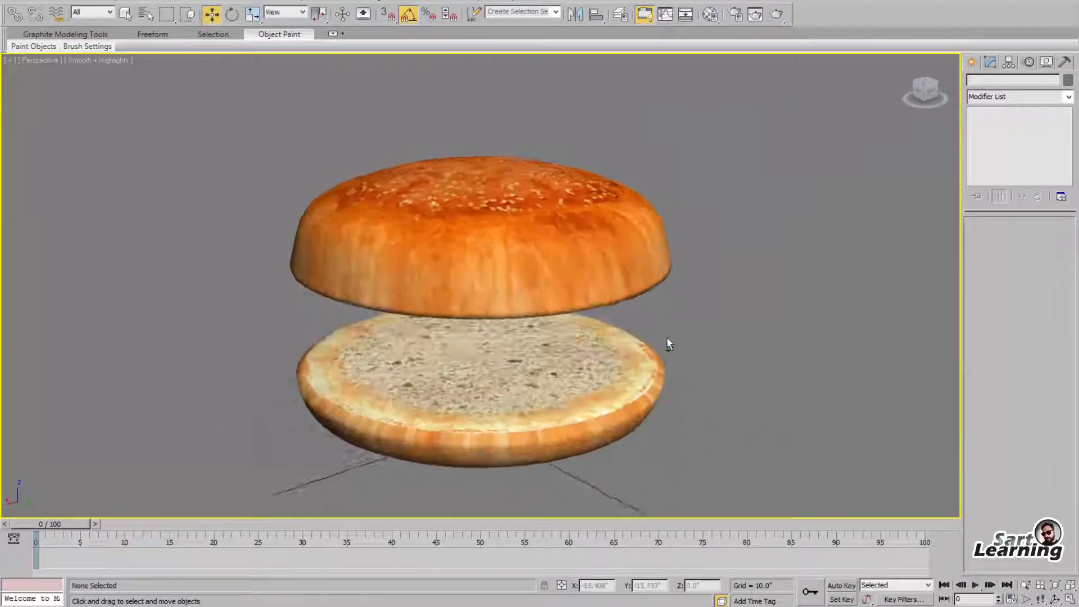
scroll(667, 332, down, 3)
alt+middle_drag(668, 286, 669, 326)
Load burger_0003_Layer-1-copy-2.png as the Top viewport background, matching the bitmap's aspect ratio with zoom and pan locked
click(971, 62)
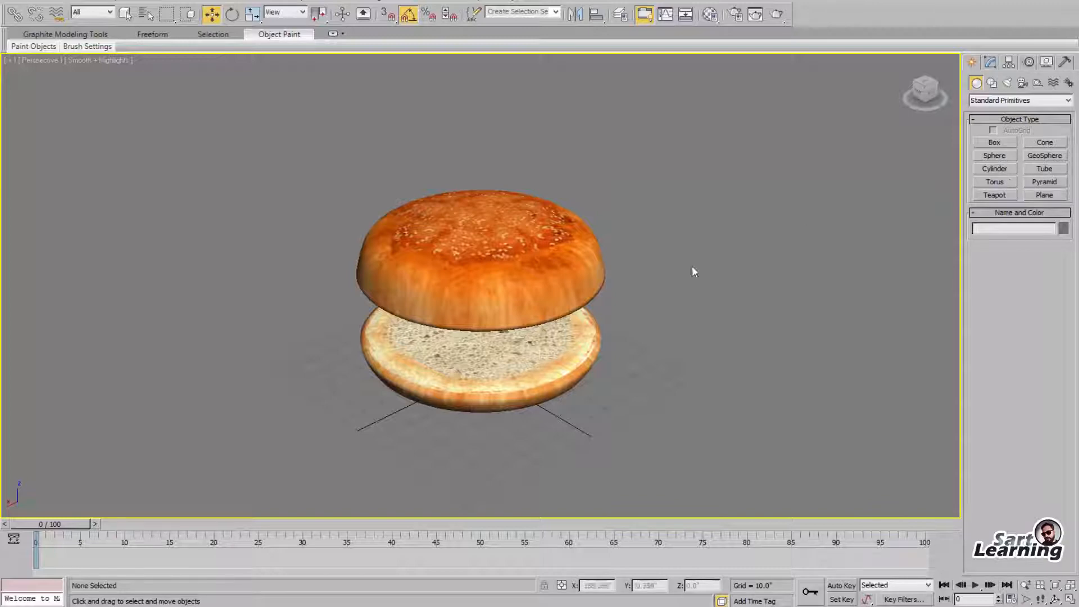
alt+middle_drag(620, 320, 608, 310)
key(alt+w)
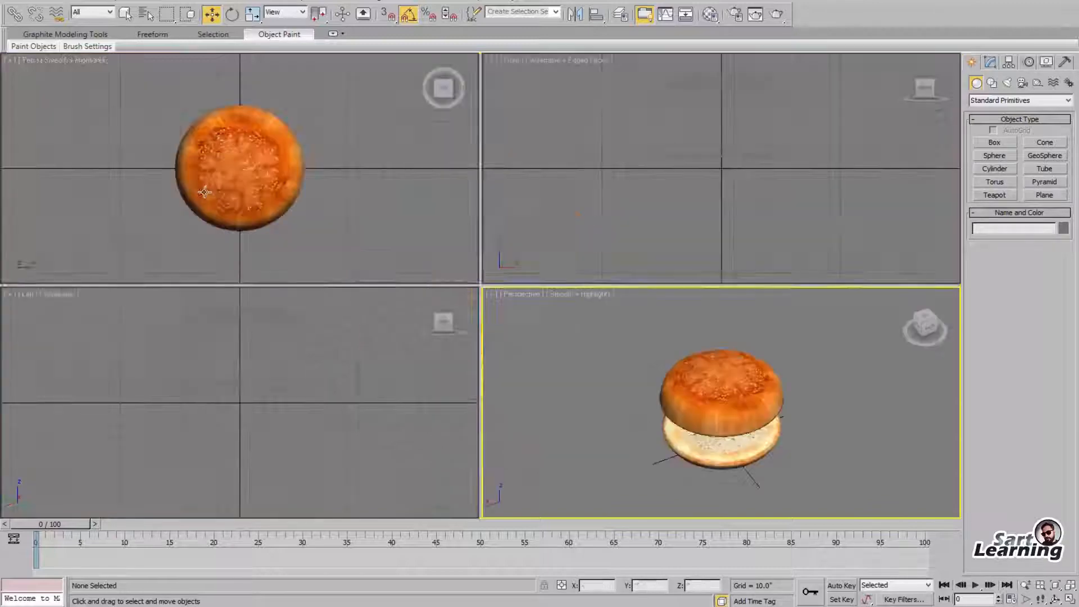
click(427, 242)
key(alt+w)
middle_drag(573, 258, 525, 279)
key(alt+b)
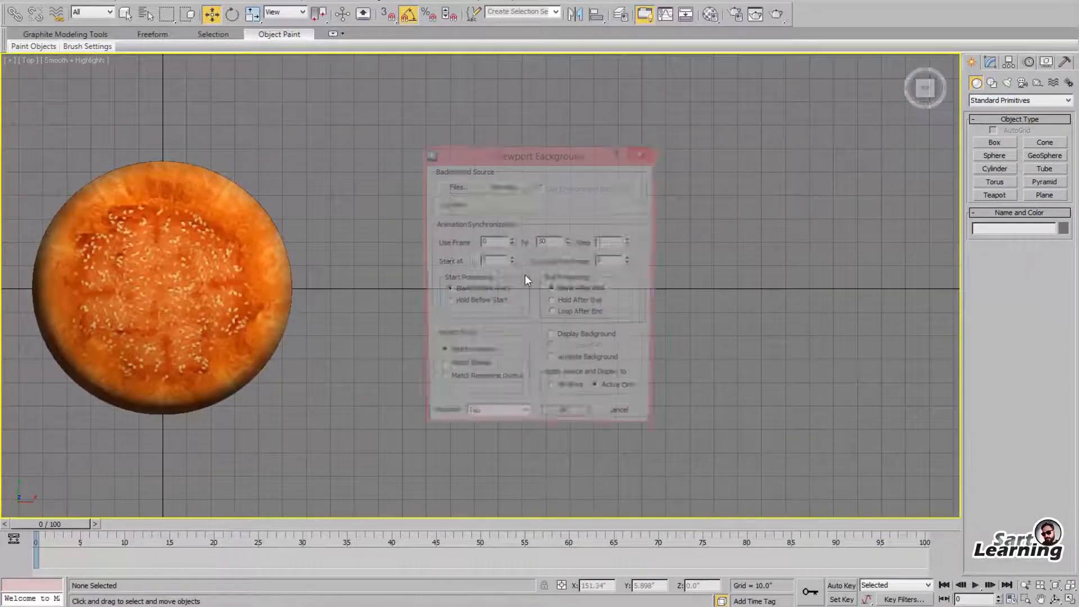
click(458, 195)
click(129, 7)
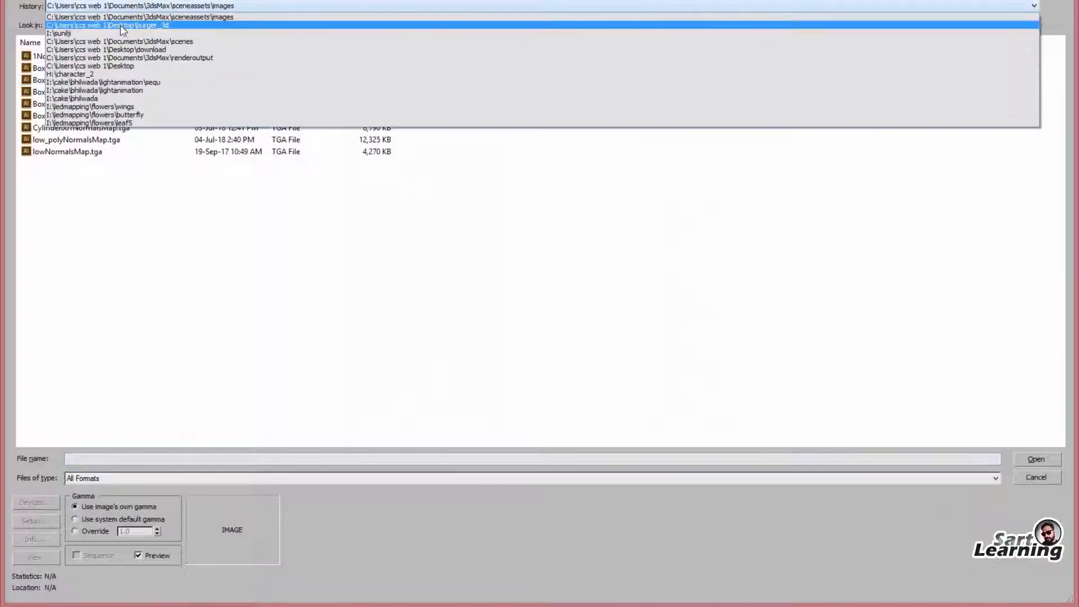
click(322, 76)
double_click(388, 70)
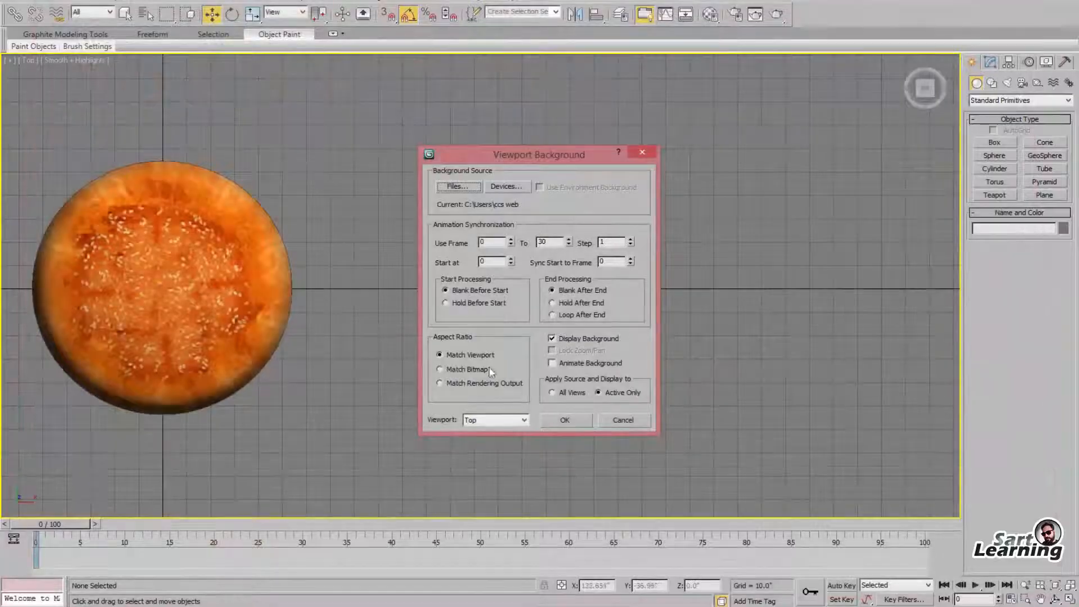
click(565, 420)
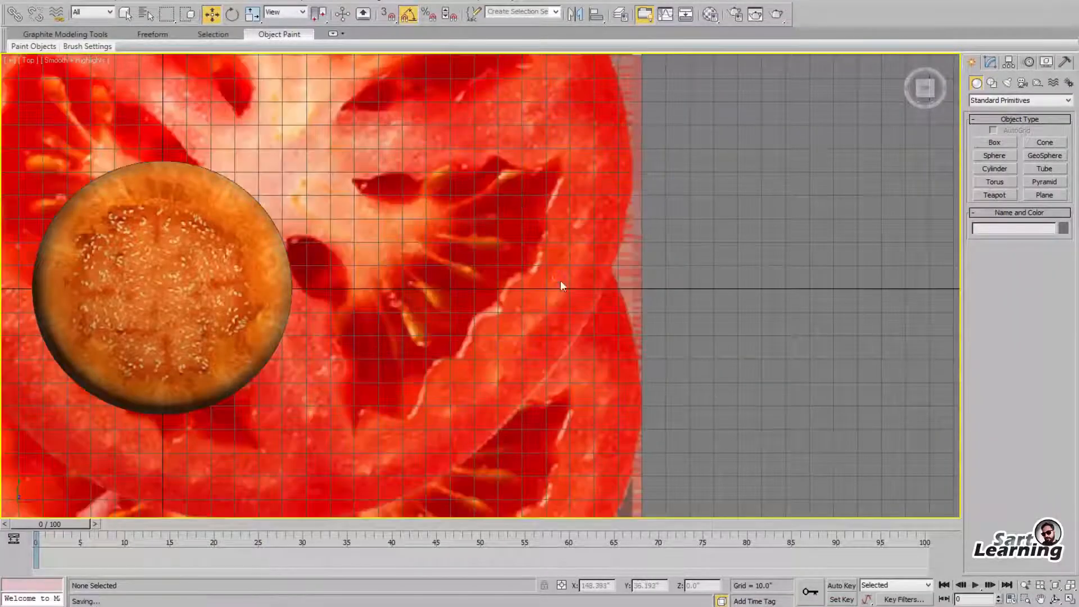
Trace the outer outline of the overlapping tomato slices with a closed Line spline
scroll(562, 284, down, 5)
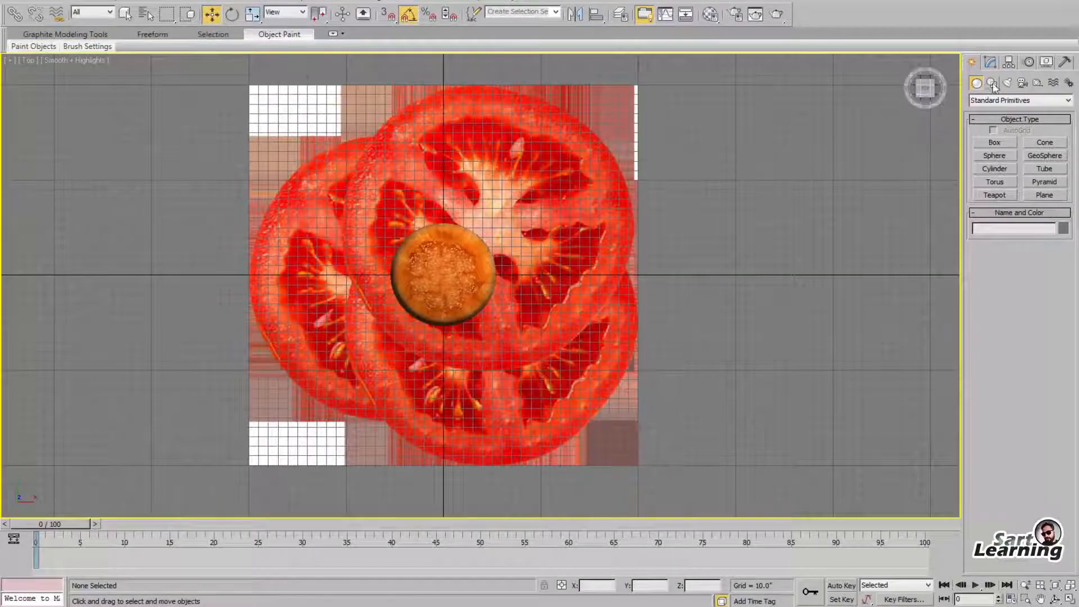
click(992, 84)
click(996, 167)
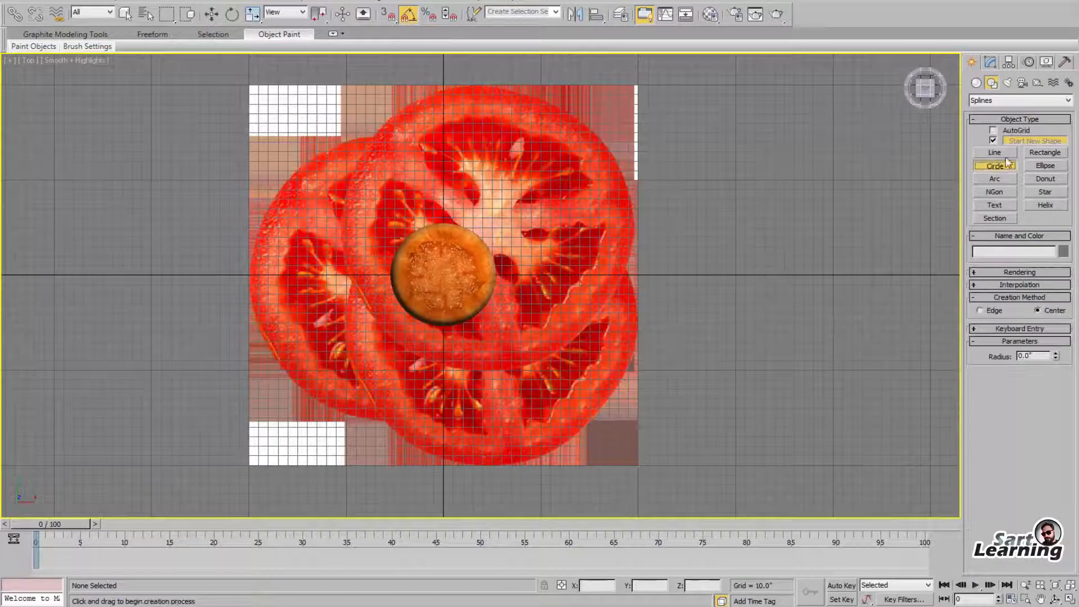
click(999, 153)
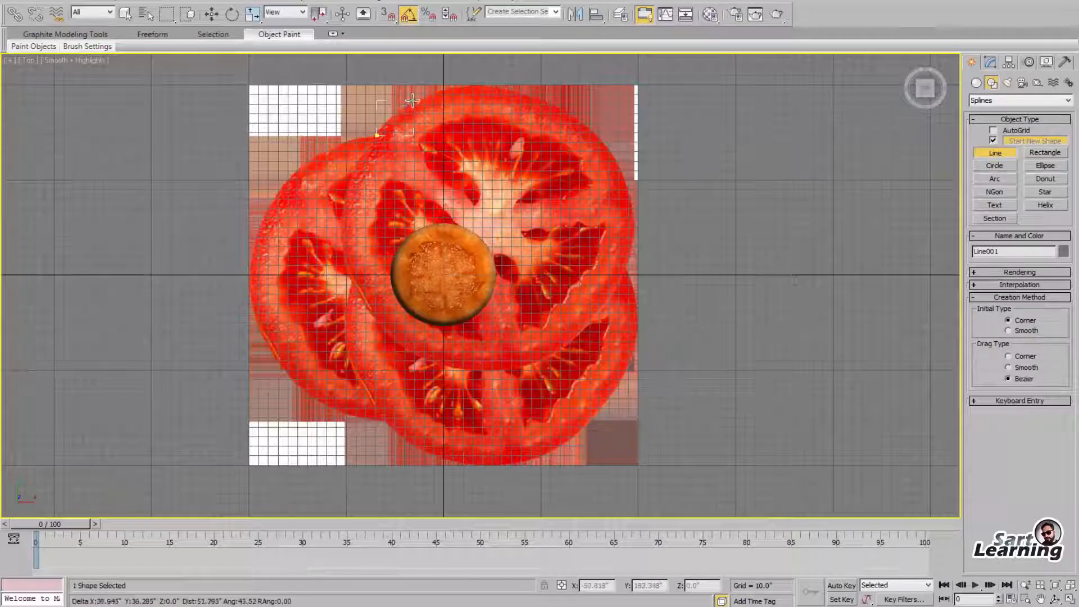
click(558, 107)
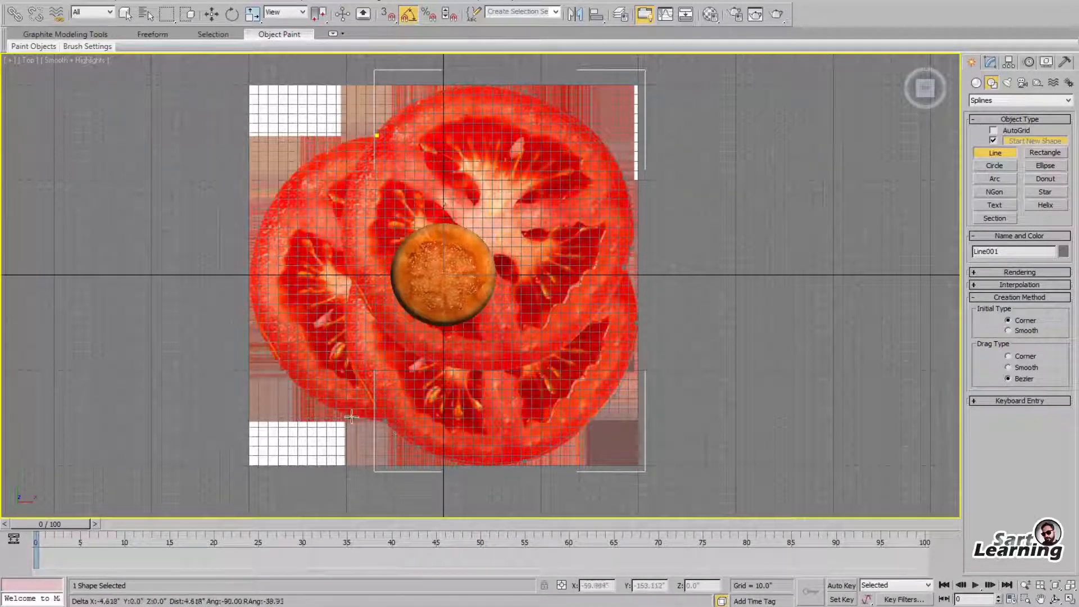
drag(313, 391, 285, 371)
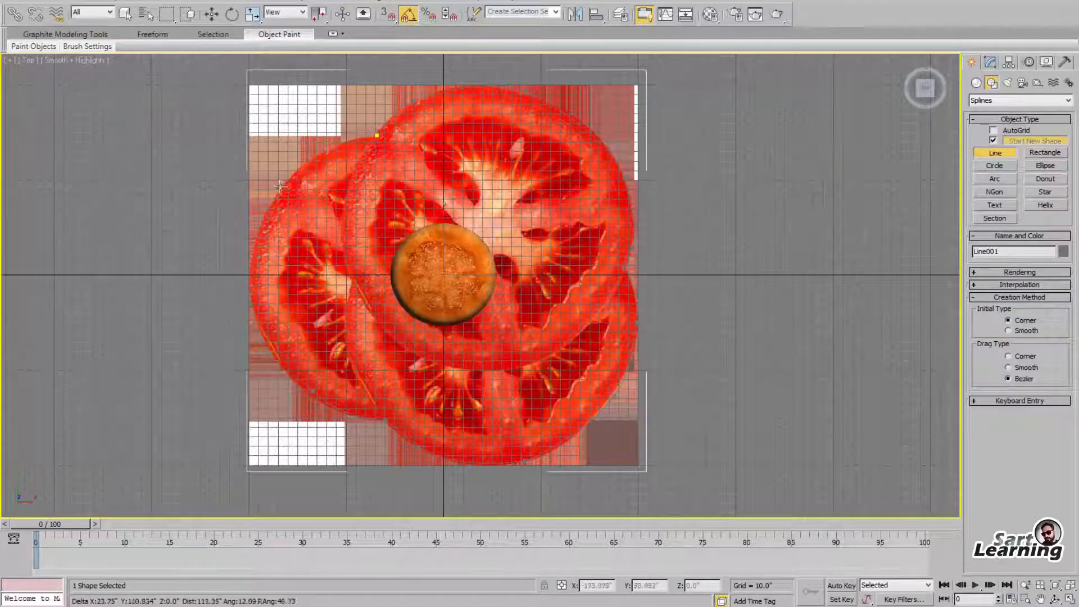
click(376, 135)
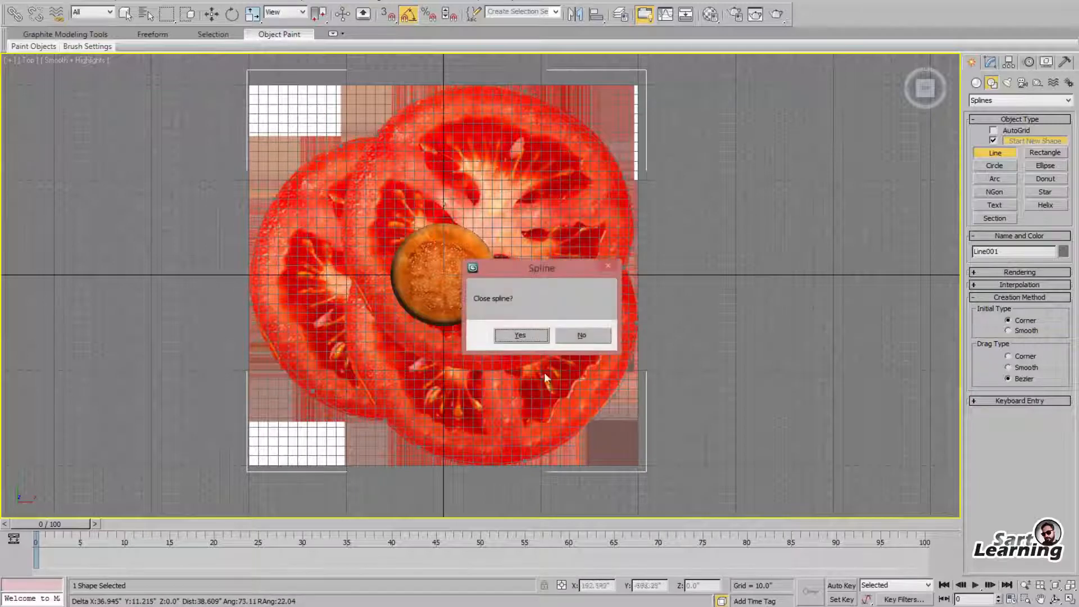
click(512, 335)
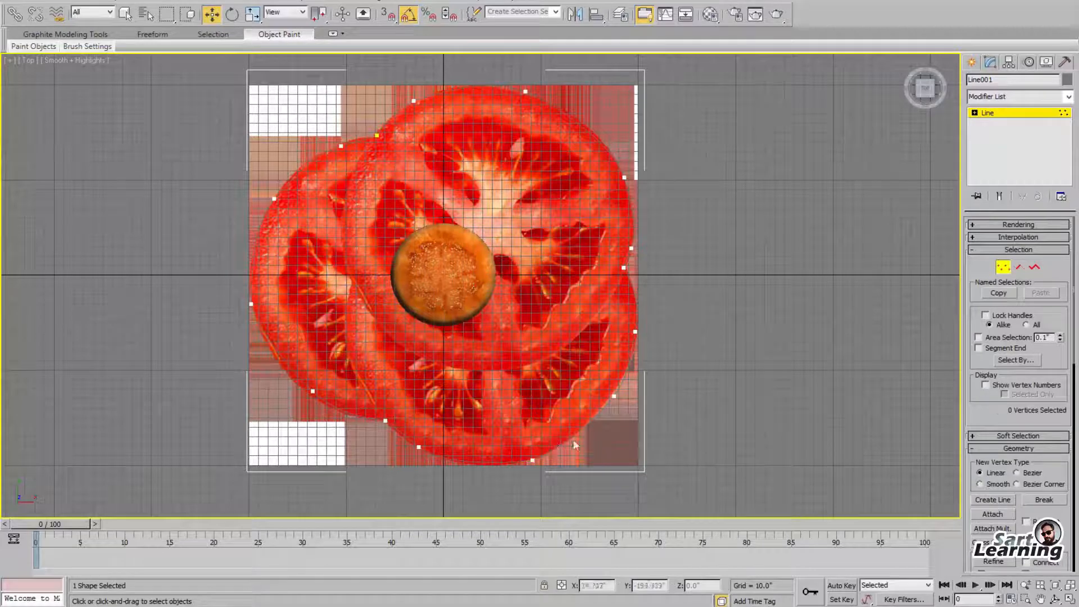
Raise the whole tomato outline along Z above the buns, to about 91"
click(995, 115)
key(p)
alt+middle_drag(776, 419, 682, 354)
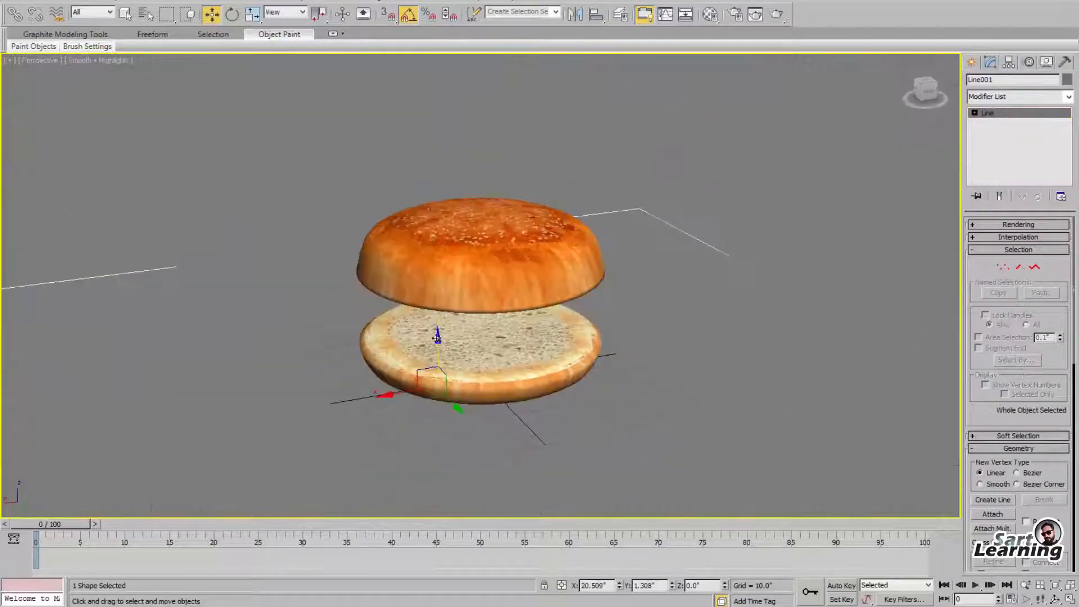
drag(439, 339, 440, 187)
scroll(683, 366, down, 5)
Add an Extrude modifier to the tomato outline with an amount of 19.5"
click(995, 97)
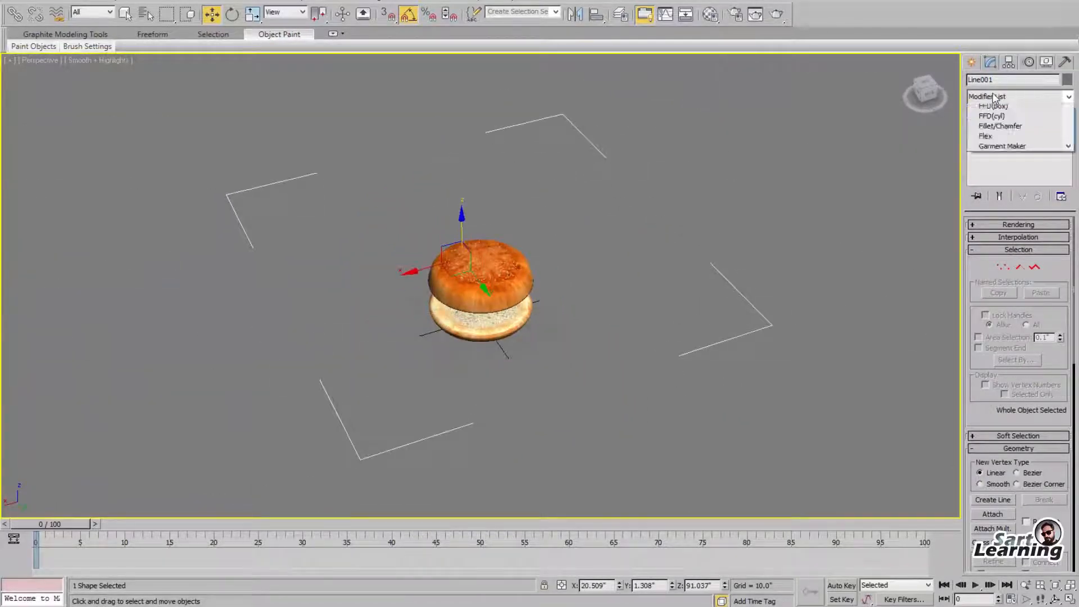
click(992, 109)
drag(1057, 243, 1056, 225)
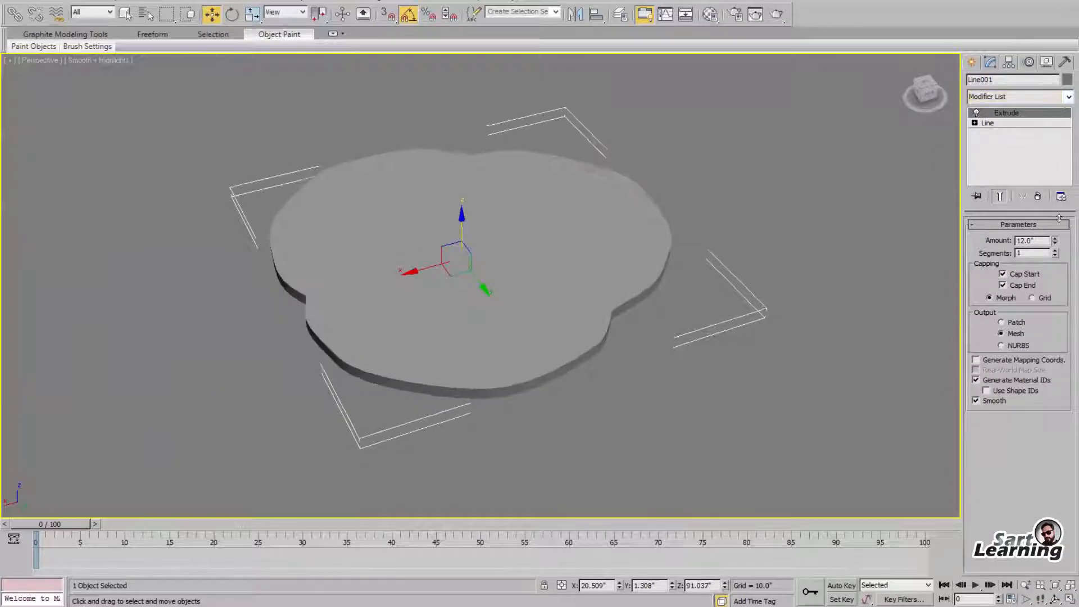
Turn off the tomato background image in the Top viewport and return to the Perspective view
key(t)
key(alt+b)
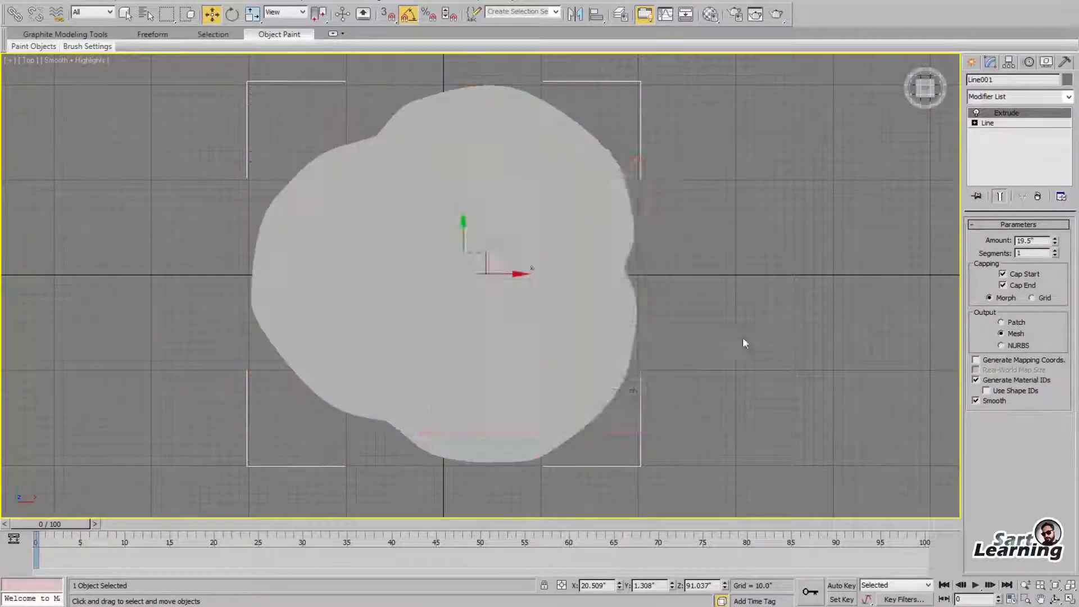
key(p)
Assign the unused 05 - Default material to the extruded tomato and convert it to an Editable Poly
key(r)
key(m)
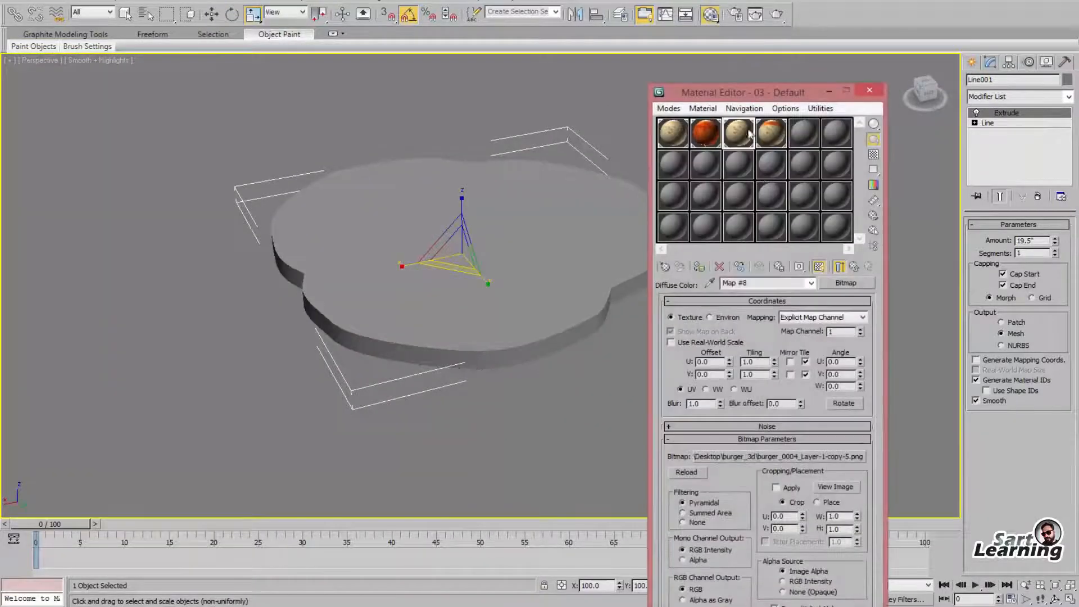
click(699, 267)
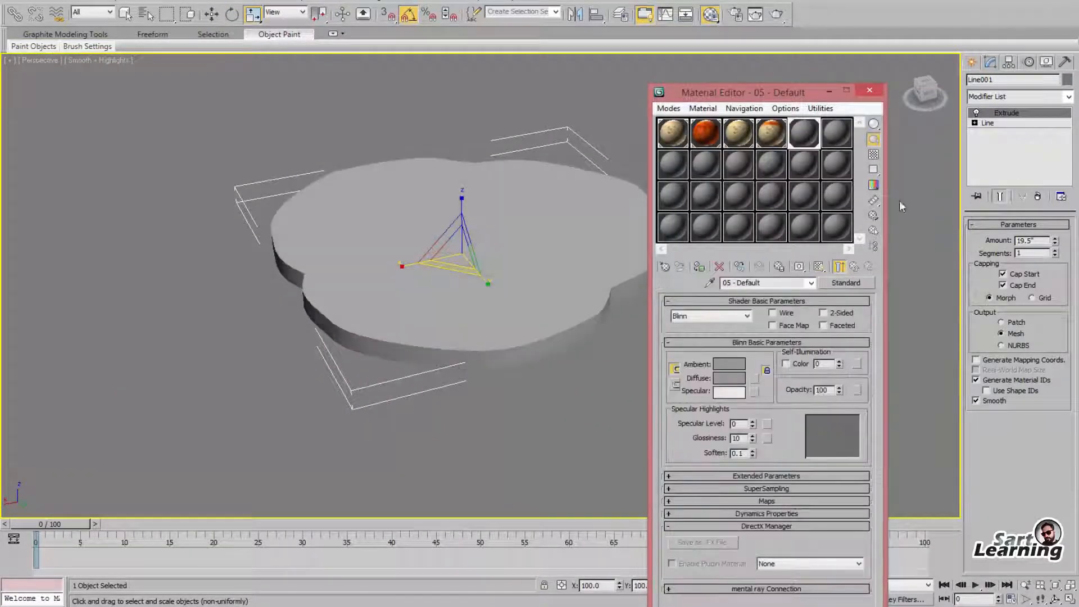
right_click(548, 263)
click(511, 405)
Select the tomato's top and bottom polygons and assign them the 06 - Default material
click(1032, 240)
click(571, 273)
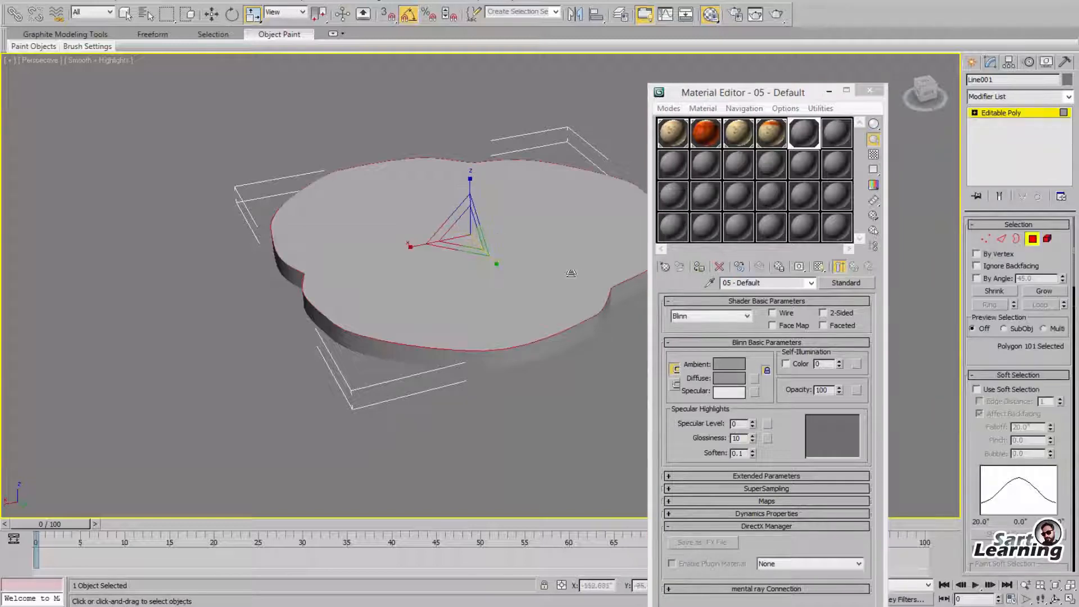
click(795, 144)
click(835, 135)
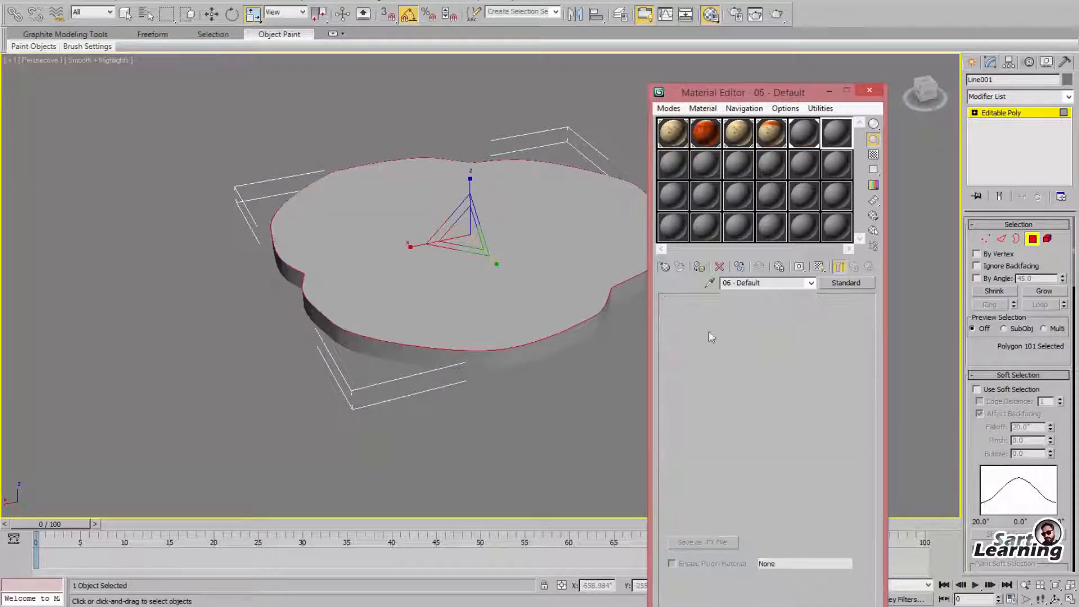
alt+middle_drag(501, 384, 504, 307)
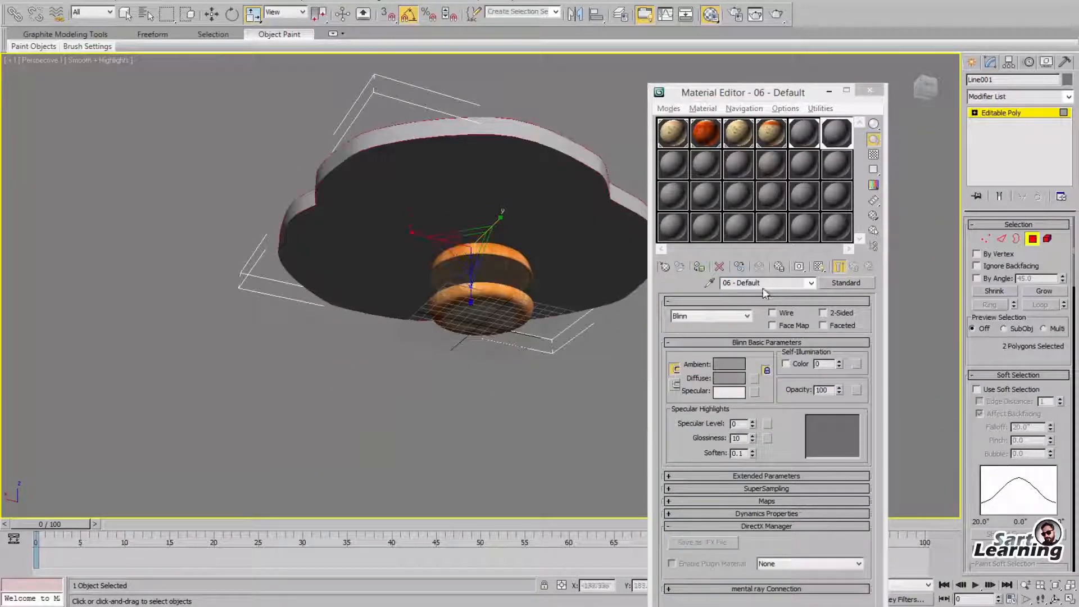
click(701, 271)
alt+middle_drag(640, 298, 632, 404)
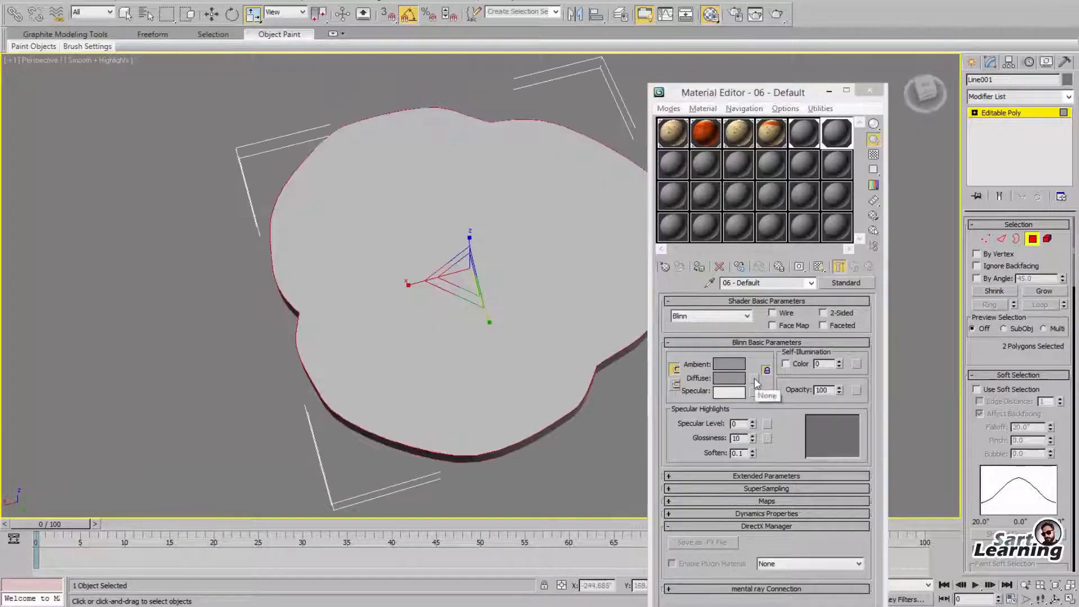
Load burger_0003_Layer-1-copy-2.png as the 06 - Default diffuse bitmap and show it in the viewport
click(754, 384)
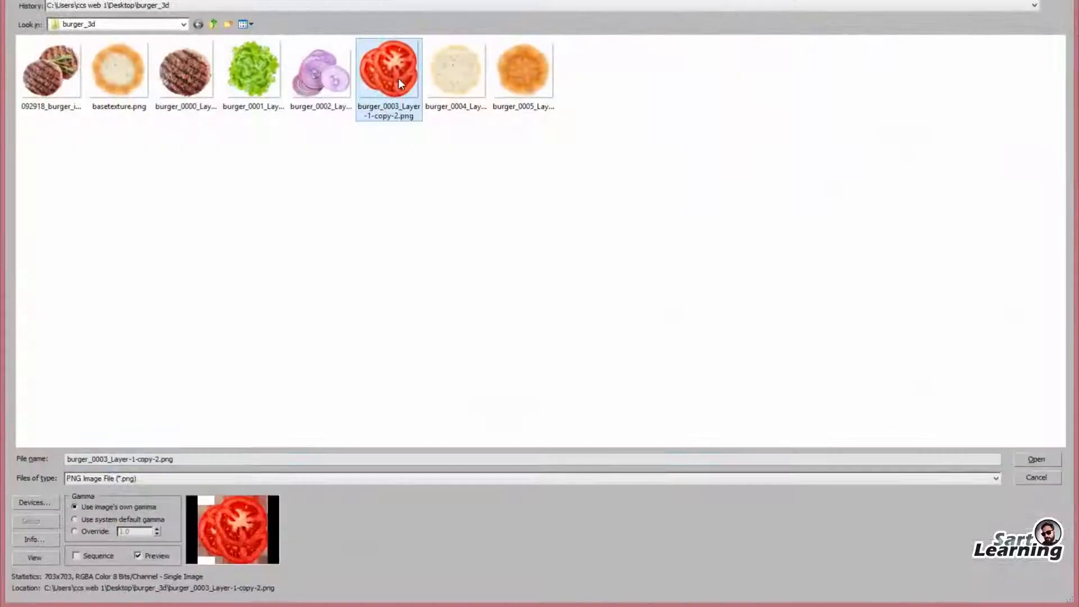
double_click(399, 79)
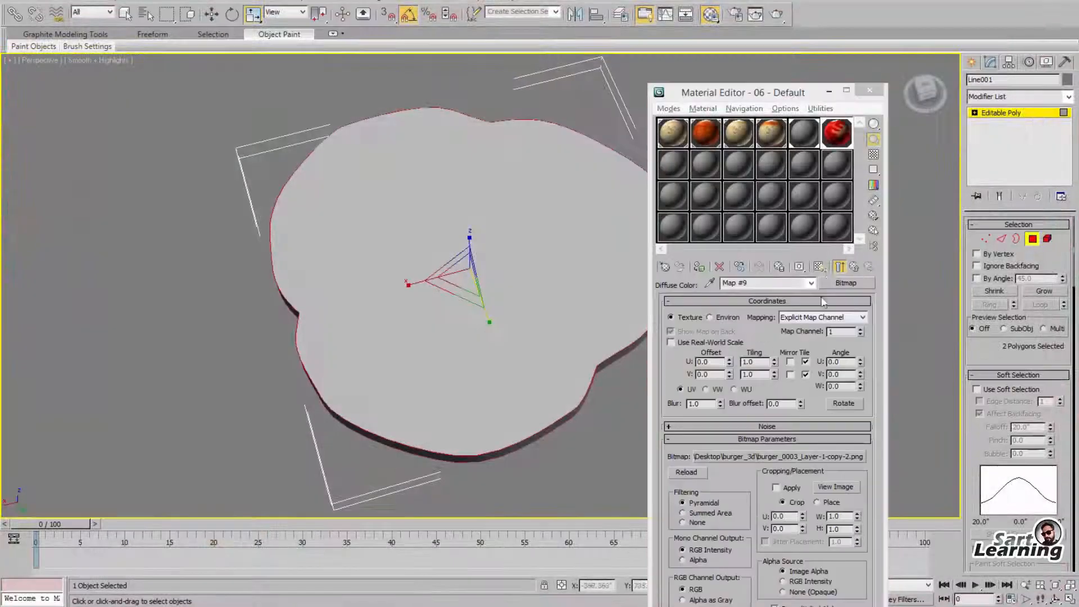
click(819, 267)
Add a planar UVW Mapping modifier to the tomato's selected top and bottom polygons
click(1011, 95)
key(u)
key(u)
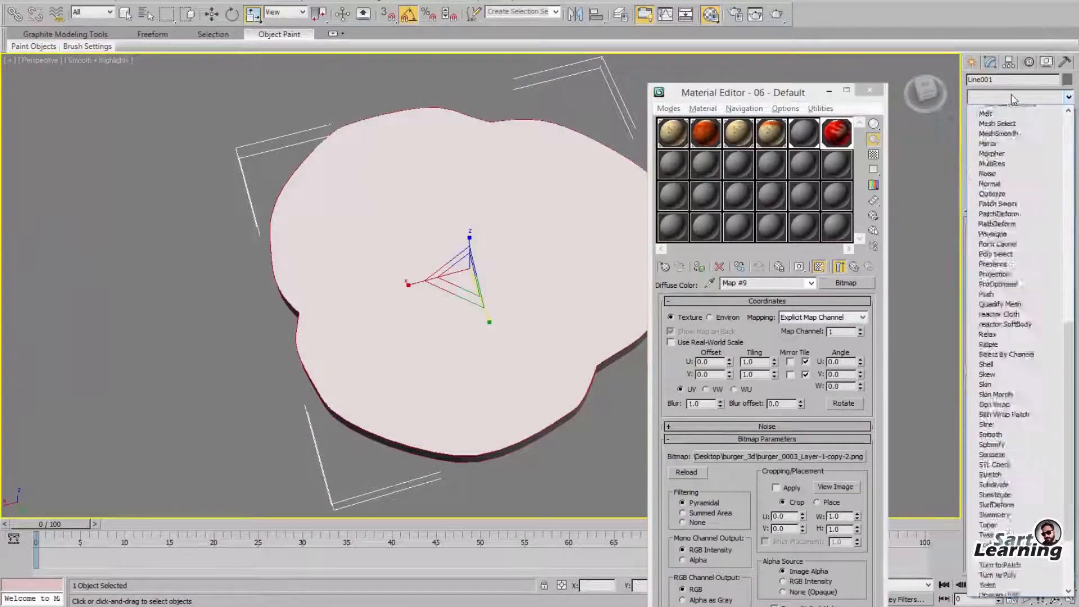
key(Return)
alt+middle_drag(529, 257, 531, 211)
Give the 05 - Default material a dark red diffuse colour, specular level 24 and glossiness 29, then close the Material Editor
click(801, 136)
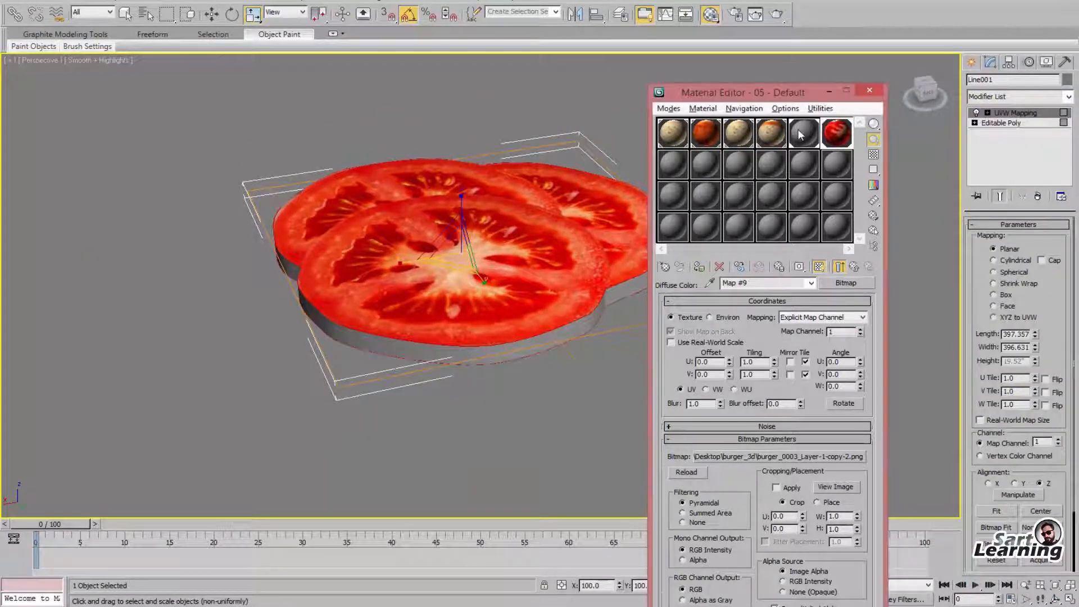
click(732, 378)
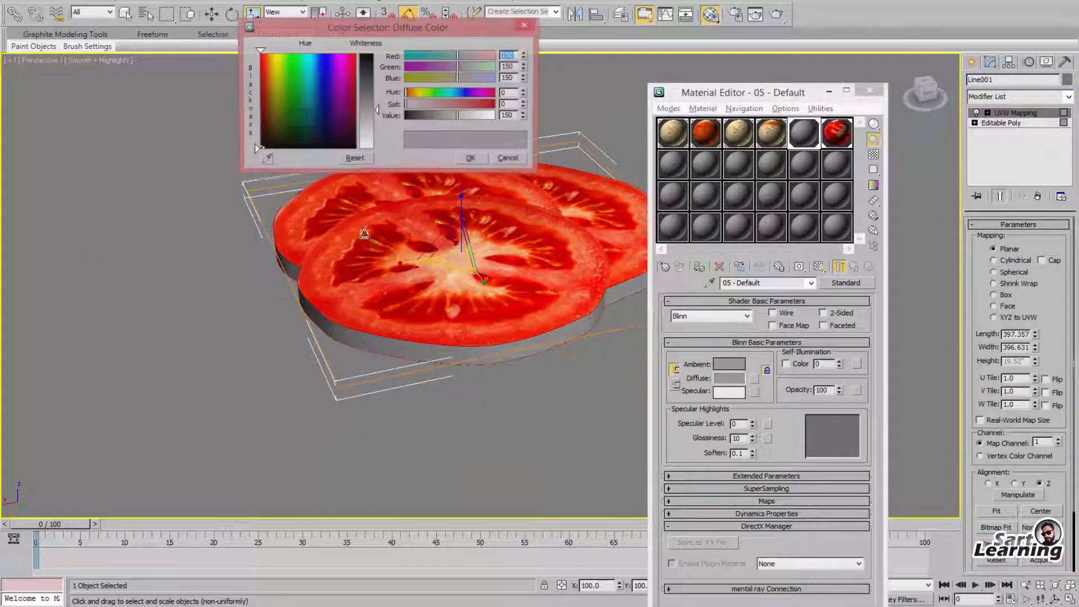
click(512, 217)
click(483, 160)
alt+middle_drag(562, 371, 574, 327)
mouse_move(754, 423)
mouse_down()
mouse_move(754, 407)
mouse_move(753, 424)
mouse_up()
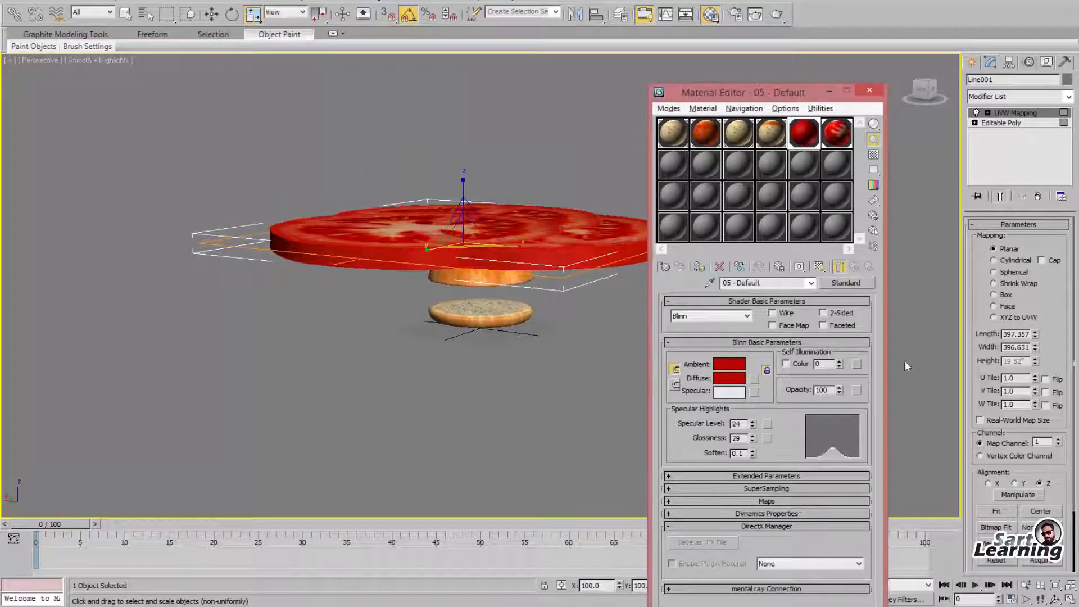
click(875, 92)
click(1015, 113)
click(972, 63)
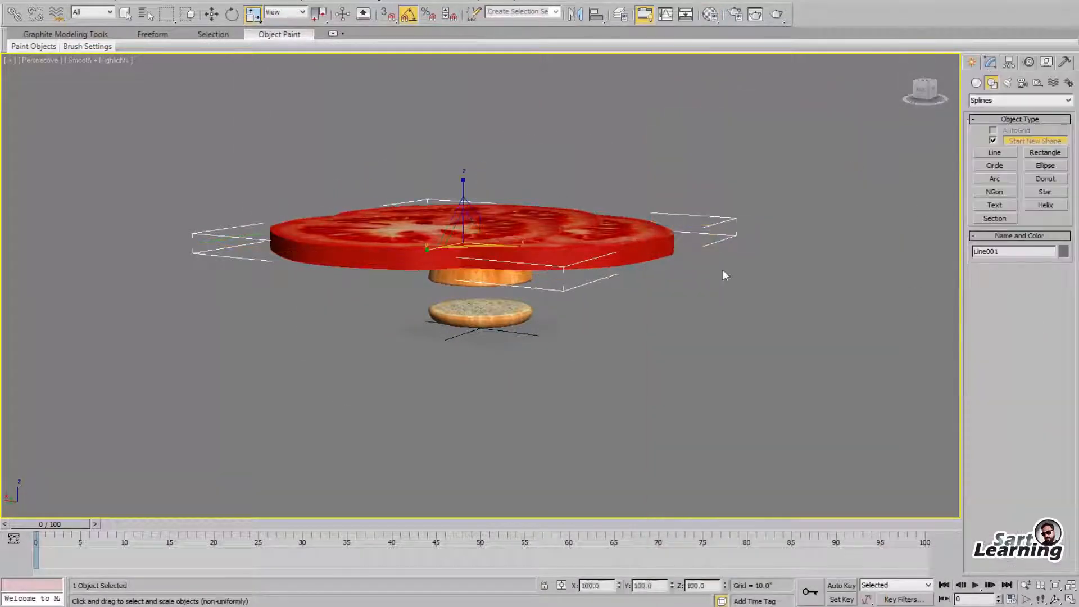
Clone the tomato upward along Z to about 111.7" so the copy sits on top of the original
click(722, 275)
alt+middle_drag(485, 230, 482, 248)
click(454, 242)
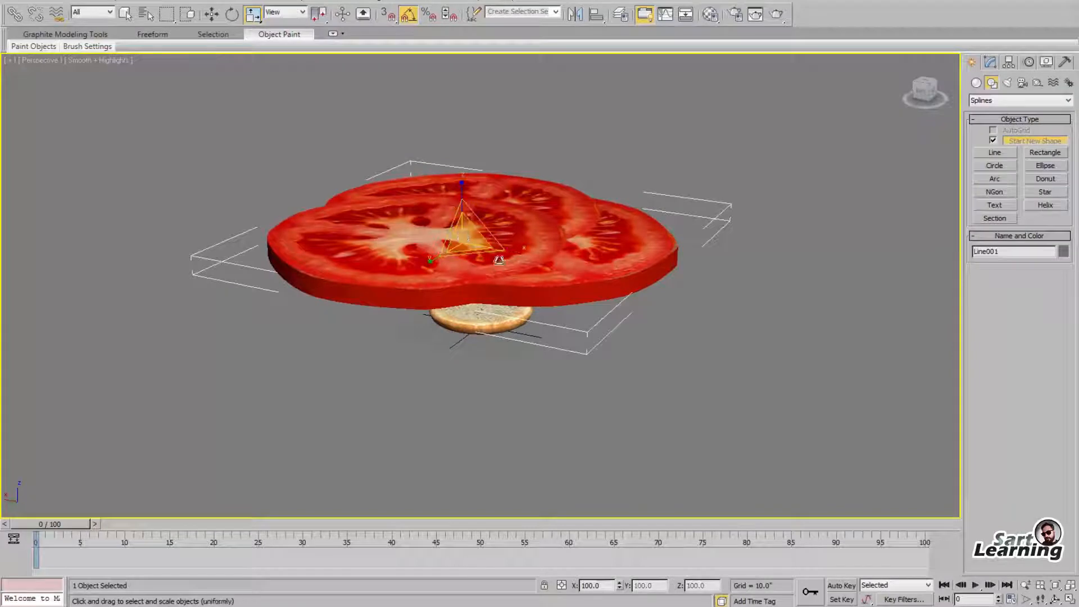
key(w)
shift+drag(460, 215, 460, 193)
key(Return)
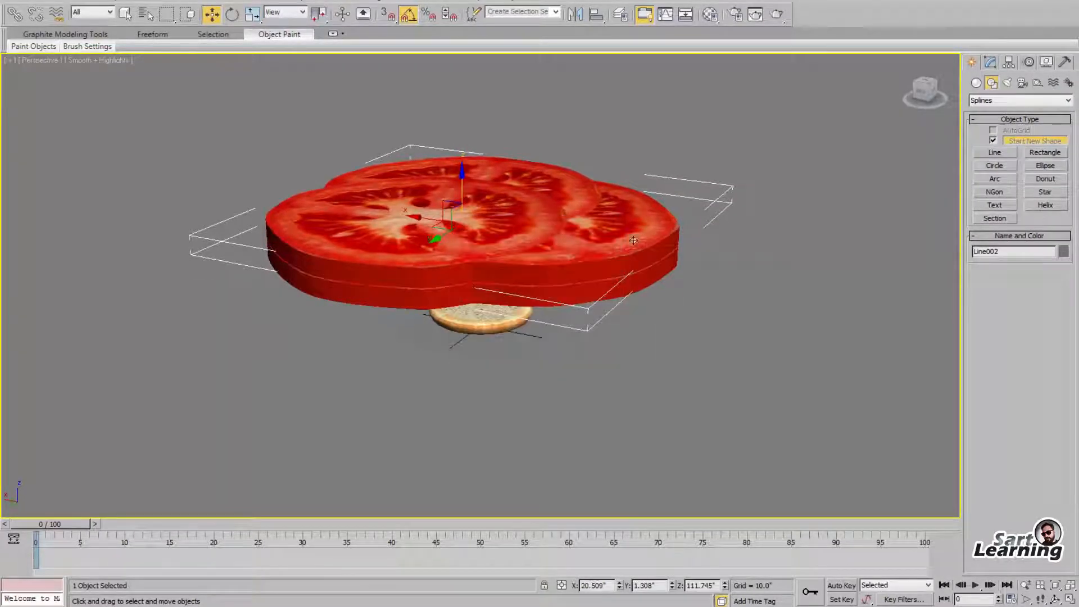
Convert the cloned upper tomato to an Editable Poly
click(991, 62)
right_click(747, 232)
mouse_move(786, 351)
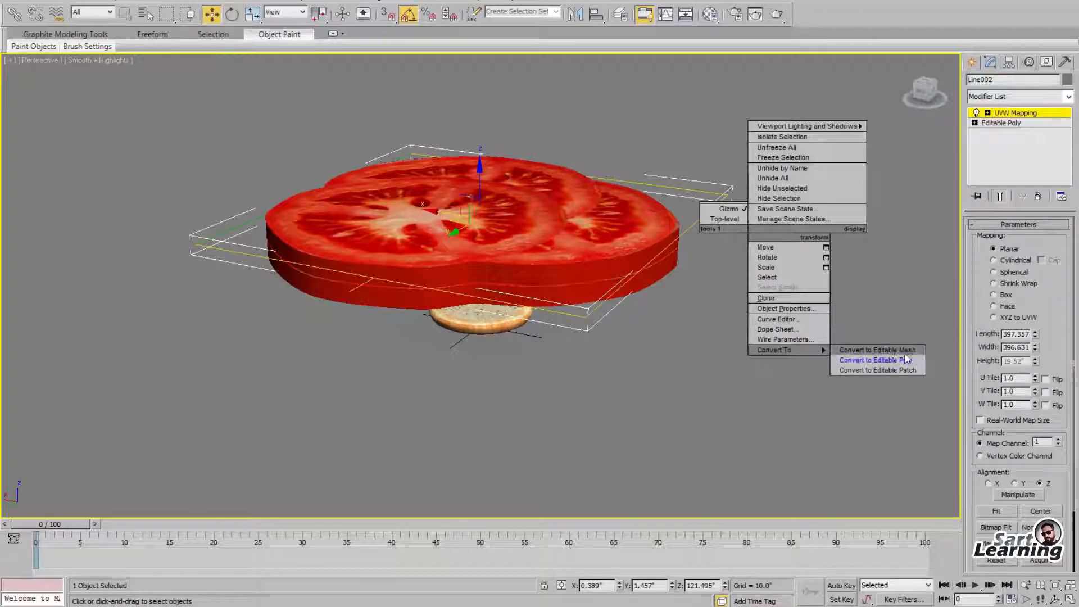
click(906, 359)
right_click(577, 299)
mouse_move(604, 405)
click(699, 414)
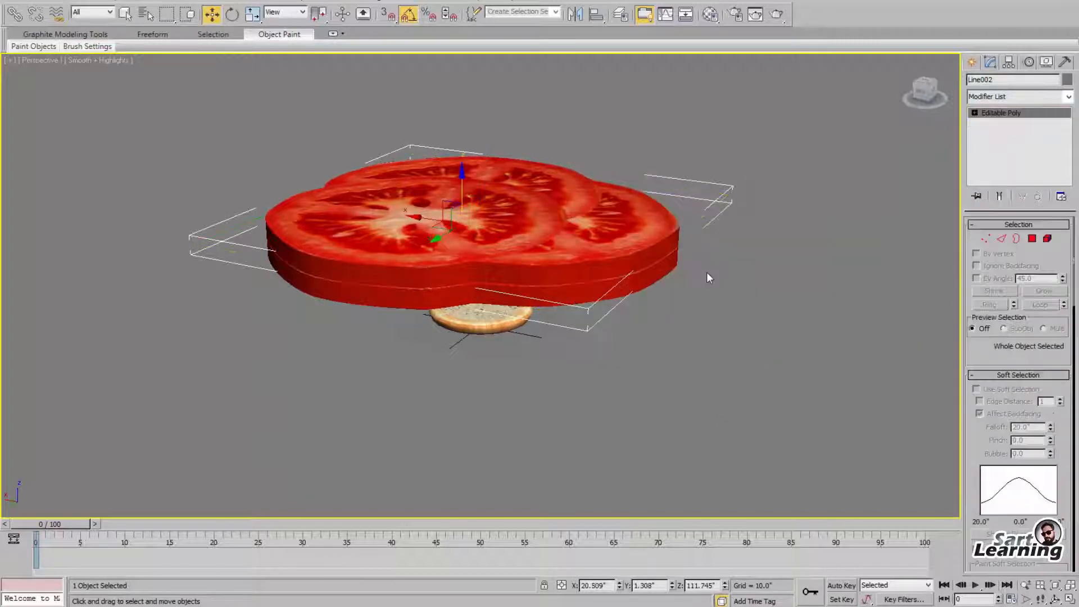
Rotate the cloned upper tomato about Z so its outline is turned relative to the tomato slice below
alt+middle_drag(672, 245, 649, 248)
key(r)
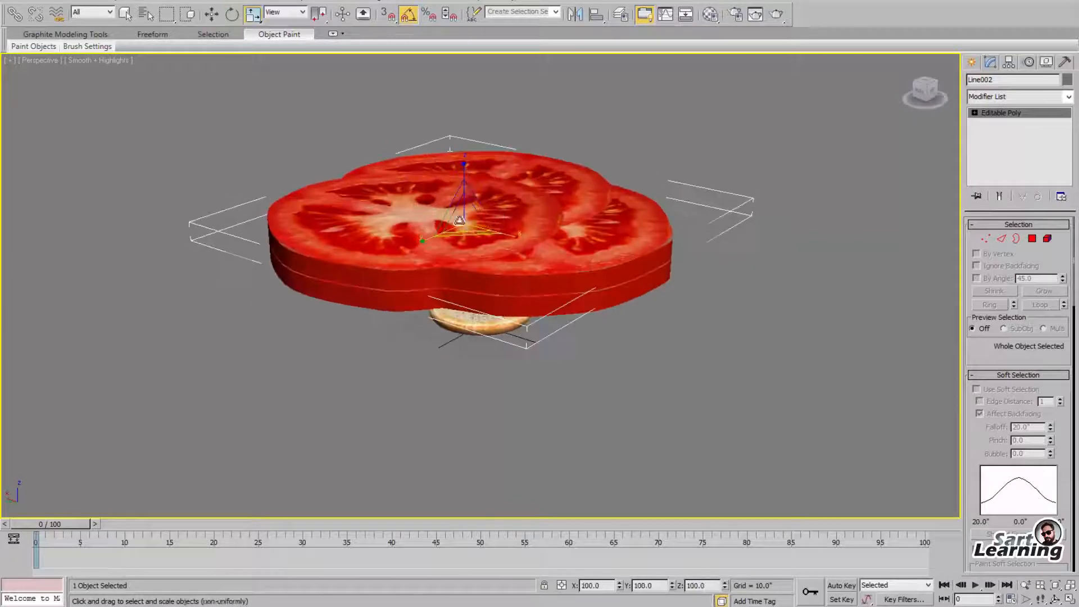
drag(462, 210, 488, 236)
key(e)
click(710, 313)
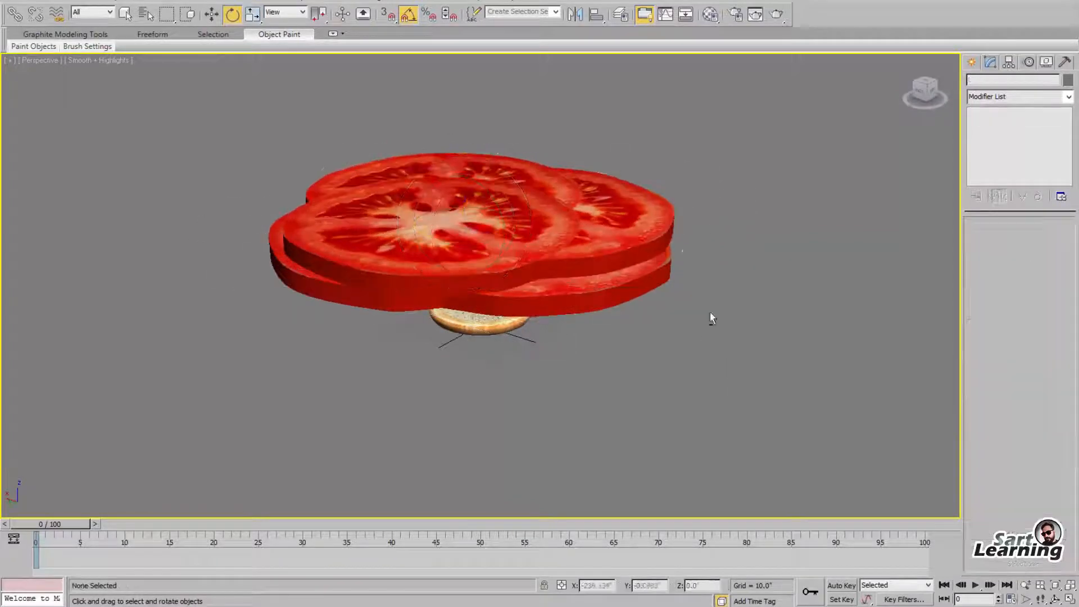
Select both tomato slices and scale them down uniformly in the Top view to roughly the bun's width
mouse_move(711, 313)
alt+middle_down()
mouse_move(729, 285)
mouse_move(697, 302)
alt+middle_up()
drag(752, 342, 759, 347)
key(alt+w)
middle_click(444, 256)
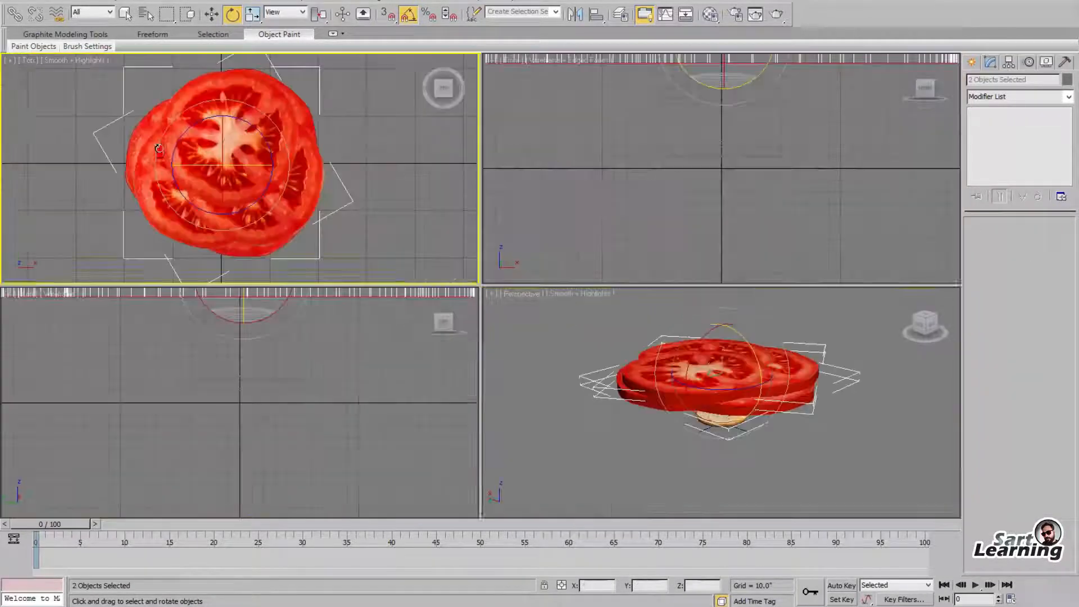
key(alt+w)
key(r)
drag(457, 272, 497, 447)
key(alt+w)
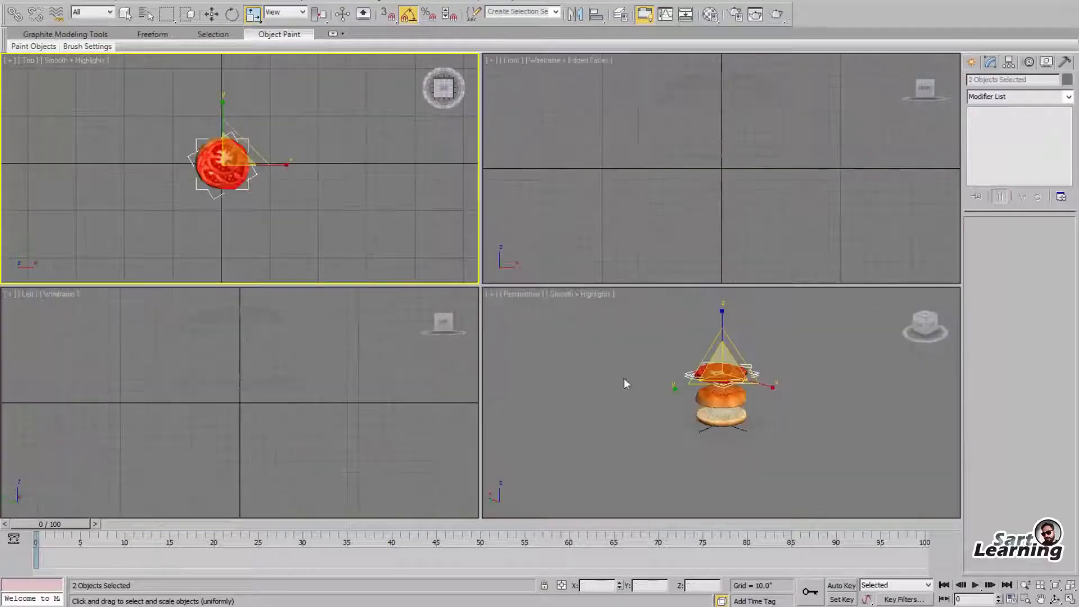
Move the two tomato slices down along Z onto the bottom bun, between the two bun halves
middle_click(624, 378)
key(w)
key(alt+w)
drag(487, 187, 490, 267)
click(648, 317)
Reselect both tomato slices and raise them about 3.6" along Z above the bottom bun
scroll(648, 317, up, 5)
alt+middle_drag(722, 384, 697, 369)
scroll(572, 334, down, 2)
alt+middle_drag(571, 334, 555, 327)
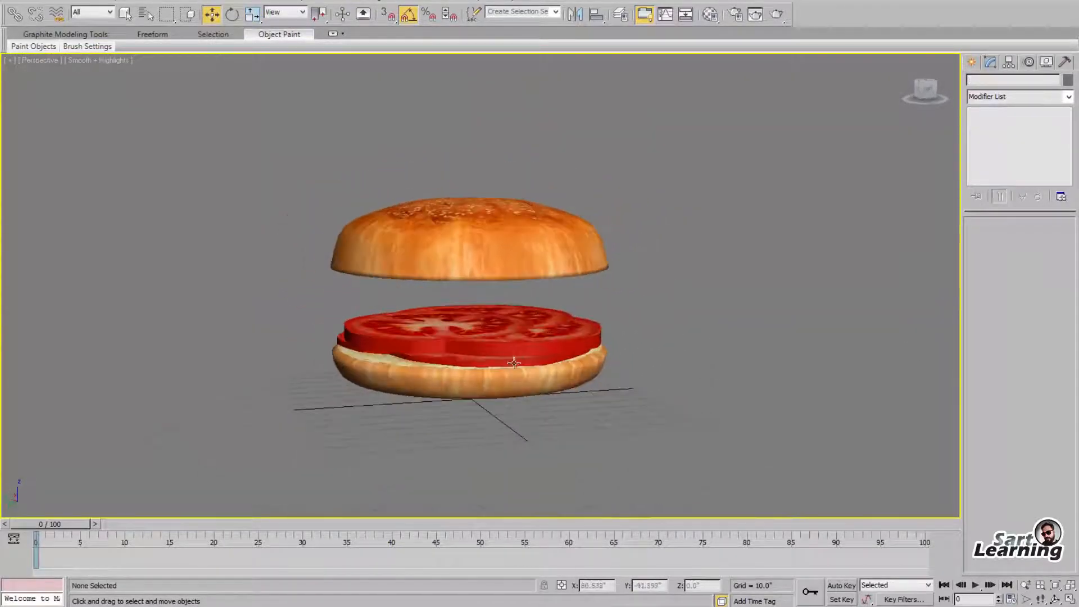
click(513, 362)
ctrl+click(517, 325)
drag(474, 299, 476, 290)
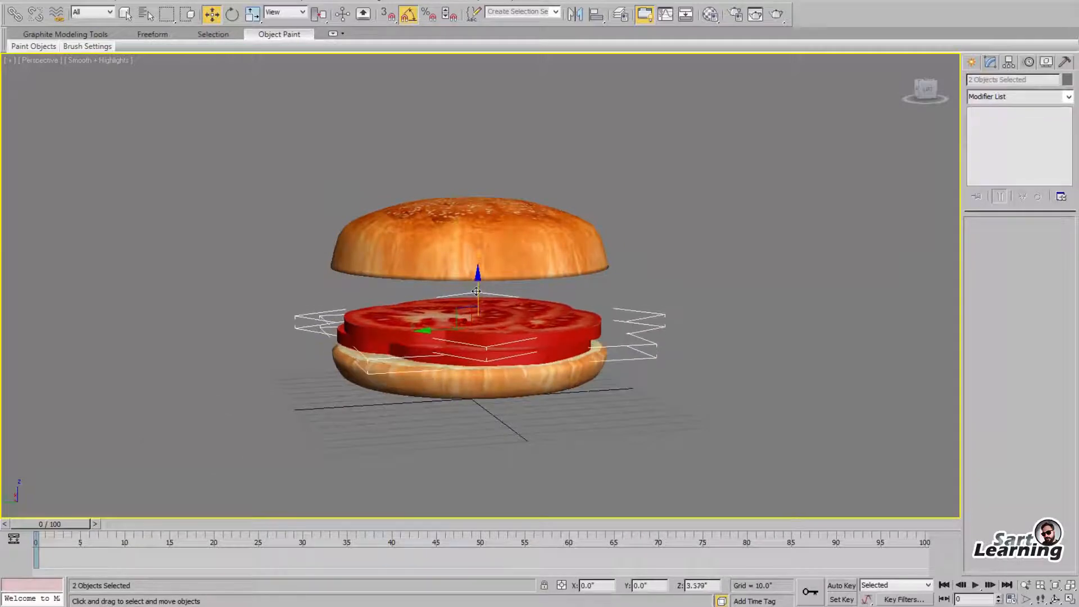
click(730, 354)
Move the upper tomato slice up against the underside of the top bun and shift it about -7.7" along X
alt+middle_drag(637, 304, 498, 310)
click(491, 328)
drag(490, 287, 492, 236)
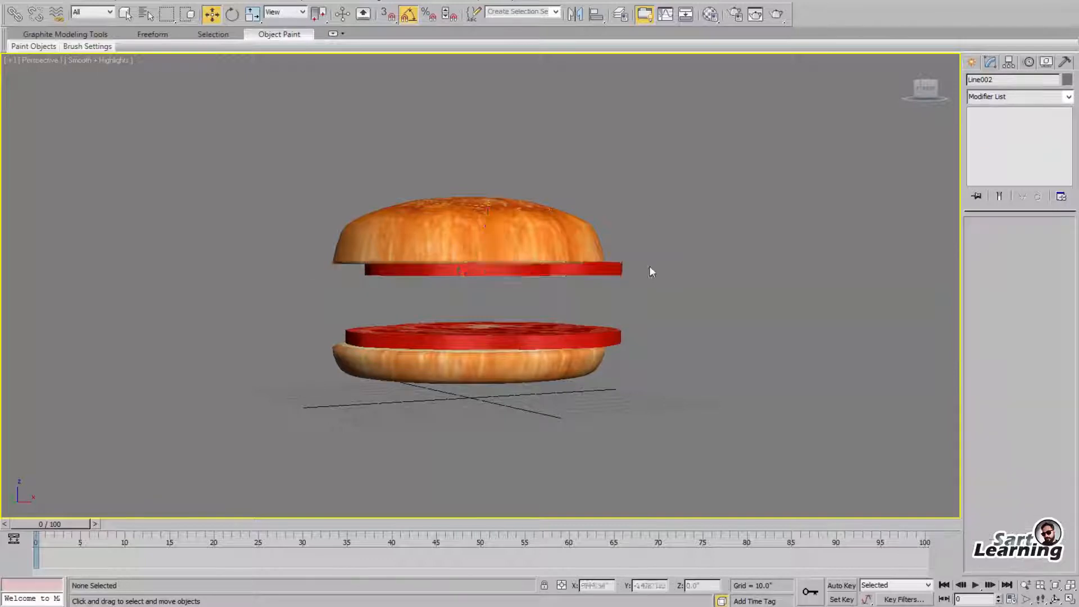
alt+middle_drag(650, 272, 614, 286)
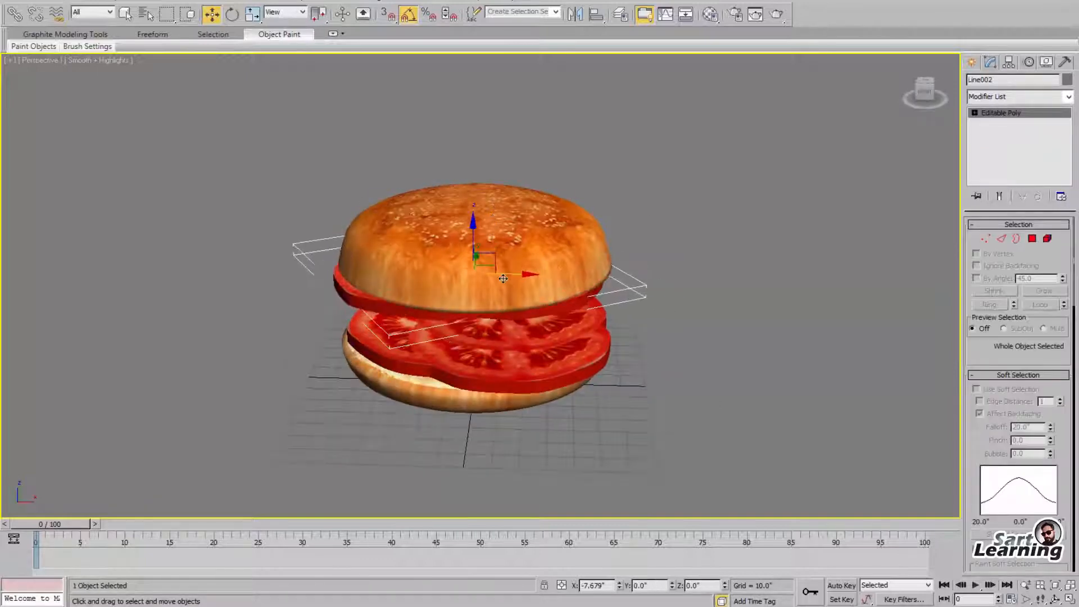
click(710, 387)
Render the Perspective view to check the burger, then close the rendered frame window
alt+middle_drag(711, 387, 686, 380)
key(shift+q)
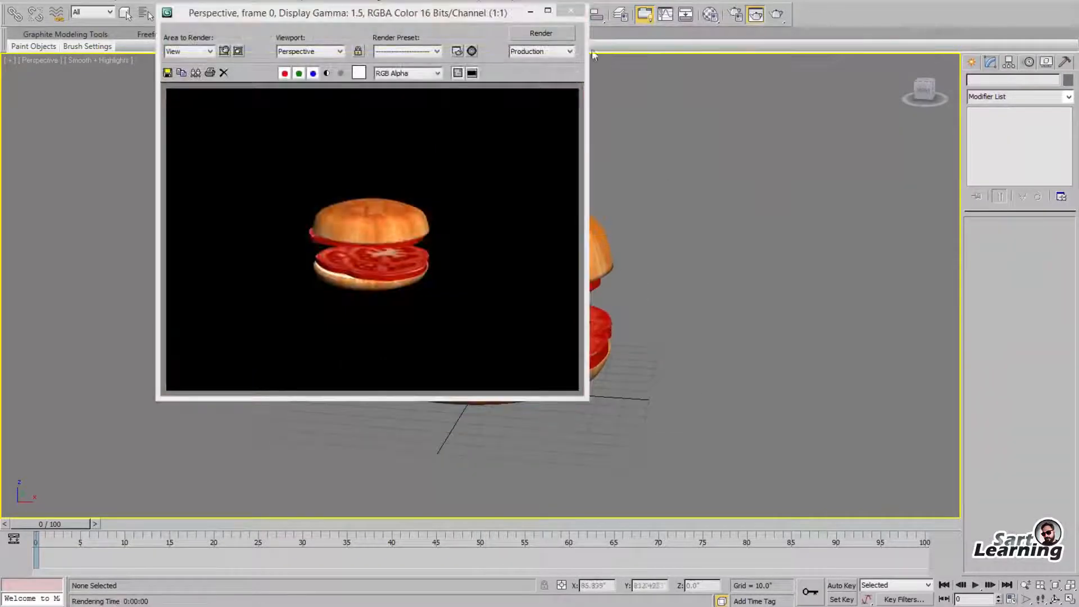
click(572, 12)
Load the burger_0002 onion PNG as the Top viewport background and move the four burger objects along X clear of the image
alt+middle_drag(704, 267, 733, 306)
key(t)
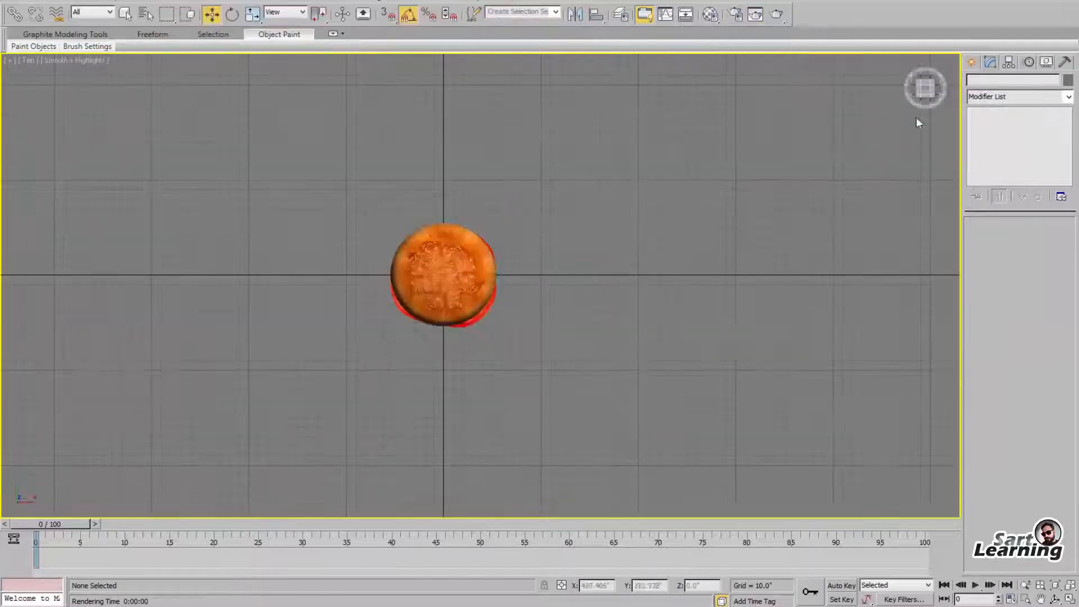
click(450, 191)
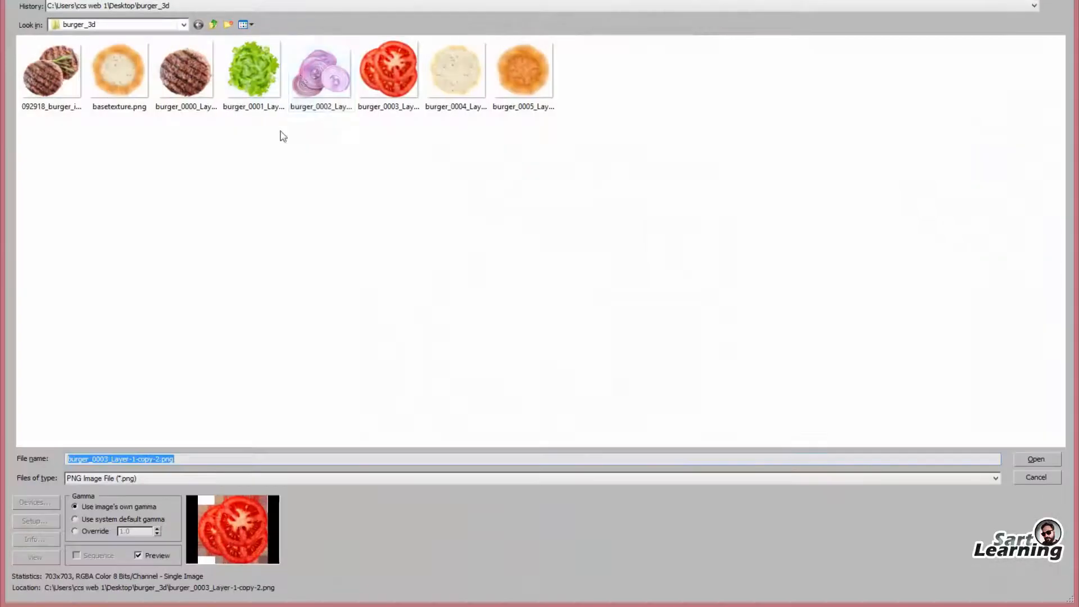
double_click(309, 84)
click(568, 420)
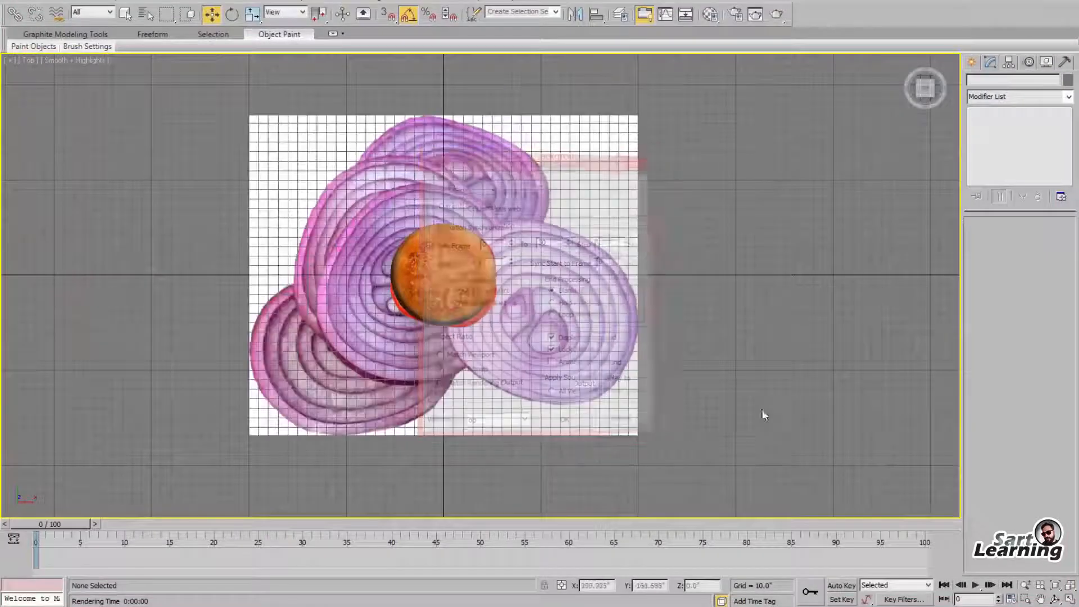
click(974, 63)
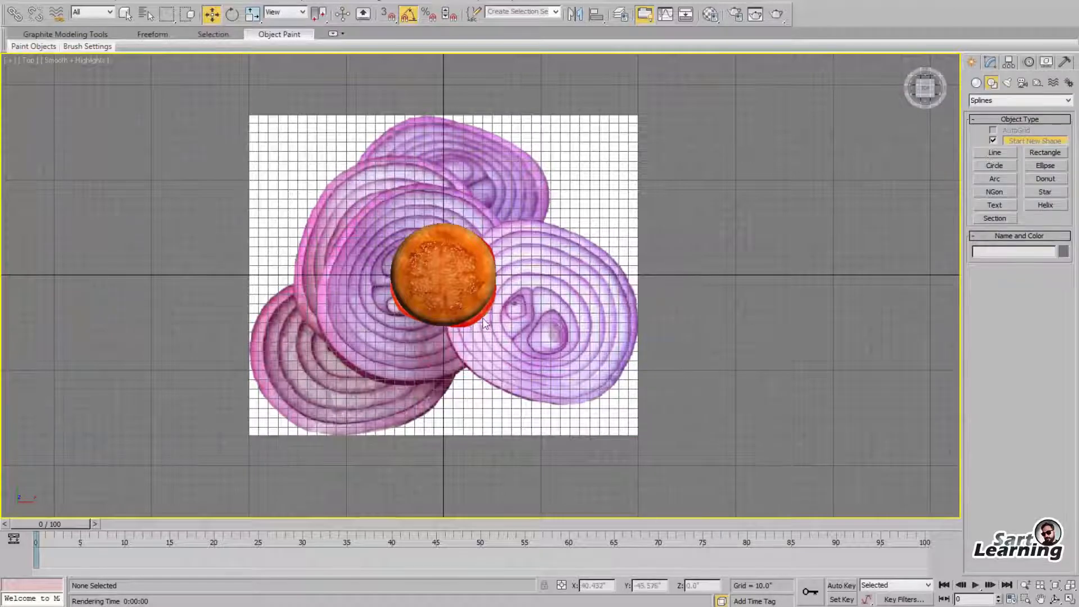
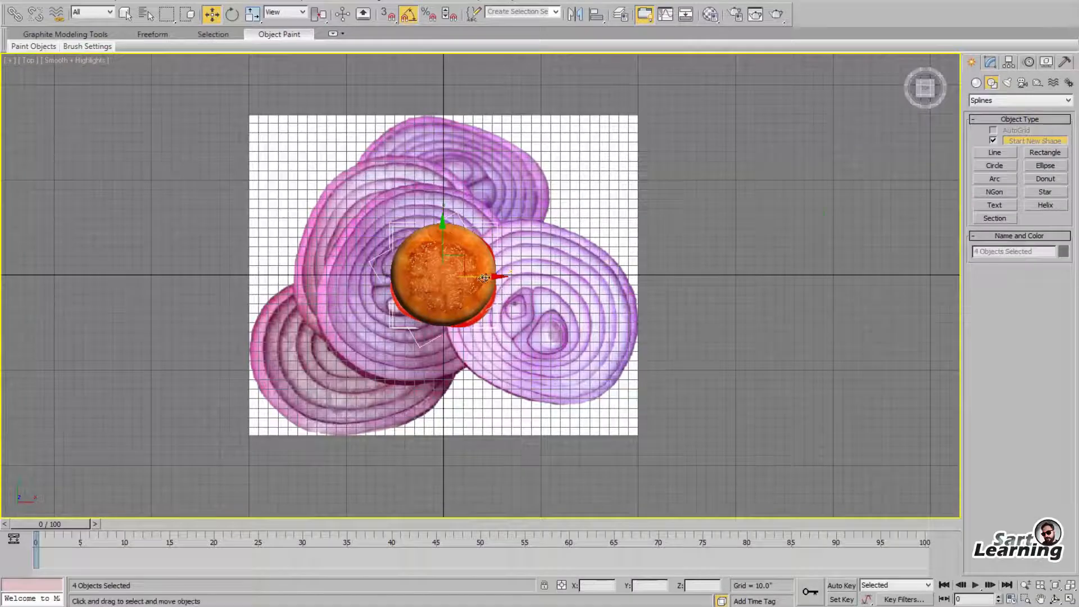
drag(482, 275, 827, 275)
Trace the outline of the unobstructed front onion slice with a closed Line spline using curved Bezier points
click(994, 156)
scroll(481, 285, up, 3)
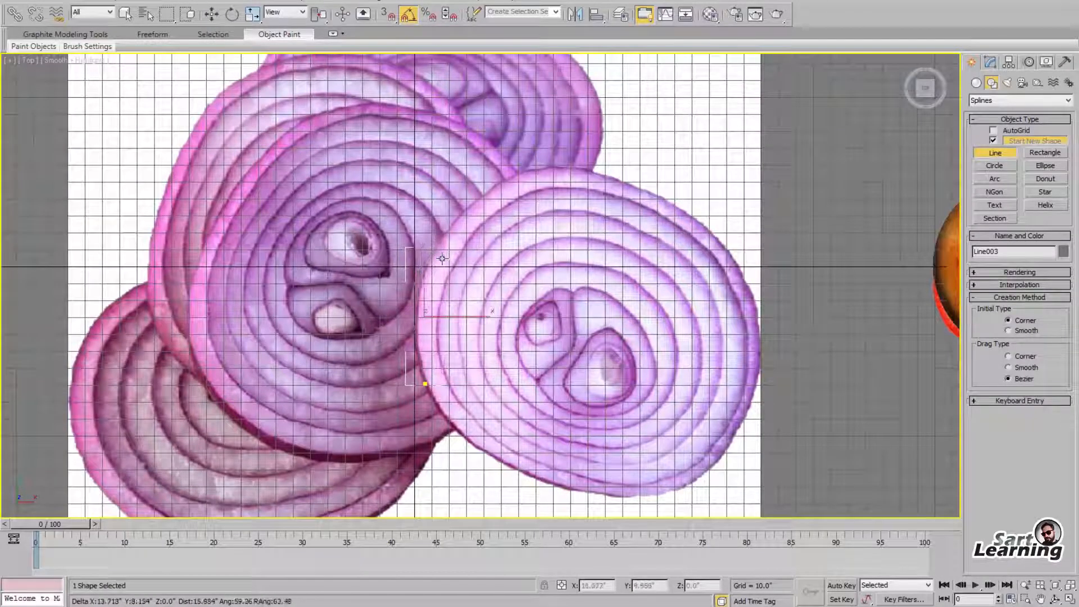
key(BackSpace)
drag(429, 267, 447, 242)
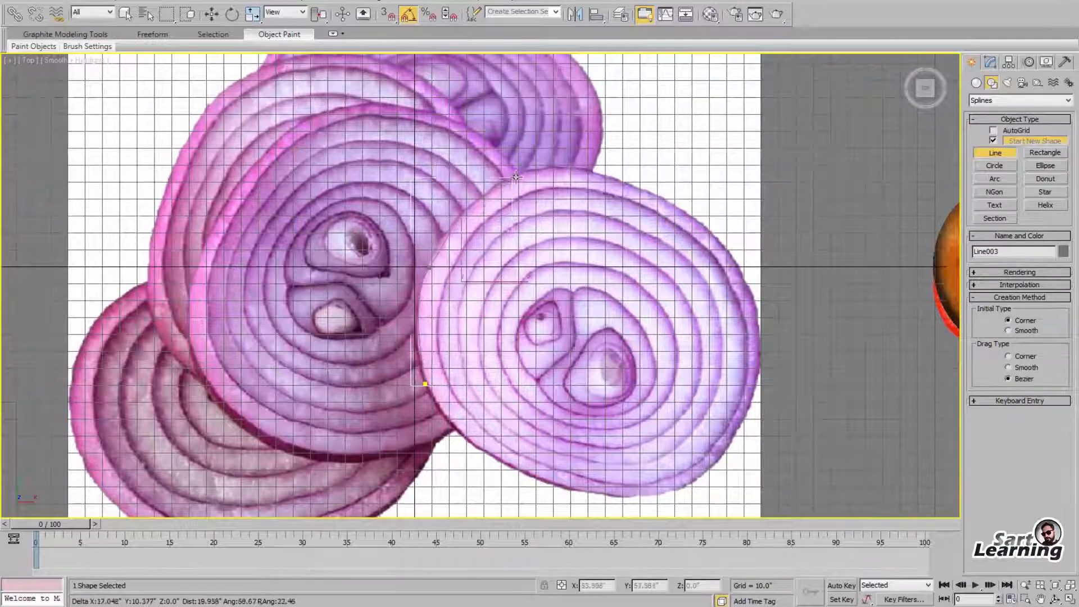
drag(561, 167, 587, 172)
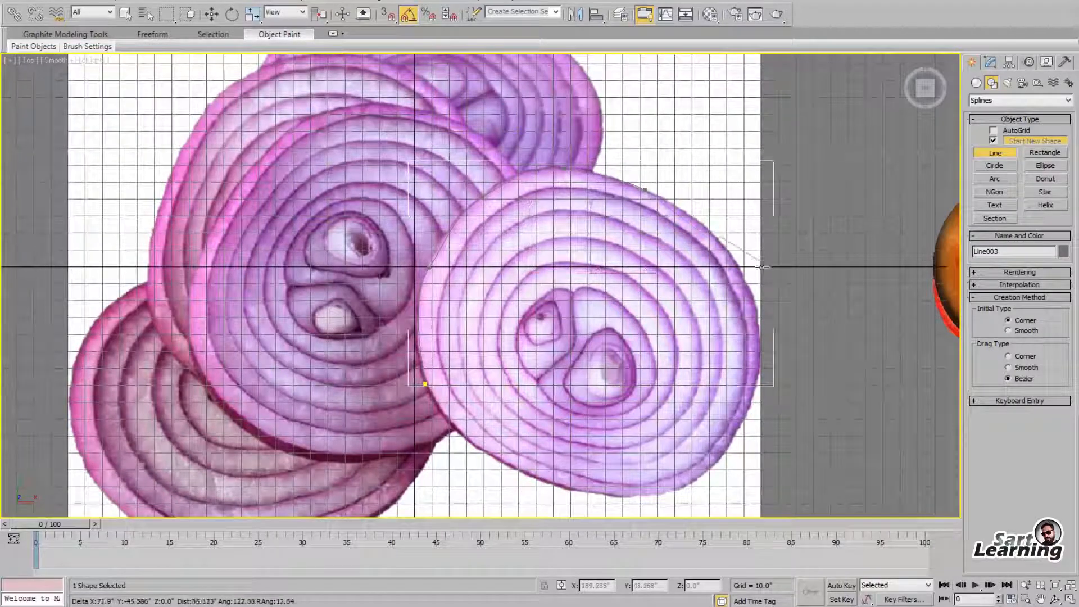
drag(743, 272, 759, 336)
drag(740, 431, 730, 445)
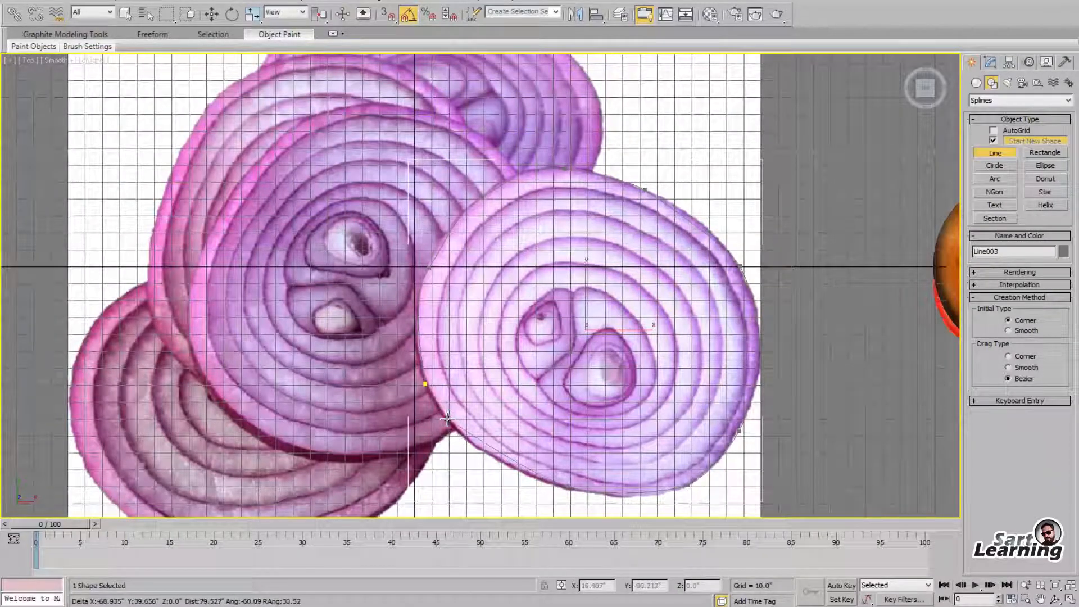
drag(424, 384, 424, 384)
click(509, 337)
right_click(649, 379)
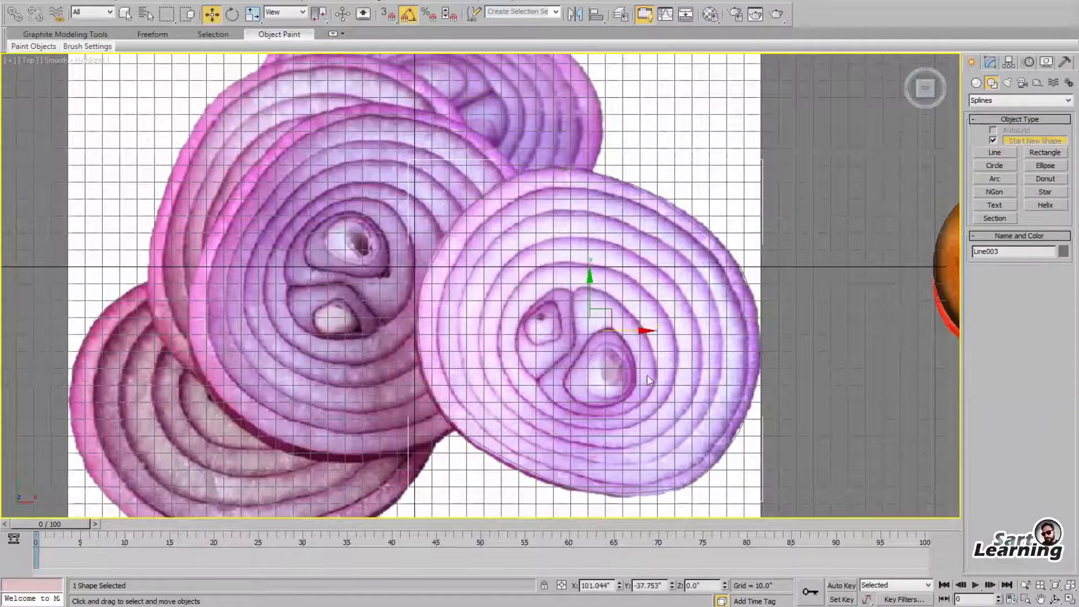
Add an Extrude modifier to the onion outline and set its amount to 14.0"
scroll(590, 251, down, 5)
scroll(868, 151, up, 1)
click(993, 63)
click(1011, 97)
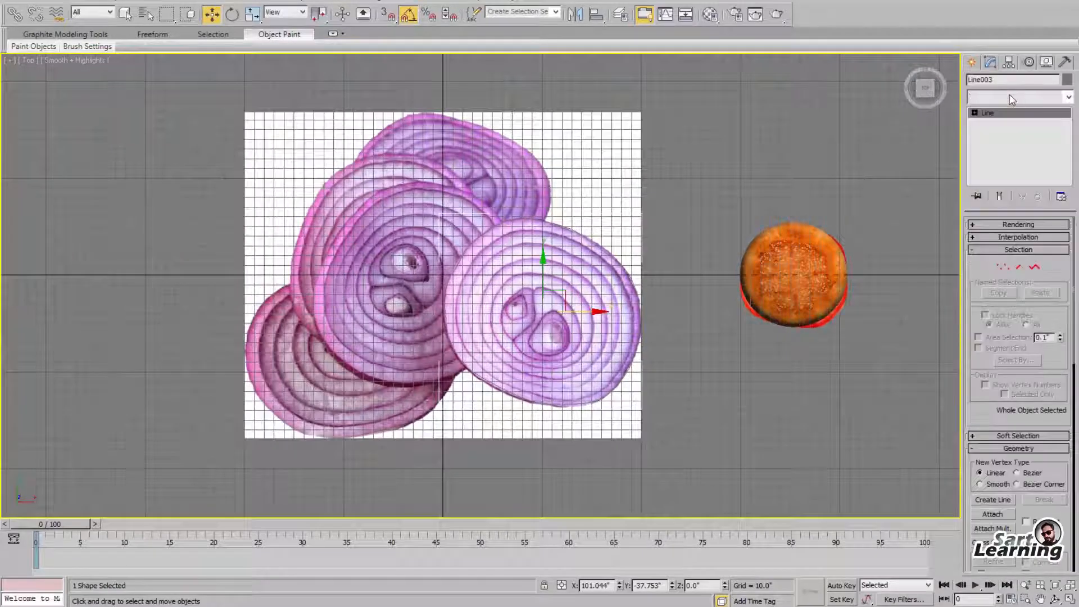
key(e)
key(x)
key(Return)
key(p)
scroll(743, 392, down, 2)
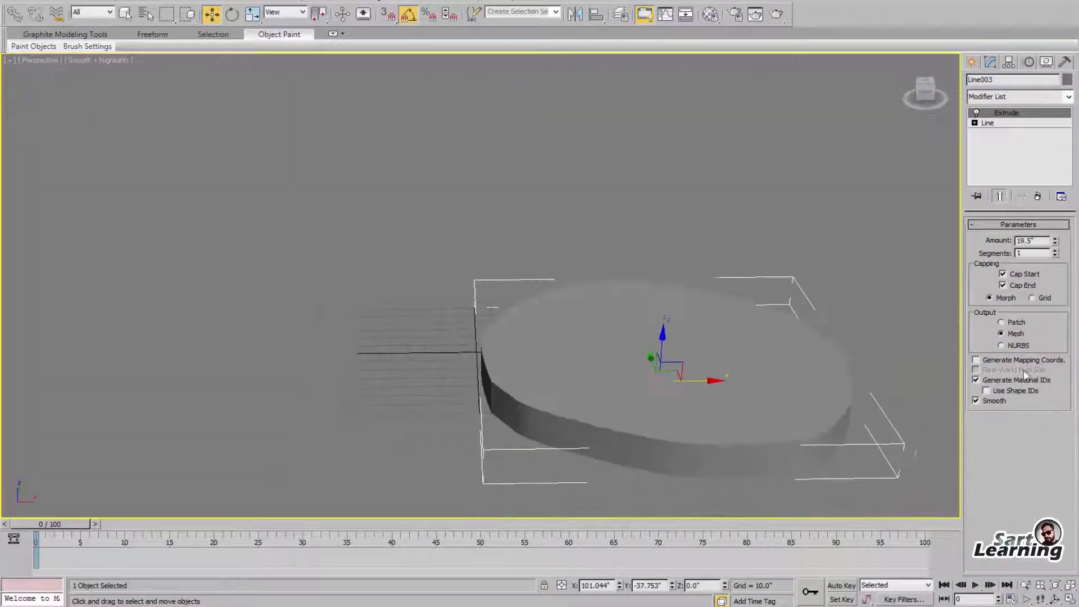
drag(1055, 246, 1054, 259)
Open the Material Editor and convert the extruded onion slice to an Editable Poly
key(m)
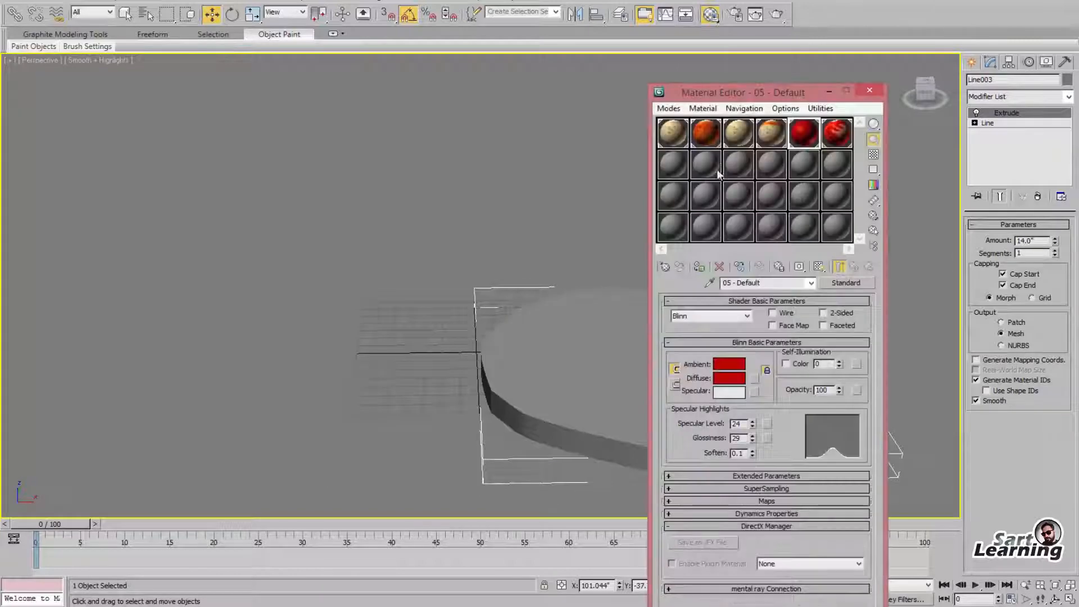
right_click(451, 264)
click(566, 387)
middle_drag(567, 388, 349, 388)
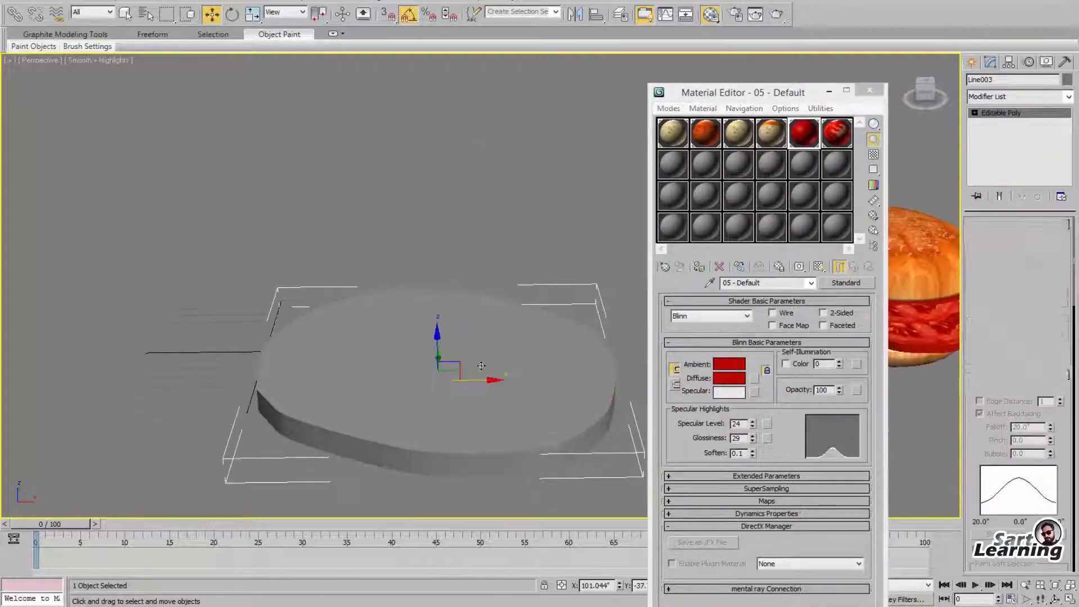
Apply the 07 - Default material with burger_0002_Layer-1.png as diffuse map to the onion's top and bottom polygons, shown in the viewport
key(4)
click(478, 431)
ctrl+click(562, 339)
alt+middle_drag(478, 431, 523, 422)
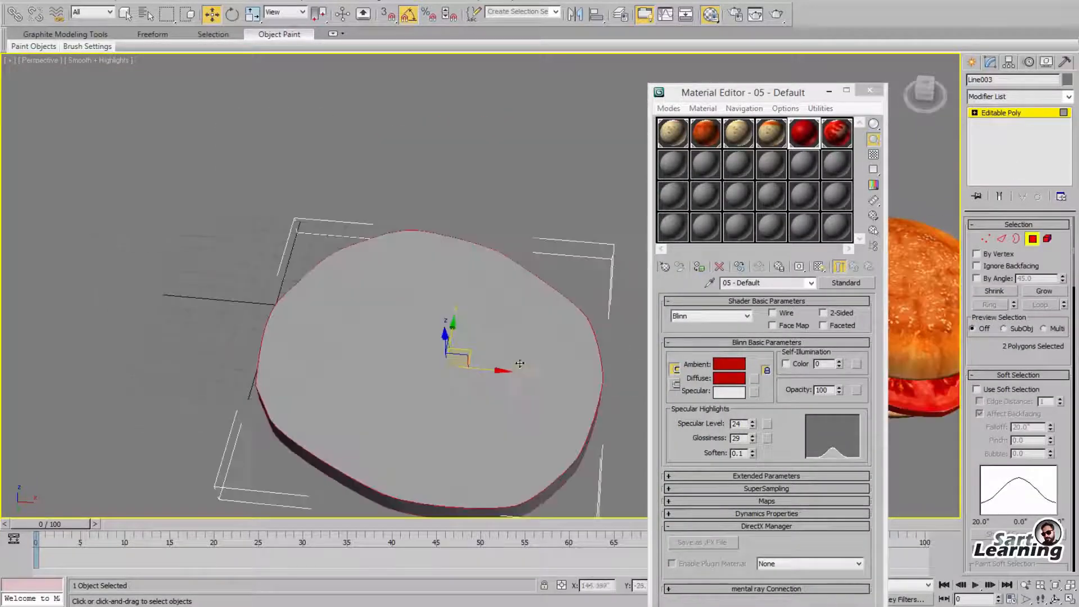
click(683, 171)
click(754, 378)
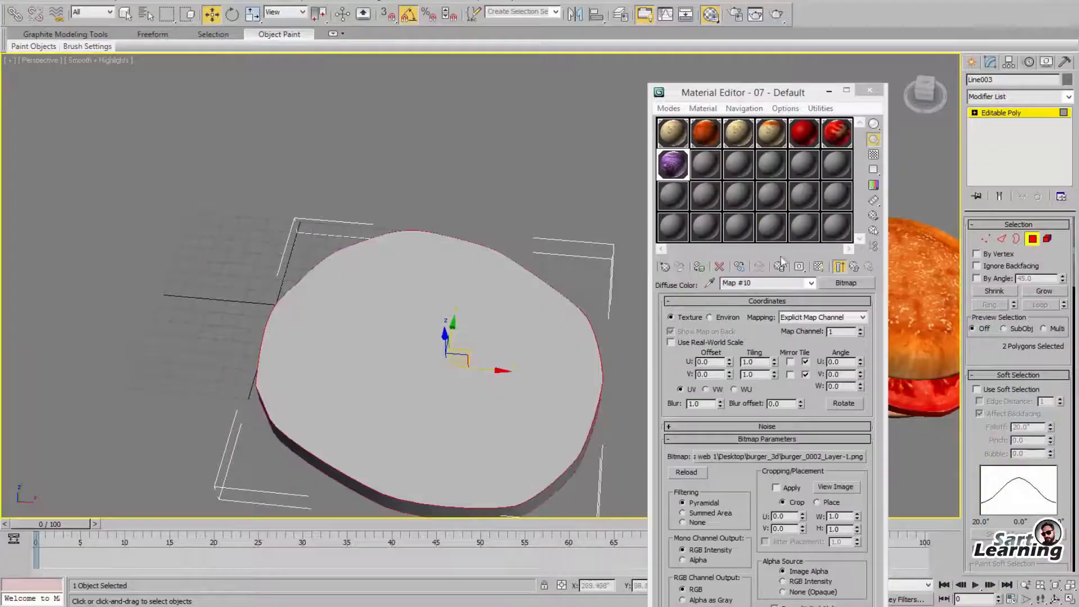
click(819, 267)
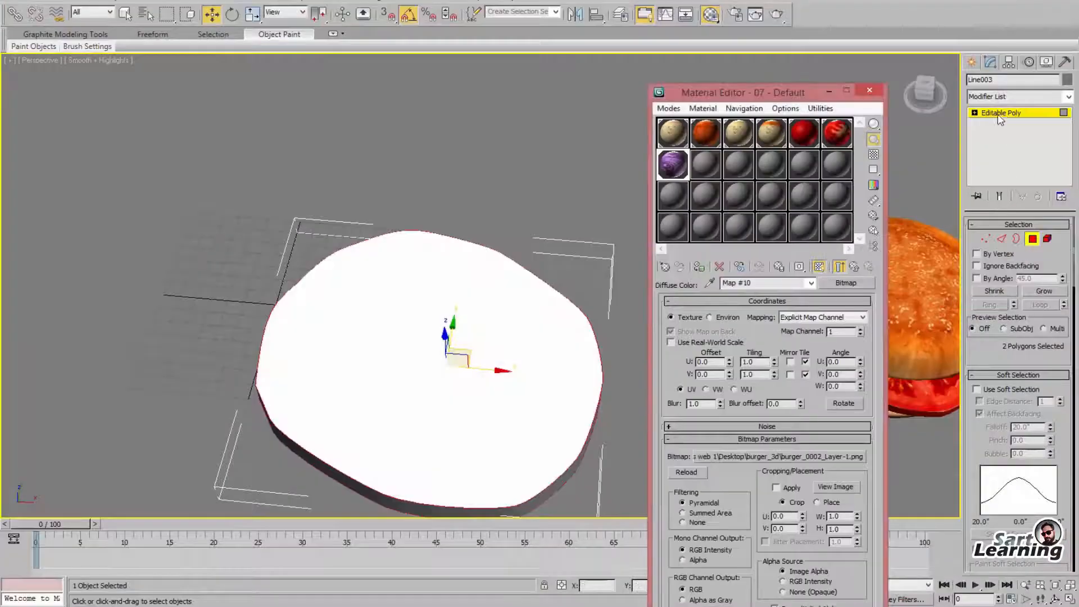
Add a planar UVW Mapping modifier to the onion's selected top and bottom polygons
click(1006, 97)
key(u)
key(u)
key(Return)
Scale and move the UVW Mapping gizmo in the Top view until the onion texture lines up with the background image
key(t)
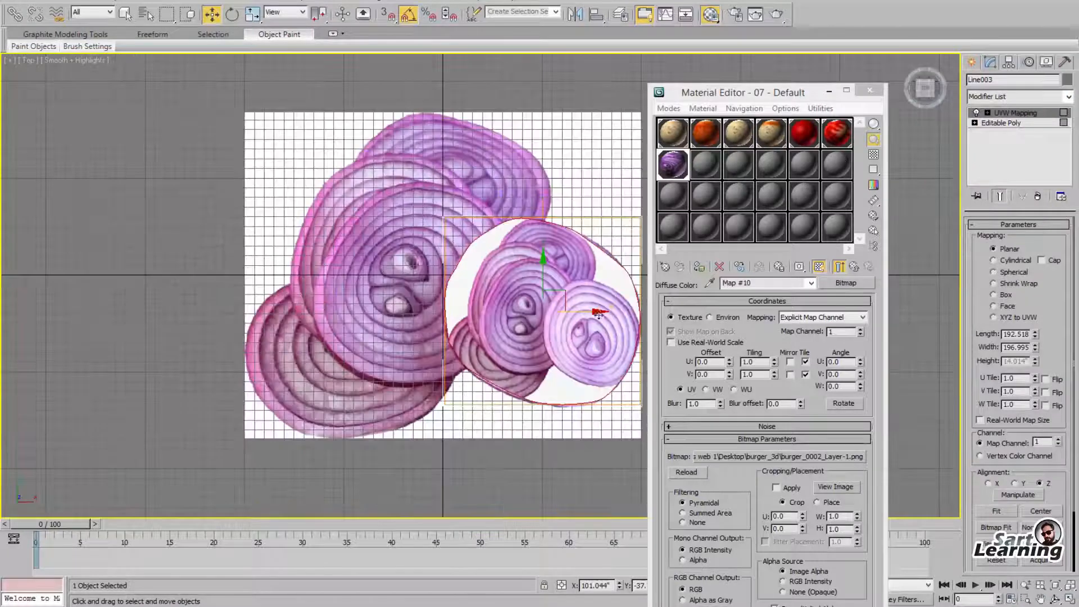
key(1)
key(r)
drag(553, 311, 462, 257)
key(w)
key(w)
key(r)
drag(441, 217, 444, 226)
drag(500, 276, 507, 288)
Collapse the mapped onion slice to an Editable Poly and clear the selection
key(p)
key(w)
right_click(488, 309)
mouse_move(512, 430)
click(619, 435)
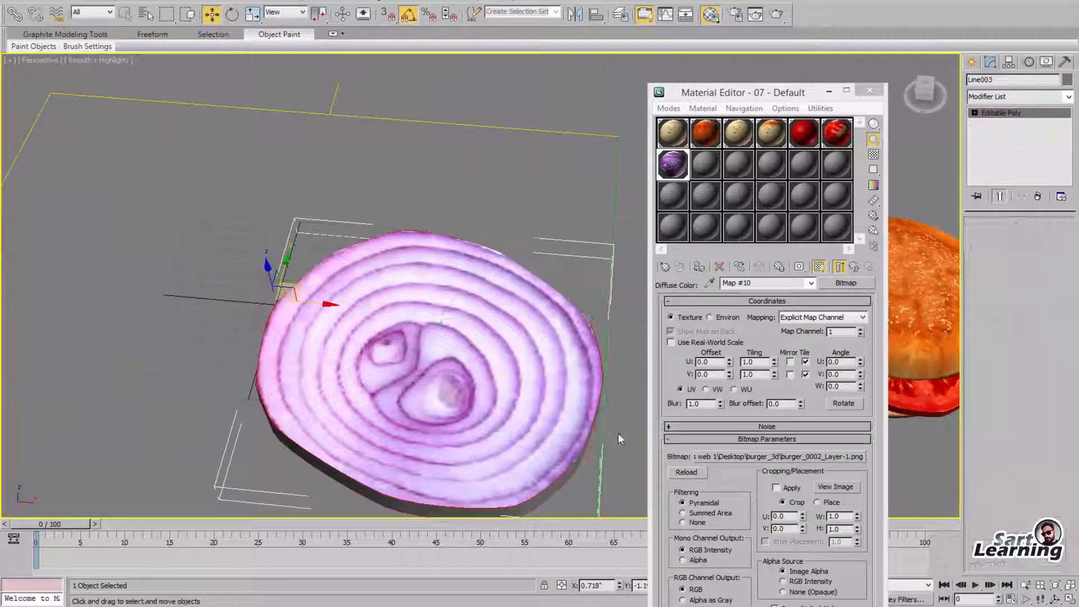
alt+middle_drag(618, 435, 524, 374)
Select polygons on the onion slice's side, pick the 08 - Default material and open its diffuse colour selector
click(531, 385)
alt+middle_drag(430, 328, 584, 364)
click(703, 164)
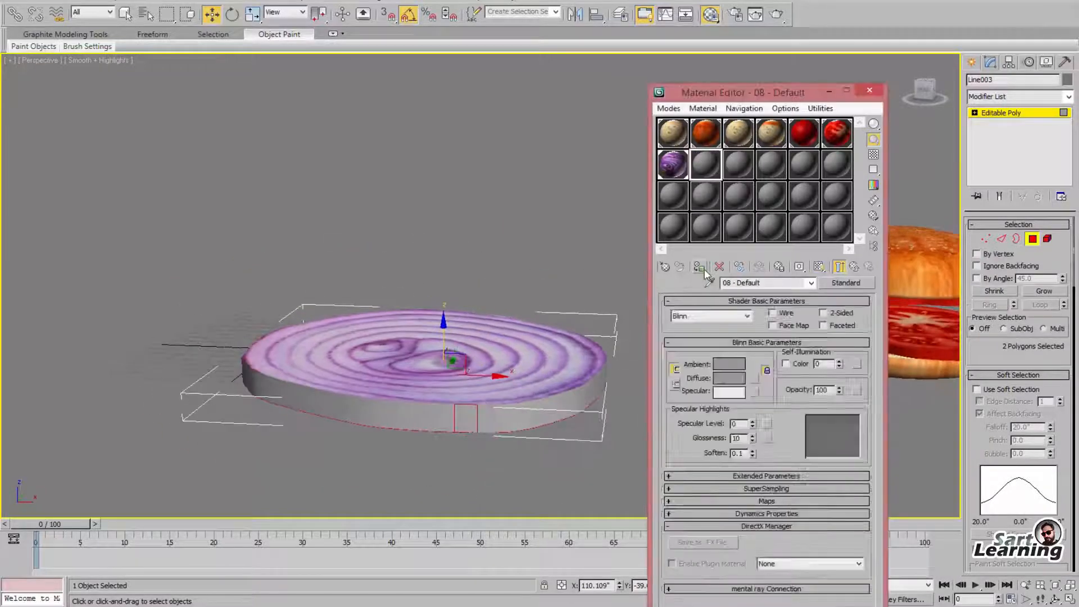
click(729, 377)
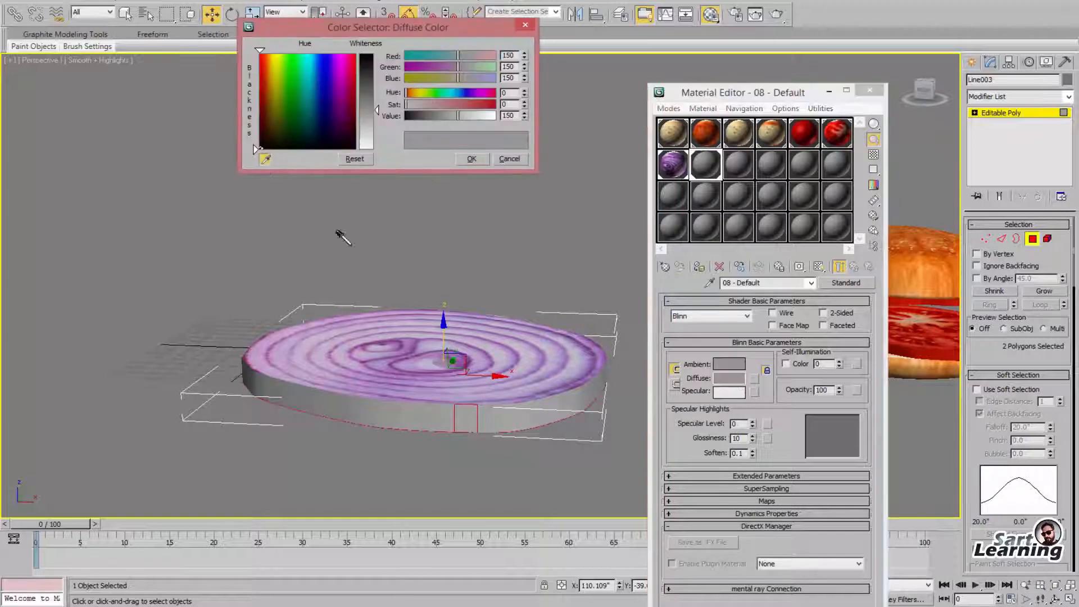
Sample the onion's purple as the diffuse colour of material 08 - Default and darken it to a deep purple
click(396, 356)
click(723, 383)
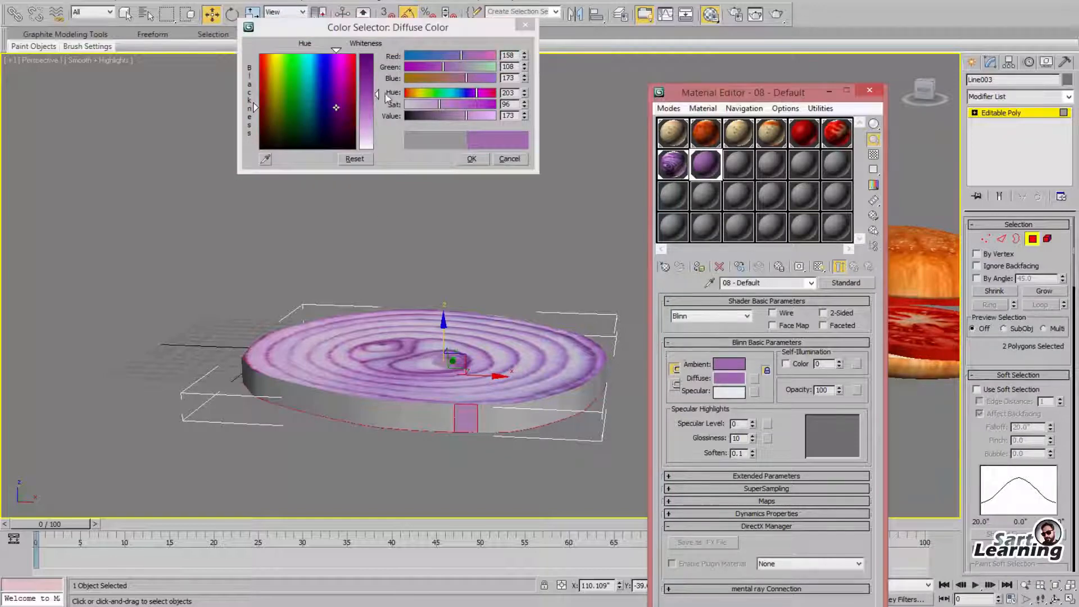
drag(379, 95, 379, 65)
click(474, 159)
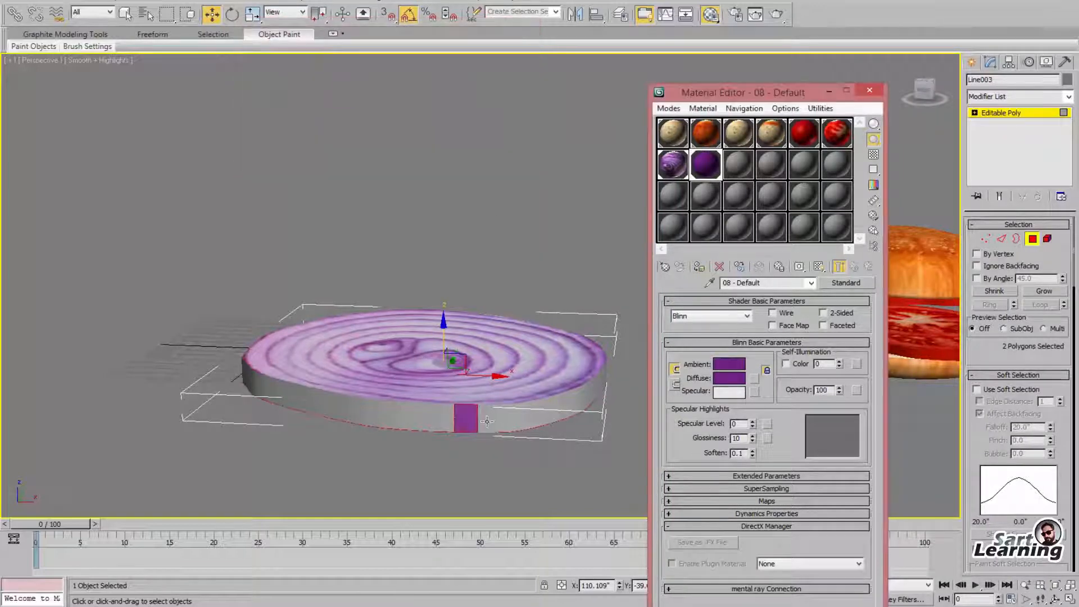
Select the onion slice's side polygons and assign the dark purple material 08 - Default to them
shift+click(508, 427)
click(711, 308)
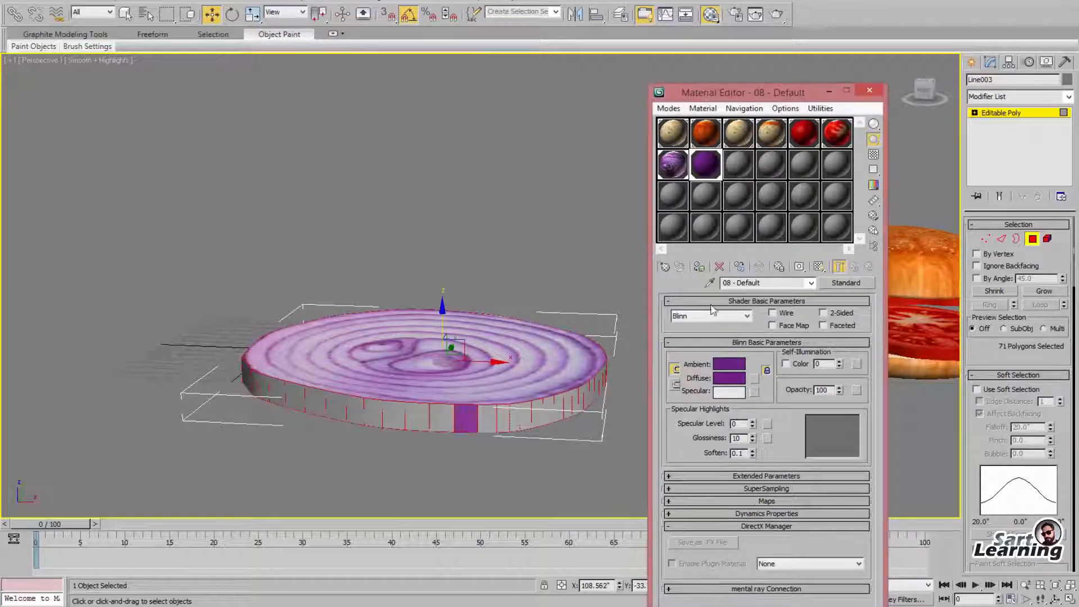
click(700, 269)
click(400, 236)
alt+middle_drag(400, 236, 419, 267)
click(870, 91)
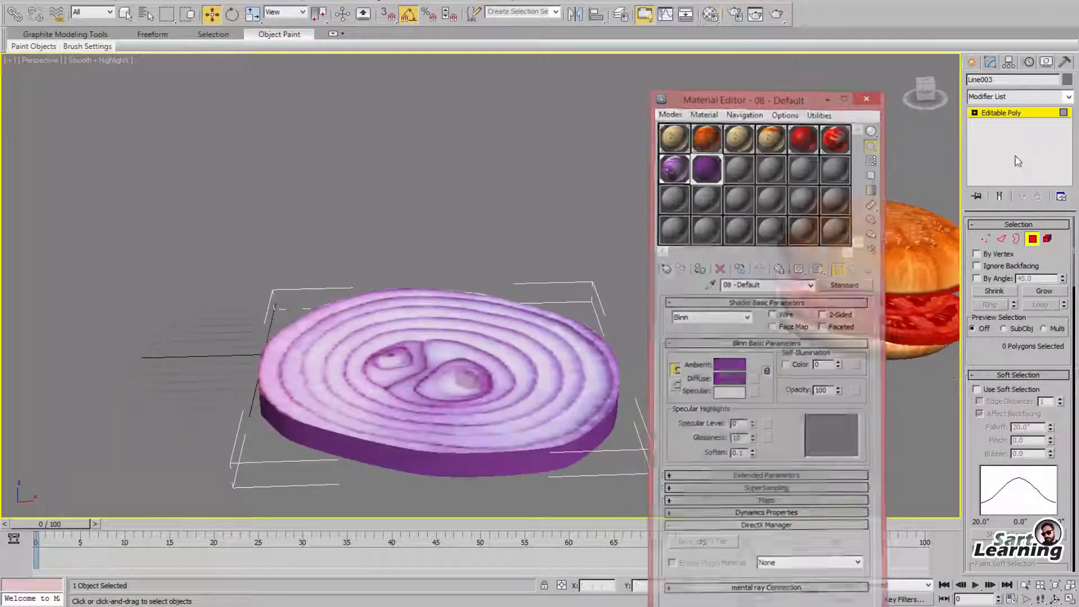
Scale the onion slice down in the top view and hide the viewport background image
click(971, 64)
key(t)
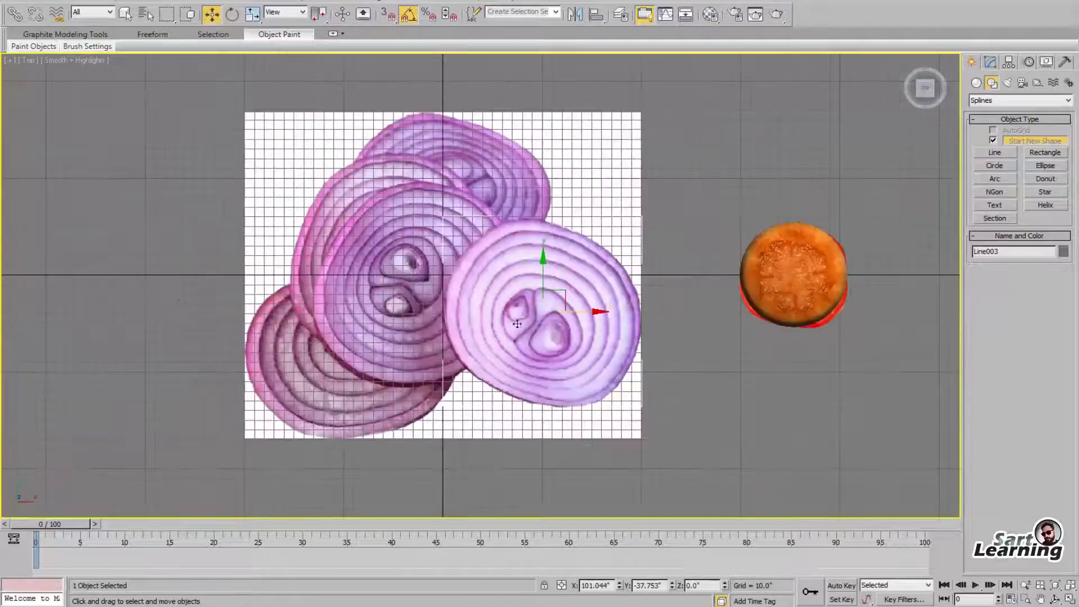
drag(546, 298, 557, 357)
key(alt+v)
click(626, 287)
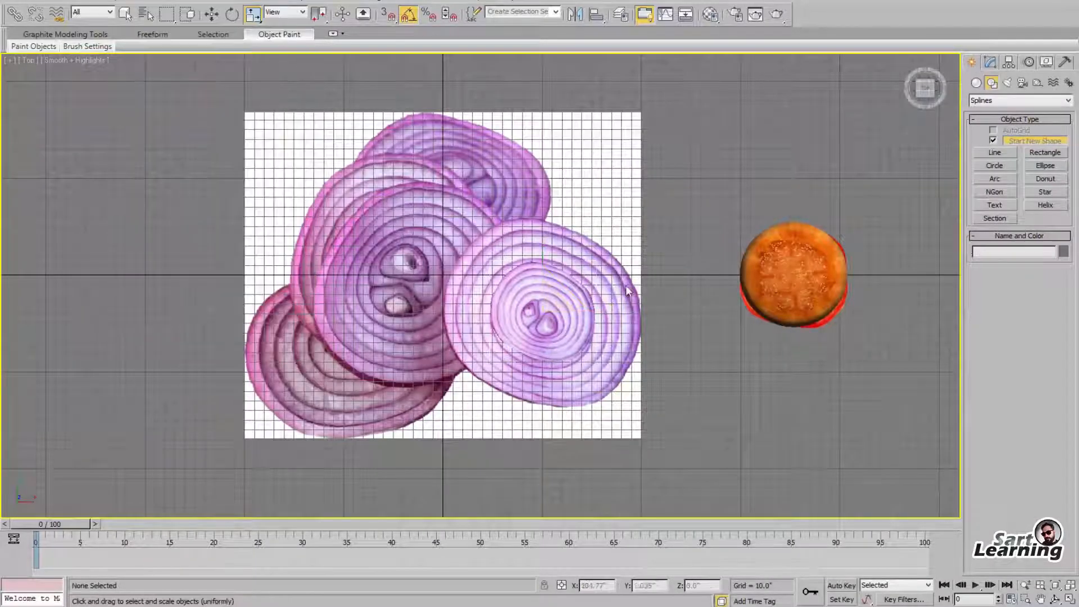
key(alt+b)
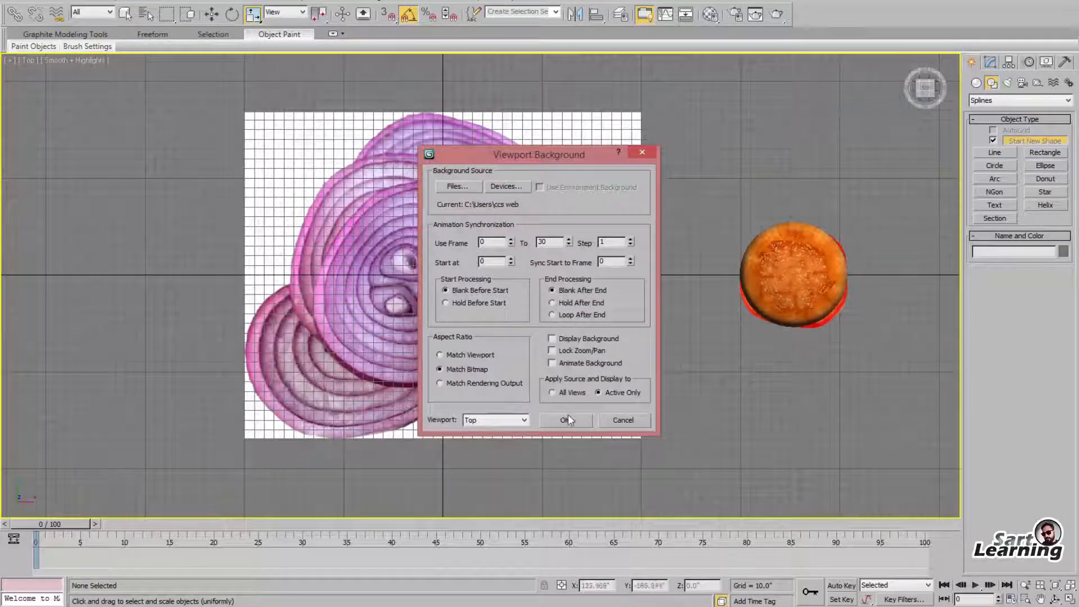
click(565, 420)
Move the onion slice over to the burger and raise it between the lower and upper tomato layers
key(w)
drag(562, 296, 829, 268)
key(p)
alt+middle_drag(675, 399, 668, 316)
drag(665, 295, 665, 257)
key(z)
alt+middle_drag(744, 310, 714, 313)
scroll(534, 312, down, 2)
Shrink the onion slice further and shift it towards one side of the lower tomato layer
key(r)
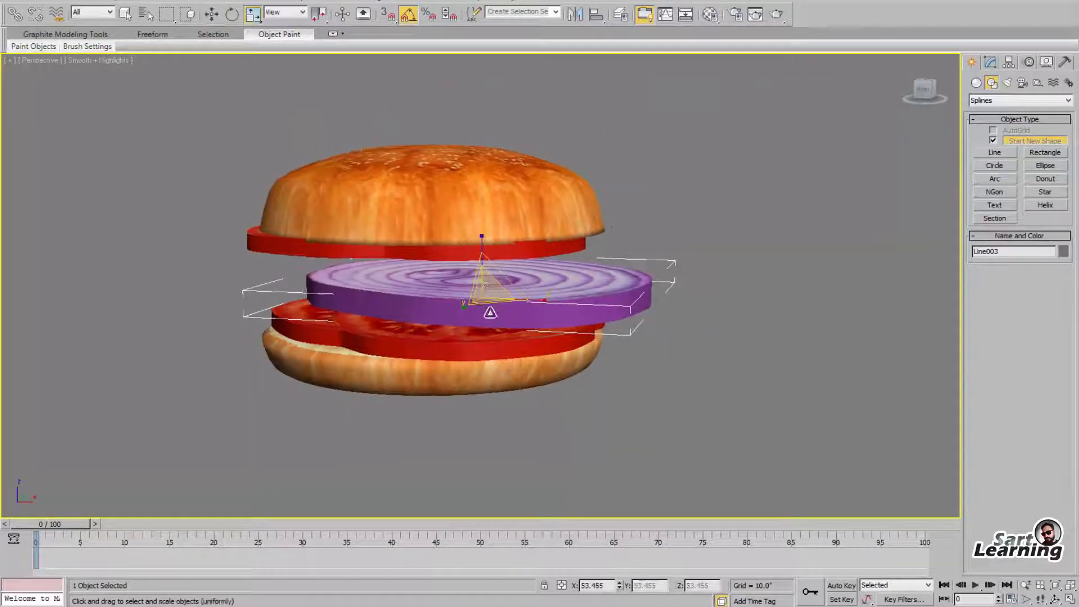
drag(489, 308, 489, 340)
key(w)
drag(528, 302, 576, 305)
alt+middle_drag(576, 305, 548, 322)
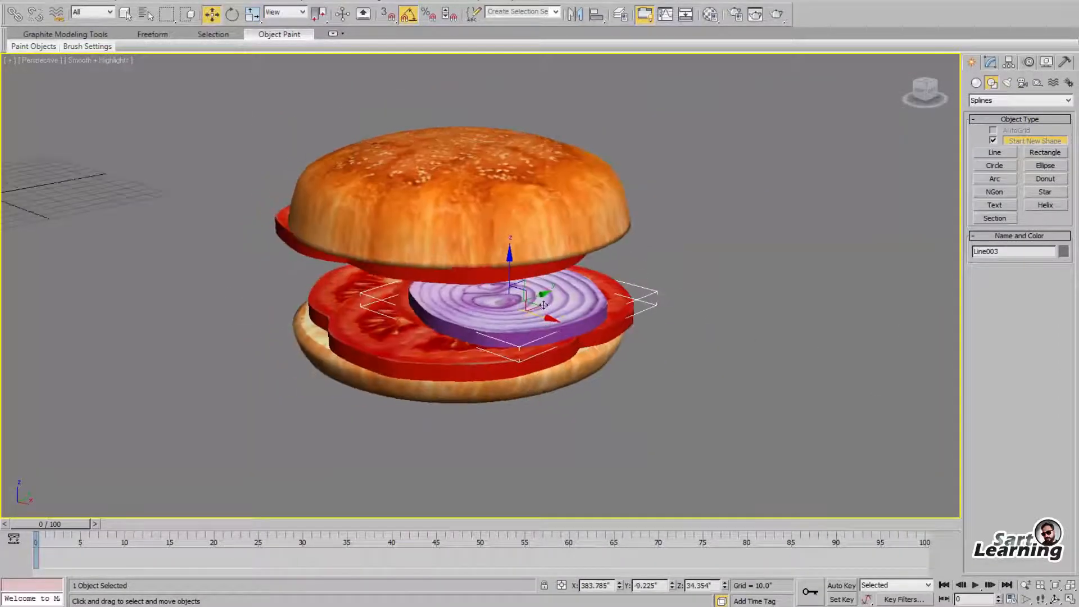
drag(532, 296, 547, 292)
alt+middle_drag(547, 291, 585, 278)
drag(556, 293, 564, 294)
Clone the onion slice as one copy, offset beside the original in the top view
key(t)
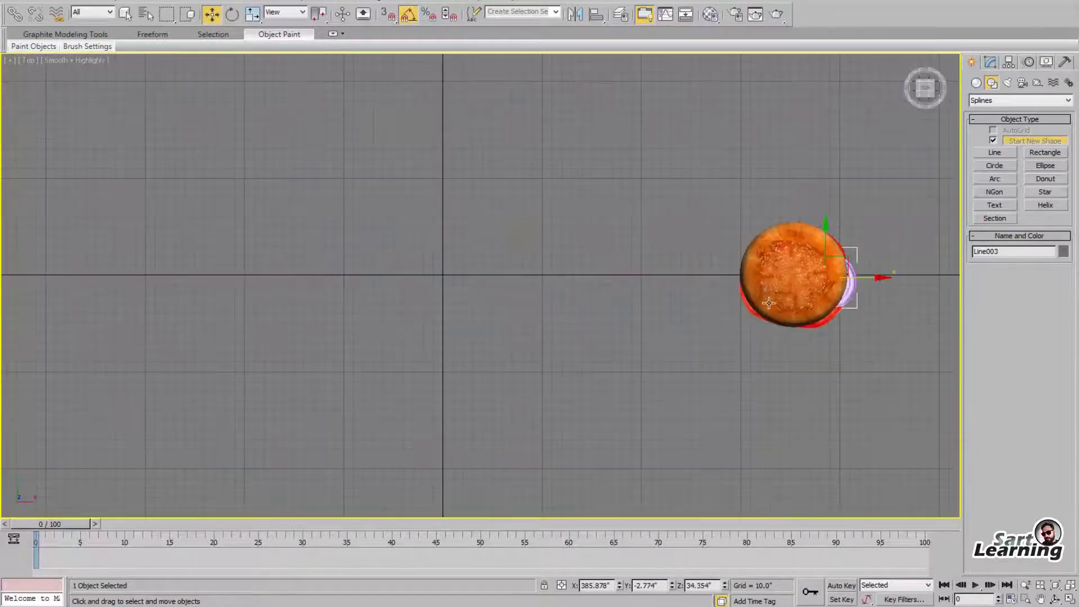
middle_drag(820, 287, 652, 303)
key(F3)
scroll(821, 318, up, 4)
middle_drag(877, 293, 692, 296)
key(F3)
shift+drag(696, 297, 618, 315)
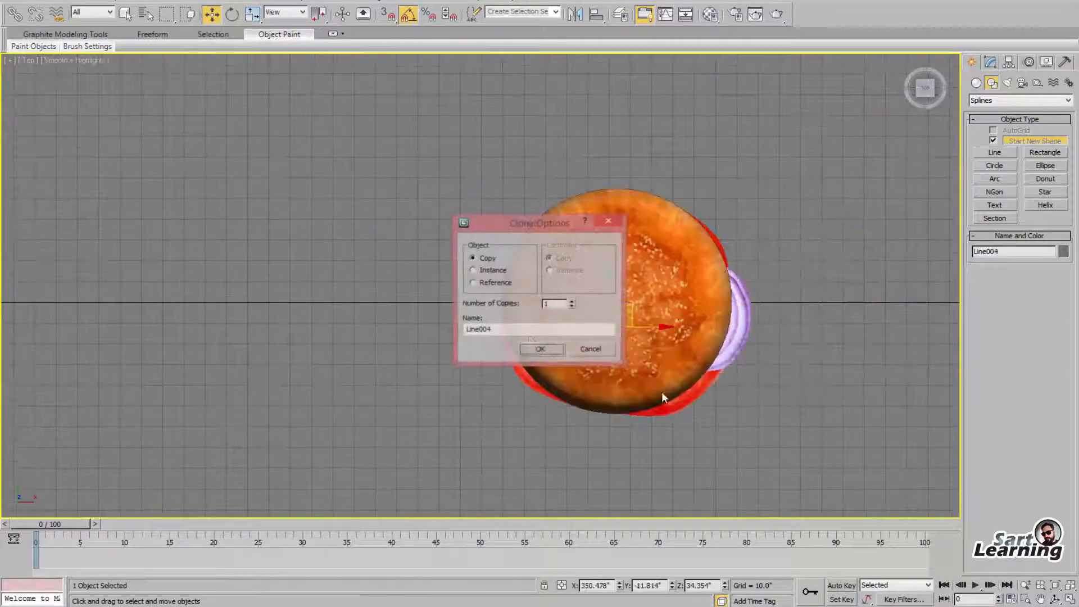
click(536, 351)
Move both onion slices out of the burger into the empty area beside it
ctrl+click(728, 336)
drag(685, 317, 337, 317)
click(439, 365)
Raise the copied onion slice slightly and tilt it so it overlaps the first slice
key(alt+w)
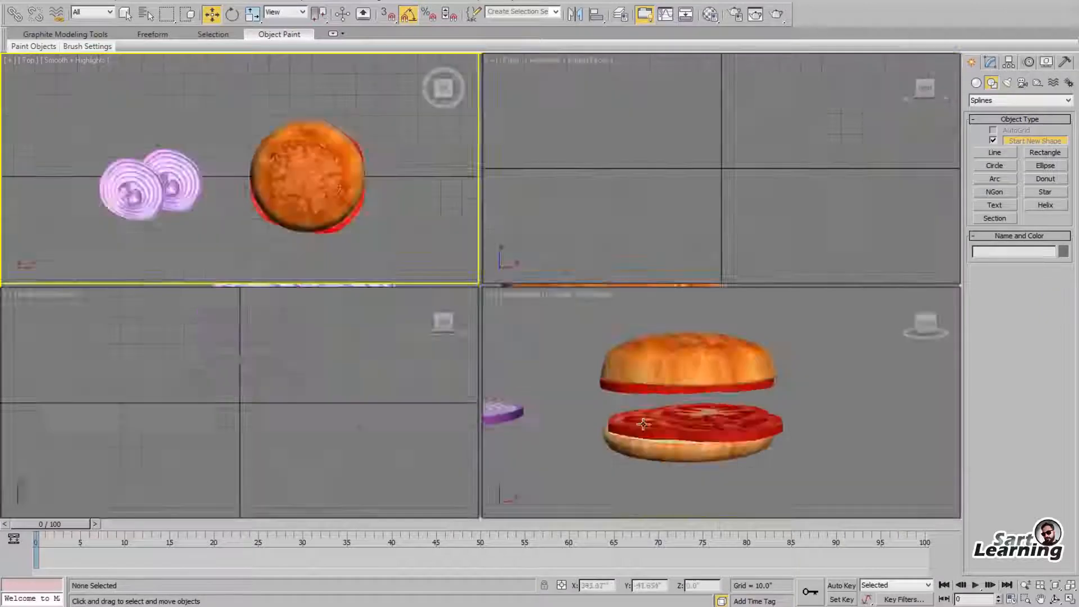
click(540, 348)
key(alt+w)
middle_drag(497, 320, 877, 339)
click(325, 336)
drag(304, 316, 304, 302)
key(e)
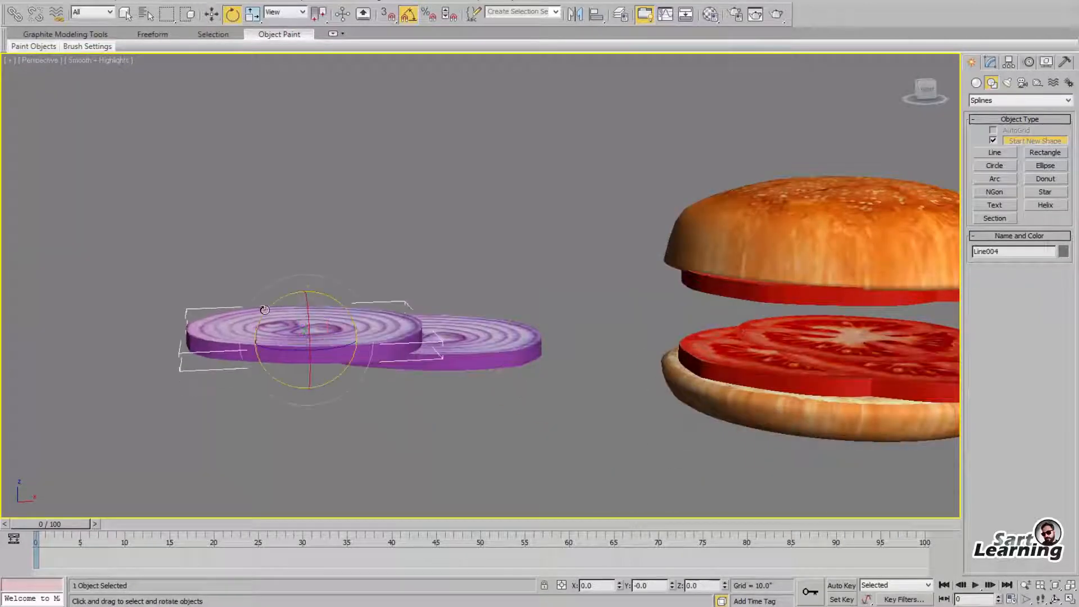
drag(340, 378, 357, 369)
Clone the tilted onion slice as a third slice placed behind the other two
key(w)
click(363, 242)
alt+middle_drag(362, 241, 390, 278)
click(365, 393)
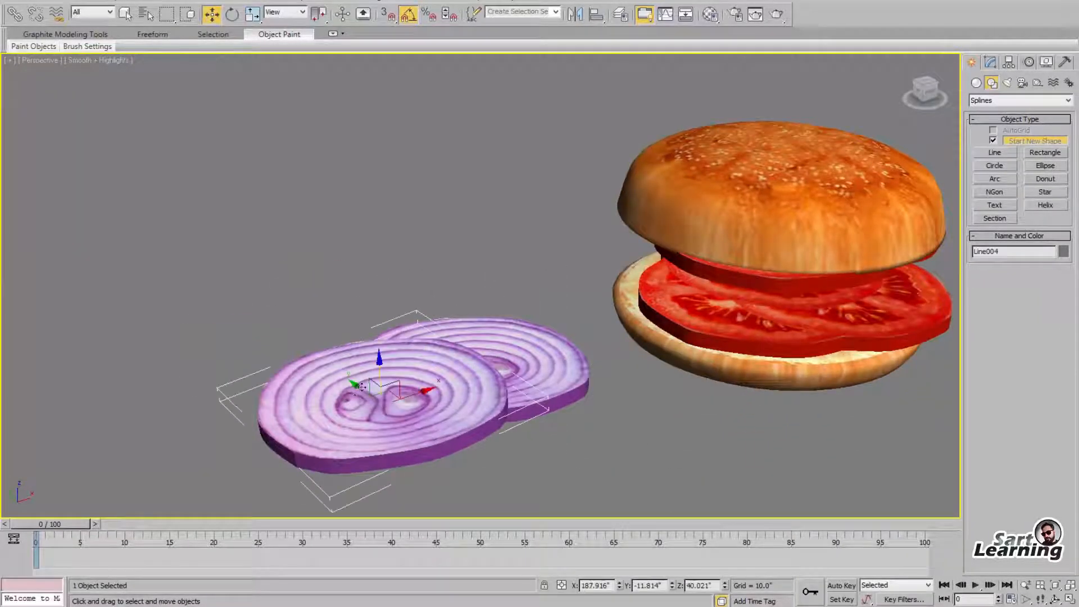
mouse_move(366, 394)
shift+mouse_down()
mouse_move(259, 312)
mouse_move(299, 322)
shift+mouse_up()
click(550, 352)
key(e)
key(w)
Select all three onion slices and group them as Group001
click(507, 237)
alt+middle_drag(507, 237, 478, 253)
drag(244, 205, 513, 440)
click(108, 1)
click(123, 16)
click(549, 317)
Move the onion group into the burger and lower it onto the bottom tomato layer
key(alt+w)
right_click(402, 247)
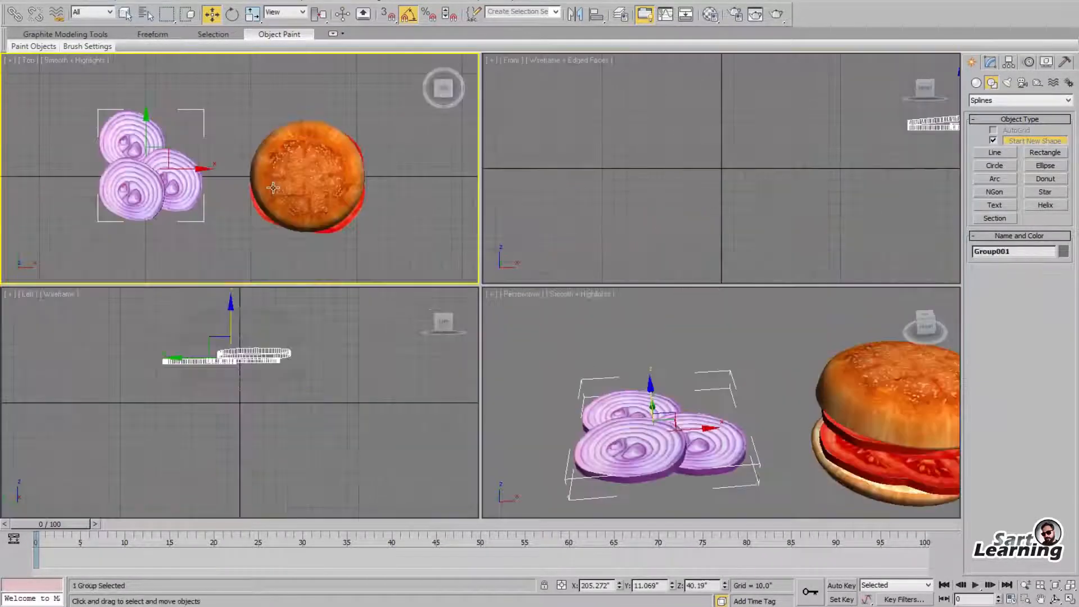
key(alt+w)
drag(313, 268, 638, 283)
key(alt+w)
right_click(696, 337)
key(alt+w)
alt+middle_drag(725, 315, 731, 247)
middle_drag(730, 247, 436, 282)
drag(549, 312, 549, 330)
Render the perspective view to check the burger with its onion layer
click(787, 359)
scroll(798, 387, down, 3)
alt+middle_drag(787, 359, 793, 327)
scroll(793, 327, down, 1)
key(shift+q)
click(571, 11)
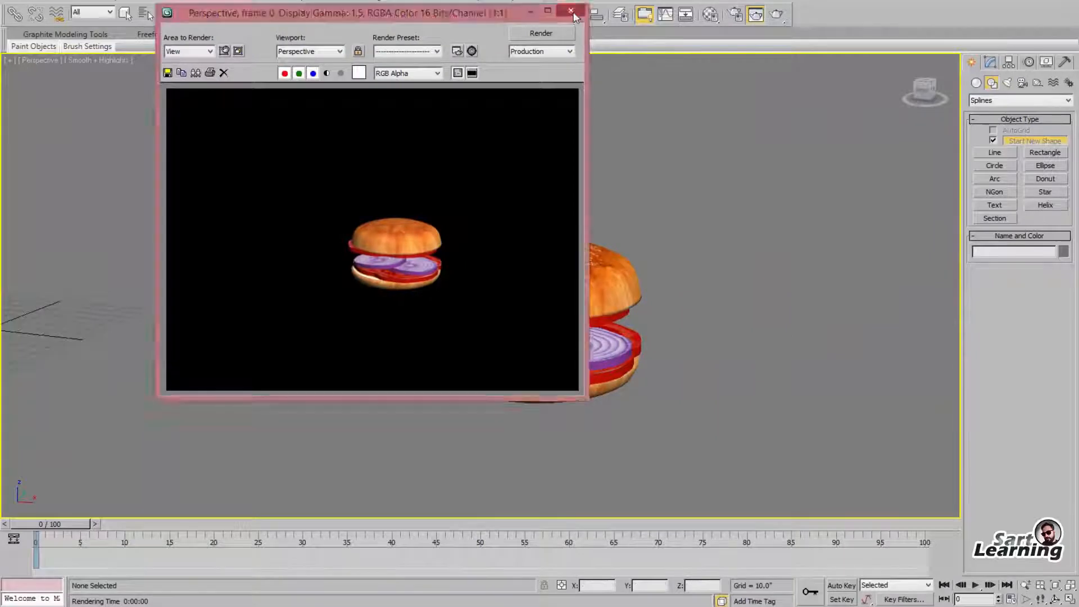
Raise the top bun and the upper tomato layer to open more space between the burger's layers
click(596, 342)
ctrl+click(622, 316)
click(540, 264)
drag(532, 242, 533, 152)
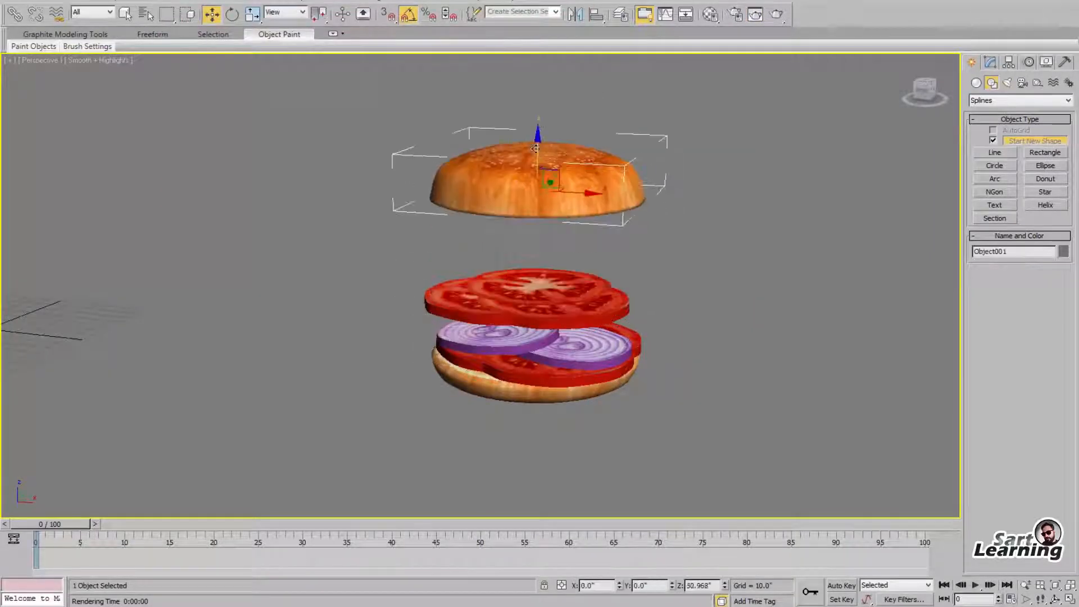
click(562, 292)
drag(533, 275, 533, 226)
alt+middle_drag(610, 272, 674, 267)
click(531, 362)
click(514, 313)
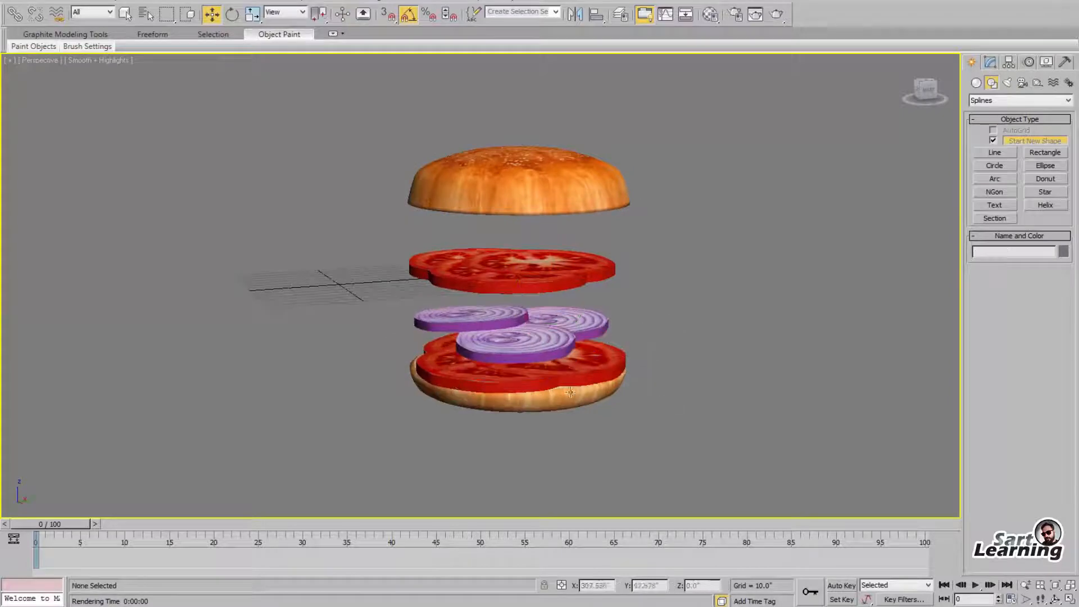
alt+middle_drag(514, 314, 587, 311)
click(758, 293)
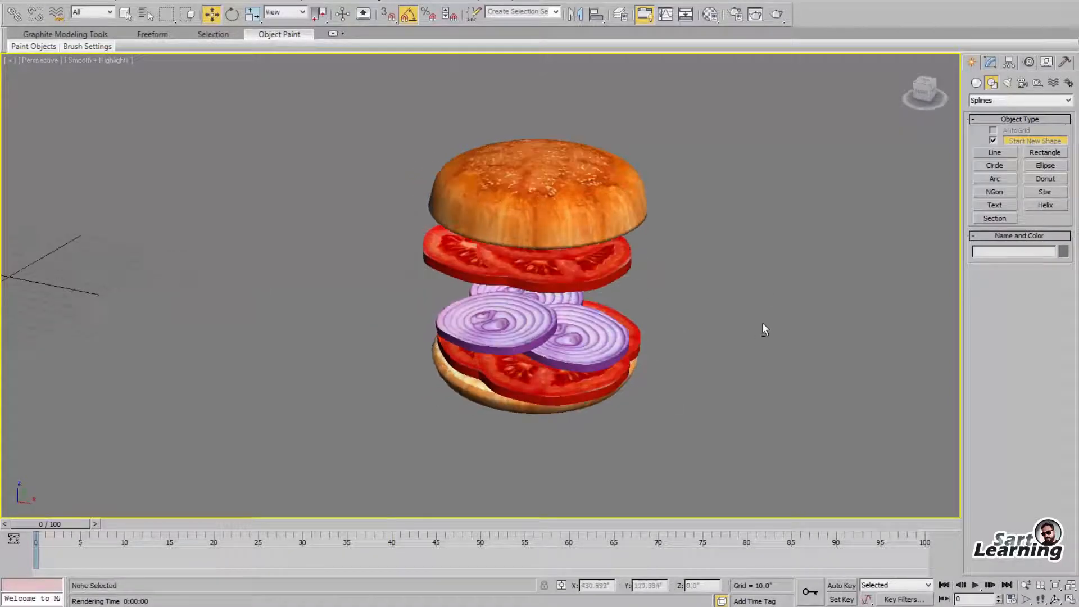
Load the grilled patty picture as the top viewport's background image
key(t)
key(alt+b)
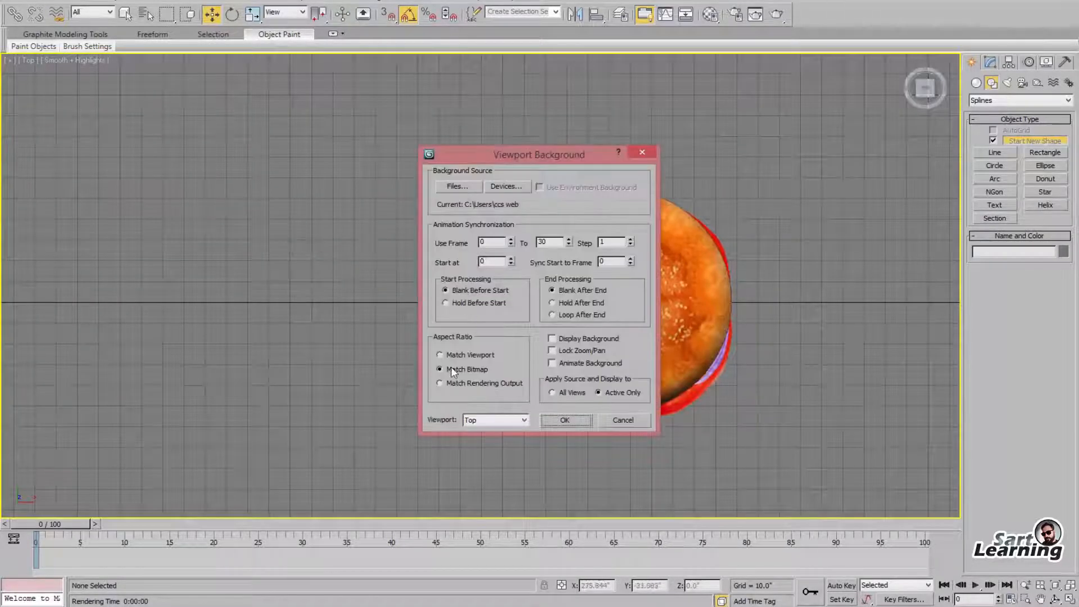
click(452, 186)
click(565, 421)
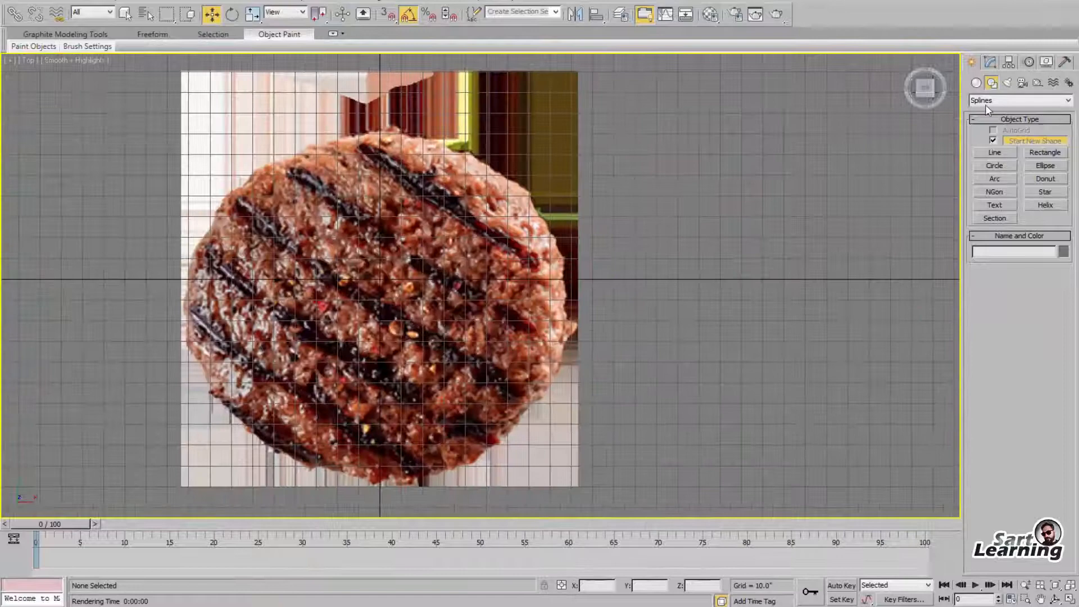
Create a cylinder over the patty reference with a radius of about 85.8" and a height of about 26.3"
click(976, 83)
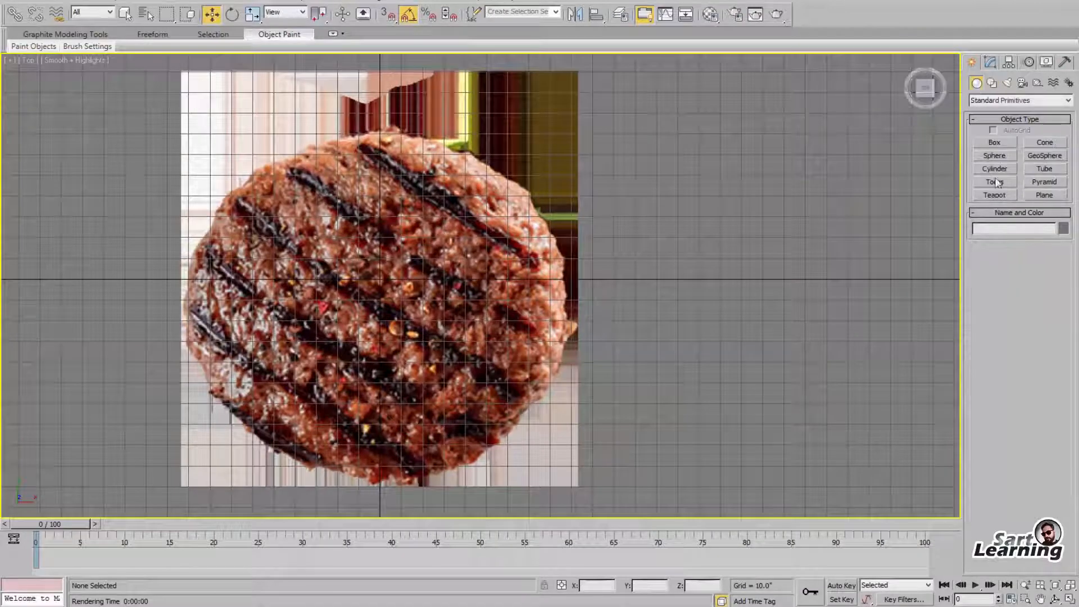
click(995, 169)
drag(370, 303, 504, 447)
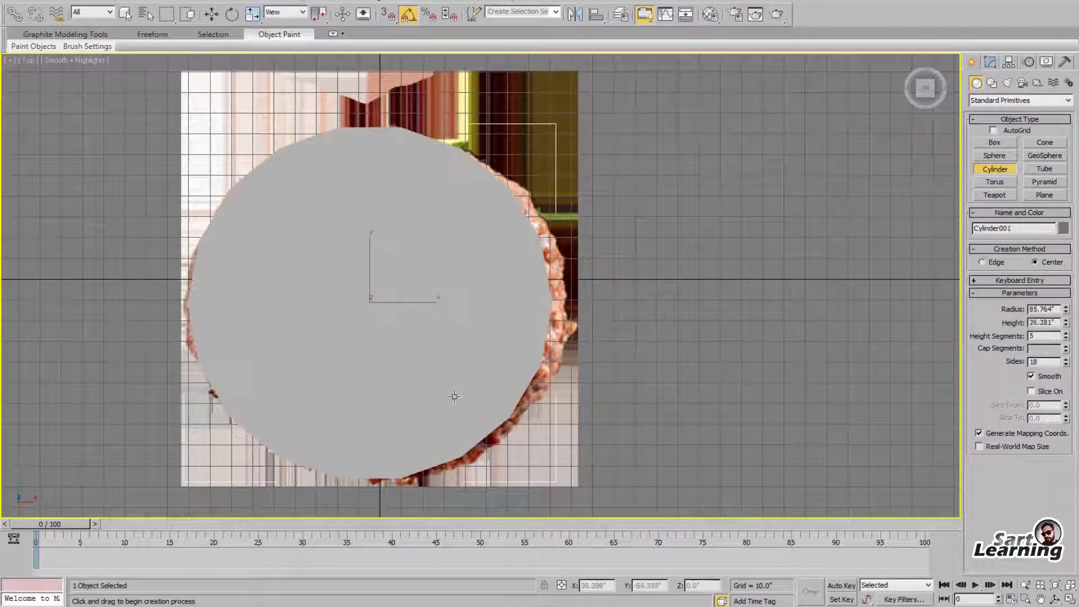
click(453, 393)
key(w)
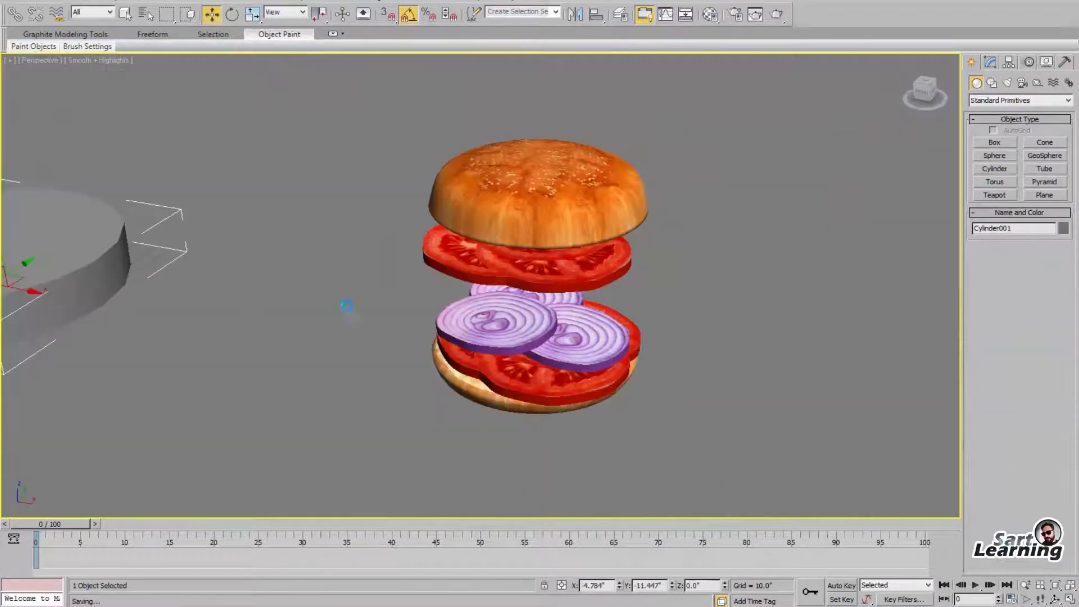
Apply a Push modifier with a value of 22.7" to the cylinder and convert it to an editable poly
key(z)
key(F4)
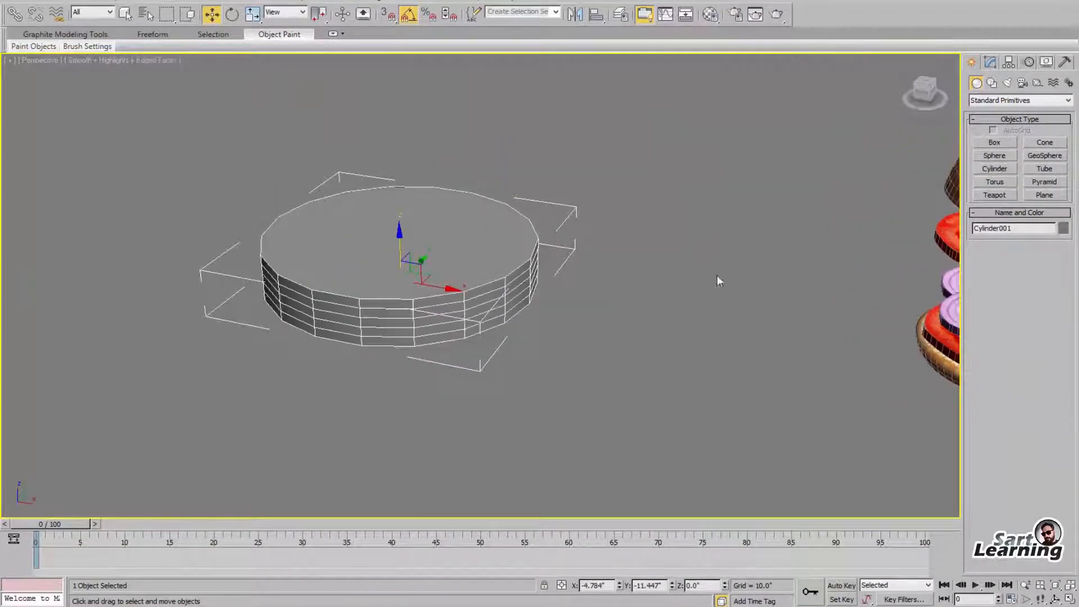
click(991, 61)
click(1009, 99)
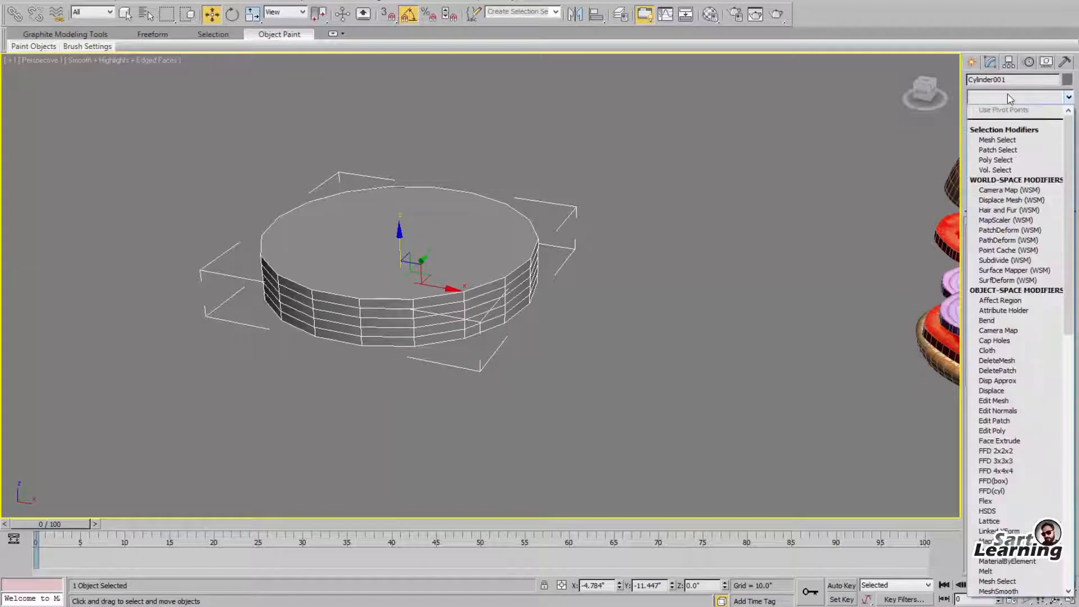
key(p)
key(Return)
drag(1062, 240, 1062, 196)
right_click(520, 275)
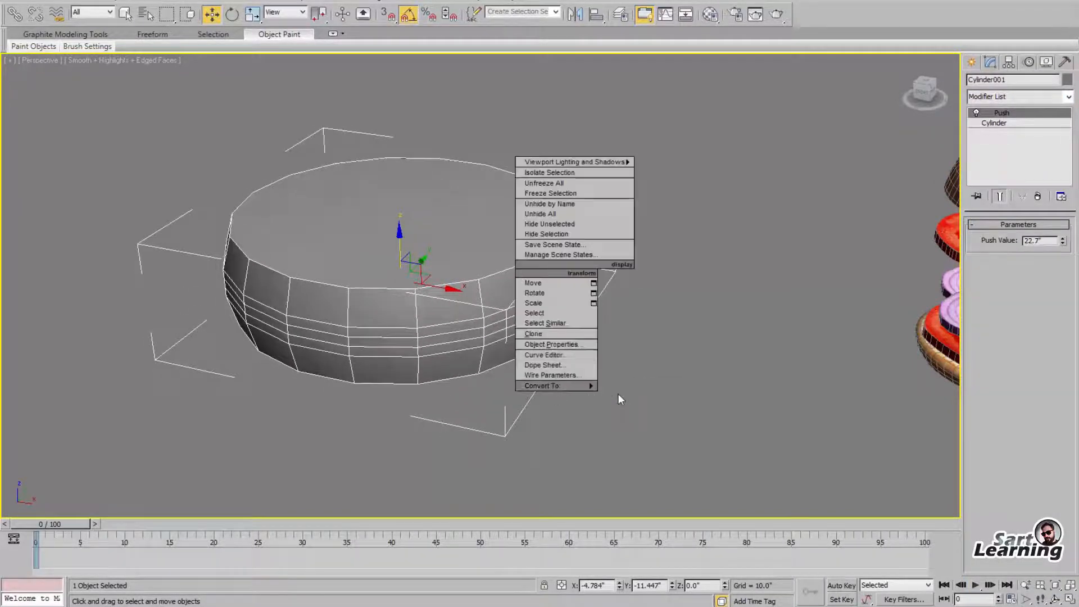
click(641, 396)
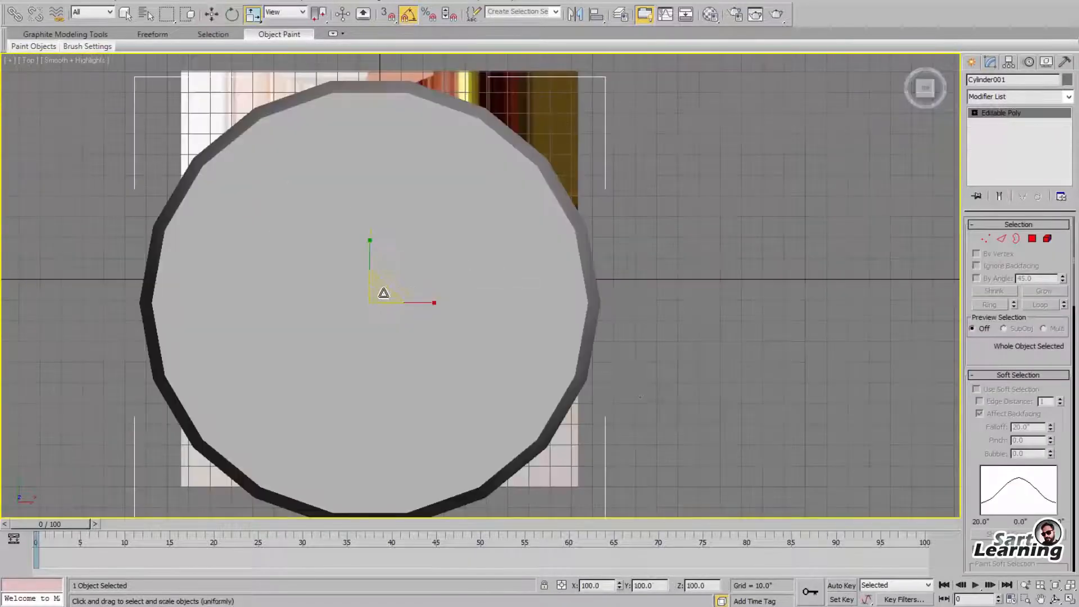
Scale and reposition the patty mesh in the top view to match the outline of the reference image
drag(383, 293, 416, 310)
drag(369, 253, 441, 308)
key(p)
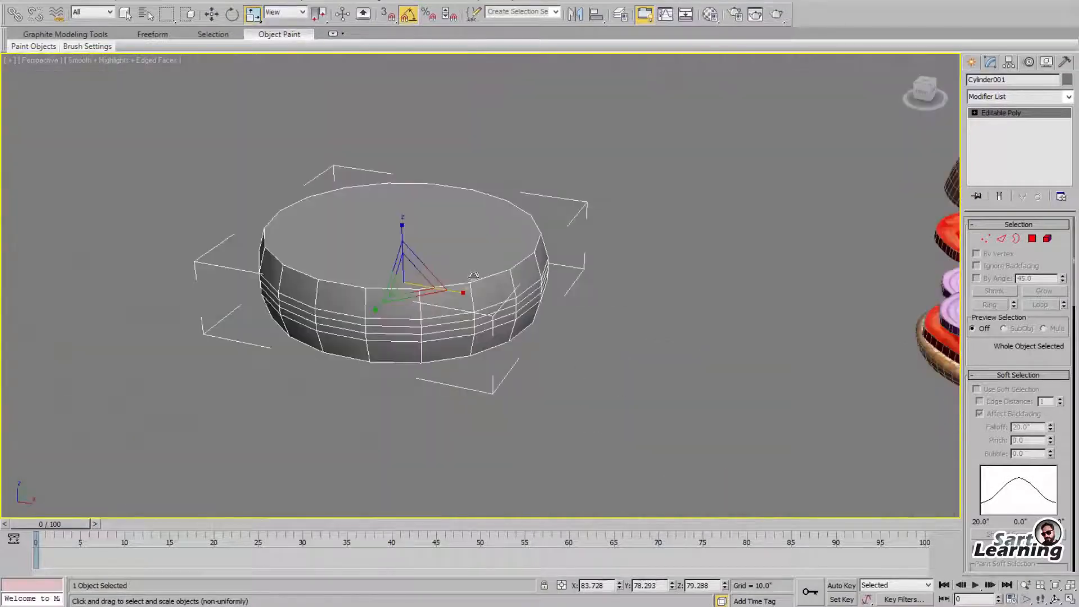
key(w)
key(t)
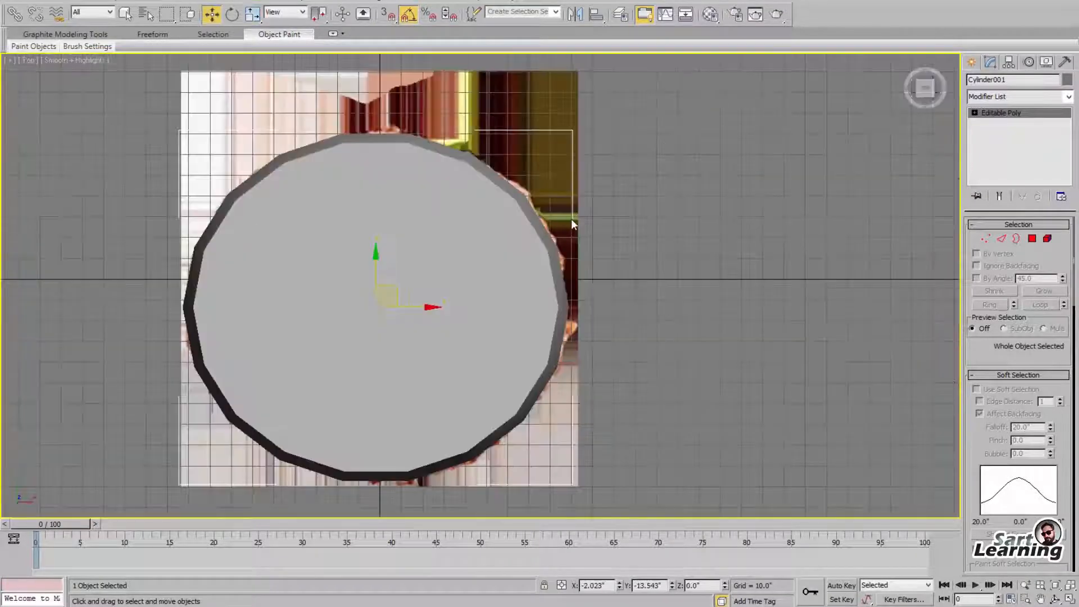
Give the patty material 09 - Default with burger_0000_Layer-2.png as its diffuse bitmap, shown in the viewport
key(m)
click(738, 166)
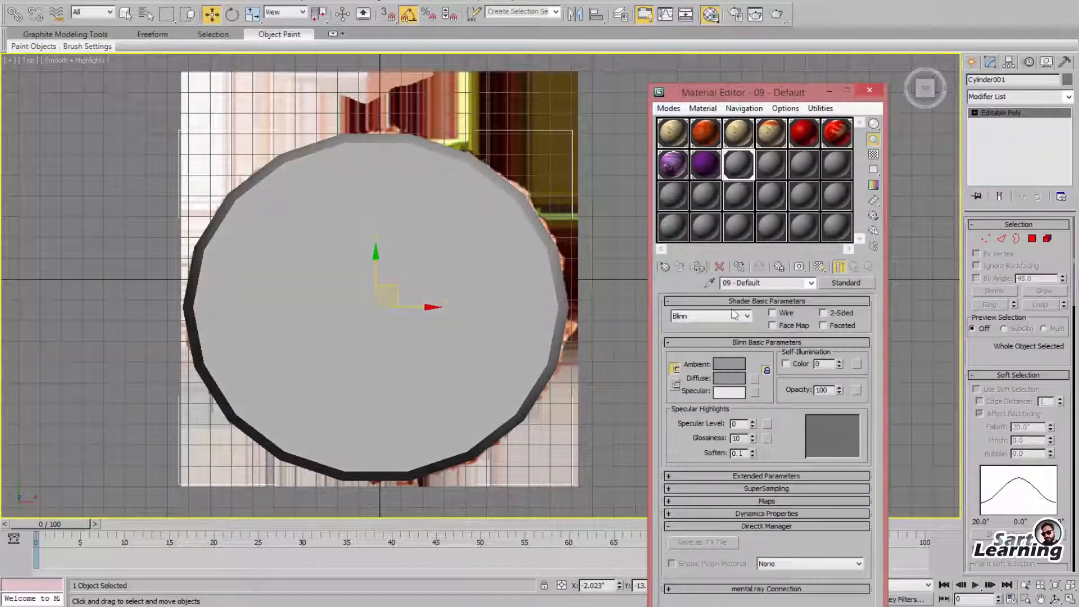
click(754, 379)
double_click(450, 192)
click(187, 73)
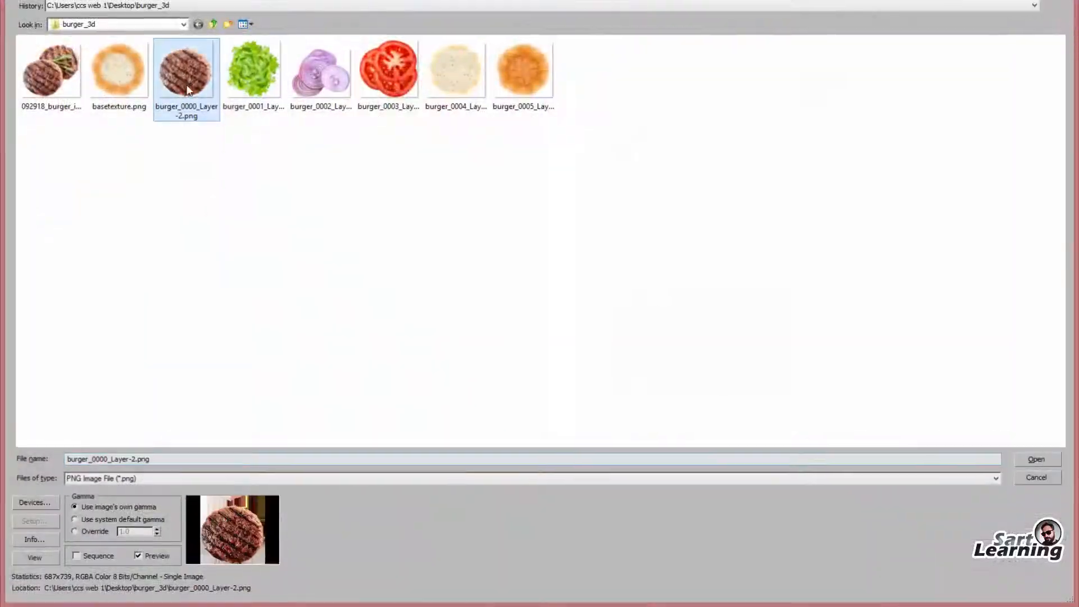
click(1036, 457)
click(819, 267)
Add a UVW Mapping modifier to the patty and adjust its gizmo so the meat texture fills the top face
click(1020, 98)
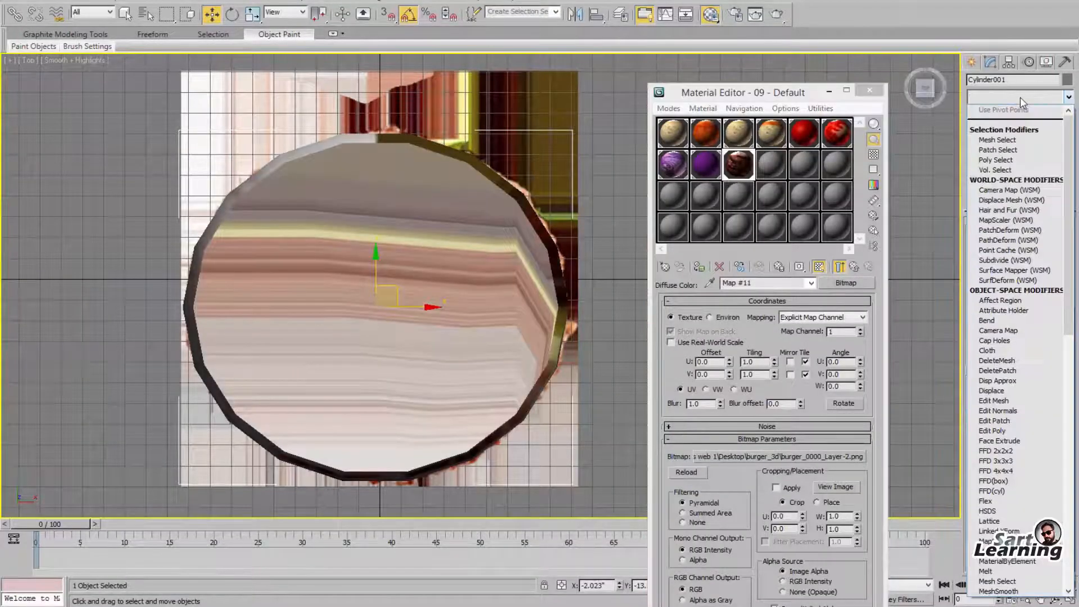
key(u)
key(u)
key(Return)
key(1)
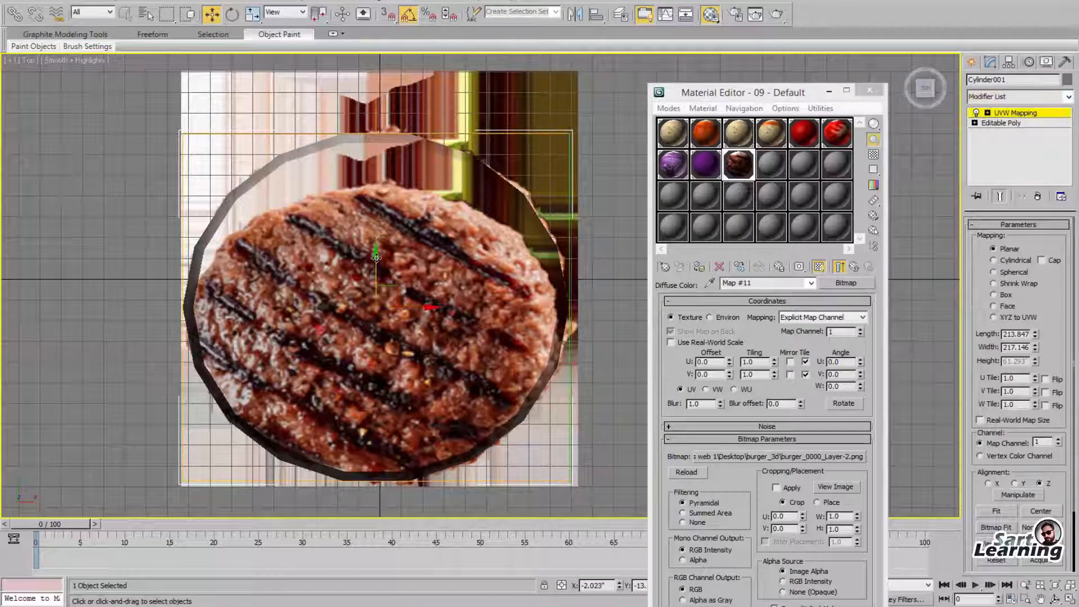
drag(375, 262, 379, 211)
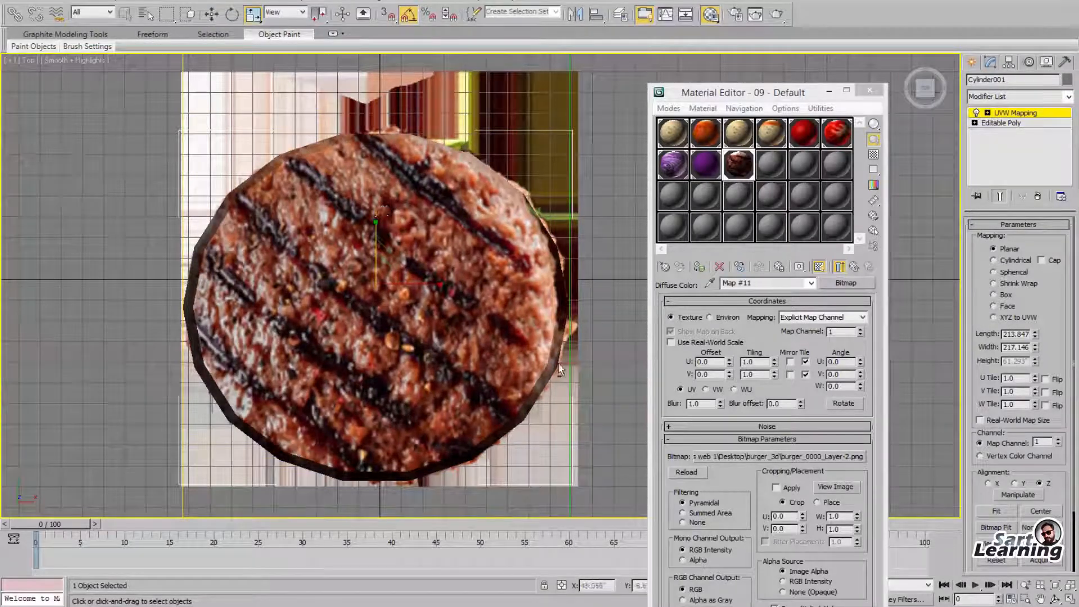
Switch the patty's UVW Mapping to Box and stretch its gizmo vertically so the meat texture covers the sides
key(p)
alt+middle_drag(466, 384, 514, 404)
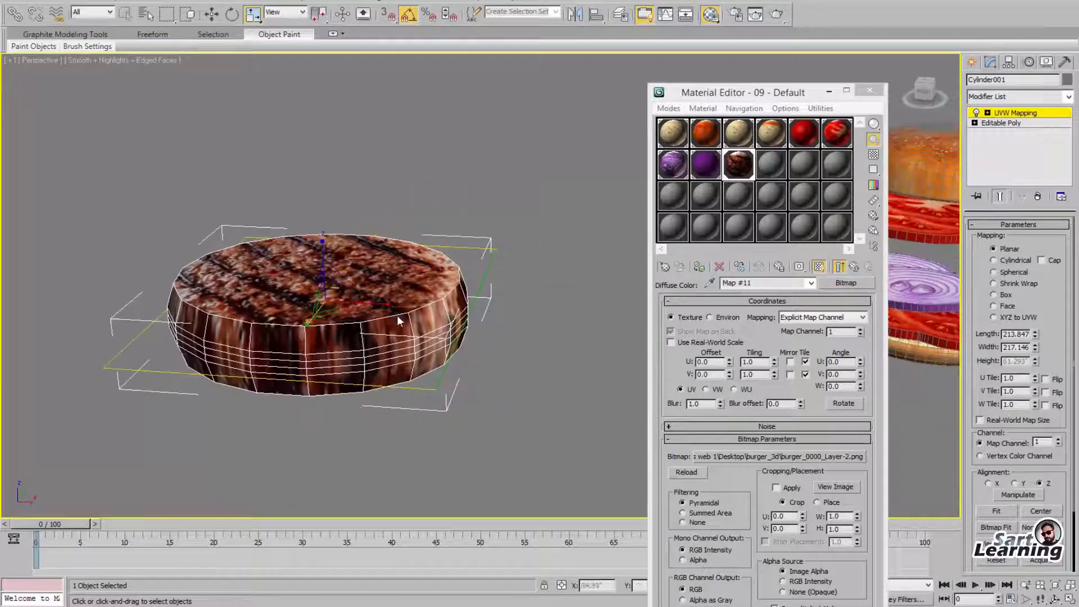
click(994, 295)
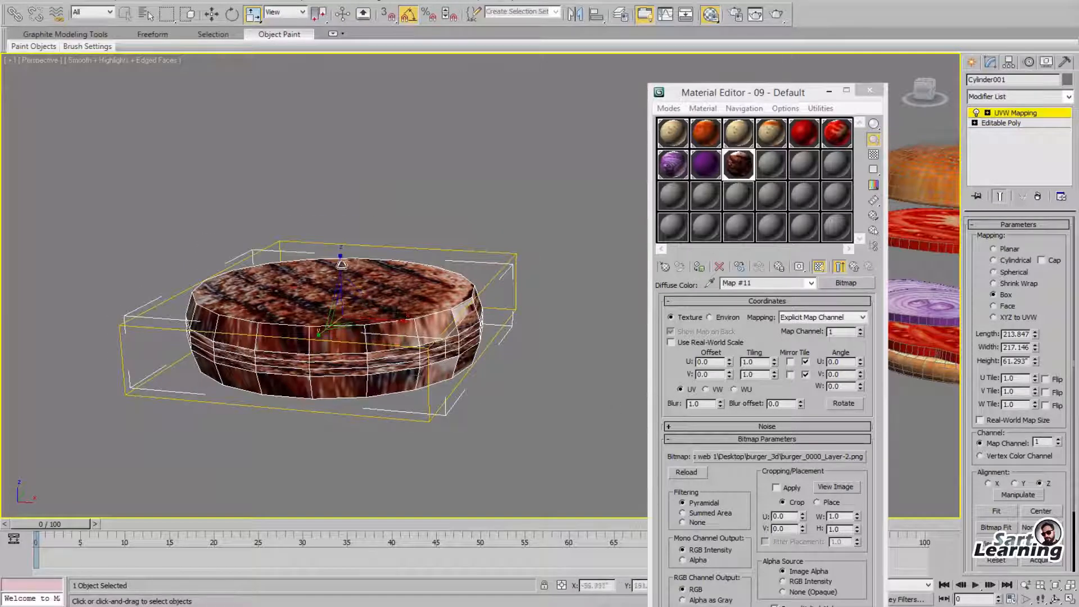
drag(341, 263, 360, 174)
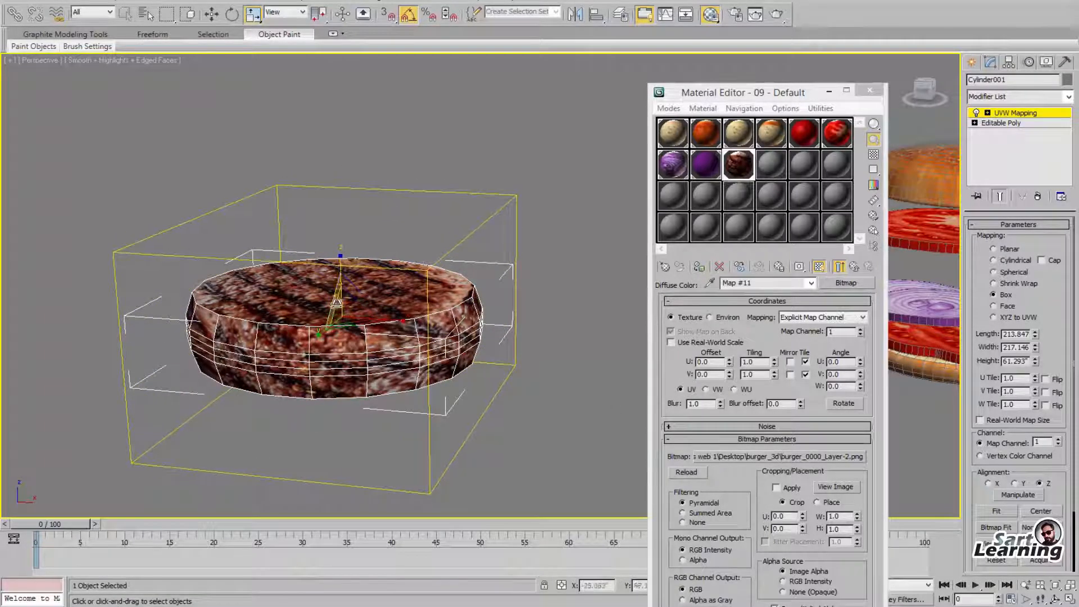
drag(336, 302, 345, 308)
alt+middle_drag(492, 319, 570, 406)
click(998, 112)
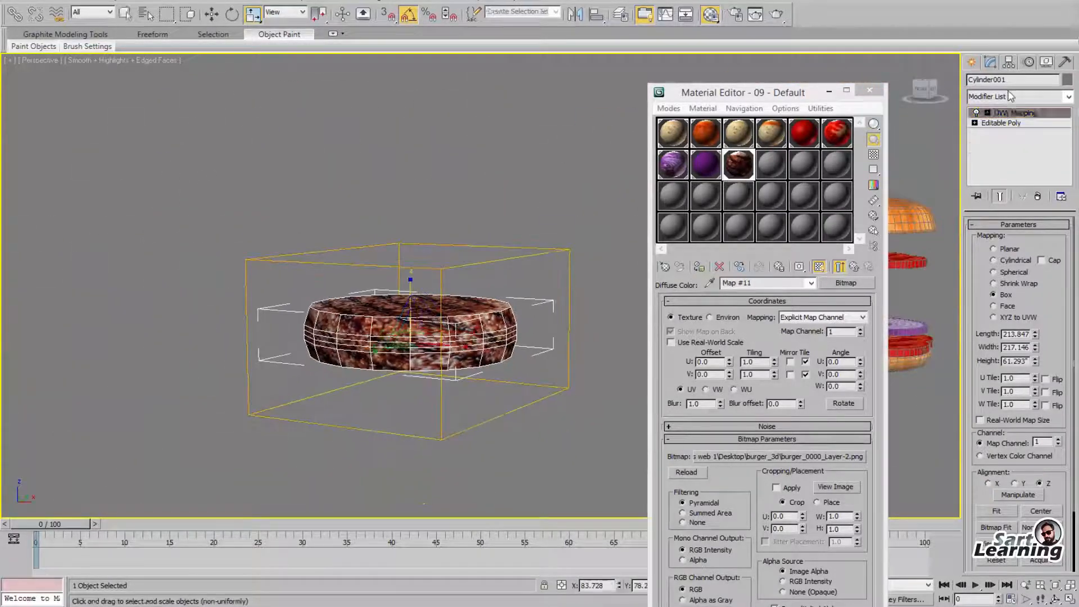
Add a TurboSmooth modifier to the patty and turn off the edged-faces display
click(1010, 95)
key(t)
key(t)
key(t)
key(Return)
click(599, 427)
key(F4)
alt+middle_drag(506, 309, 483, 376)
click(399, 369)
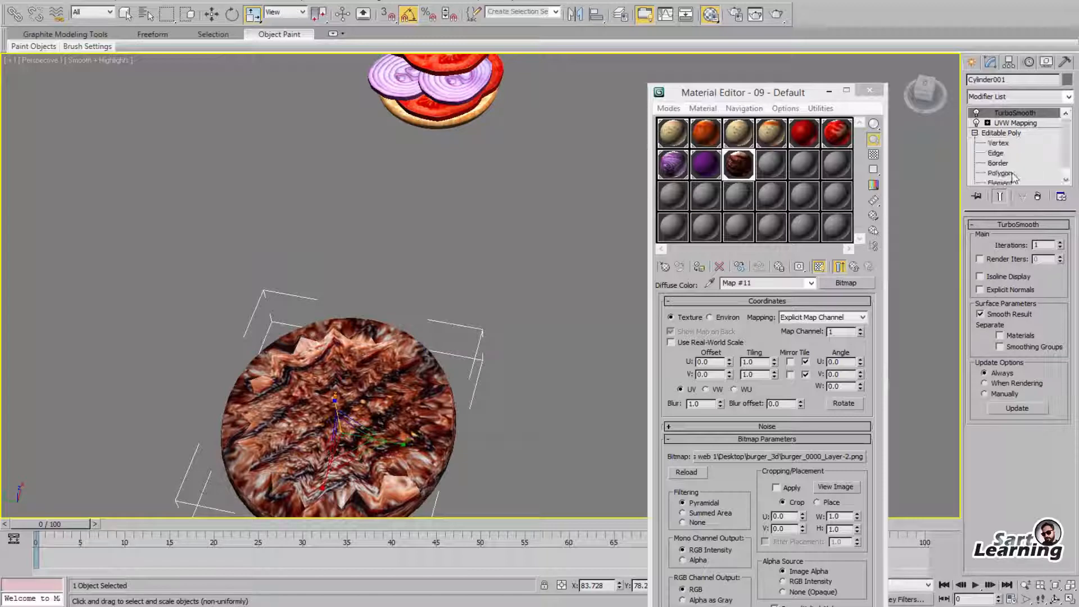
Inset the patty's flat top and bottom faces at the polygon level of the Editable Poly
click(1009, 173)
click(416, 406)
alt+middle_drag(444, 426, 415, 363)
right_click(384, 375)
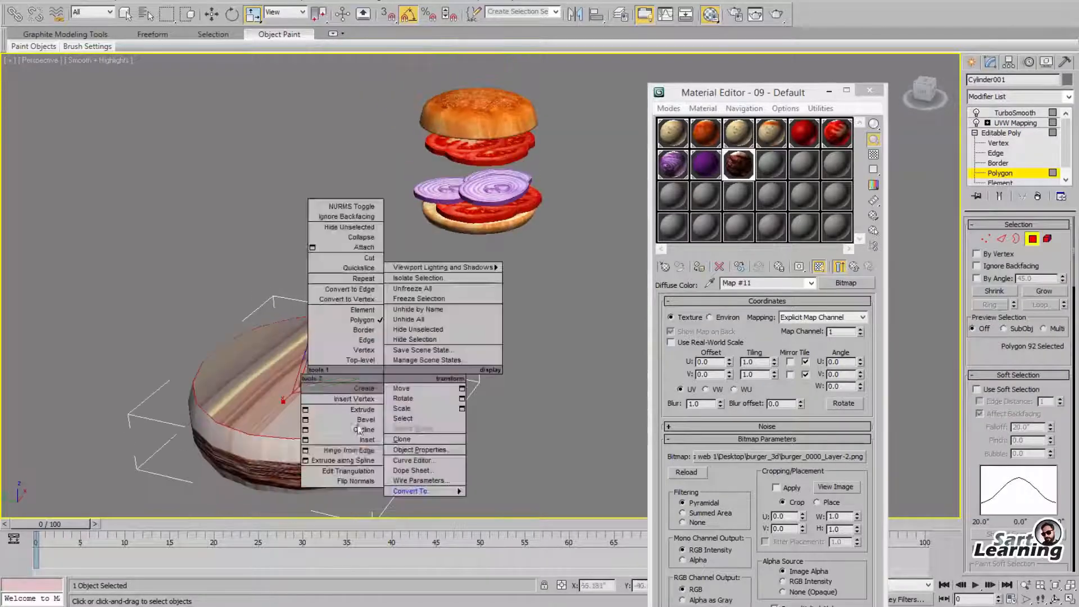
click(366, 440)
mouse_move(344, 388)
mouse_down()
mouse_move(347, 344)
mouse_move(327, 382)
mouse_up()
alt+middle_drag(380, 397, 359, 231)
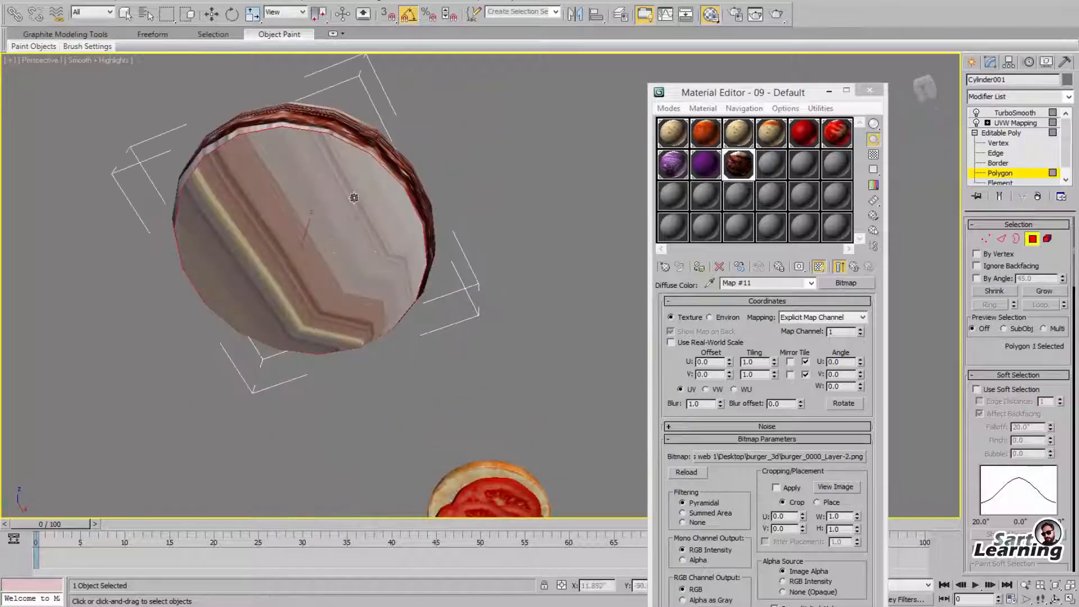
drag(354, 198, 378, 114)
drag(312, 240, 327, 182)
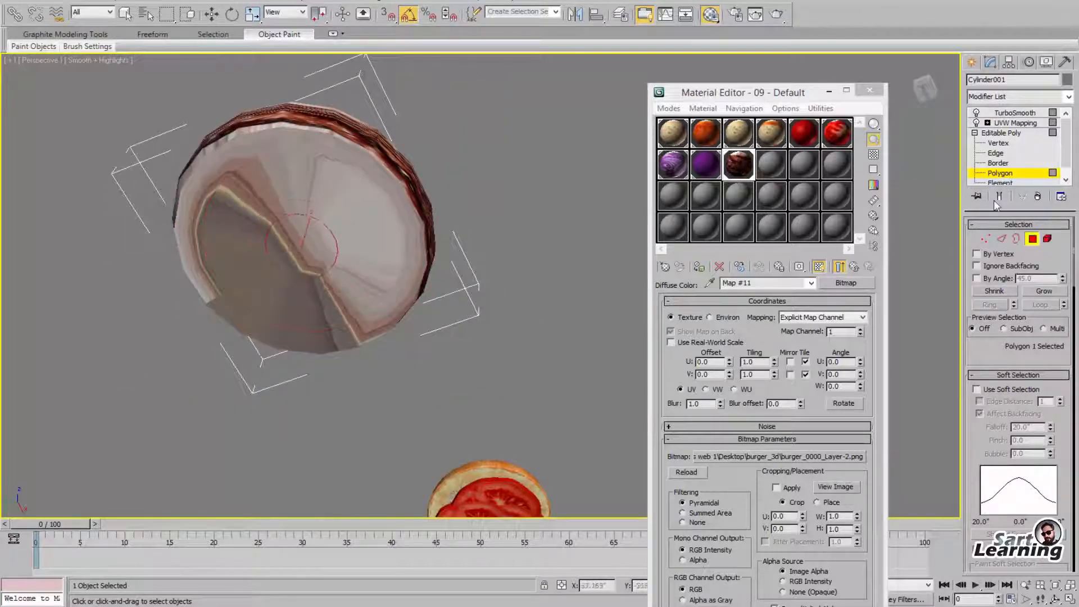
Collapse the patty's modifier stack to an editable poly and adjust selected vertices on the smoothed mesh
click(997, 133)
click(1011, 122)
alt+middle_drag(424, 187, 405, 304)
right_click(405, 300)
click(540, 436)
key(1)
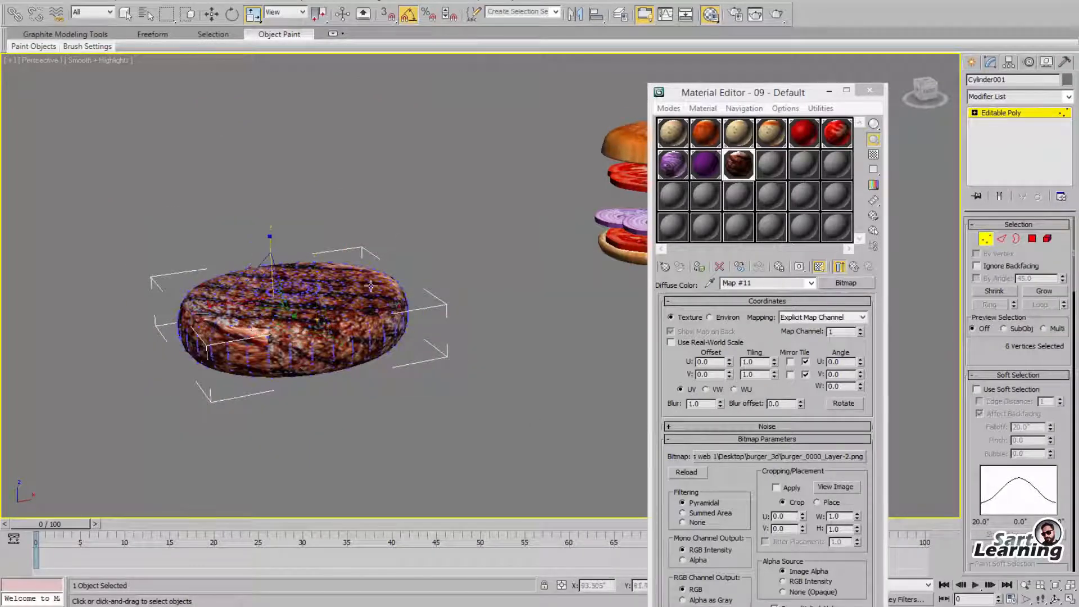
key(w)
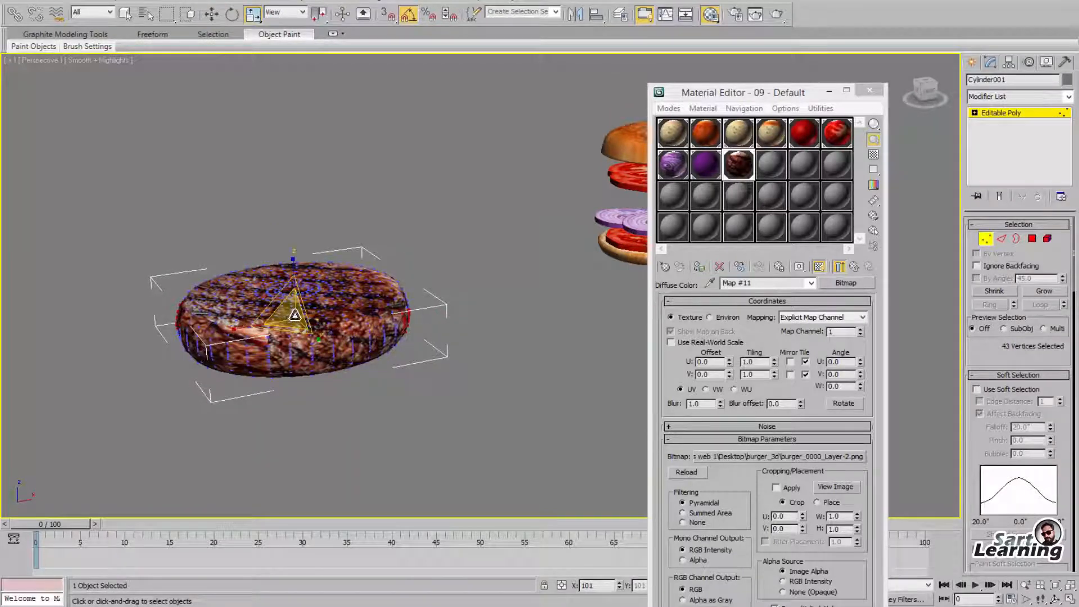
click(1008, 111)
Turn off the reference background image in the top view
key(alt+w)
right_click(340, 216)
key(alt+w)
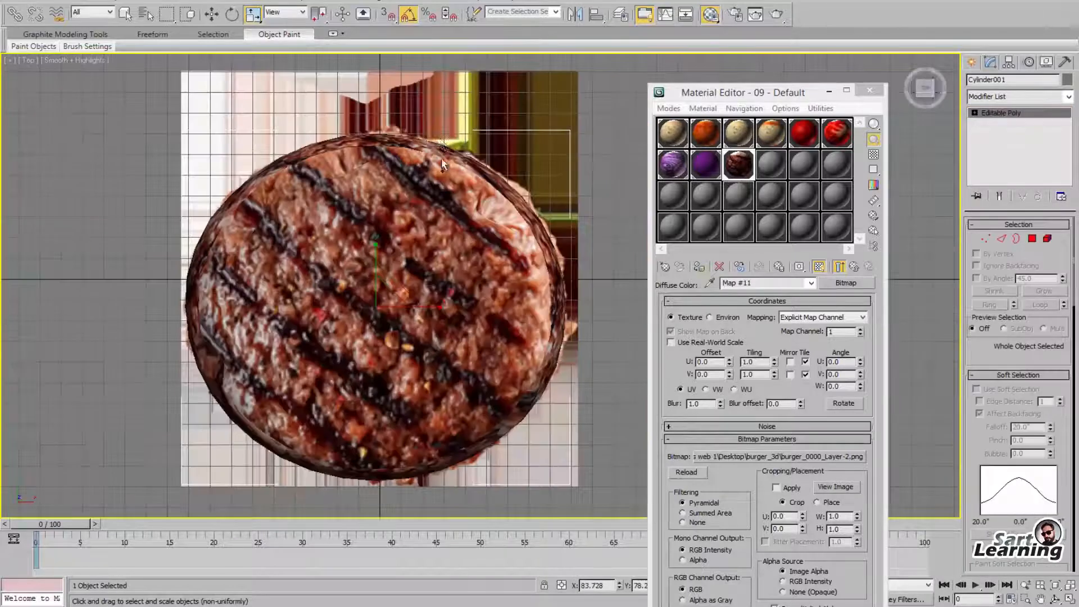
scroll(499, 363, down, 6)
key(alt+b)
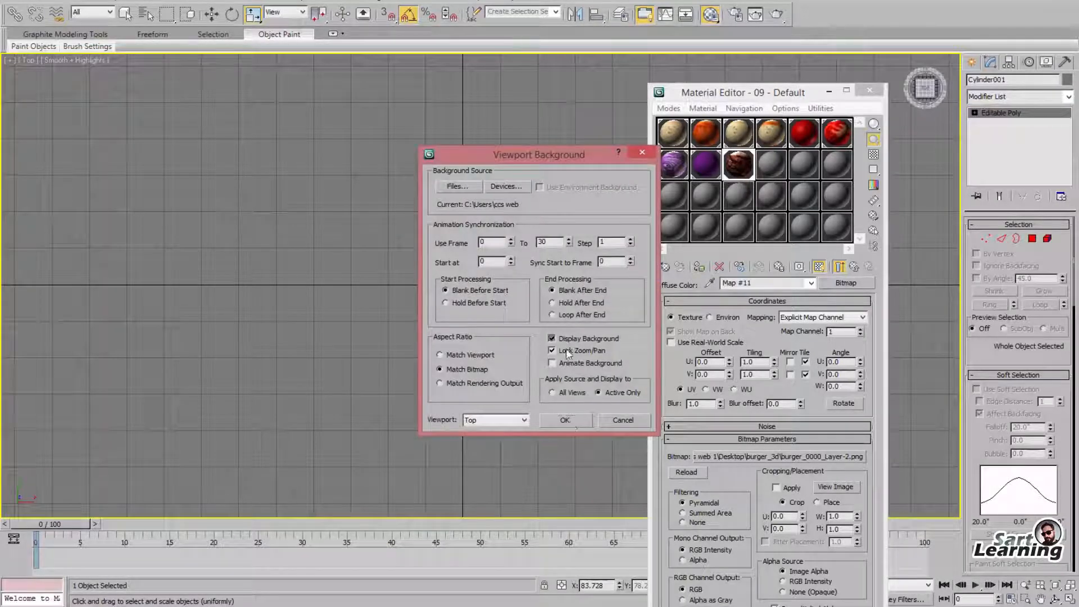
click(565, 420)
Move the patty in the top view until it is centred on the burger buns
middle_drag(350, 308, 232, 331)
key(w)
drag(365, 297, 501, 296)
key(alt+w)
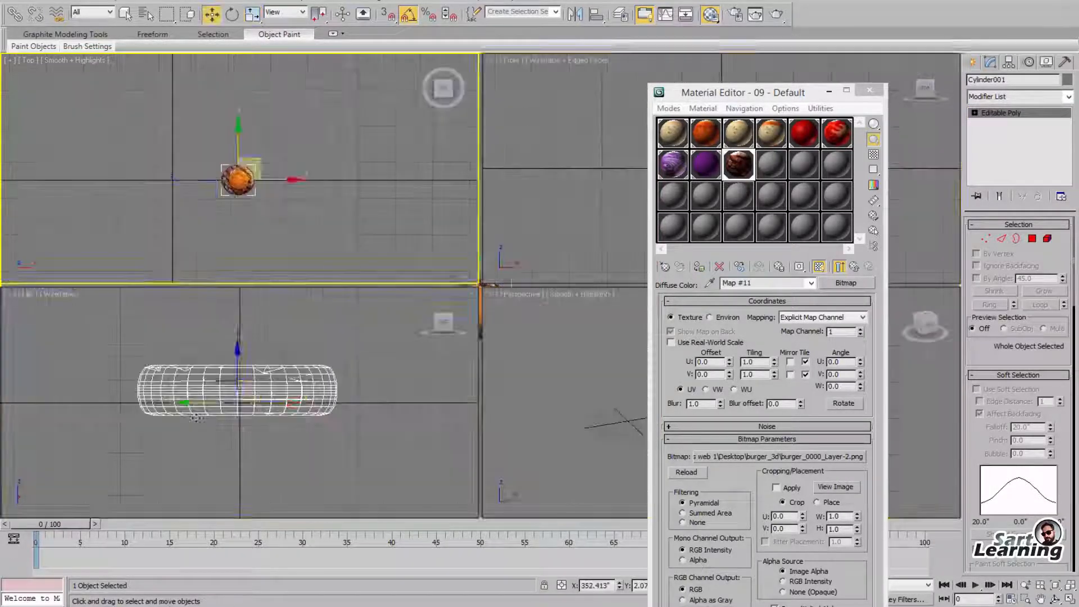
Raise the patty in the side view so it sits between the onion slices and the upper tomato slice
right_click(195, 418)
key(alt+w)
middle_drag(432, 288, 120, 386)
scroll(120, 386, down, 6)
drag(404, 296, 401, 245)
key(r)
key(alt+w)
right_click(605, 417)
key(alt+w)
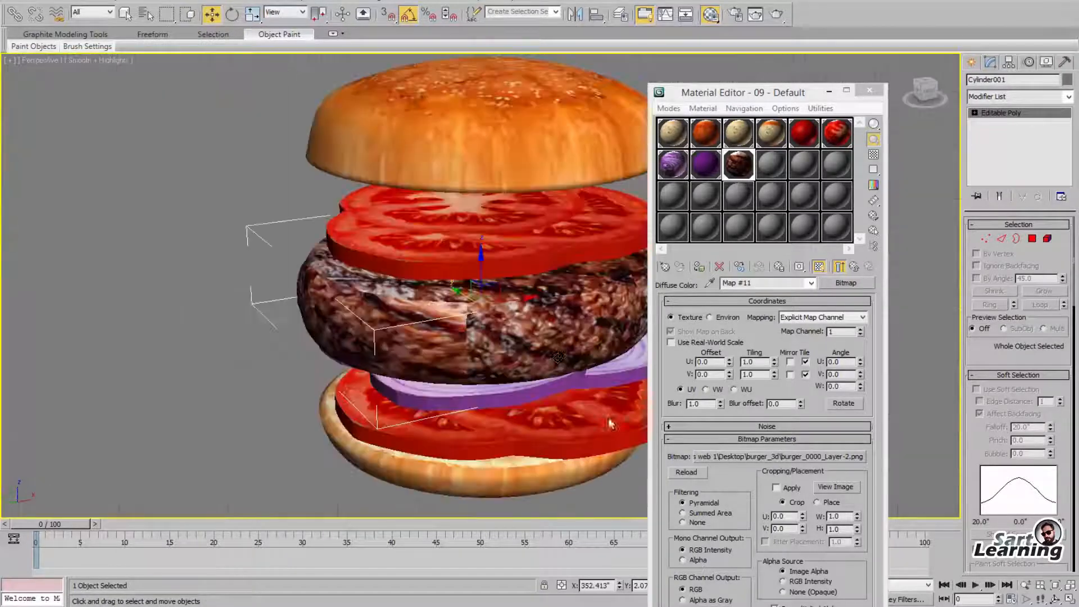
scroll(609, 424, down, 2)
alt+middle_drag(609, 424, 531, 341)
scroll(556, 337, down, 2)
alt+middle_drag(487, 321, 509, 304)
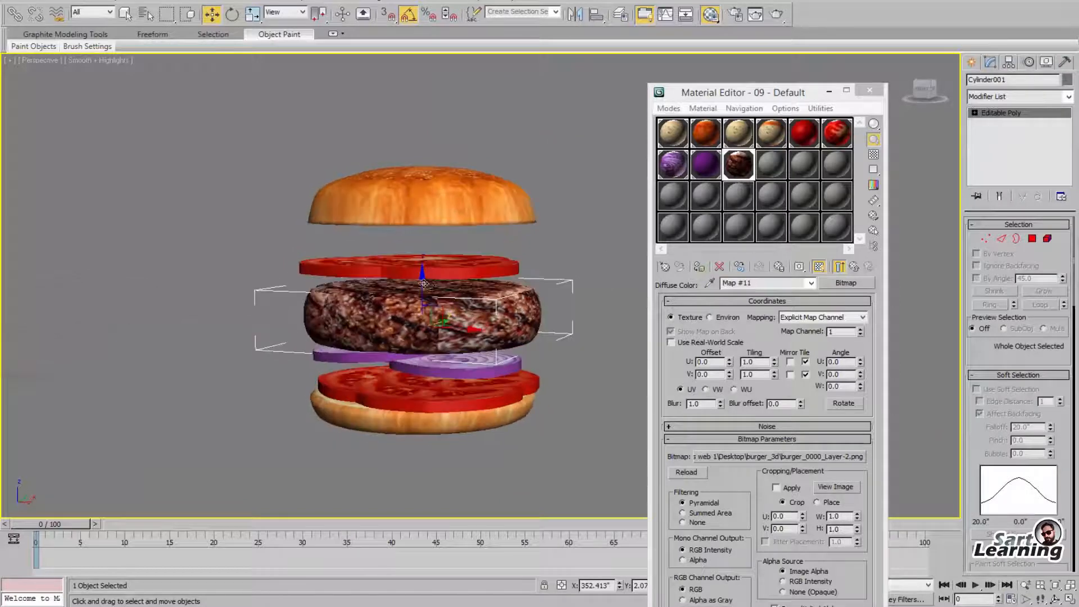
drag(422, 301, 424, 326)
key(ctrl+z)
ctrl+click(439, 366)
click(587, 379)
click(487, 381)
click(538, 279)
alt+middle_drag(537, 279, 522, 294)
Adjust the heights of the upper tomato slice and the top bun so they sit close together above the patty
click(475, 277)
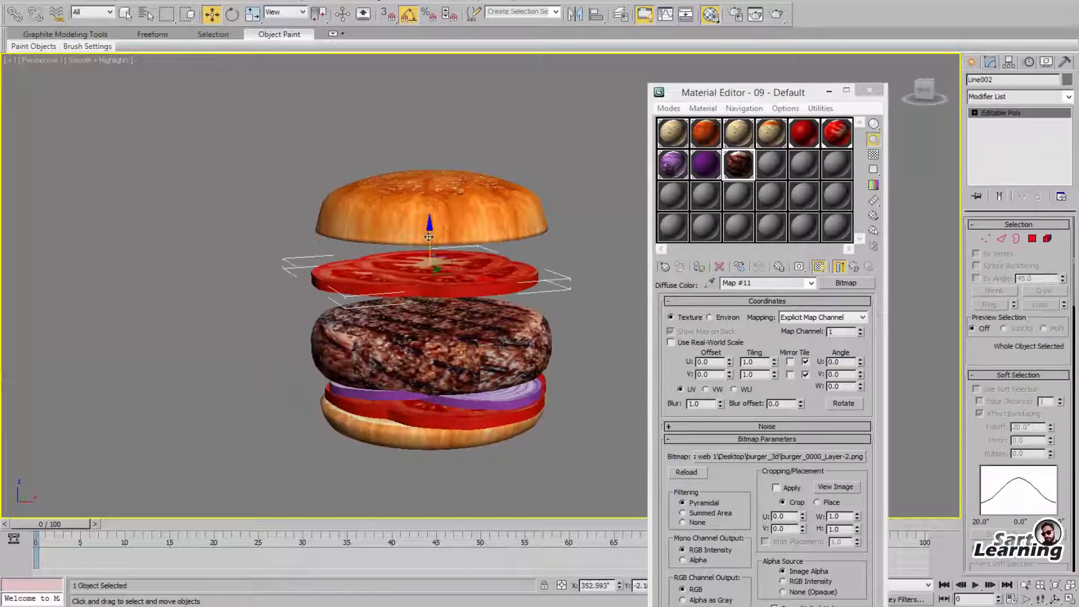
drag(430, 242, 430, 269)
click(461, 219)
drag(429, 184, 430, 226)
click(431, 263)
drag(433, 264, 431, 240)
click(206, 194)
alt+middle_drag(270, 199, 422, 210)
scroll(421, 210, down, 3)
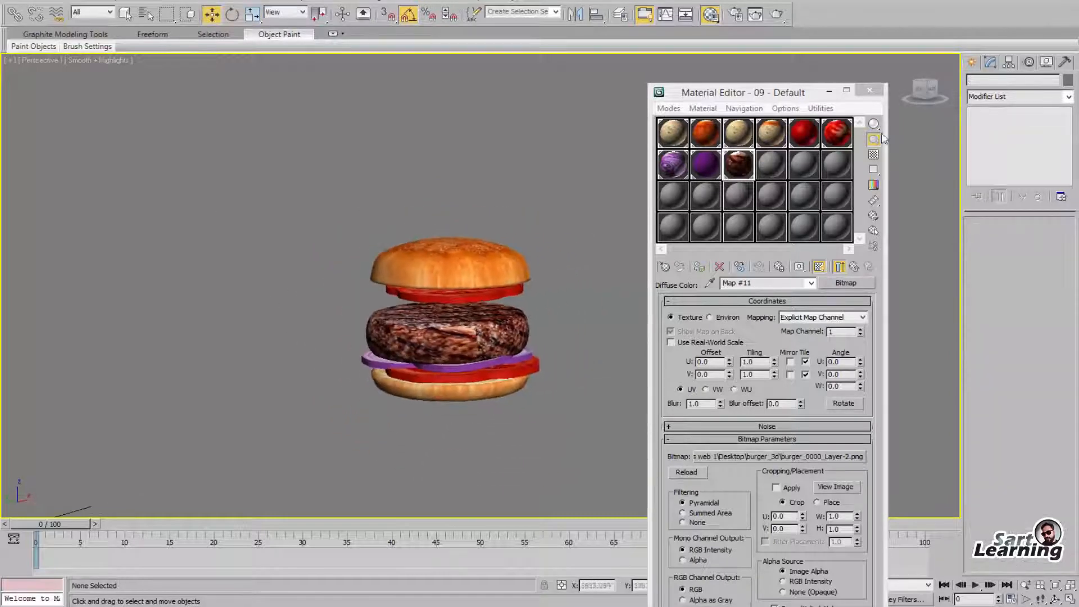
Load the lettuce image burger_0001_Layer-2-copy-4.png as the top view's background, matching the bitmap and locked to zoom and pan
key(alt+w)
click(250, 230)
key(alt+w)
scroll(510, 302, up, 6)
middle_drag(511, 300, 627, 244)
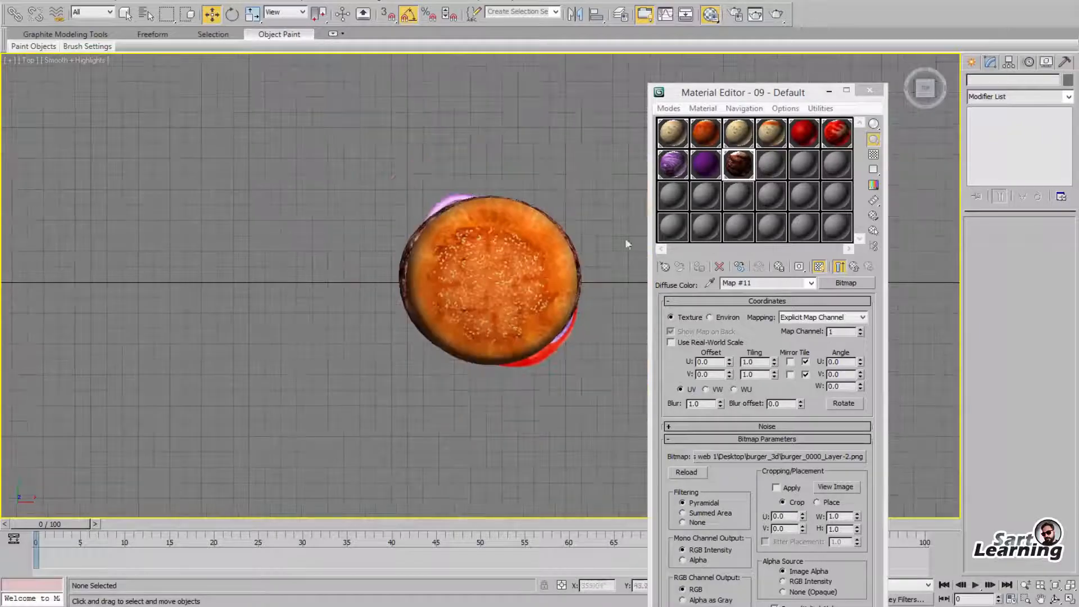
key(alt+b)
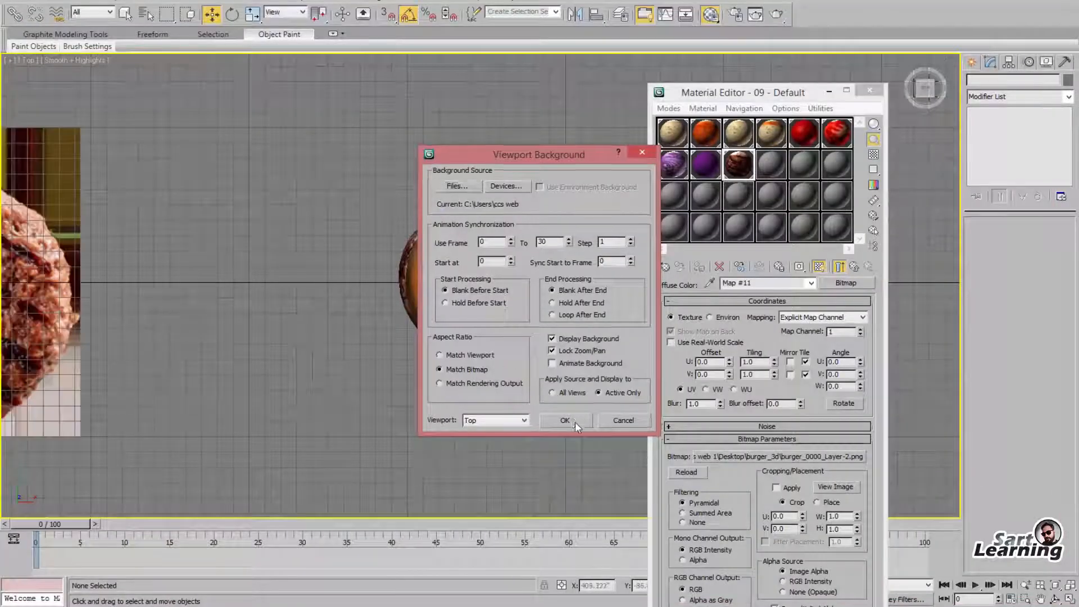
click(565, 420)
key(alt+b)
click(458, 186)
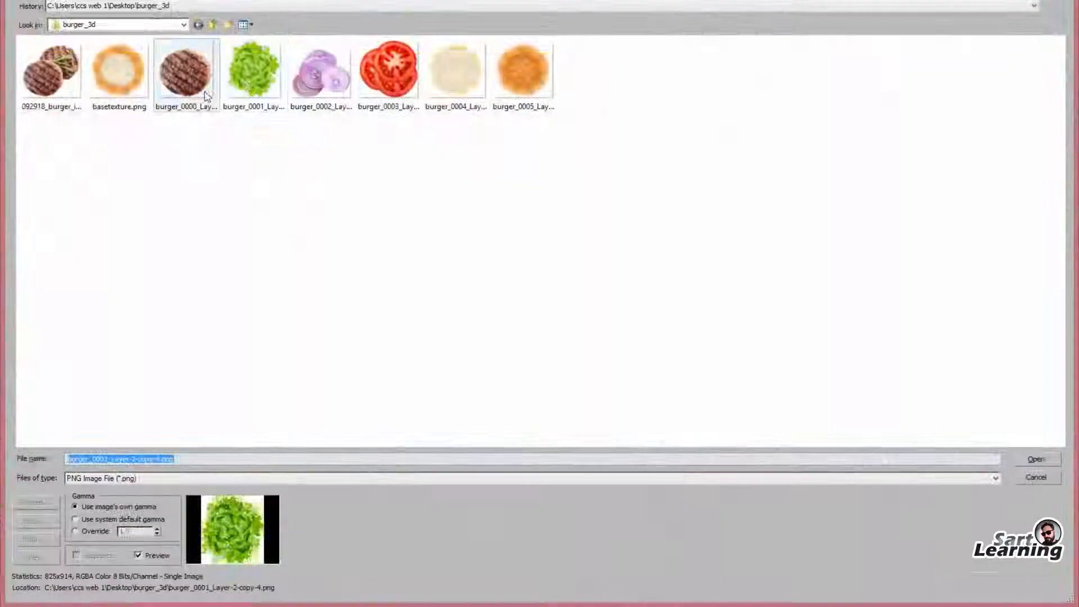
click(252, 75)
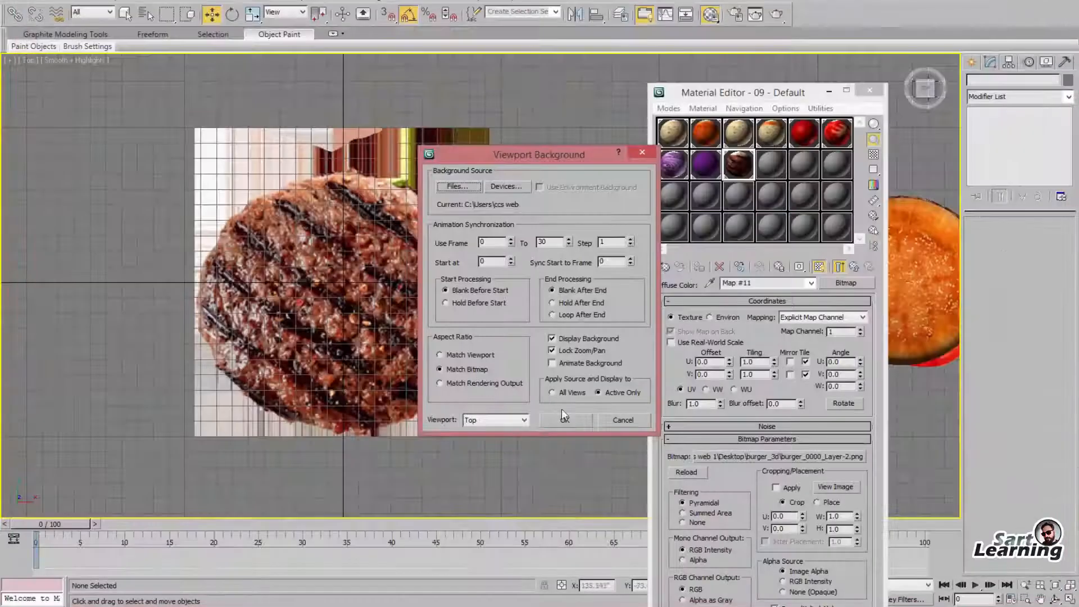
click(565, 419)
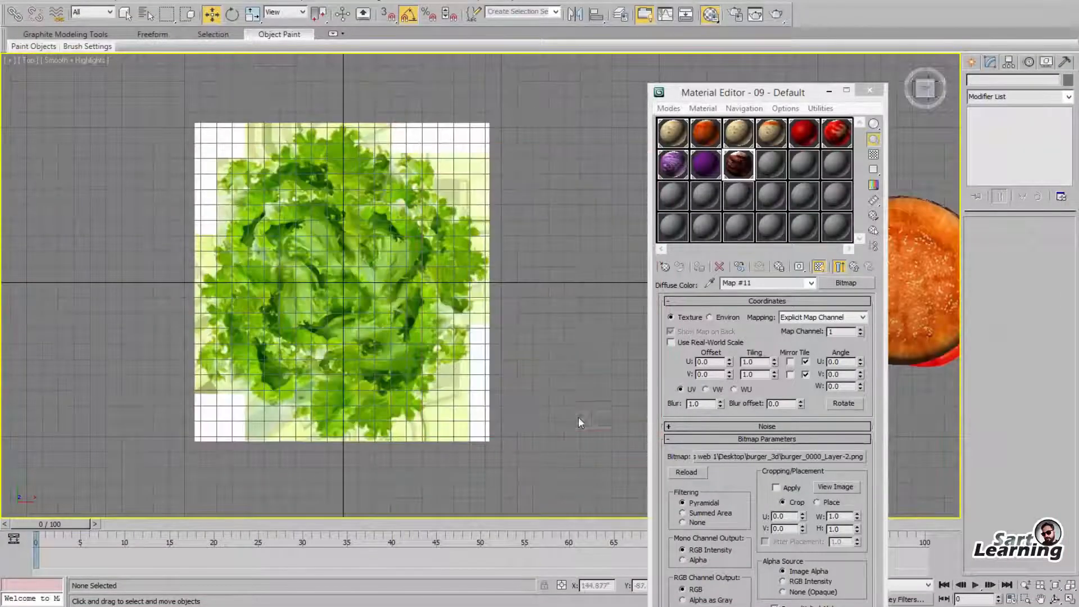
Create a plane about 206" long and 192" wide covering the lettuce reference image in the top view
click(973, 63)
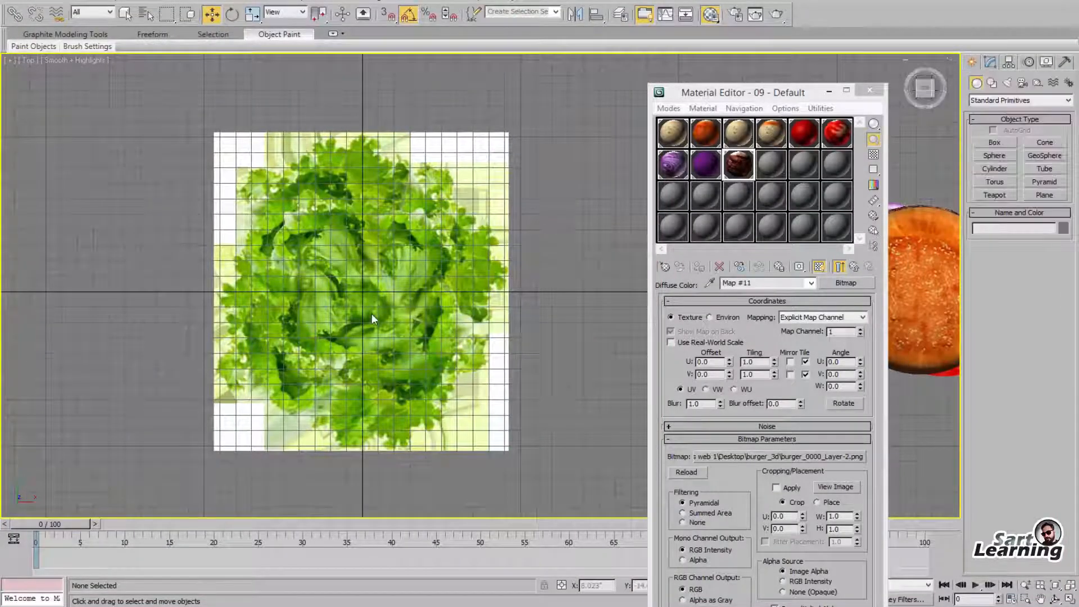
click(1038, 197)
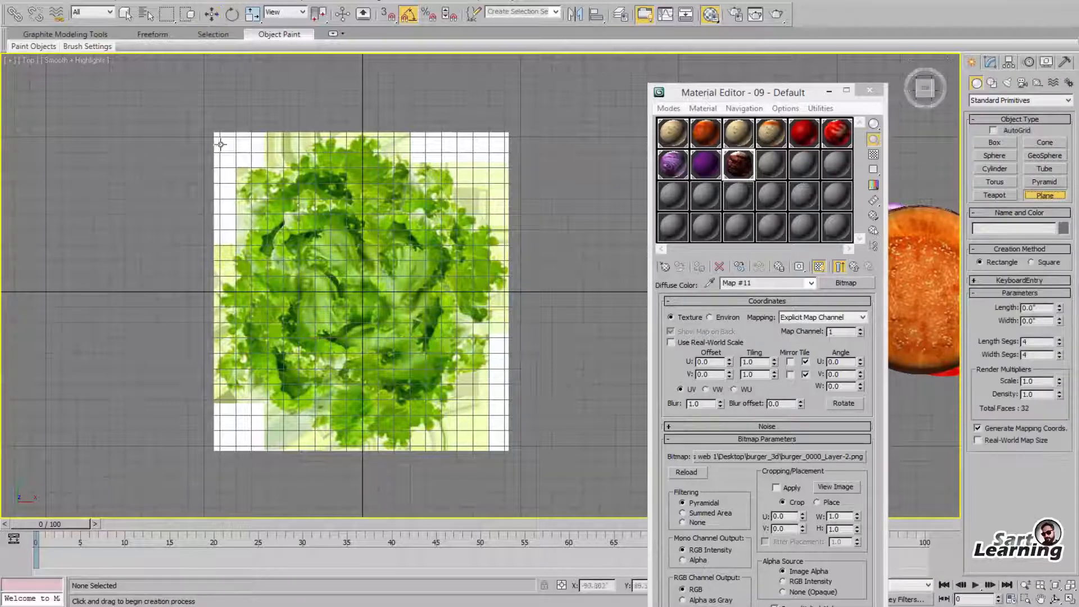
drag(206, 132, 511, 453)
key(p)
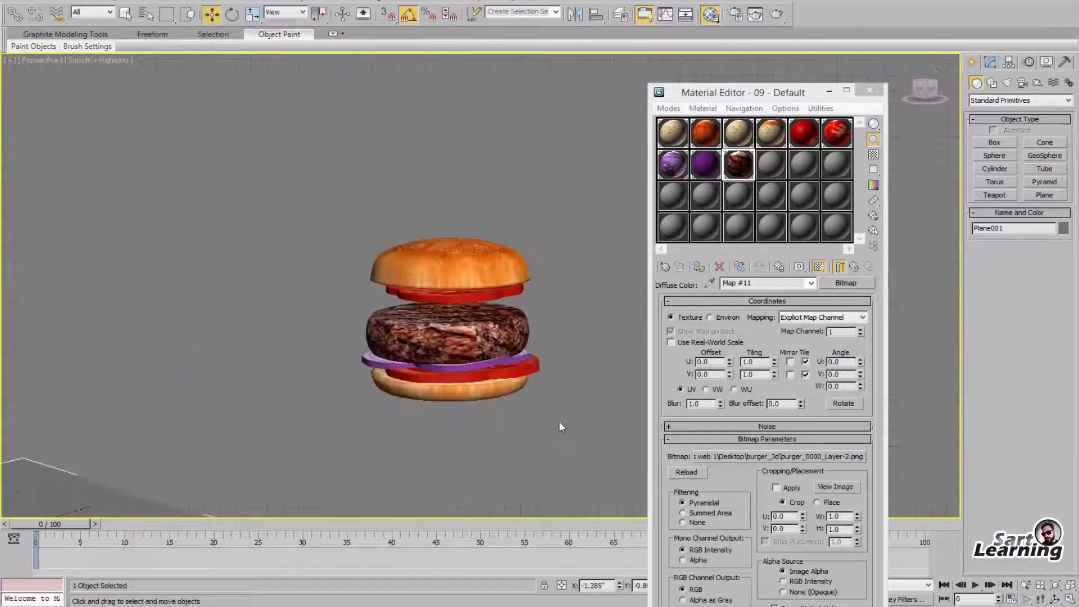
key(z)
alt+middle_drag(414, 319, 432, 336)
Give the plane material 10 - Default with burger_0001_Layer-2-copy-4.png as its diffuse bitmap, shown in the viewport
key(m)
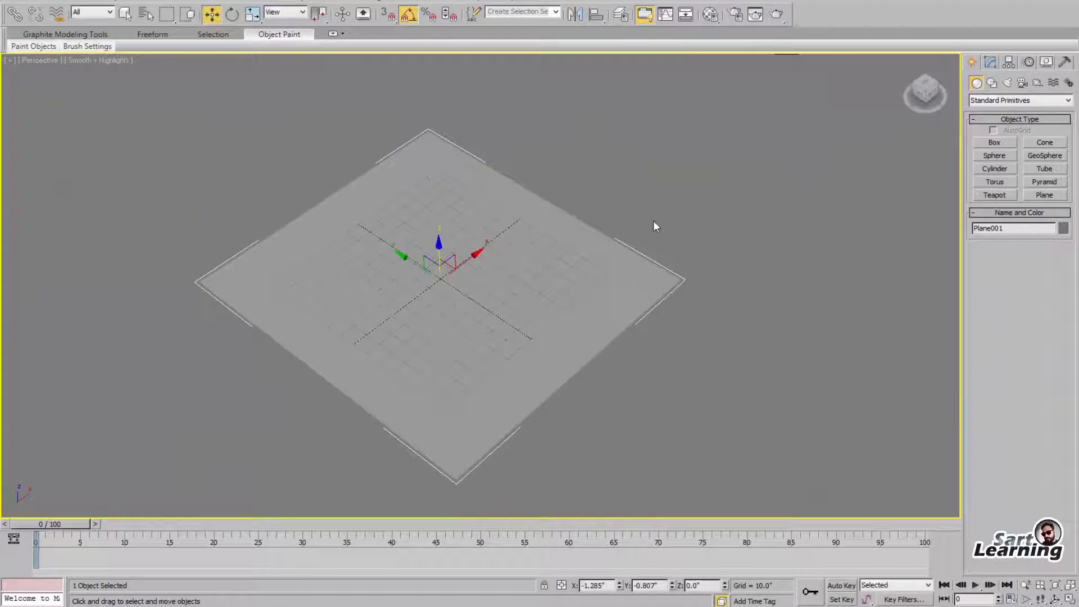
key(m)
click(775, 163)
click(754, 378)
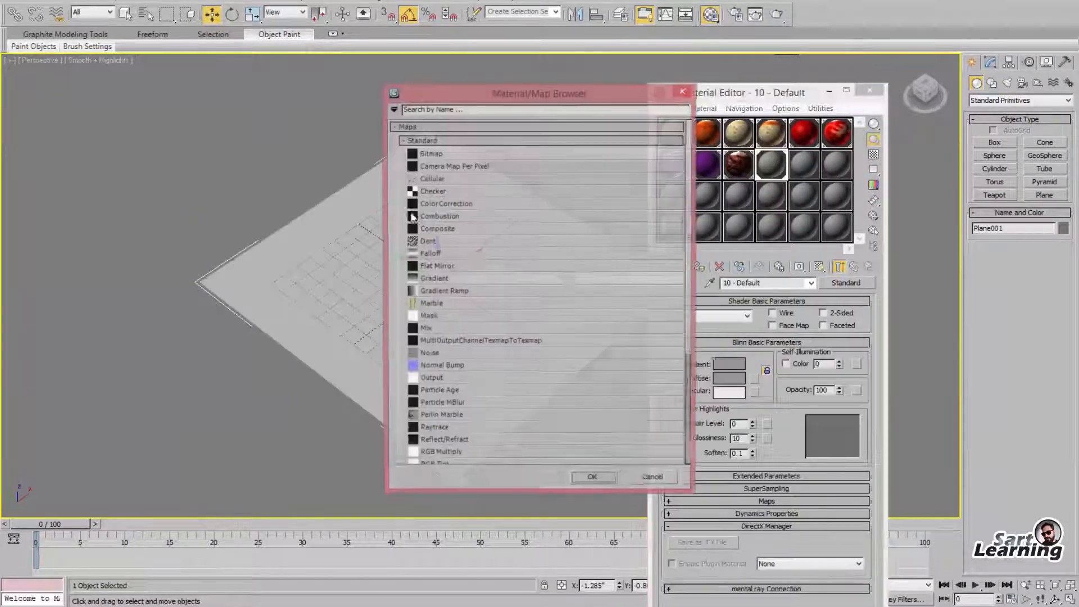
double_click(426, 153)
double_click(255, 79)
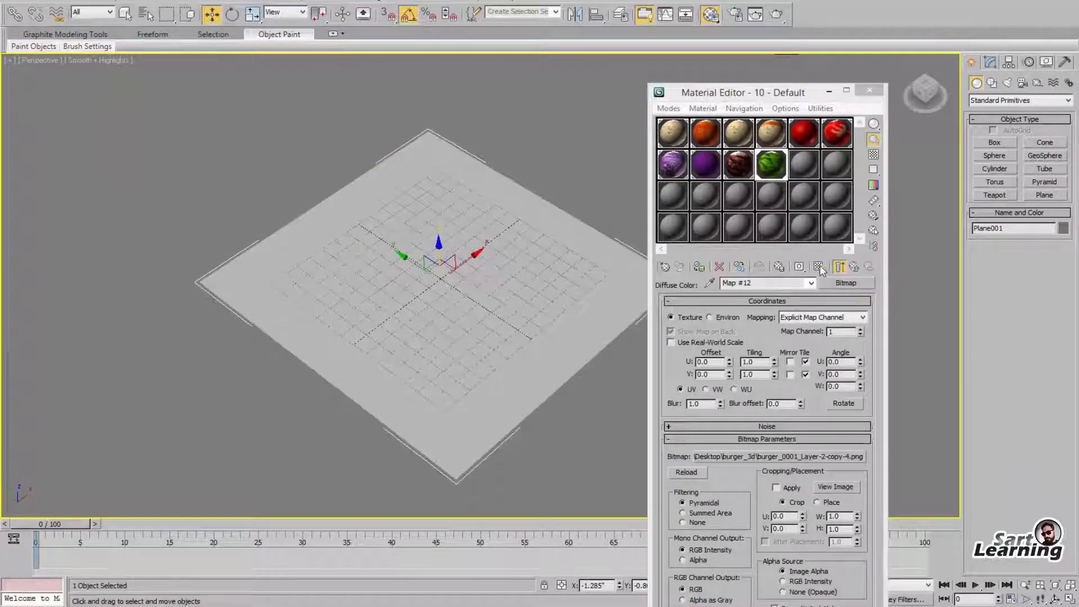
click(819, 266)
click(854, 267)
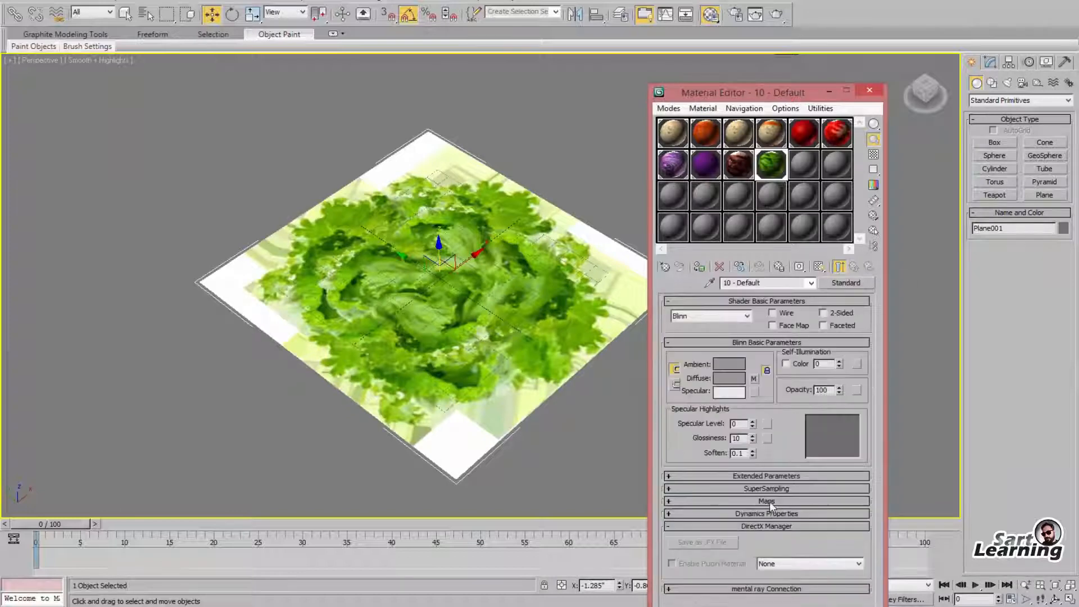
Copy the diffuse bitmap to the material's Opacity map and set its RGB channel output to Alpha as Gray to cut out the lettuce
scroll(703, 510, down, 5)
click(683, 473)
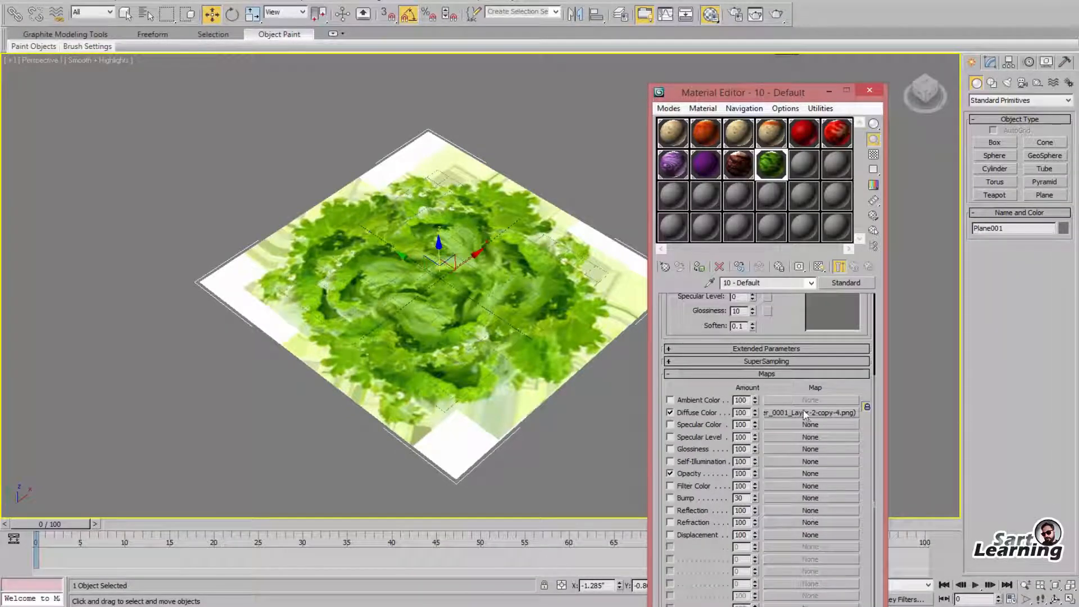
drag(787, 477, 790, 474)
click(740, 431)
click(794, 476)
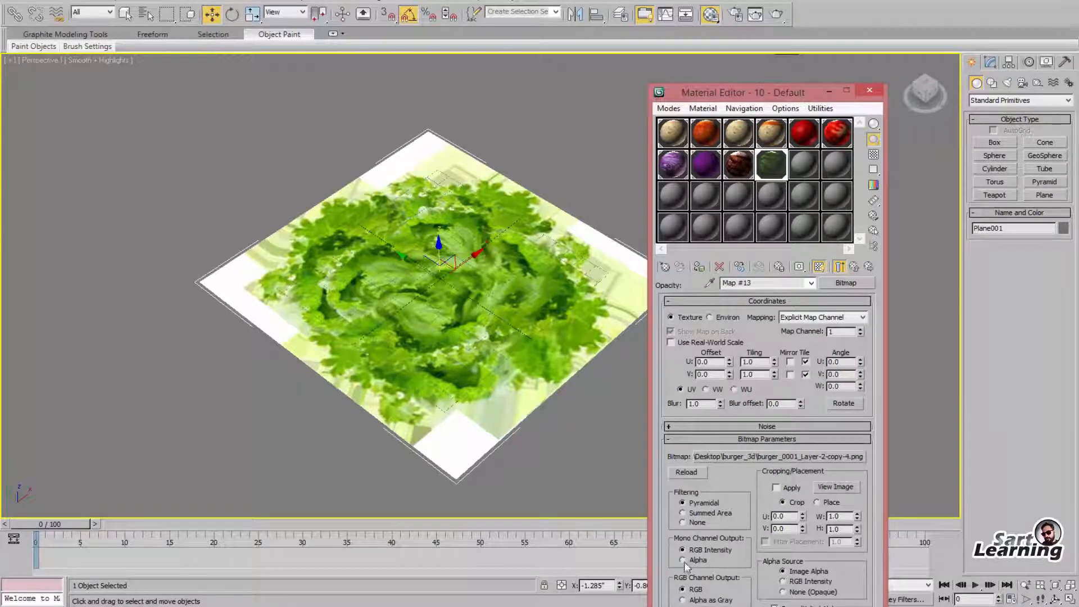
click(819, 268)
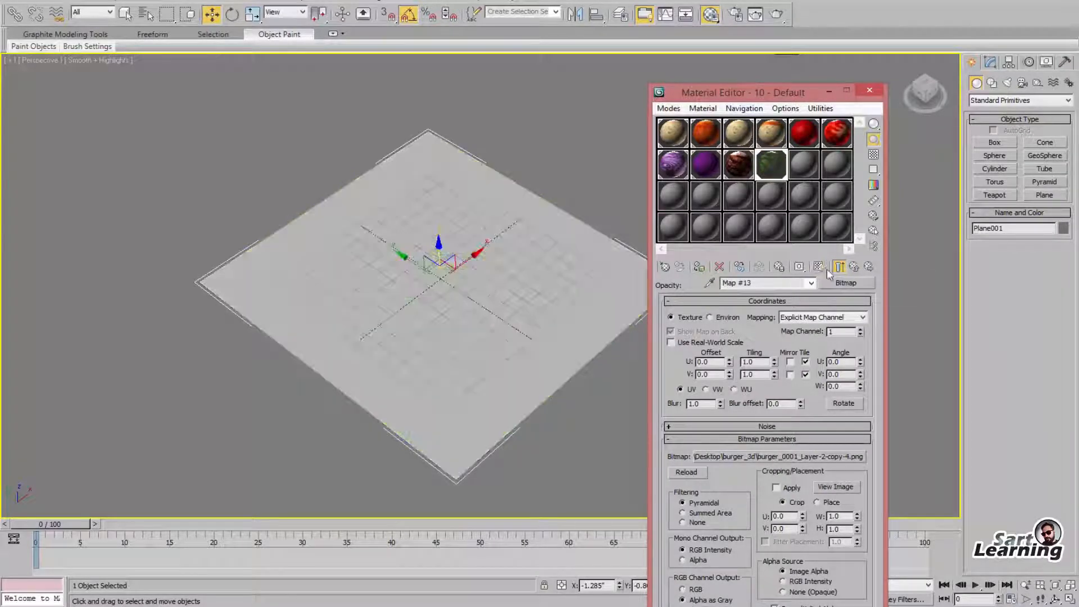
click(818, 268)
click(854, 268)
click(818, 270)
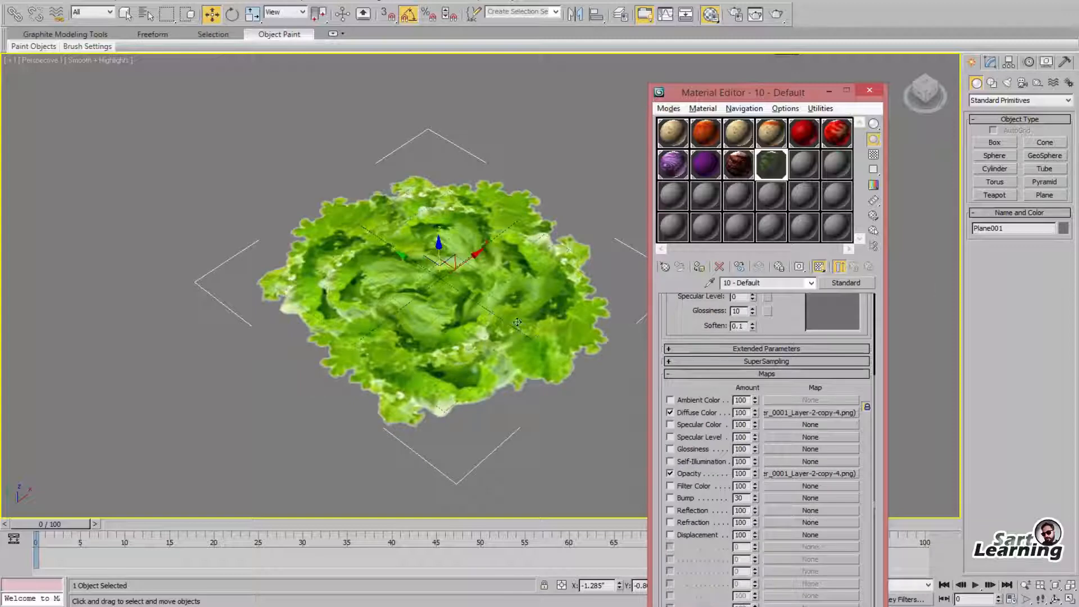
Apply a Noise modifier to the lettuce plane with Z strength about 75.84", Fractal on and roughness about 0.105
key(m)
click(991, 62)
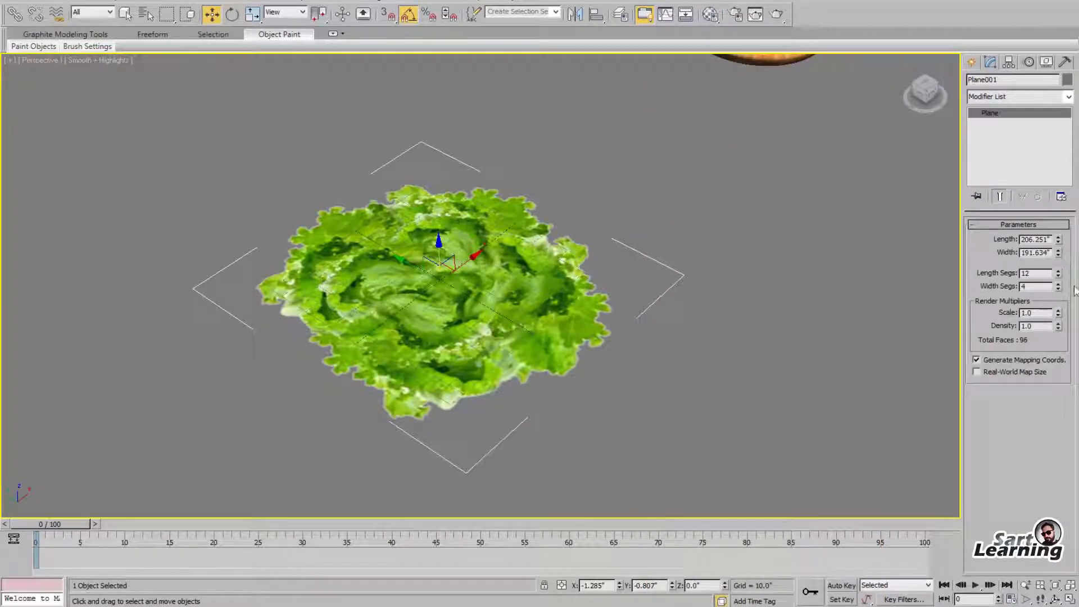
click(1015, 98)
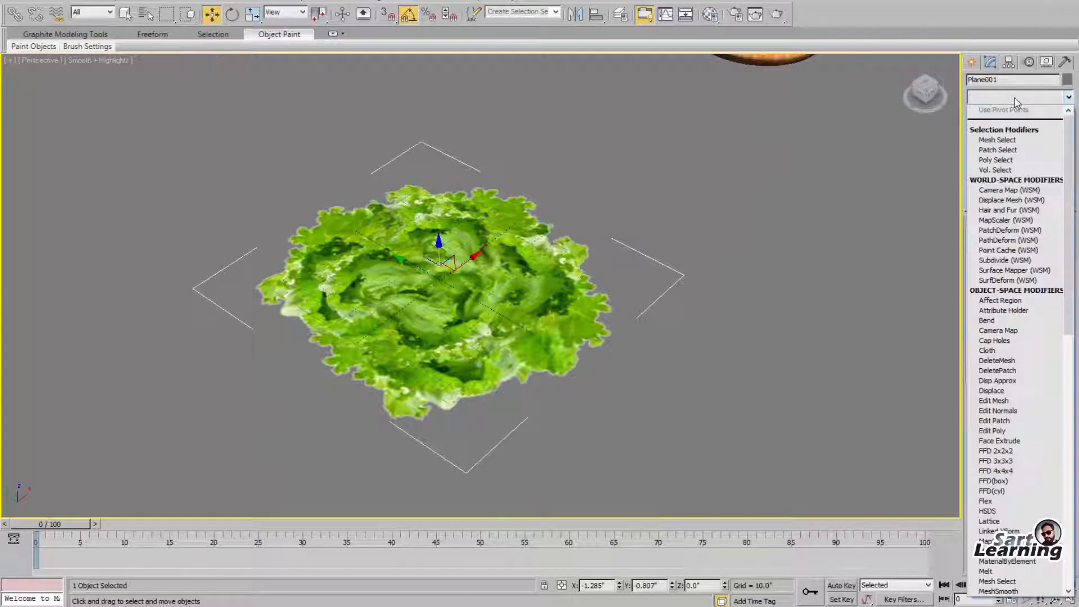
key(n)
key(Return)
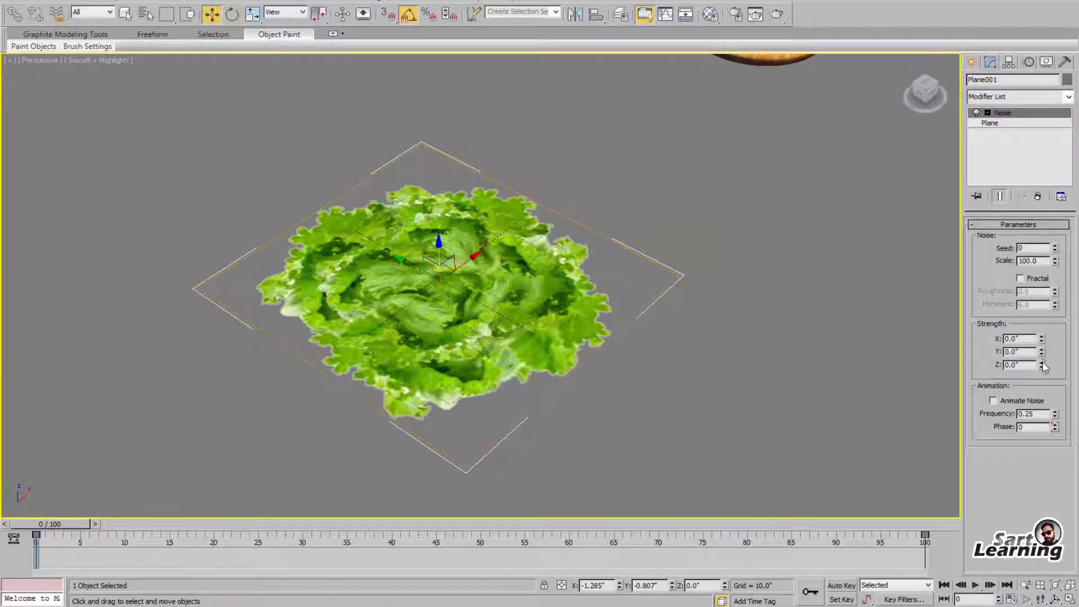
drag(1043, 363, 1042, 230)
alt+middle_drag(329, 206, 374, 180)
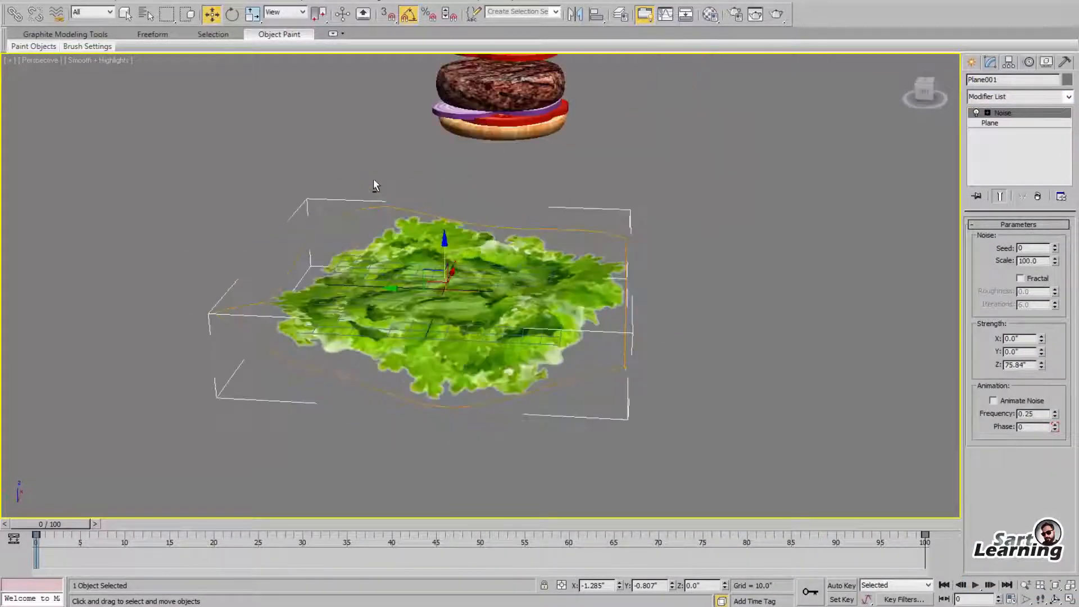
drag(1043, 349, 1043, 342)
click(1041, 281)
drag(1055, 291, 1055, 284)
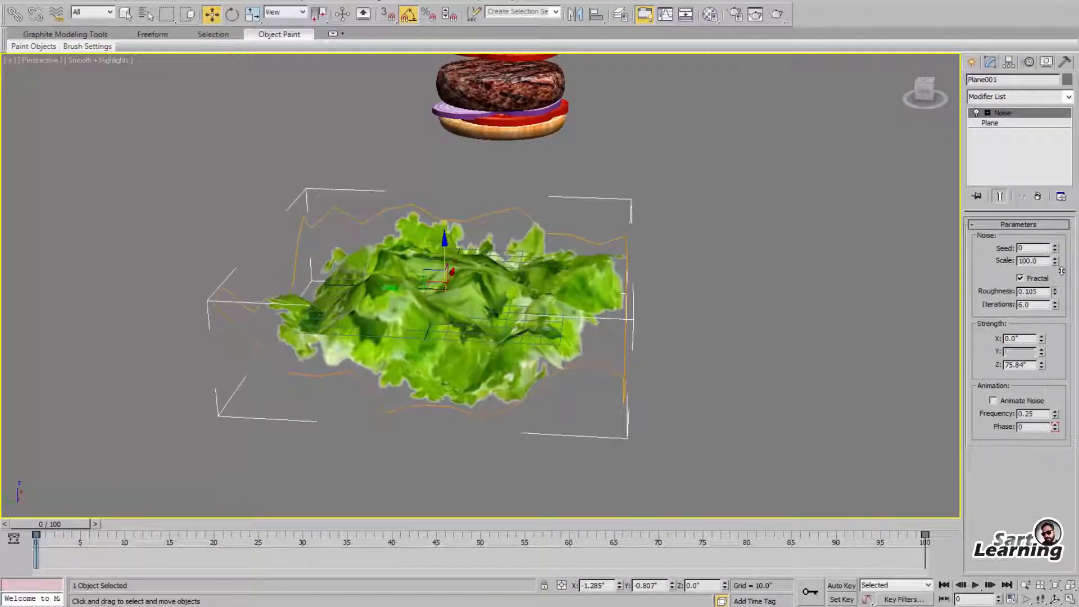
Smooth the rippled lettuce plane with a TurboSmooth modifier
click(1006, 99)
click(1006, 441)
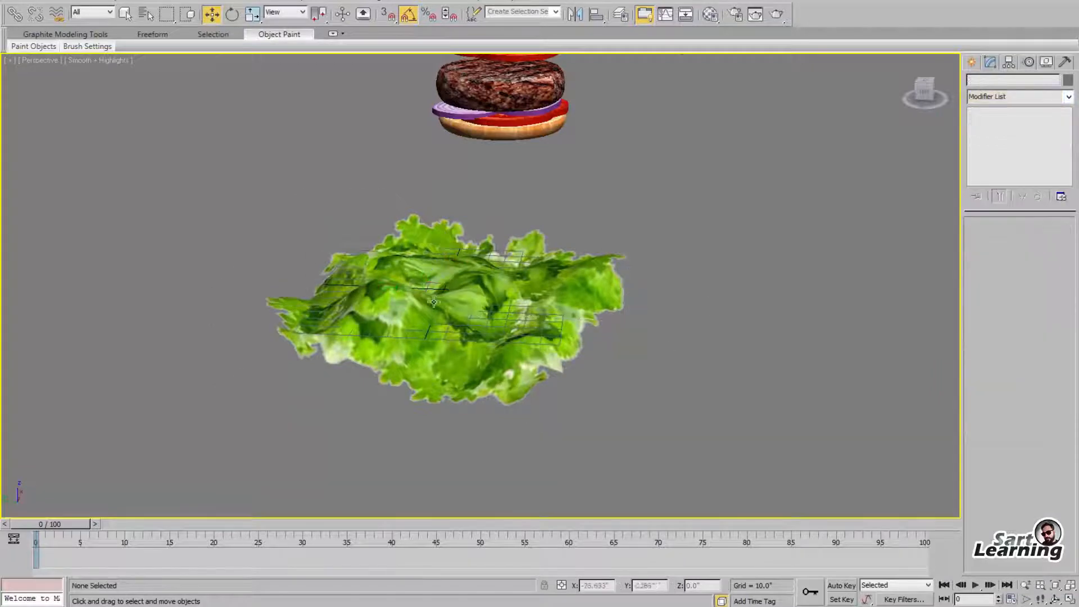
alt+middle_drag(787, 255, 430, 310)
Copy the lettuce plane about 16" below the original as Plane002 and rotate the copy so the leaves differ
shift+drag(439, 239, 438, 259)
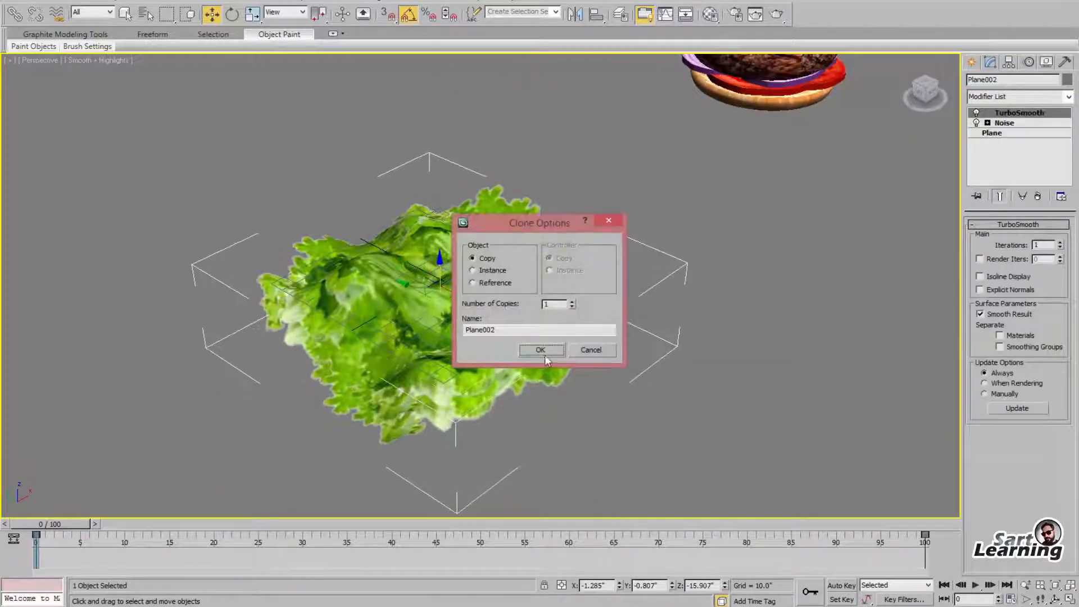
click(543, 351)
key(e)
drag(456, 335, 406, 332)
key(w)
Duplicate both lettuce planes as rotated copies and raise the new pair above the originals
click(668, 404)
alt+middle_drag(669, 404, 624, 388)
drag(641, 430, 573, 377)
key(r)
drag(447, 251, 452, 261)
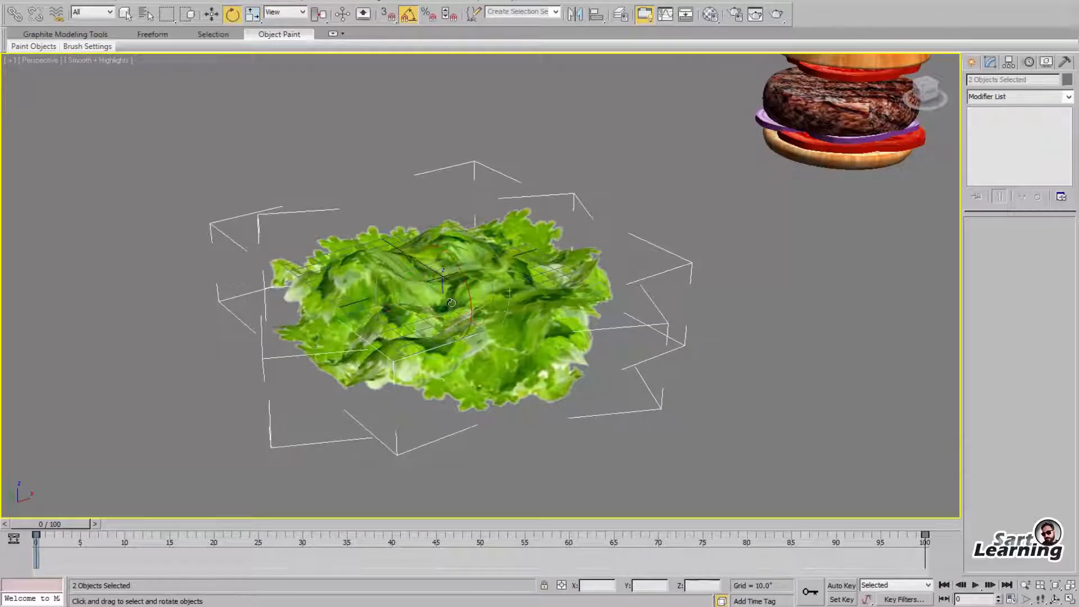
shift+drag(451, 303, 446, 329)
click(539, 349)
key(w)
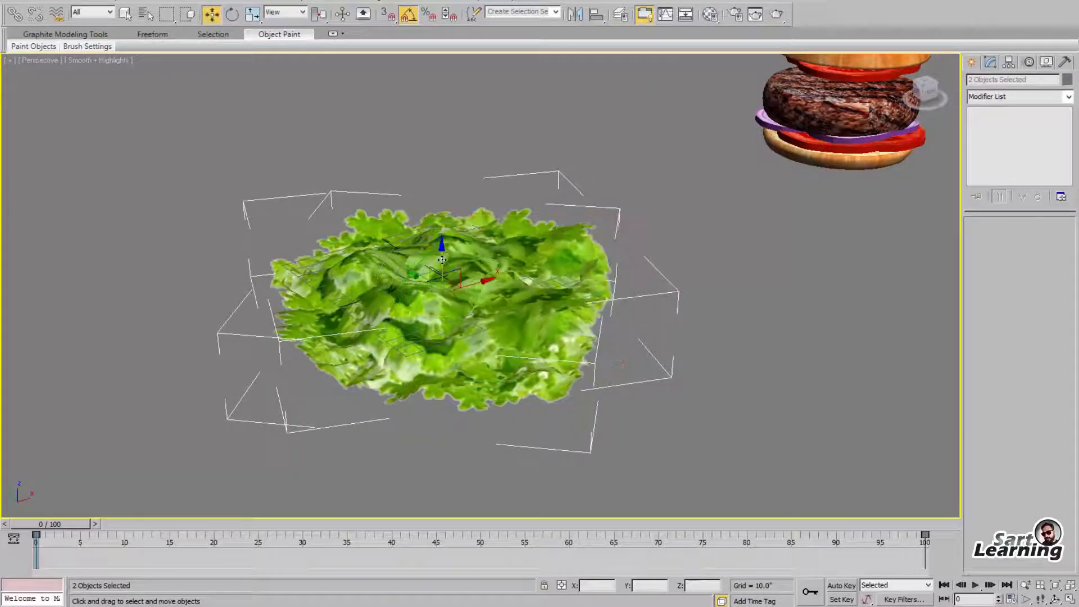
mouse_move(442, 260)
mouse_down()
mouse_move(442, 223)
mouse_move(448, 247)
mouse_up()
key(e)
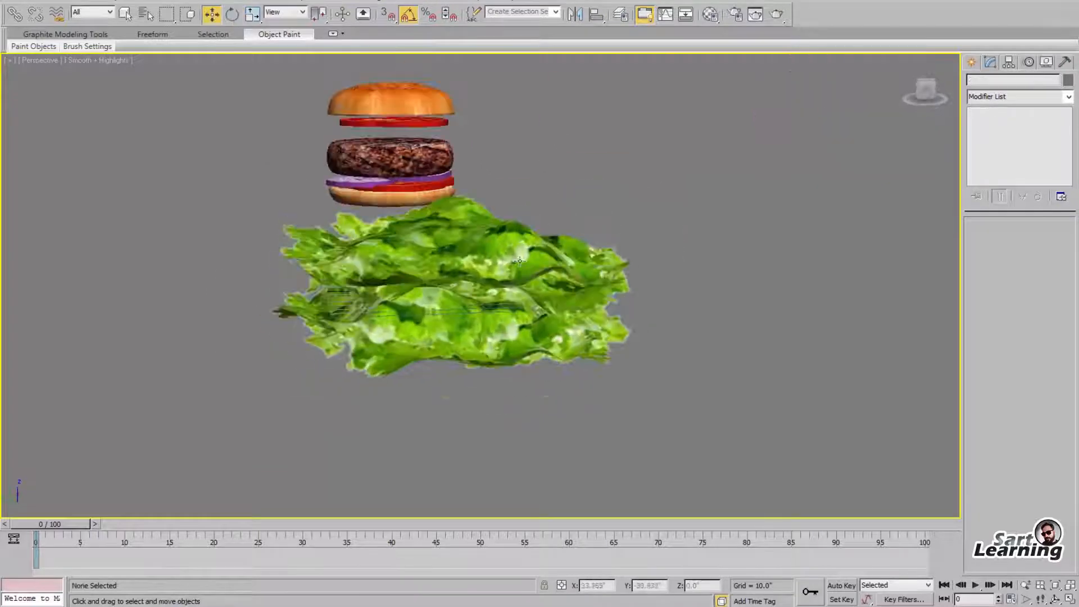
Flatten the upper lettuce copy vertically and lower it onto the layers beneath
click(476, 308)
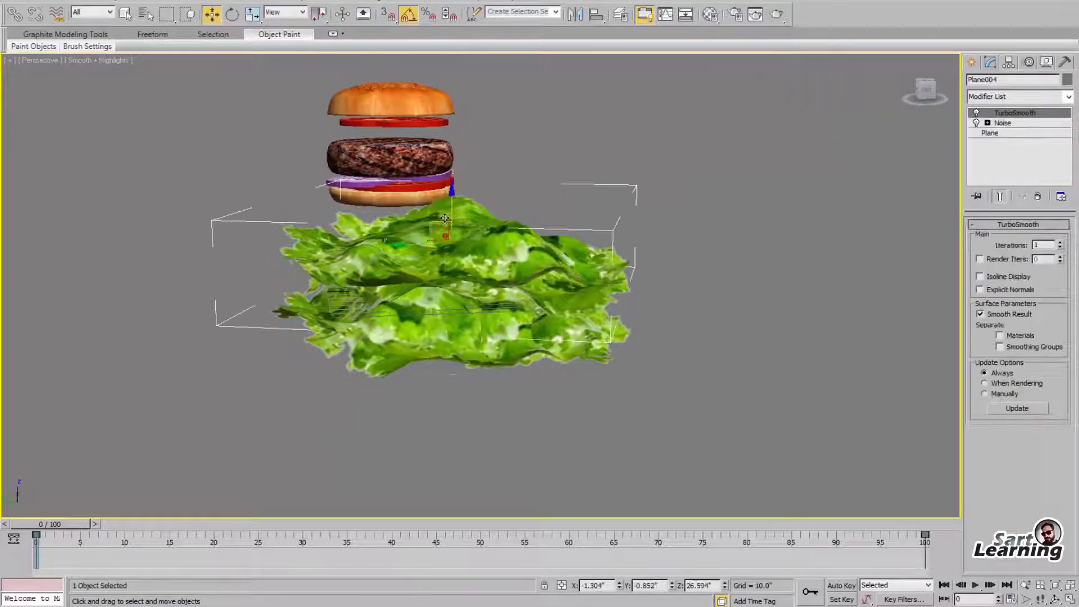
key(r)
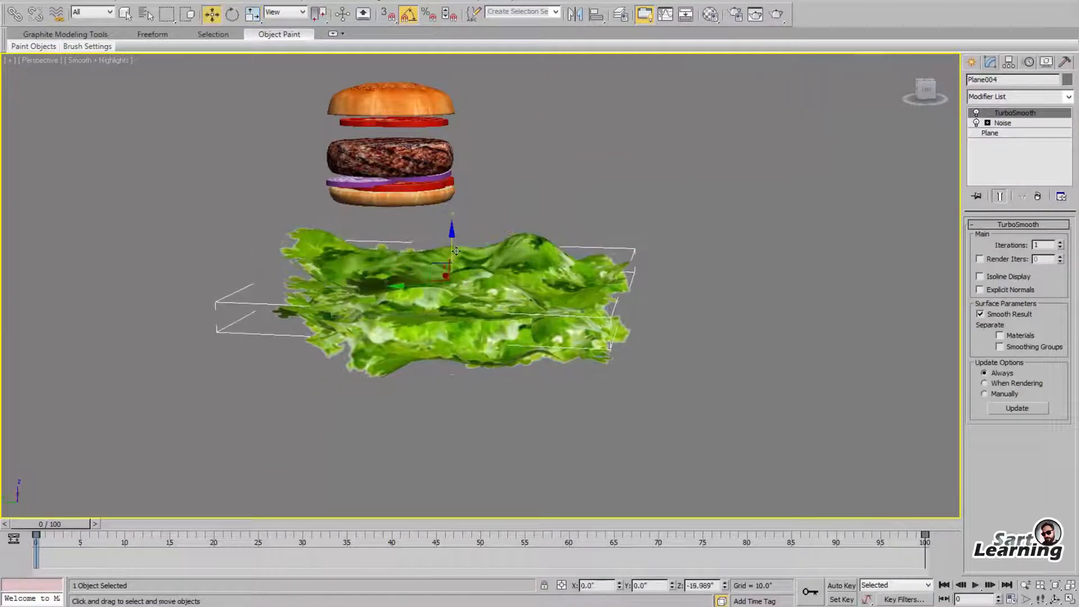
click(508, 291)
click(732, 227)
Hide the lettuce reference image in the top view's background
key(t)
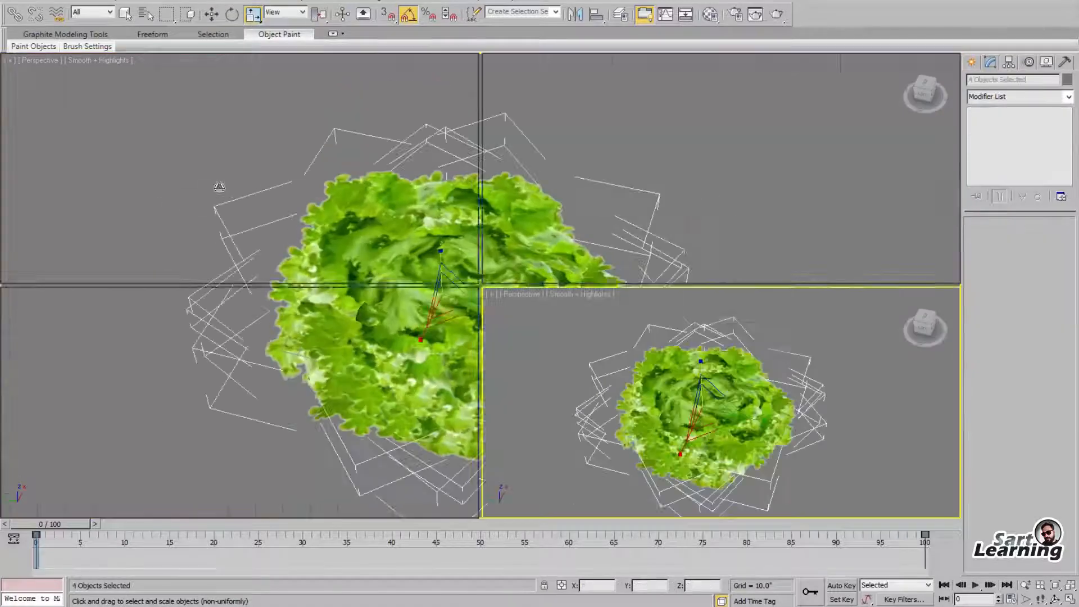
key(alt+w)
key(alt+b)
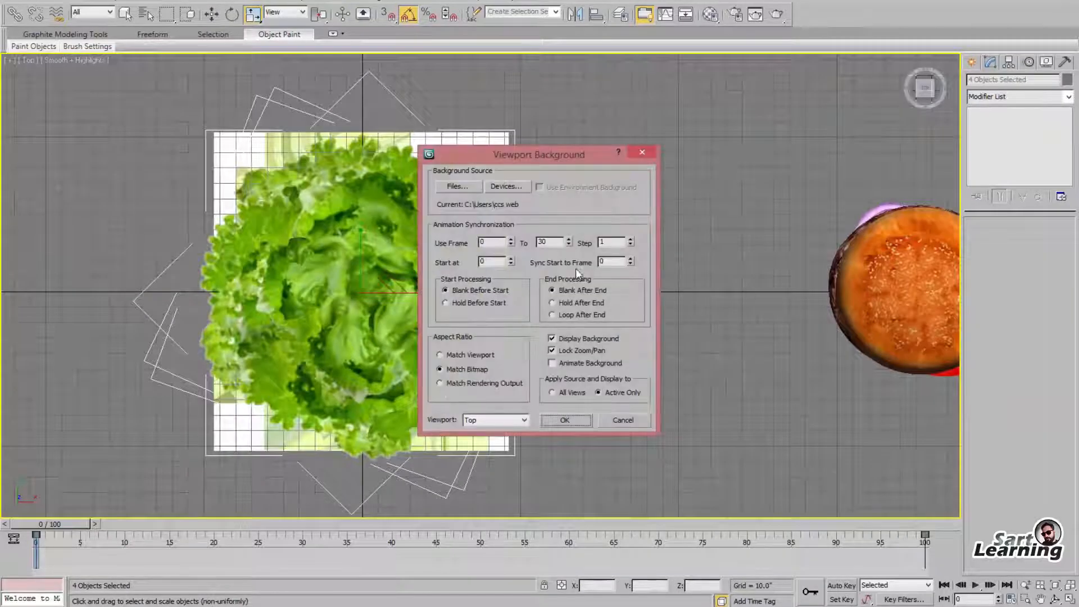
click(566, 420)
middle_drag(566, 283, 455, 283)
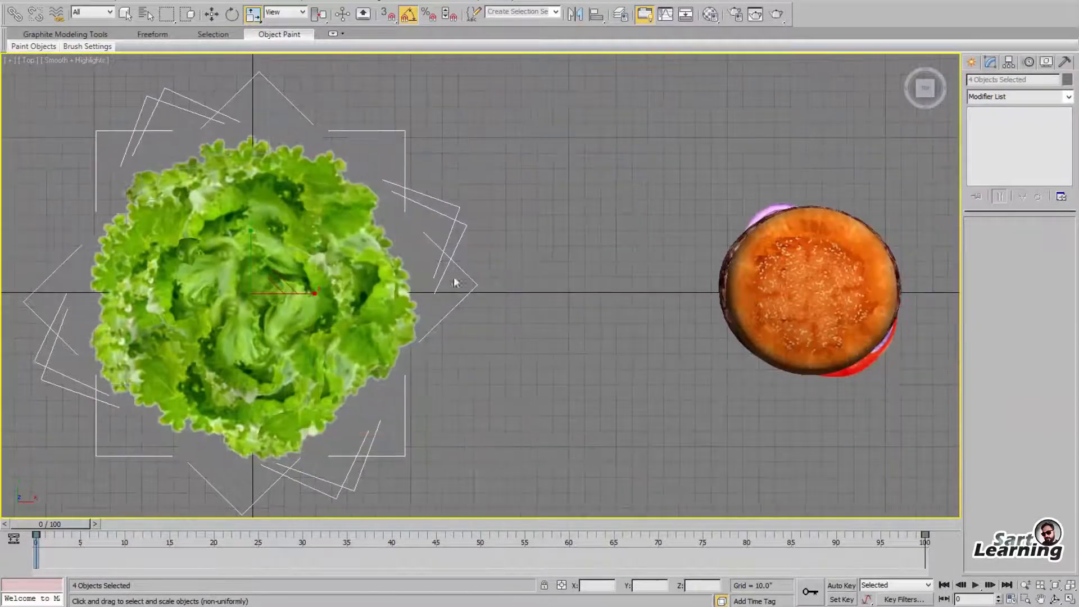
Group the four lettuce planes as Group002
click(101, 2)
click(121, 11)
click(564, 314)
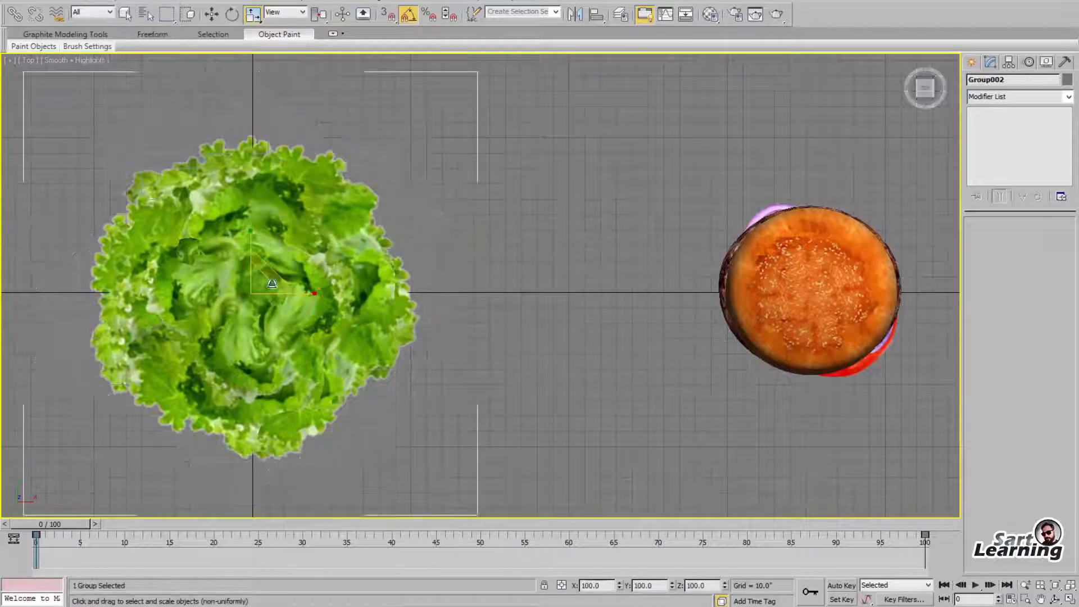
Move the lettuce group over the burger stack in the top view, aligning it with the bun
key(w)
drag(263, 282, 813, 275)
key(alt+w)
right_click(744, 396)
key(alt+w)
alt+middle_drag(744, 396, 599, 264)
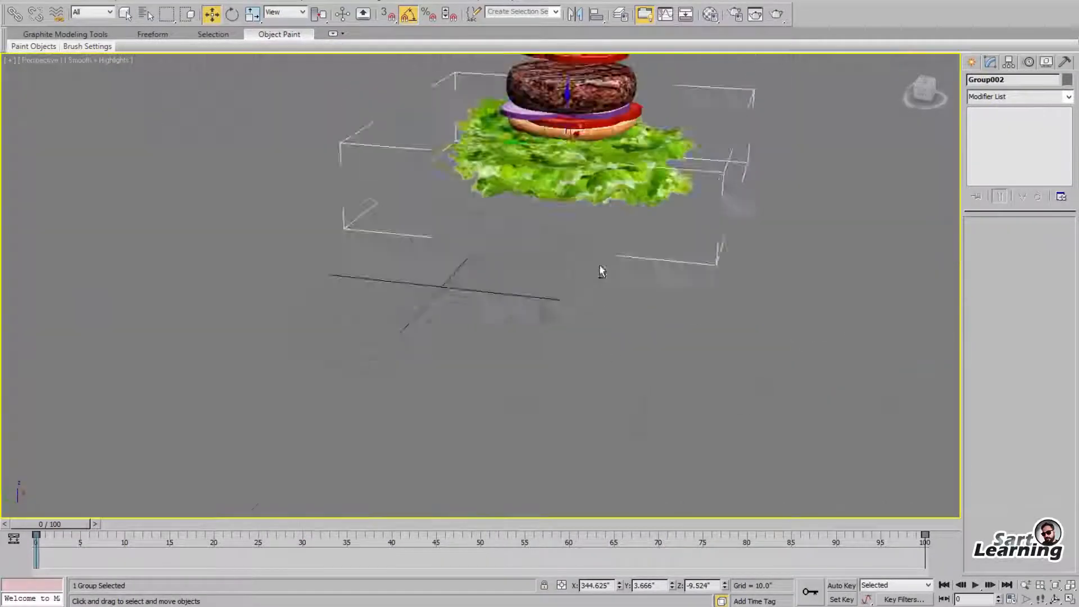
Scale the lettuce group uniformly down to about 46% to suit the burger's width
key(z)
alt+middle_drag(535, 297, 514, 247)
key(r)
drag(487, 272, 486, 342)
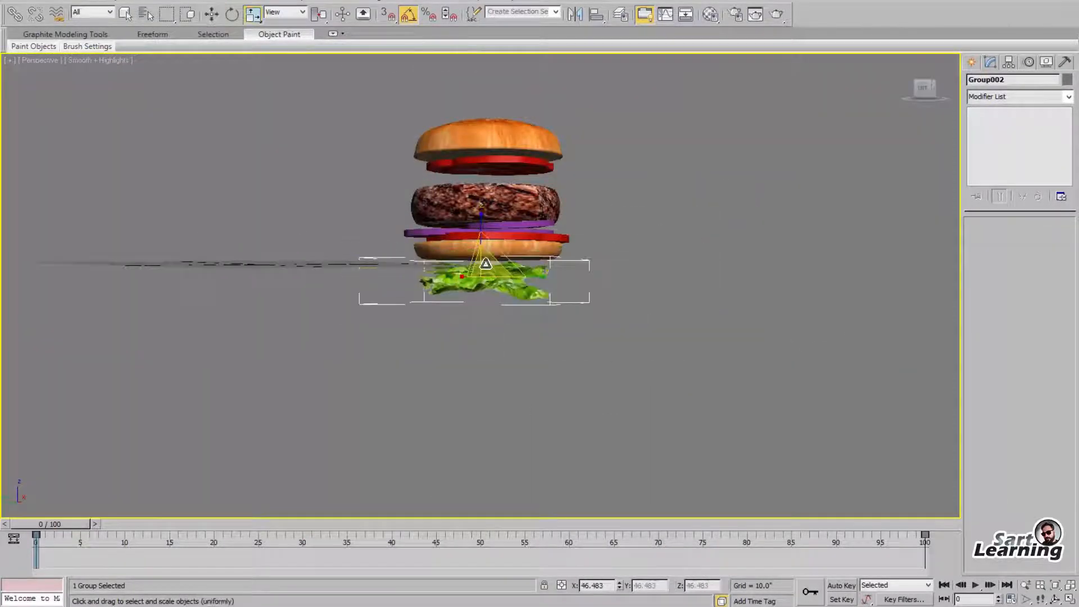
Raise the lettuce group to about Z 65" so it sits between the patty and the upper tomato
key(w)
drag(486, 264, 484, 147)
alt+middle_drag(484, 147, 594, 282)
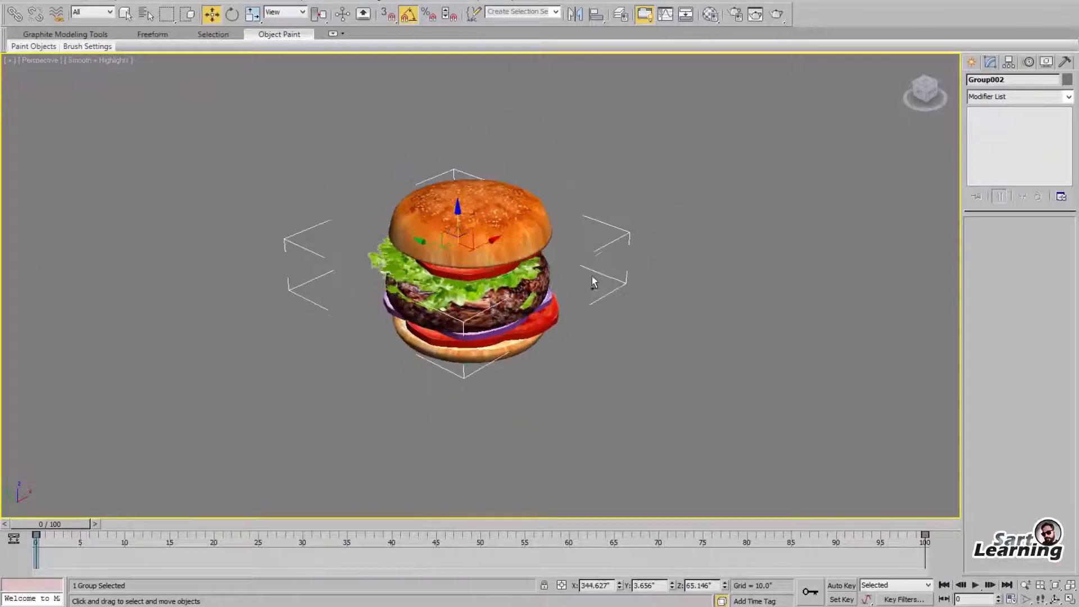
key(w)
alt+middle_drag(461, 254, 589, 273)
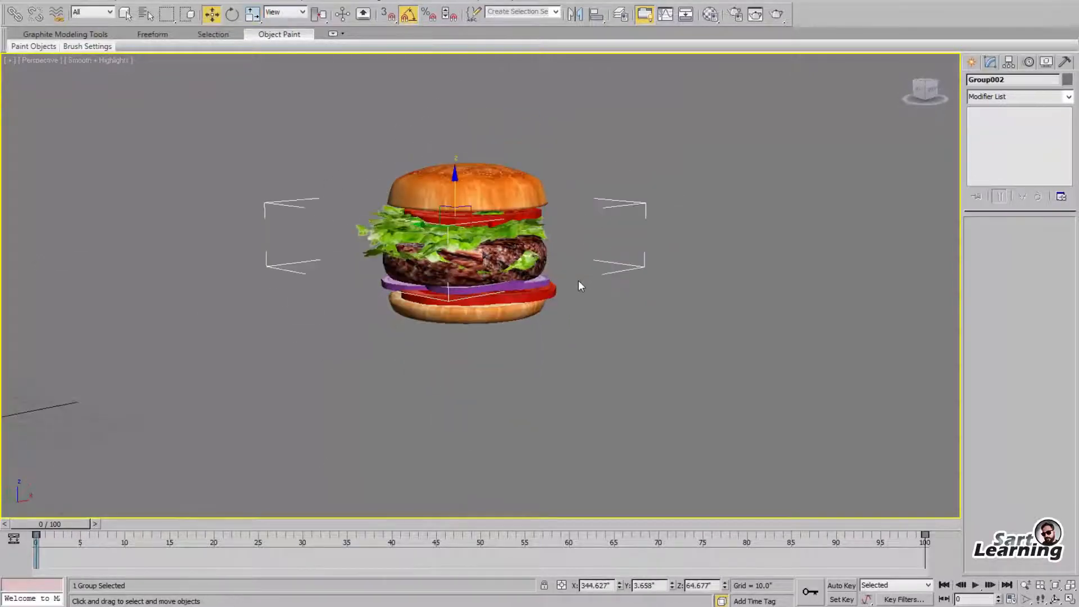
Open the lettuce group, raise the leaf that cuts into the patty, and close the group
click(111, 1)
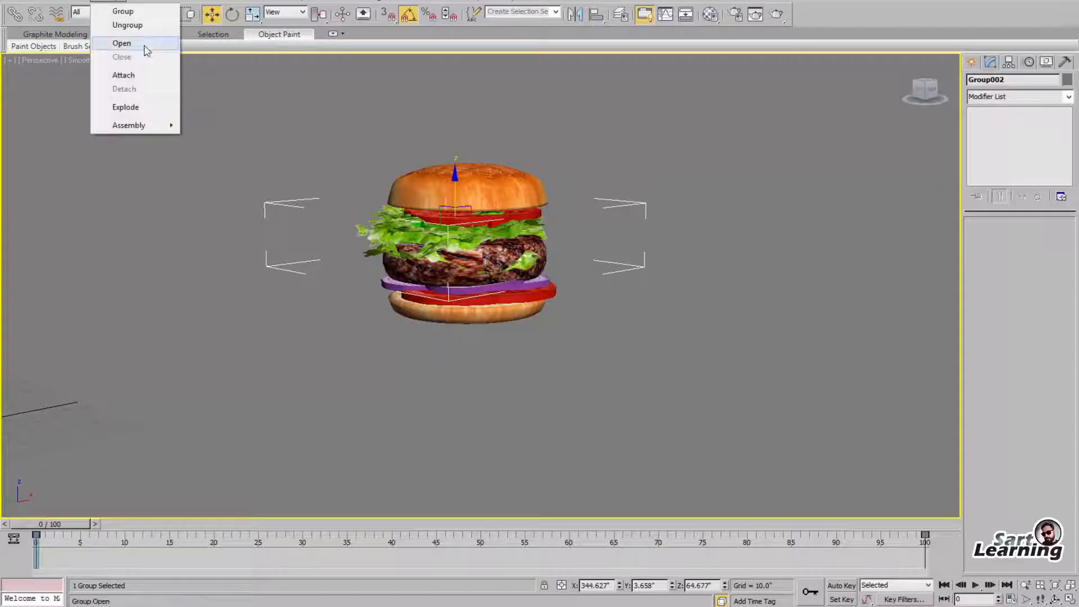
click(145, 46)
click(527, 271)
drag(456, 204, 454, 179)
key(e)
key(r)
key(w)
click(117, 1)
click(137, 57)
click(690, 315)
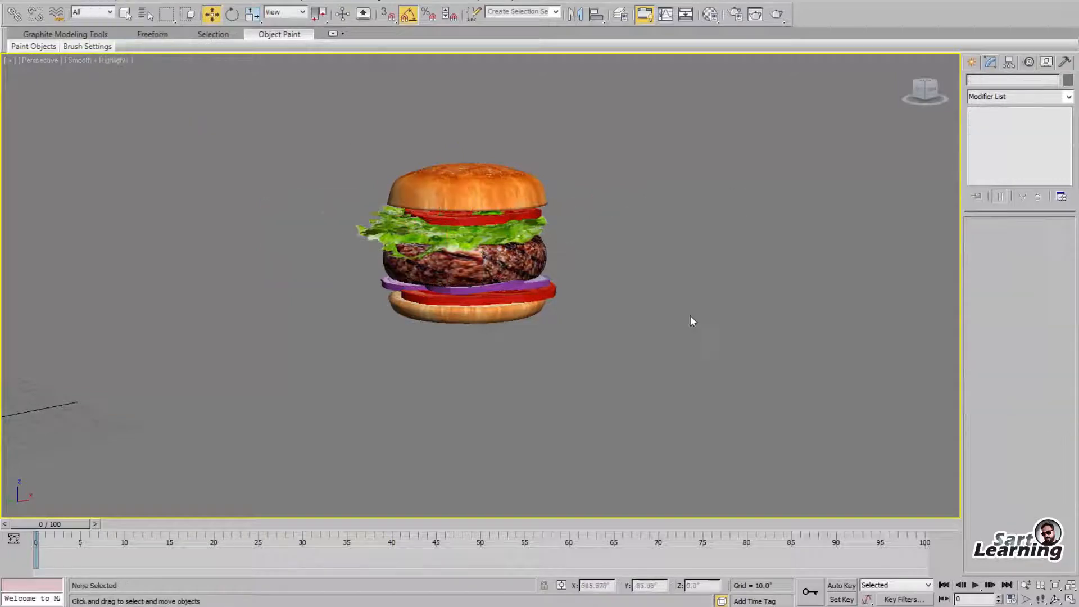
Select all burger parts and move them to the grid origin in the top view
scroll(690, 315, up, 5)
alt+middle_drag(690, 315, 640, 287)
scroll(641, 287, down, 3)
key(ctrl+a)
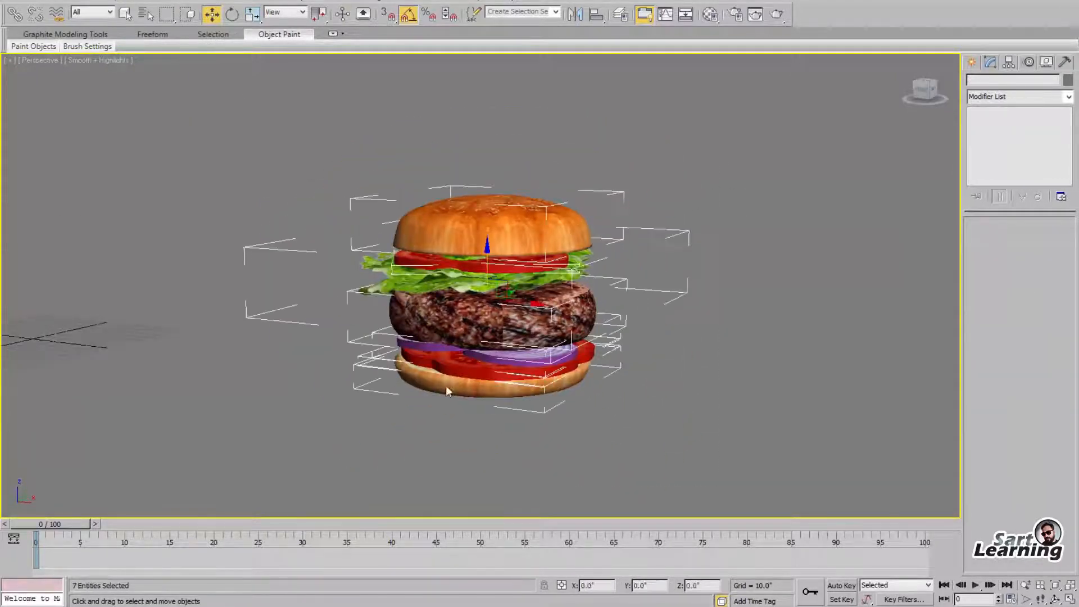
scroll(534, 282, down, 3)
alt+middle_drag(556, 335, 565, 393)
key(t)
scroll(593, 226, down, 5)
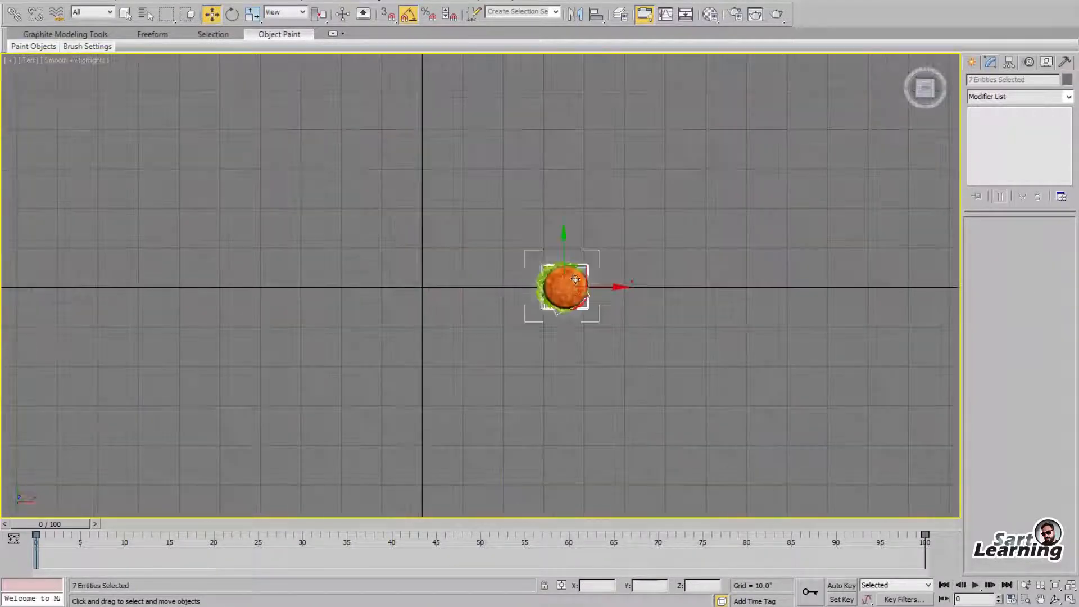
drag(573, 279, 431, 274)
click(661, 432)
key(p)
key(z)
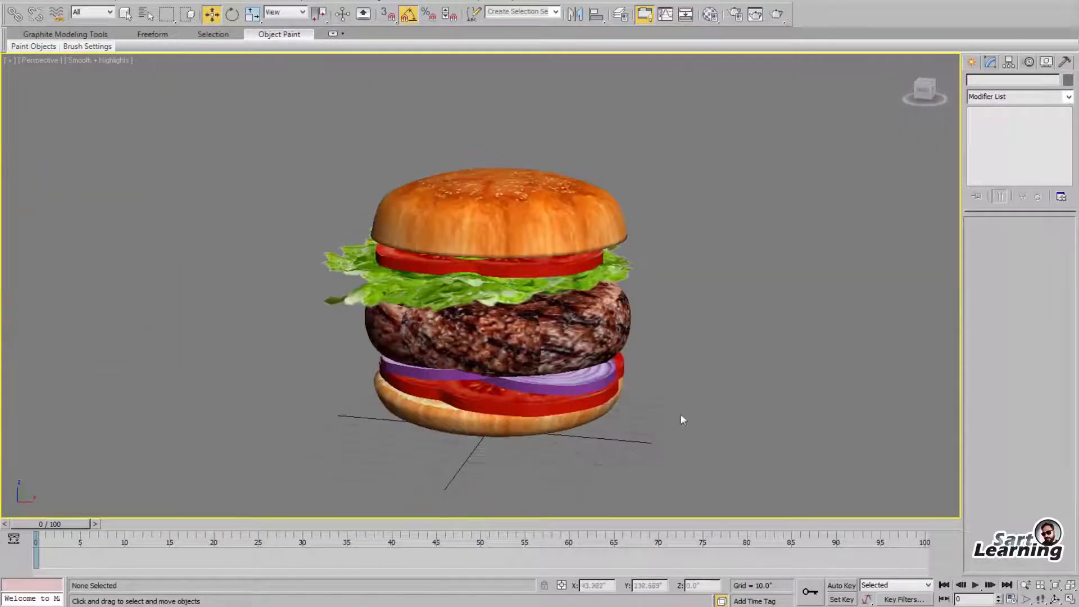
Create a plane over the burger in the top view, roughly covering the bun
key(ctrl+a)
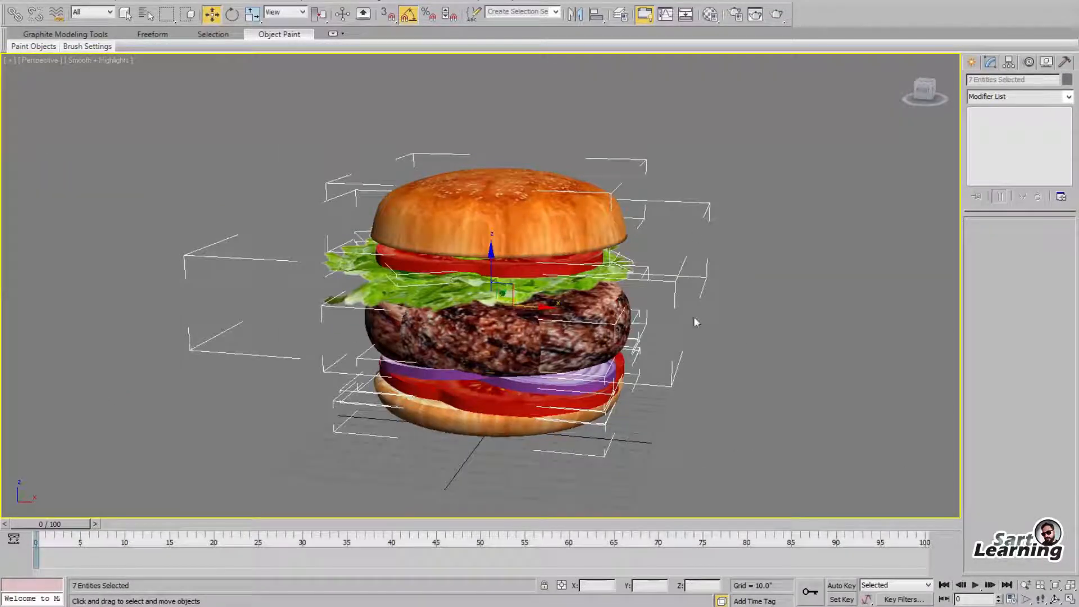
click(694, 316)
click(971, 62)
click(1044, 196)
key(t)
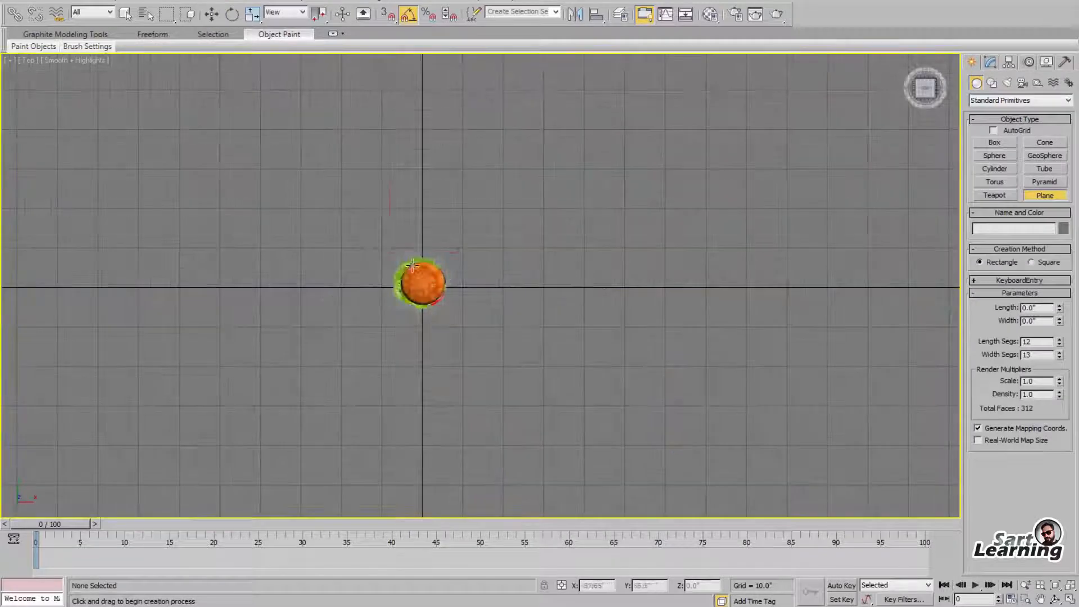
mouse_move(388, 253)
mouse_down()
mouse_move(455, 310)
mouse_move(425, 287)
mouse_up()
key(w)
Raise the new plane about 122" so it floats just above the top bun
key(alt+w)
right_click(509, 406)
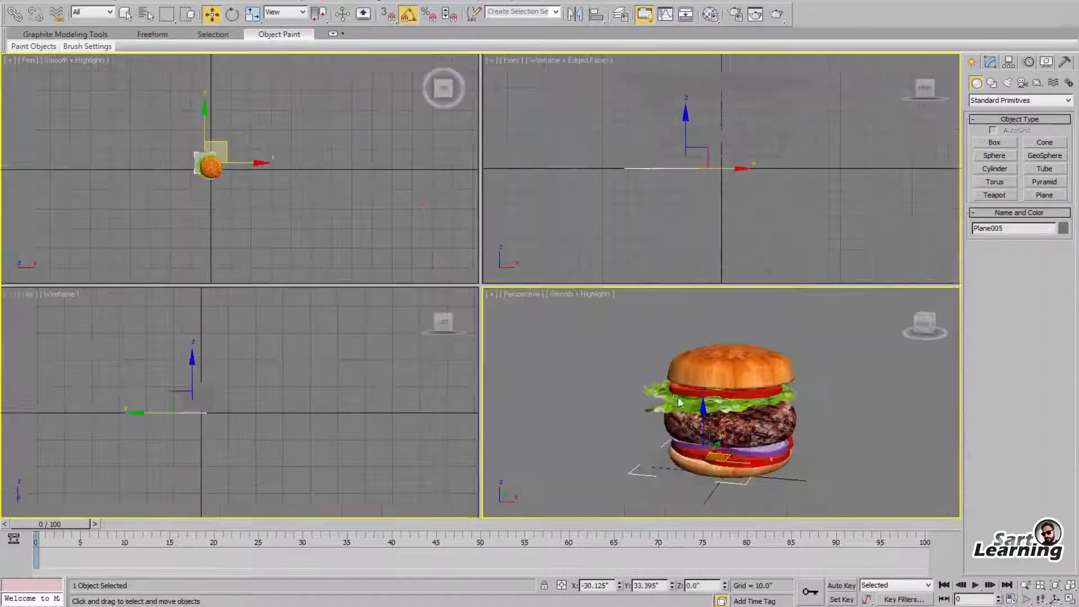
key(alt+w)
drag(493, 373, 514, 113)
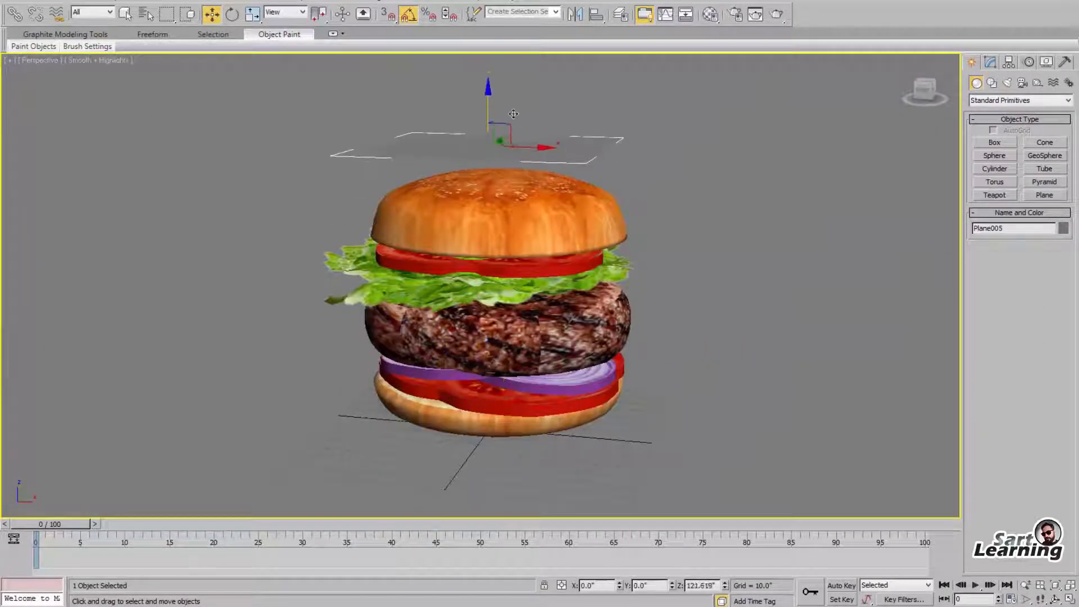
Add a Shell modifier to the plane with an inner amount of 0.4" and display the view in wireframe
click(989, 62)
click(1018, 96)
click(995, 261)
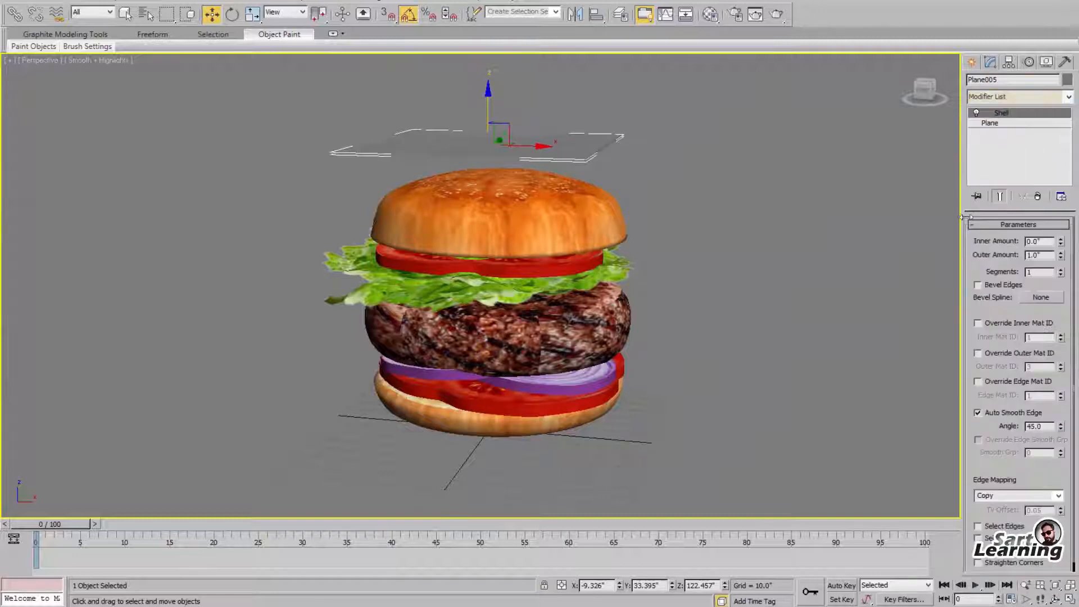
key(F3)
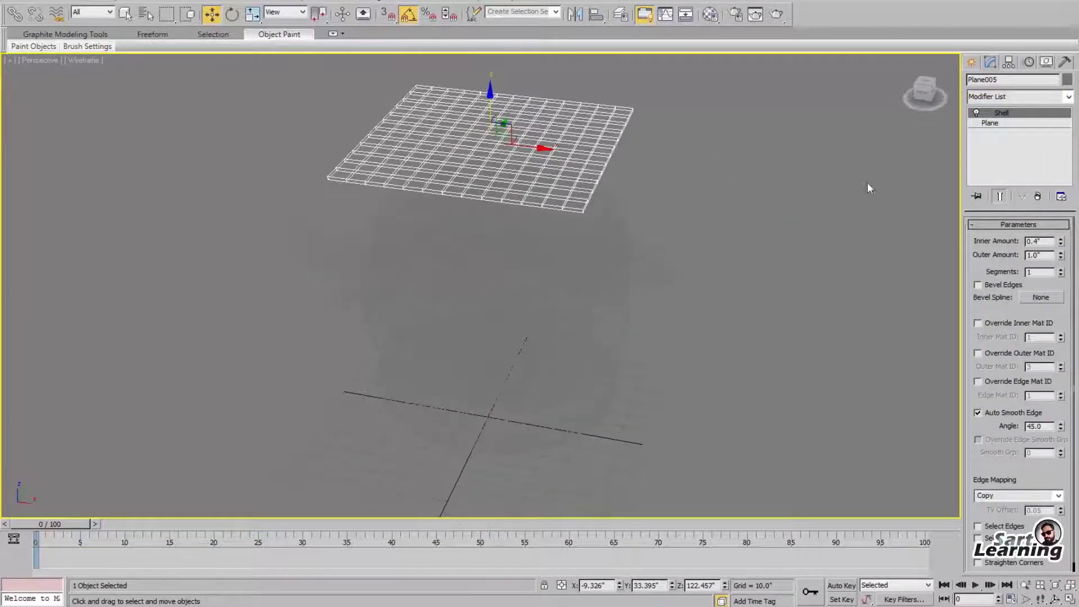
Scale up the shelled plane and convert it to an Editable Poly
key(r)
drag(500, 138, 496, 42)
right_click(613, 106)
click(758, 230)
Using soft selection with a 45" falloff, select the slab's four corner vertex areas and lower them about 9"
key(1)
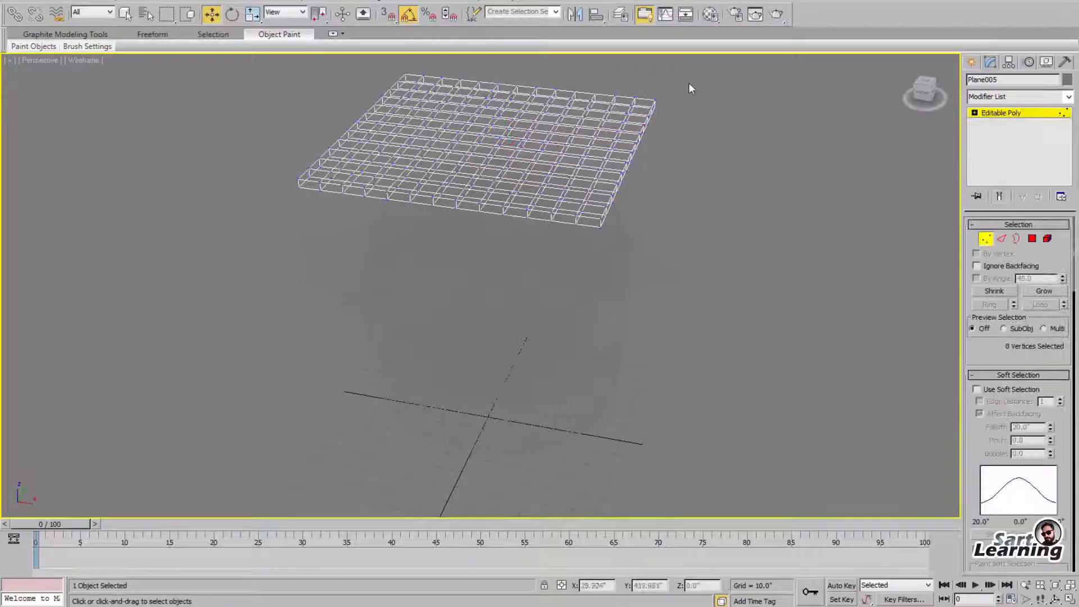
click(977, 389)
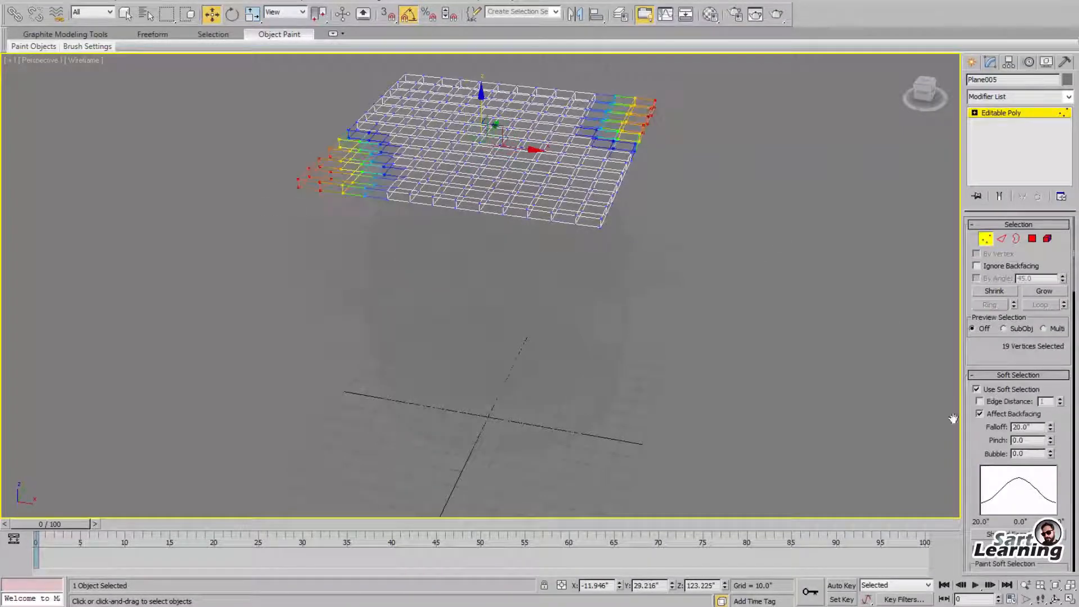
ctrl+click(576, 212)
ctrl+drag(440, 95, 447, 98)
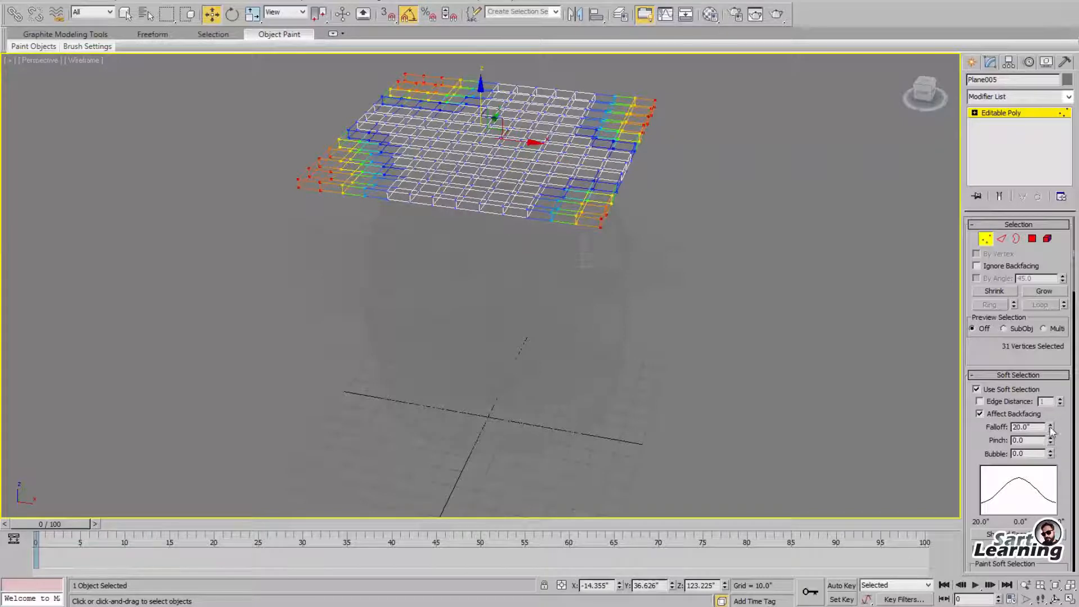
drag(1051, 430, 1050, 348)
drag(488, 95, 490, 114)
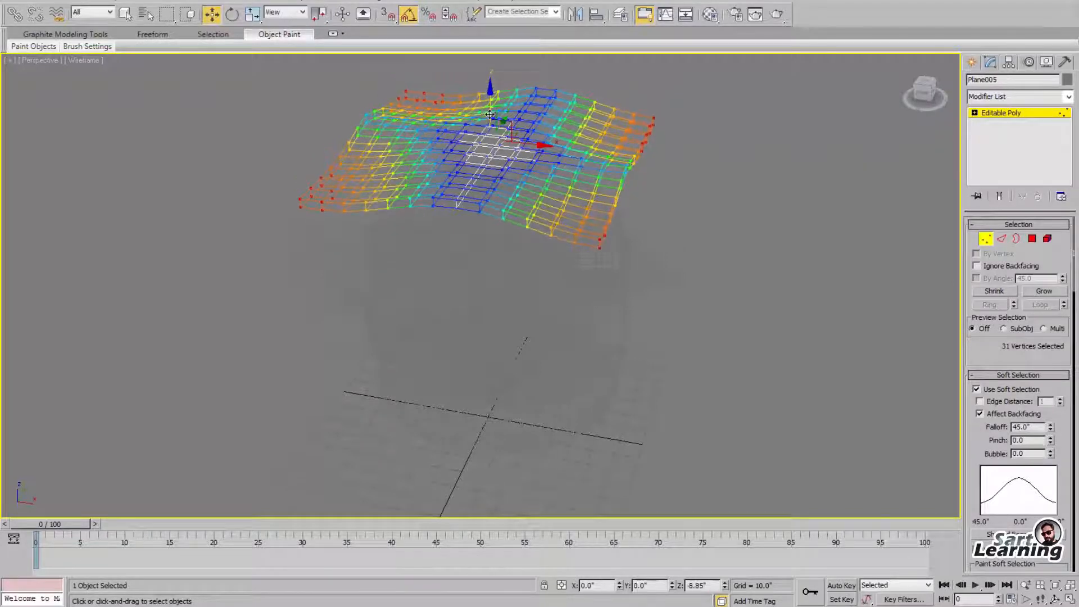
Rotate the soft-selected vertices midway along three sides of the slab to give its edges a wavy bend
click(648, 182)
mouse_move(642, 176)
mouse_down()
mouse_move(625, 156)
mouse_move(633, 161)
mouse_up()
key(e)
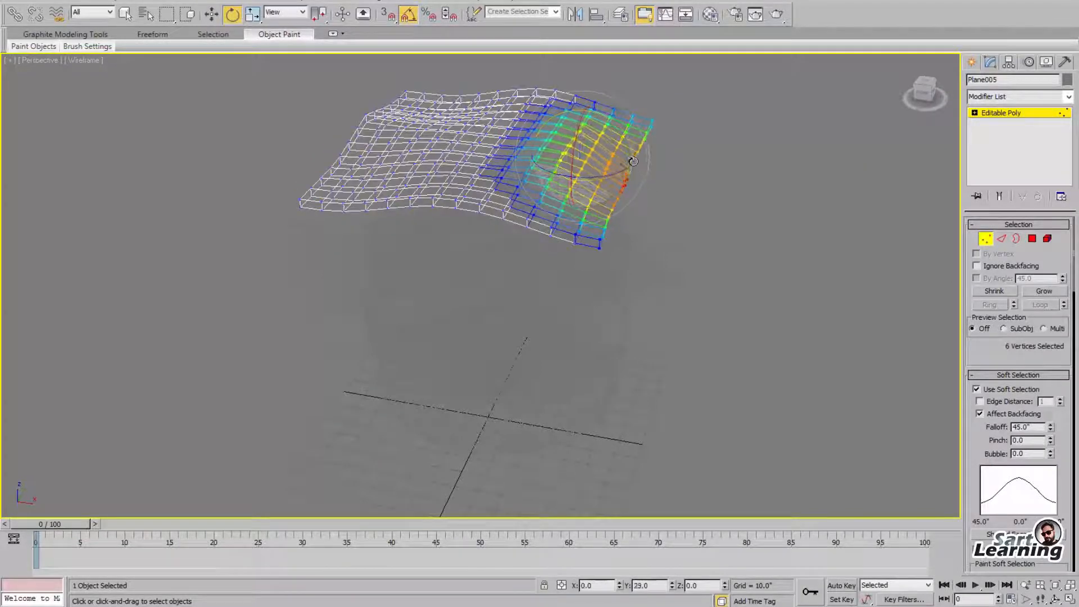
click(349, 148)
drag(418, 117, 440, 91)
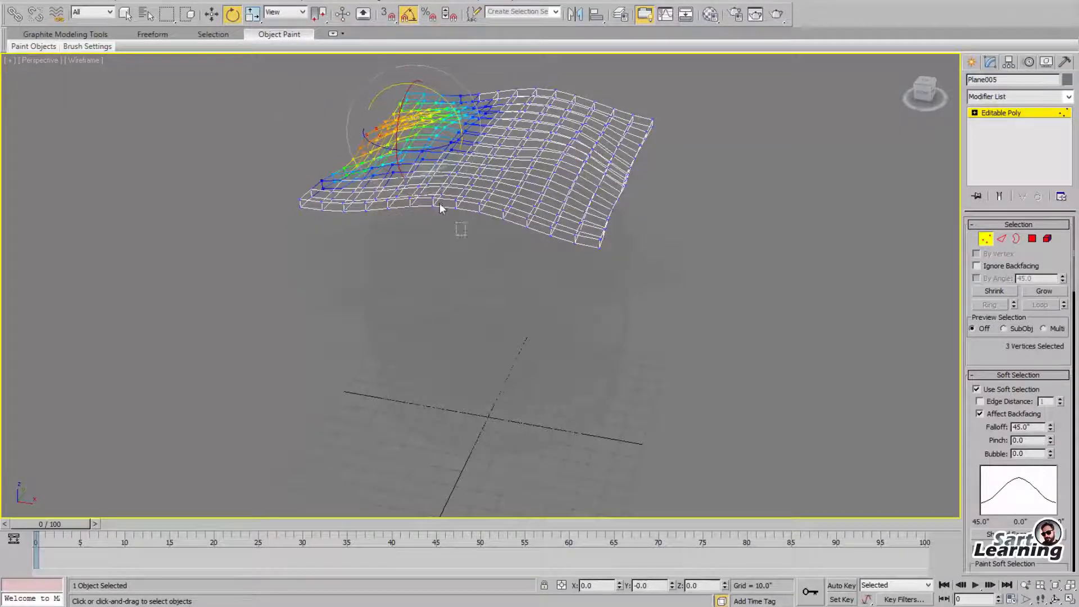
alt+middle_drag(520, 237, 450, 270)
drag(701, 132, 655, 160)
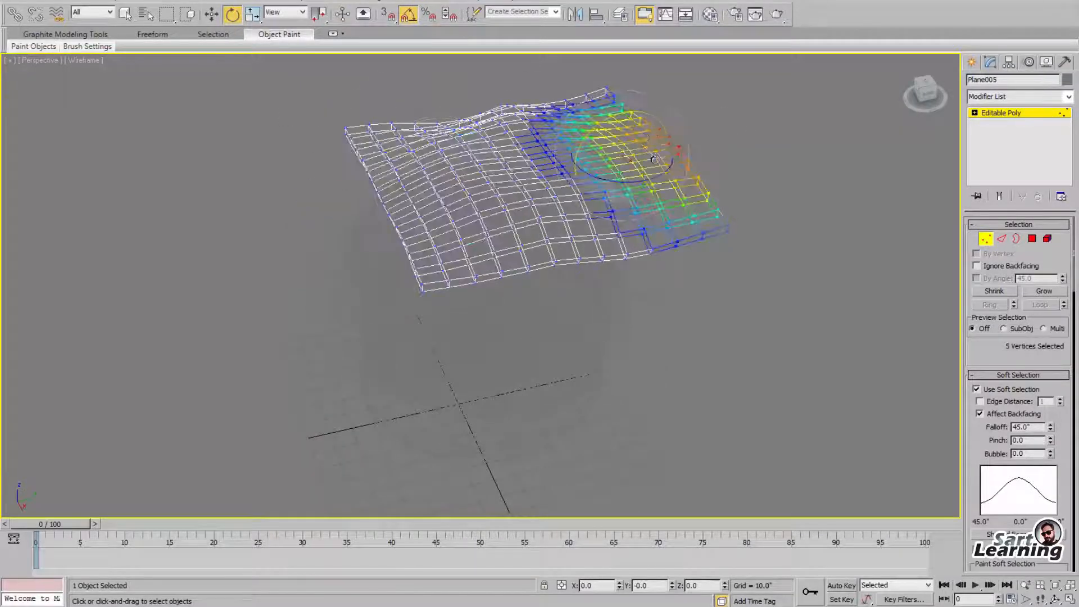
drag(589, 125, 617, 116)
key(w)
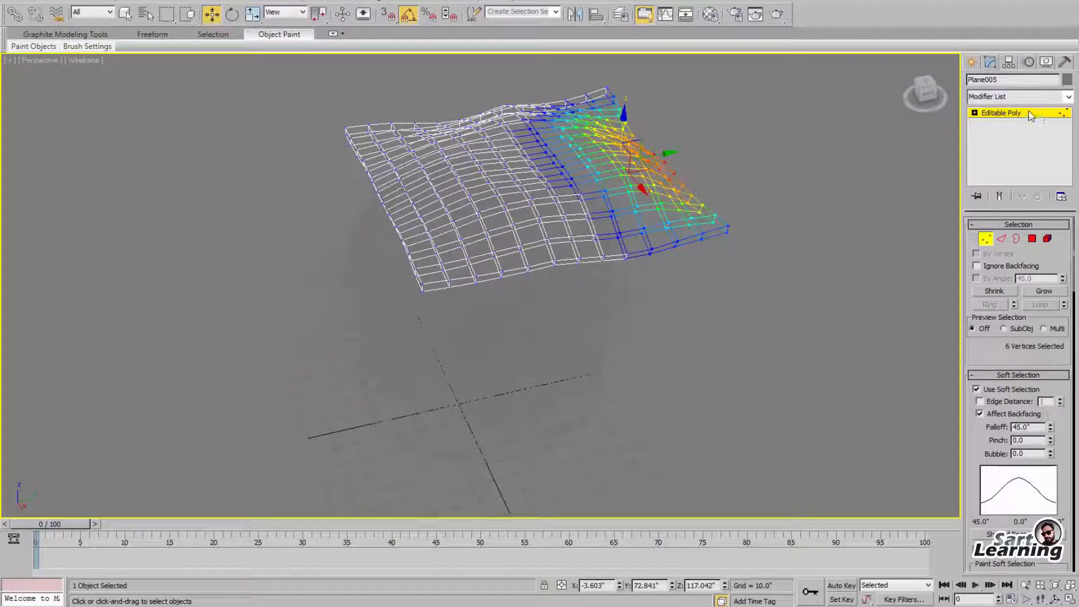
Leave vertex editing and lower the slab about 81" in the left view so it sits beneath the patty
click(1032, 114)
key(t)
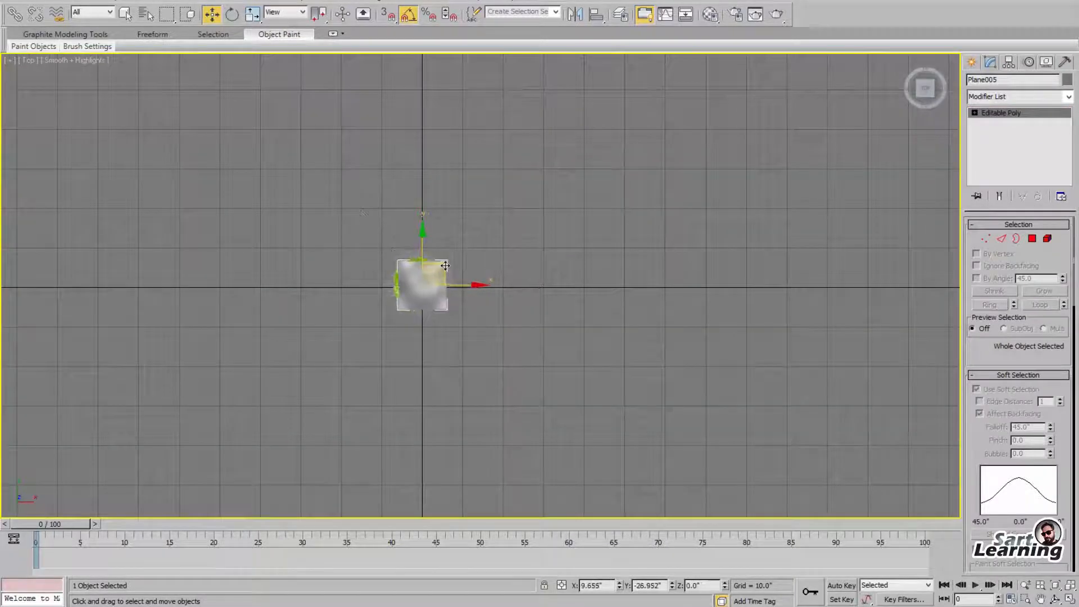
key(l)
drag(394, 201, 402, 229)
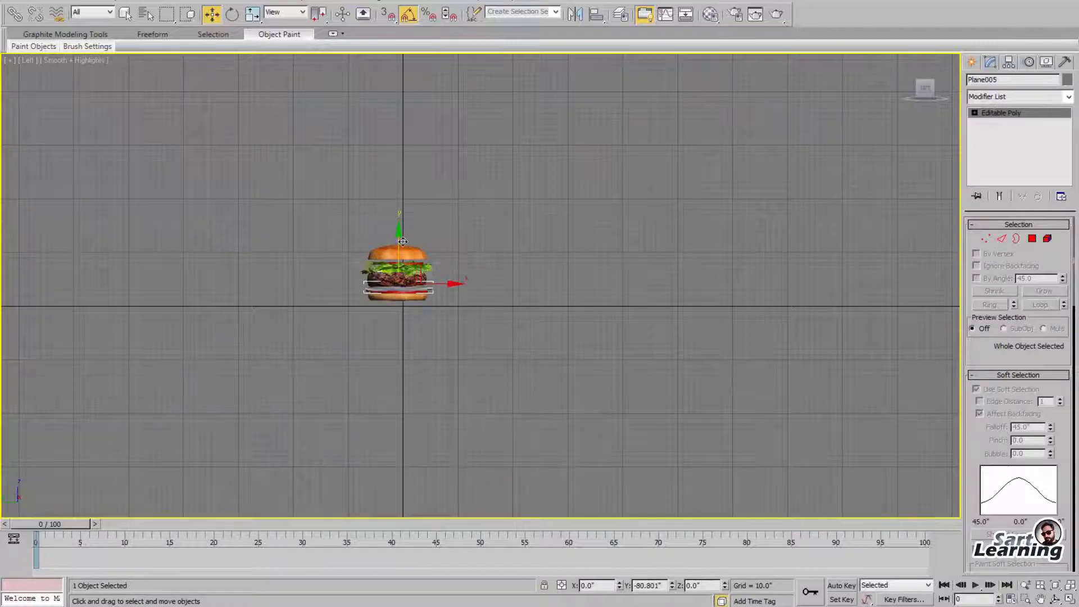
Return to a shaded perspective view and scale the slab down slightly
key(alt+w)
right_click(776, 373)
key(alt+w)
key(z)
key(F3)
mouse_move(685, 326)
alt+middle_down()
mouse_move(664, 274)
mouse_move(678, 247)
alt+middle_up()
scroll(665, 273, down, 4)
key(r)
drag(486, 259, 487, 270)
Copy the slab about 47" upward so the duplicate lies just under the top bun
key(w)
click(488, 164)
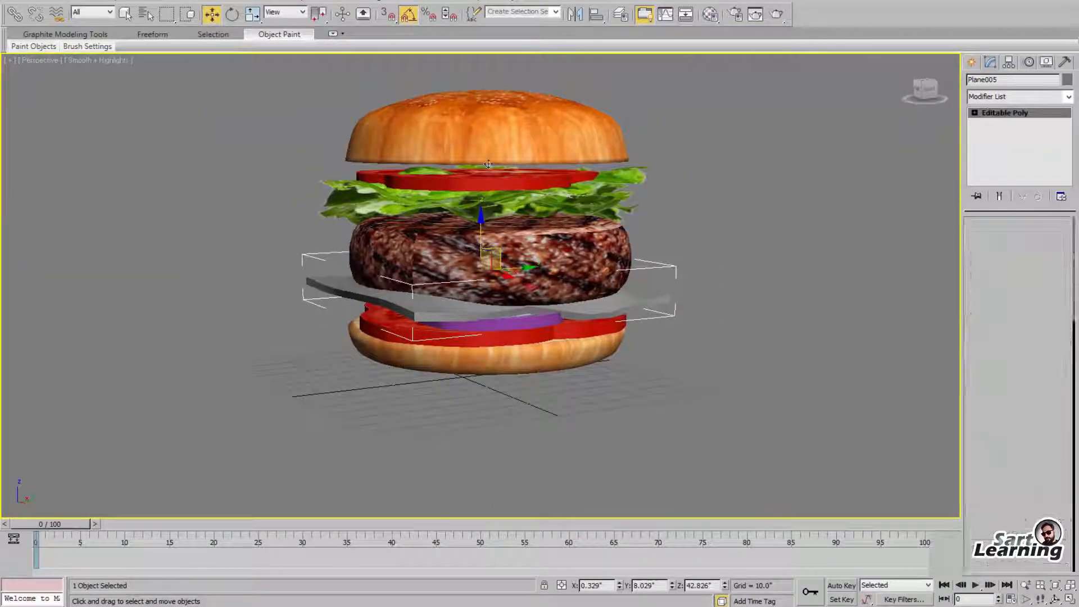
shift+drag(488, 164, 498, 140)
click(534, 349)
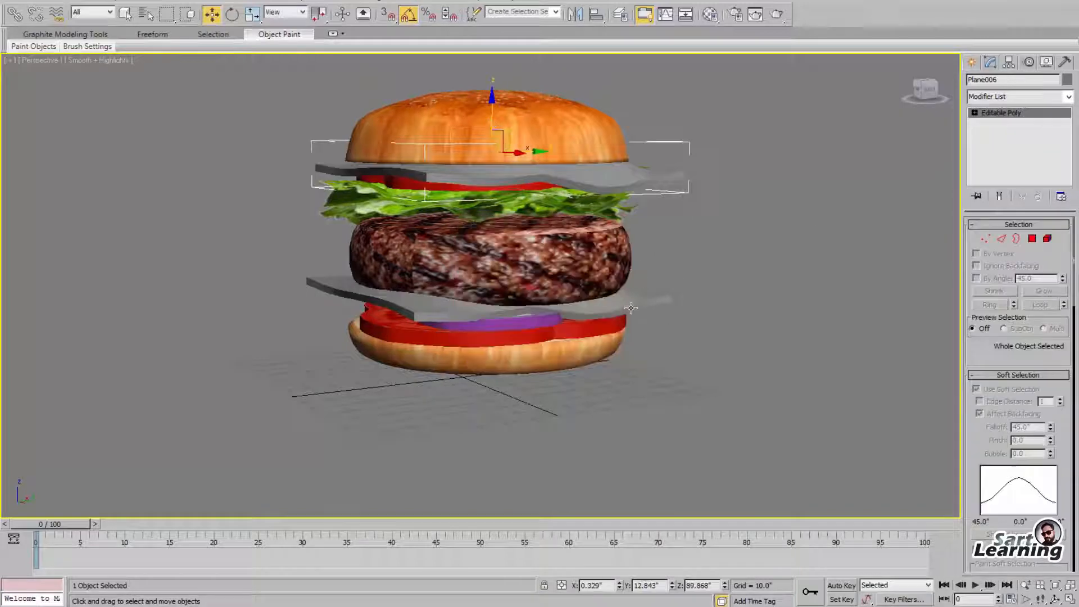
Select both slices and apply a TurboSmooth modifier to them
ctrl+click(630, 308)
click(998, 98)
scroll(998, 112, down, 15)
click(995, 419)
click(831, 238)
Edit the upper slice's Editable Poly vertices and bend one of its corners using soft selection
alt+middle_drag(657, 209, 637, 226)
click(640, 204)
alt+middle_drag(686, 273, 679, 275)
click(975, 123)
click(997, 133)
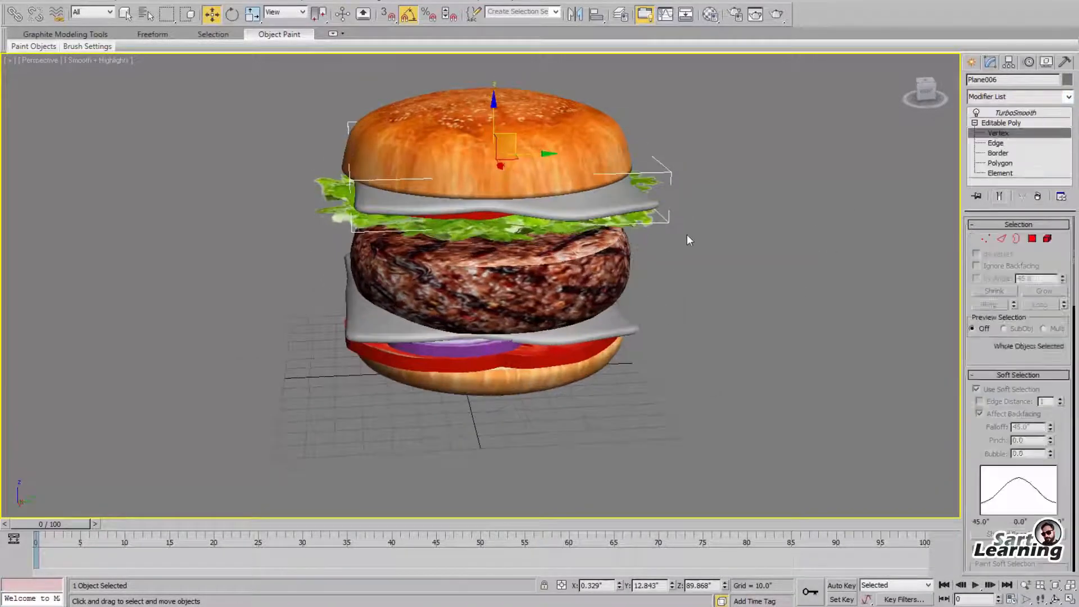
drag(678, 218, 612, 233)
key(e)
key(w)
Bend another corner of the upper slice by rotating its soft-selected corner vertices
alt+middle_drag(611, 233, 335, 186)
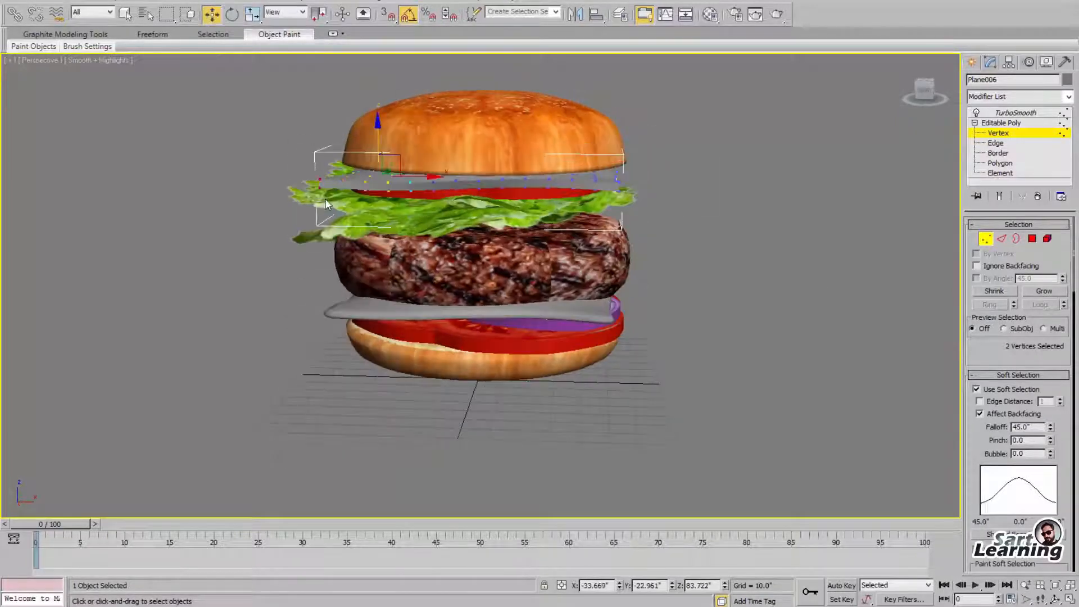
key(e)
key(w)
drag(338, 152, 326, 197)
key(e)
key(w)
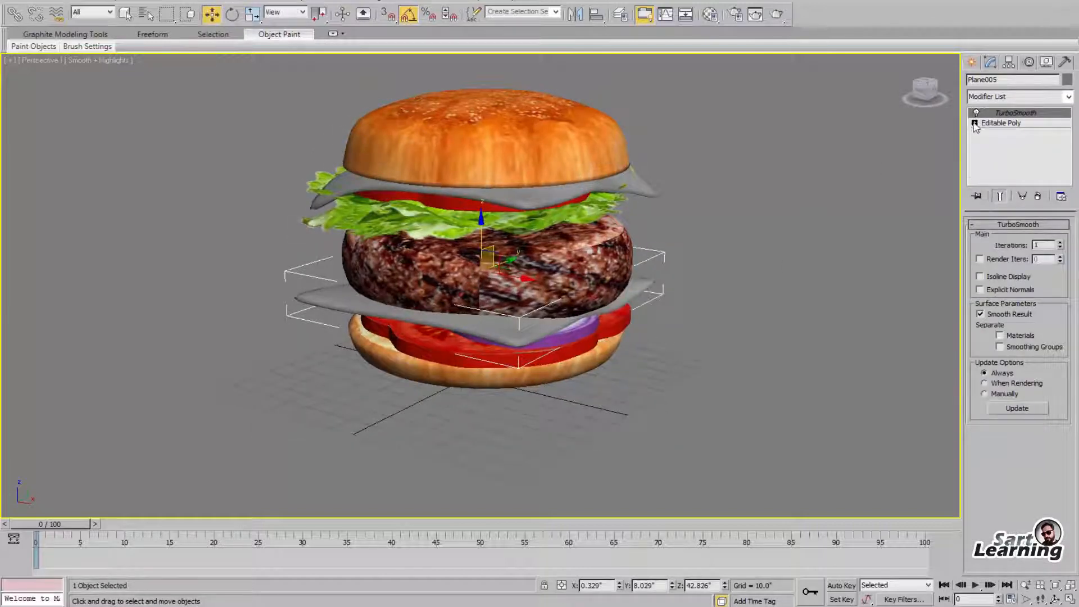
Edit the lower slice's Editable Poly vertices and rotate a soft-selected corner so it droops
click(975, 123)
key(1)
key(e)
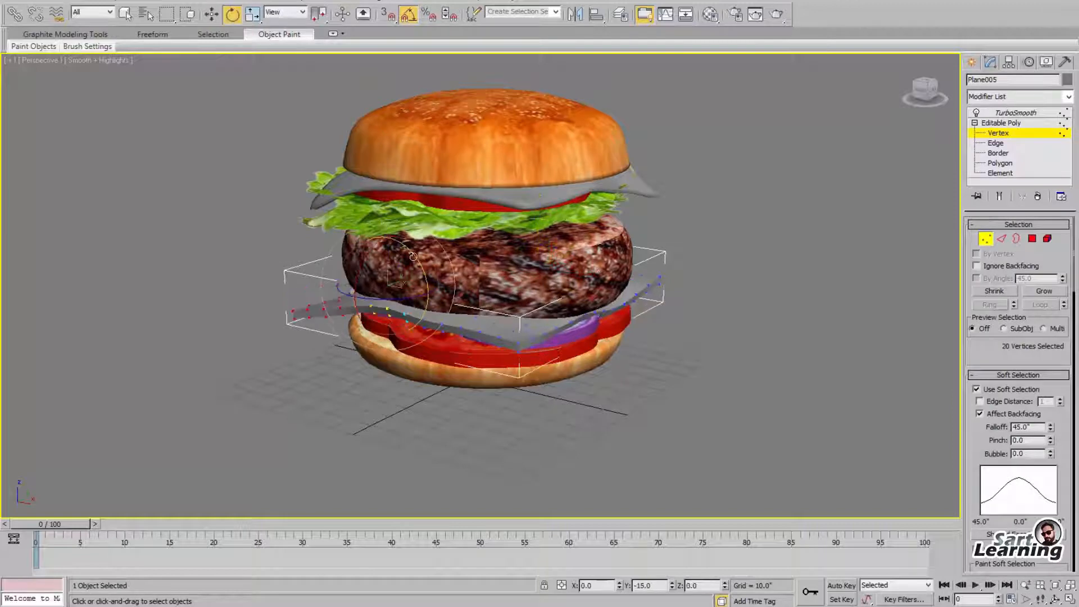
key(w)
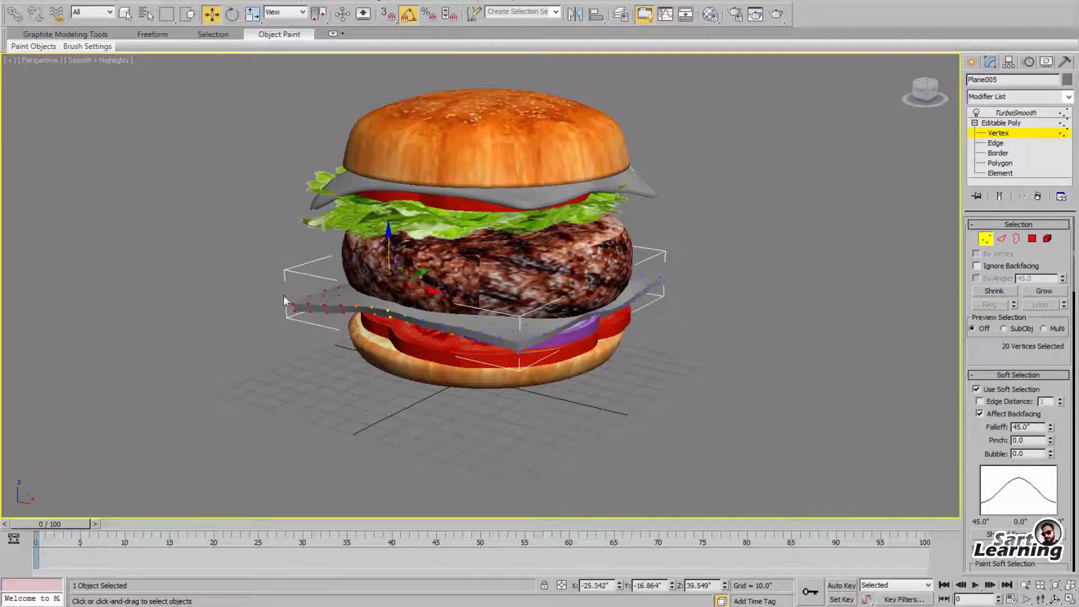
drag(386, 292, 412, 302)
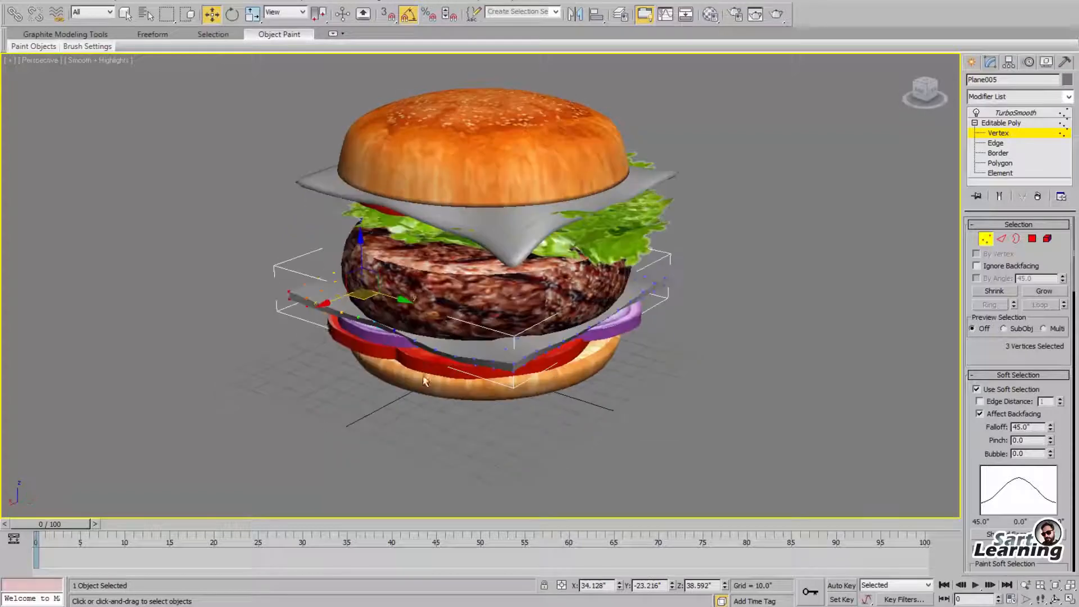
key(e)
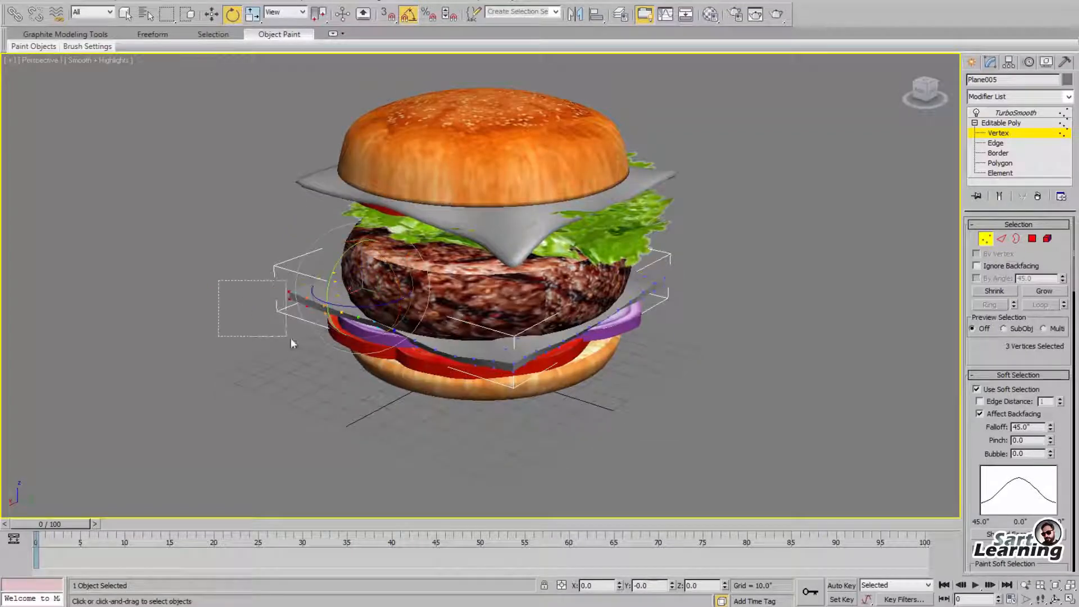
drag(376, 258, 406, 299)
key(w)
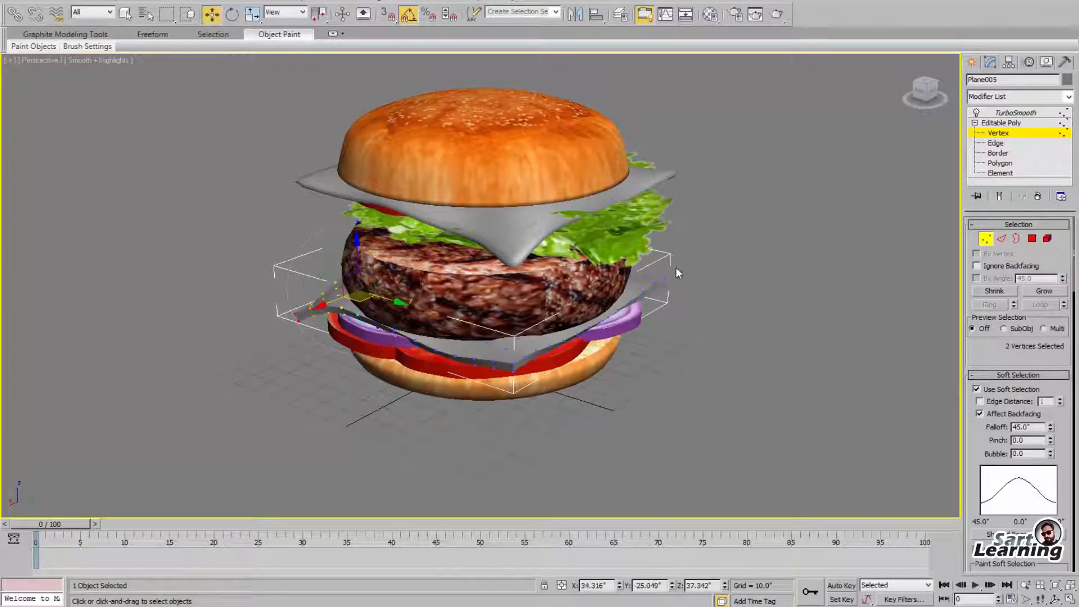
Rotate the soft-selected vertices at the opposite corner of the lower slice to bend it downward
drag(675, 268, 659, 292)
key(e)
drag(619, 249, 635, 280)
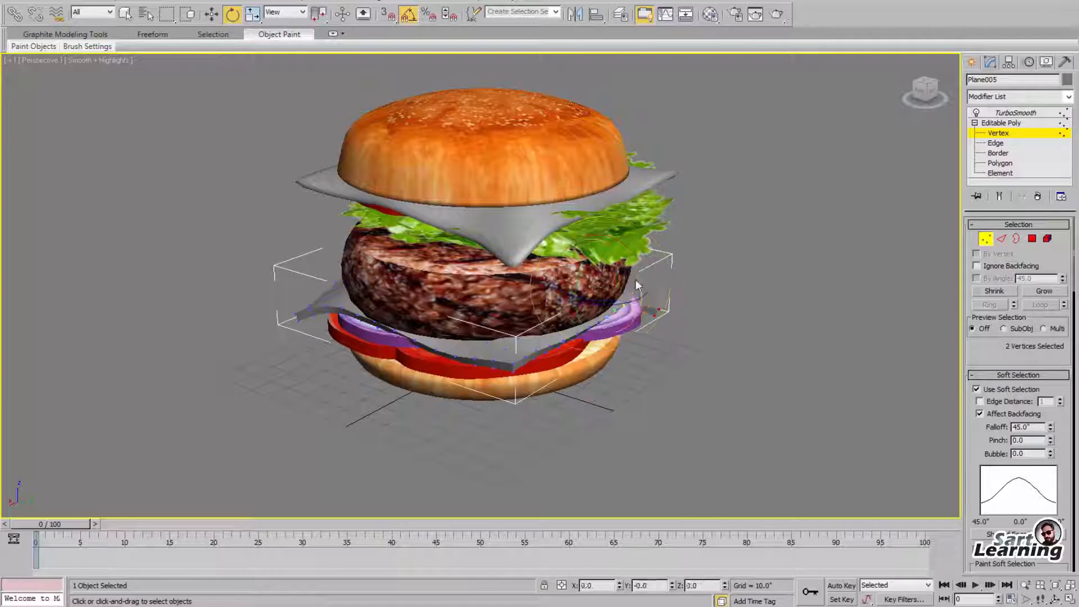
key(w)
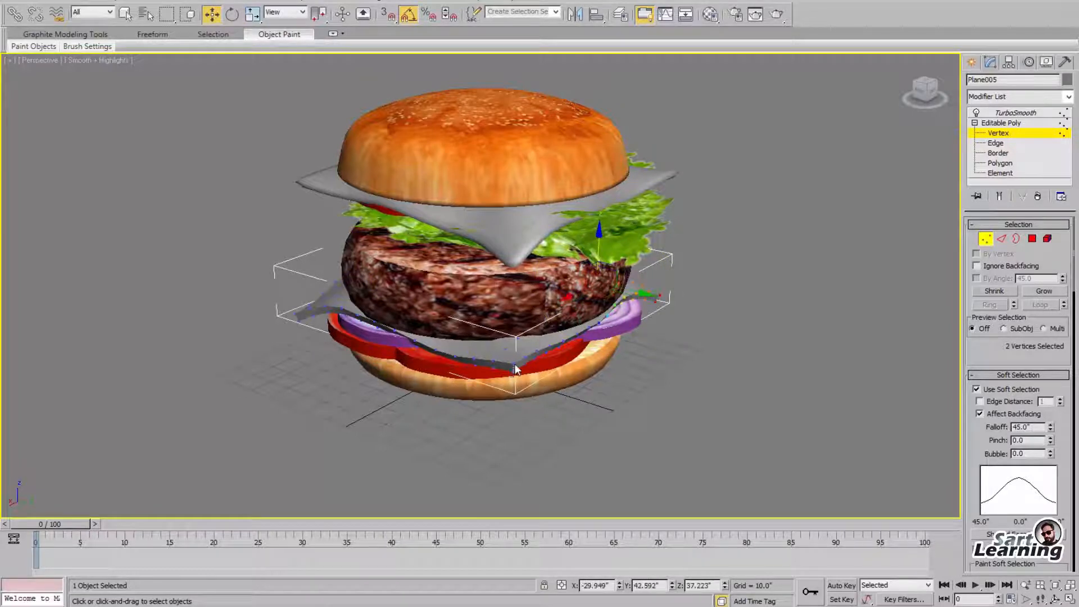
Bend the front corner of the lower slice, then restore the TurboSmooth result and deselect the slice
alt+middle_drag(516, 368, 628, 318)
key(e)
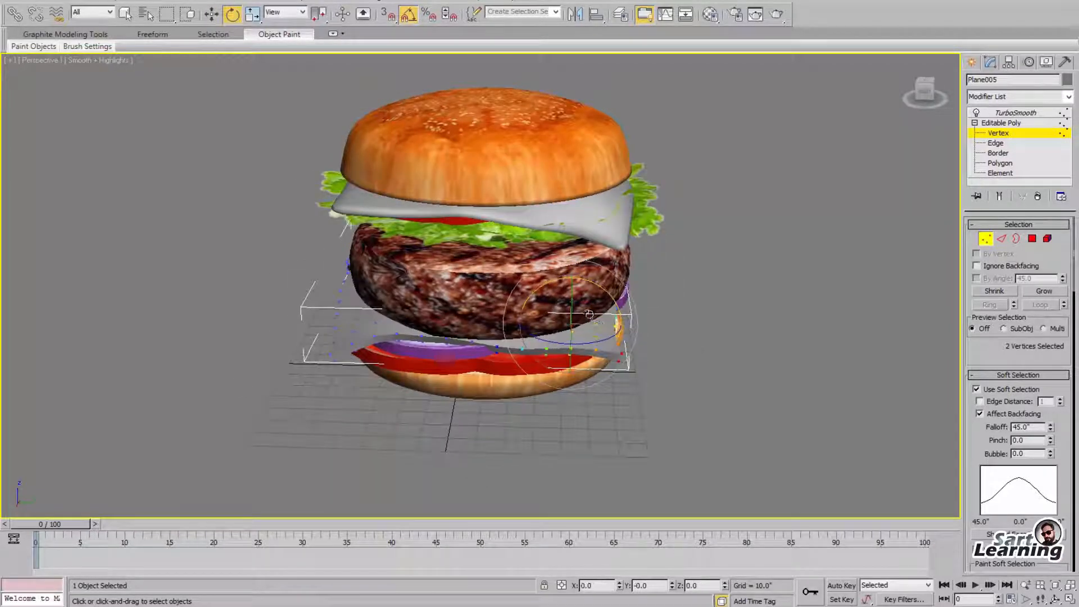
drag(589, 315, 608, 315)
click(1010, 123)
click(1022, 113)
click(770, 357)
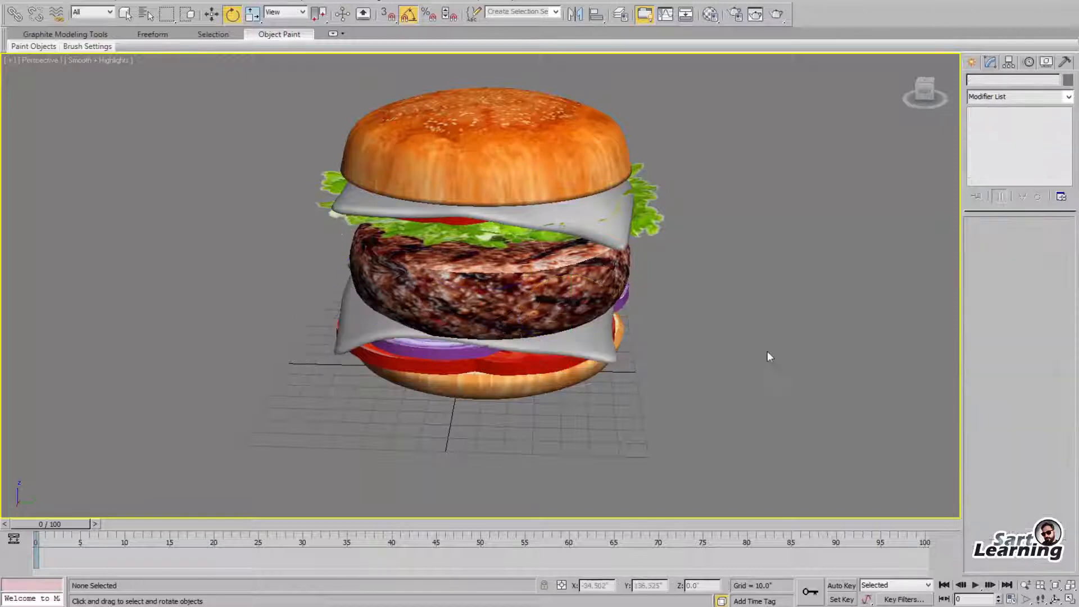
Tilt the upper slice about 1.4° around its X axis
alt+middle_drag(770, 357, 790, 388)
click(658, 284)
drag(521, 200, 523, 195)
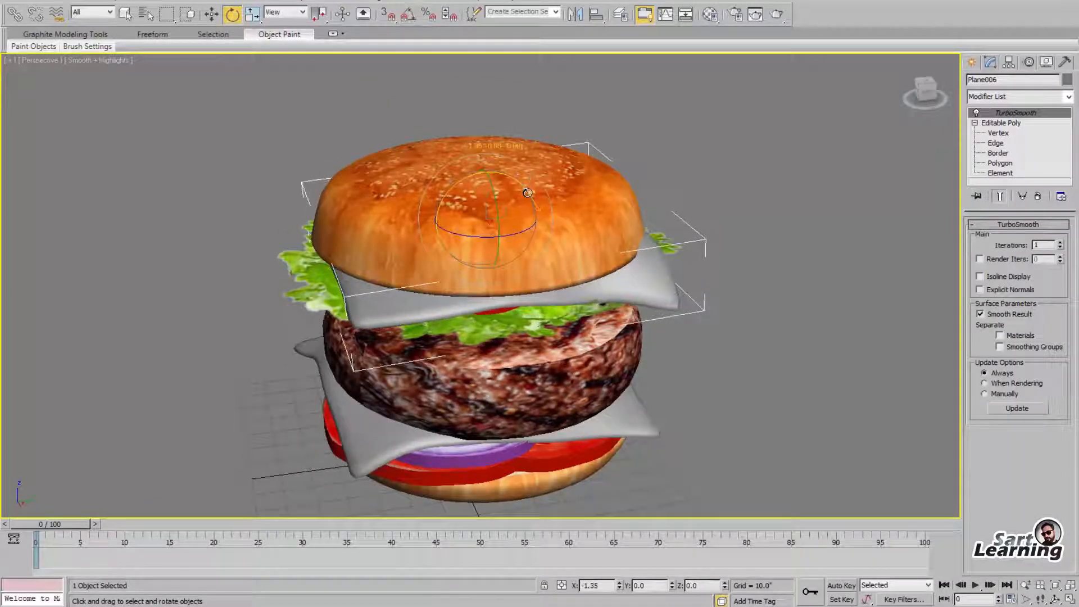
key(w)
Select both slices and assign the unused 11 - Default material to them
ctrl+click(638, 415)
key(m)
click(793, 168)
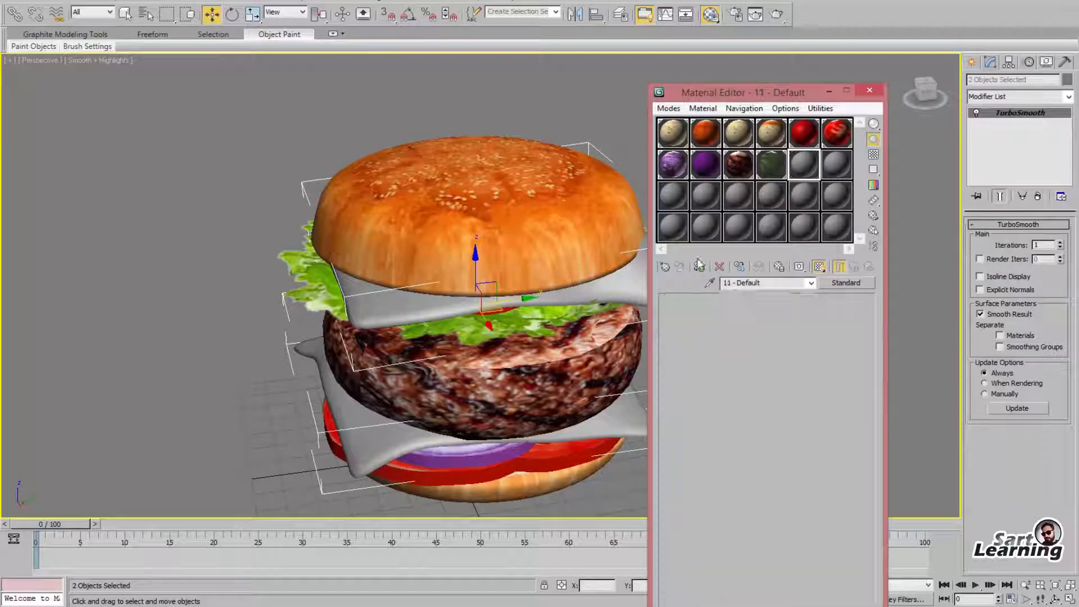
Set the slice material's diffuse color to a bright cheese yellow and close the material editor
click(731, 378)
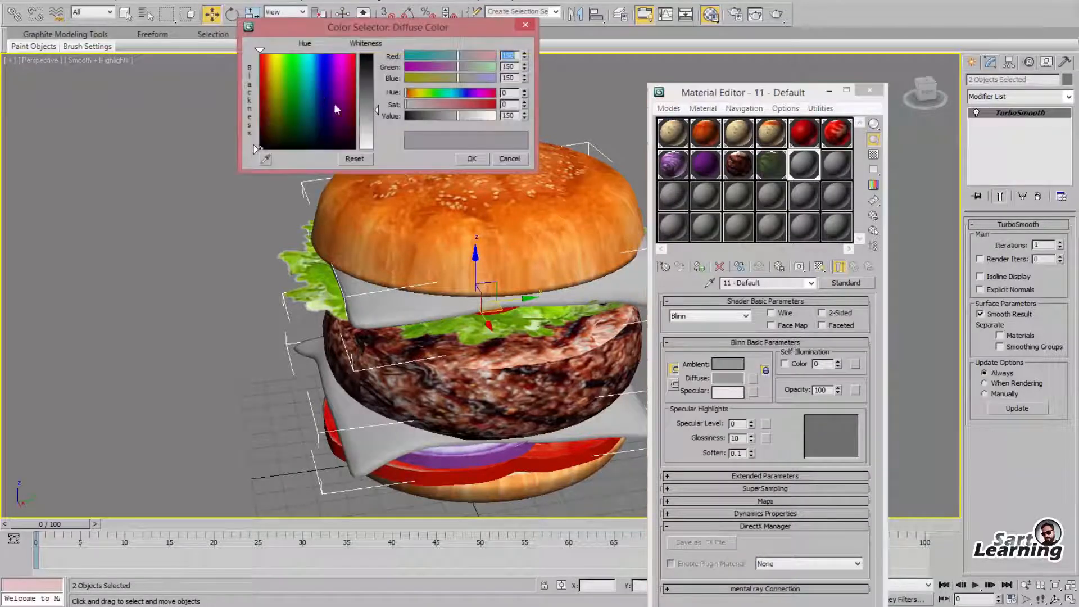
click(270, 56)
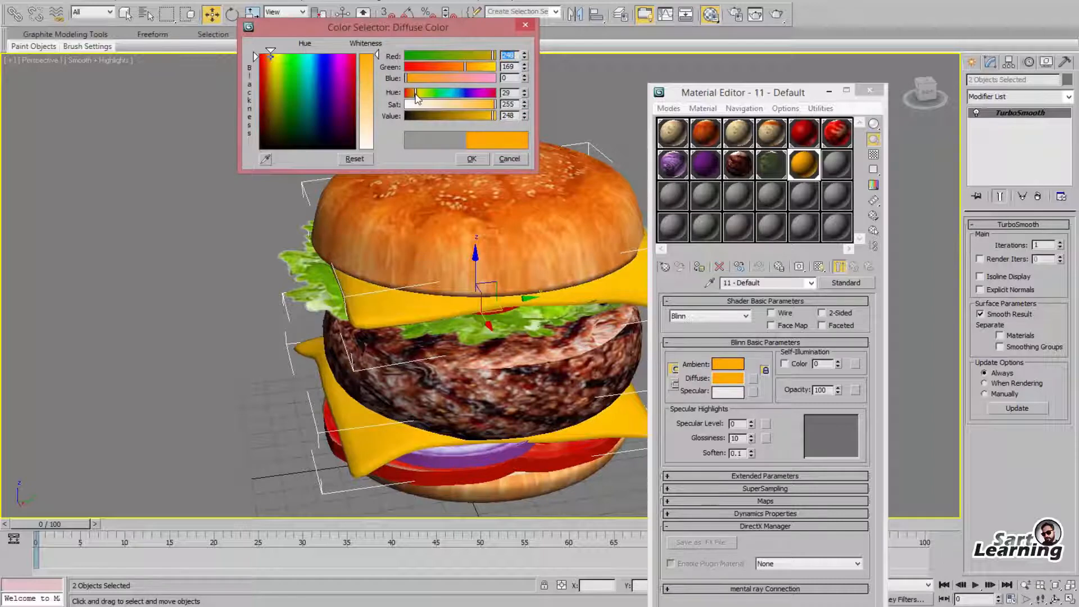
drag(416, 95, 419, 96)
click(474, 159)
click(870, 91)
click(811, 309)
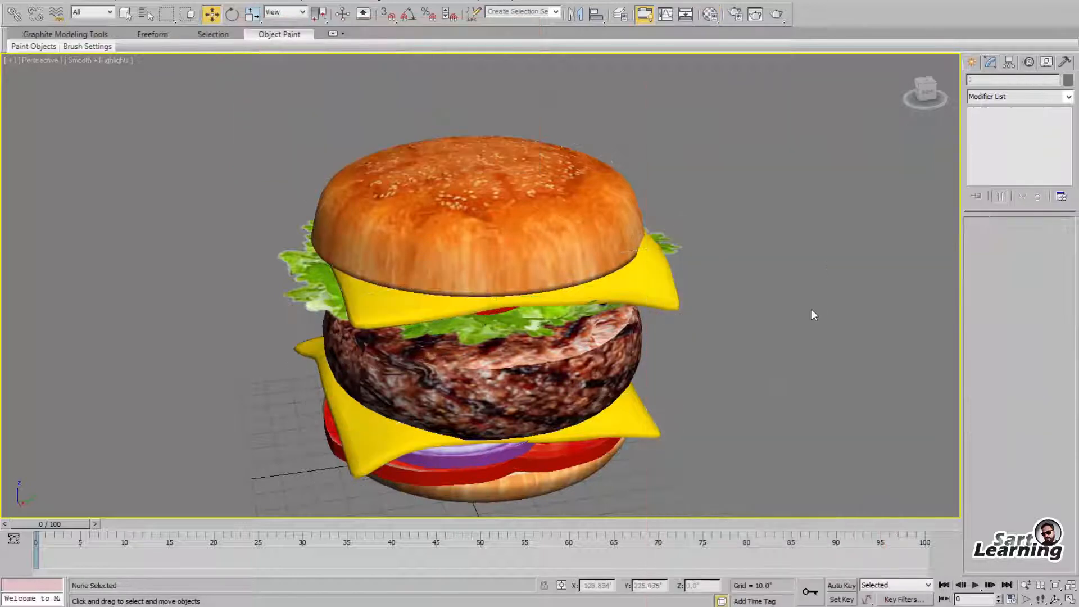
Lower the top bun, upper cheese slice, tomato and lettuce together about 5" to close the gap above the patty
alt+middle_drag(811, 309, 591, 116)
scroll(591, 116, down, 4)
mouse_move(602, 298)
alt+middle_down()
mouse_move(606, 315)
mouse_move(582, 292)
alt+middle_up()
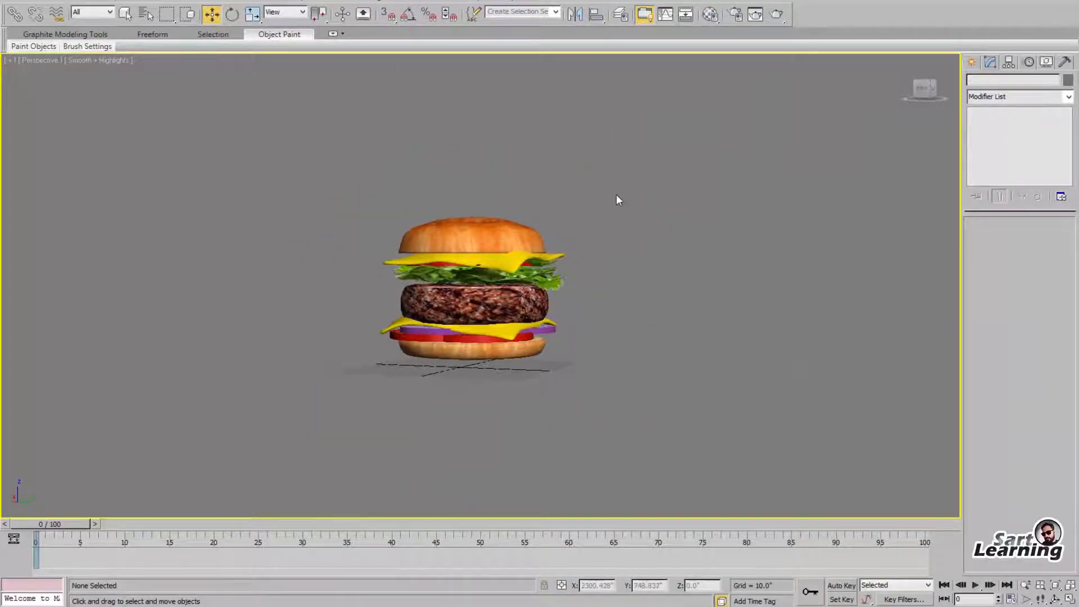
drag(594, 272, 596, 272)
drag(477, 224, 477, 230)
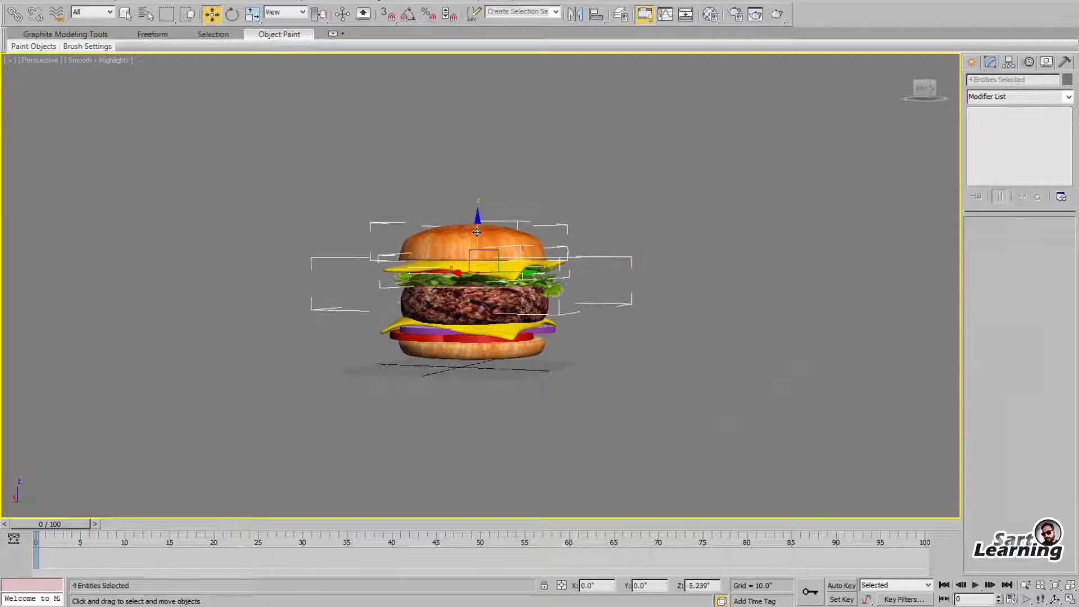
click(610, 283)
Frame the burger in perspective and run a test render, closing the render window after checking it
alt+middle_drag(609, 283, 674, 296)
mouse_move(712, 308)
alt+middle_down()
mouse_move(620, 284)
mouse_move(710, 296)
alt+middle_up()
scroll(663, 295, up, 2)
key(shift+q)
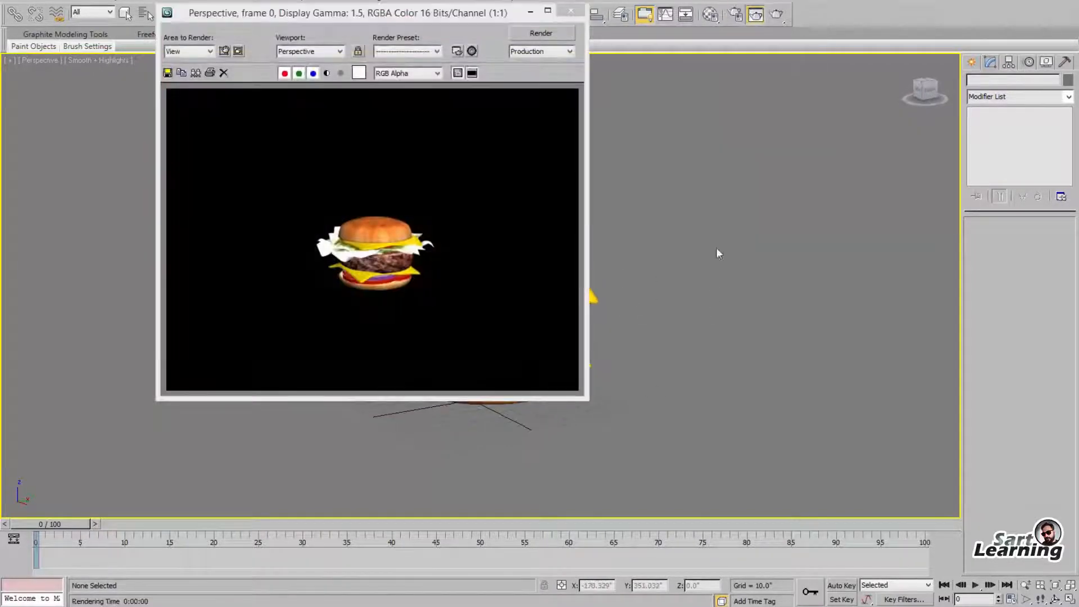
click(580, 13)
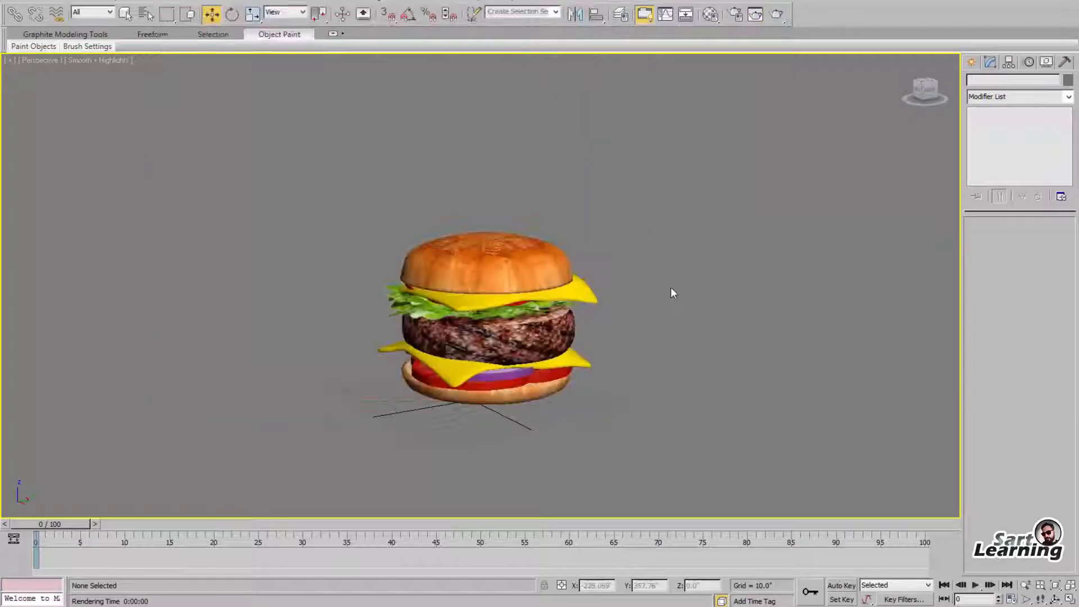
Isolate the lettuce group and bring up the map settings of its 10 - Default material
click(526, 313)
key(alt+q)
key(m)
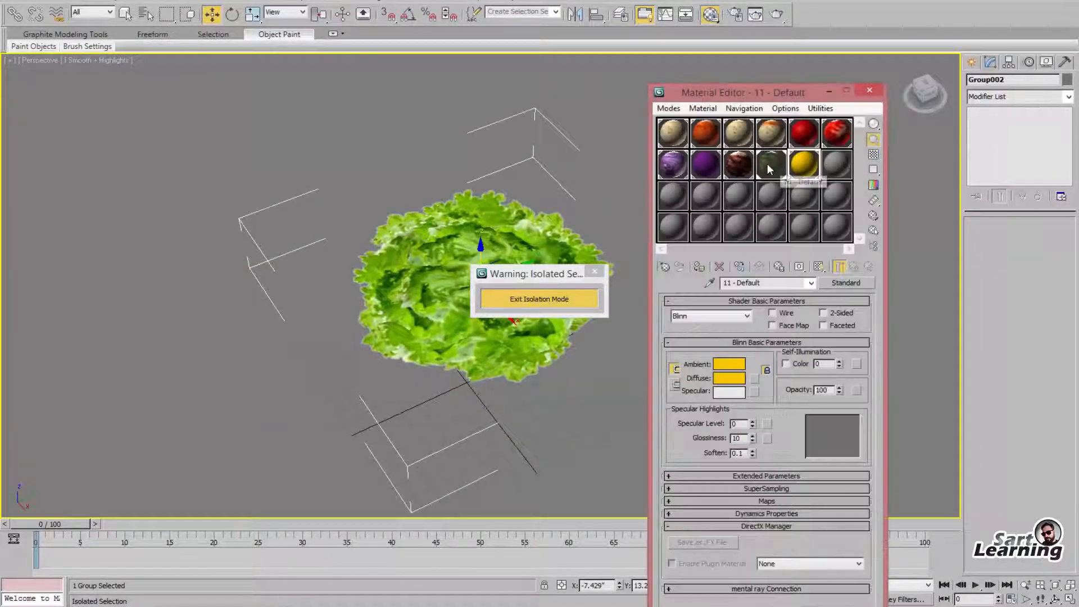
click(770, 164)
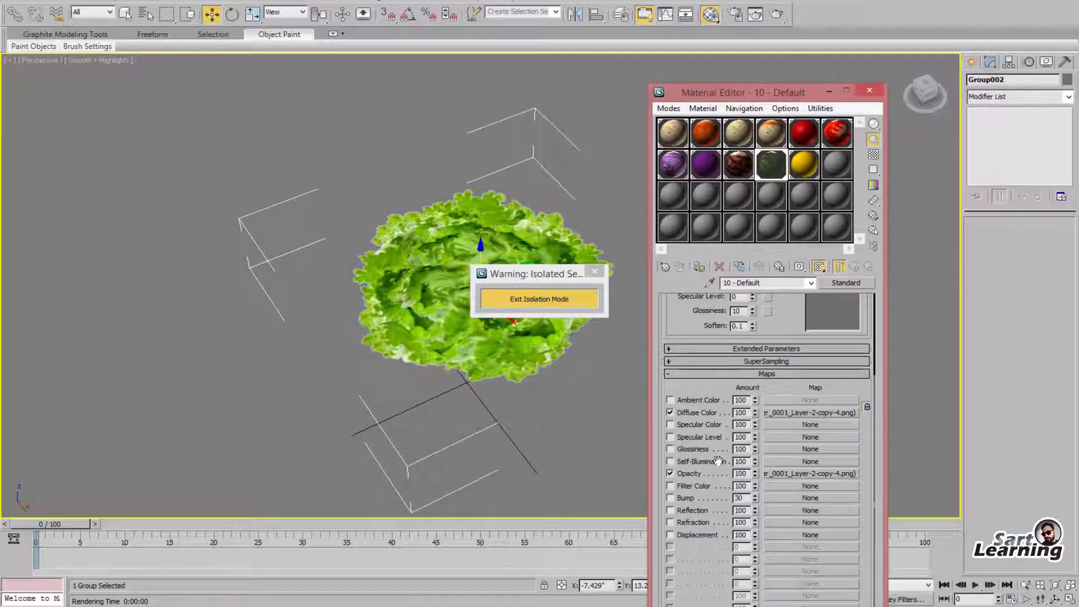
scroll(719, 461, up, 3)
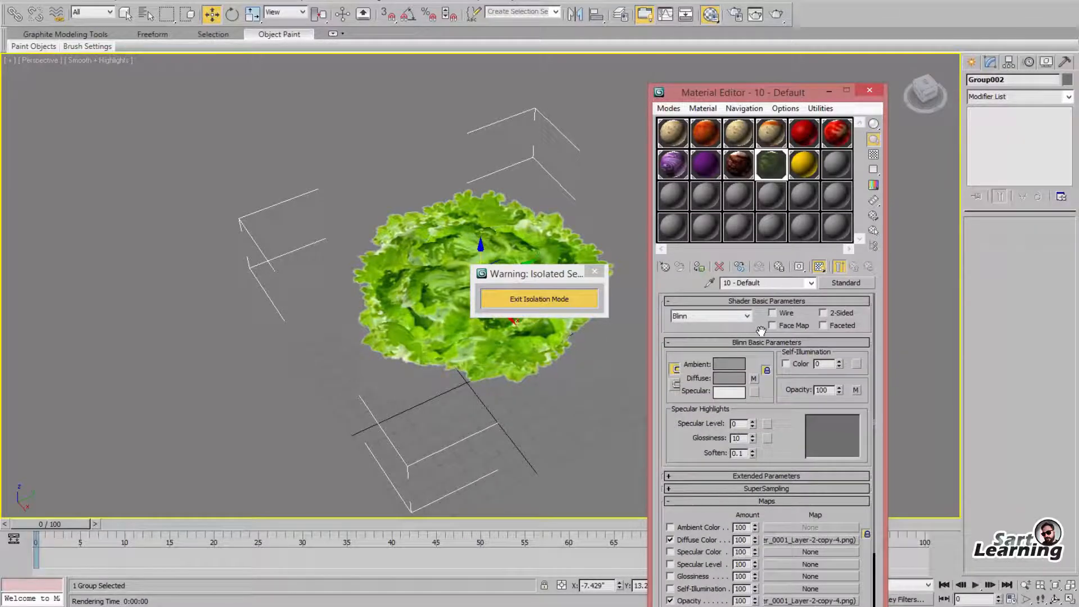
Test-render the isolated lettuce and set its opacity bitmap's mono channel output to Alpha and RGB channel output to RGB
key(shift+q)
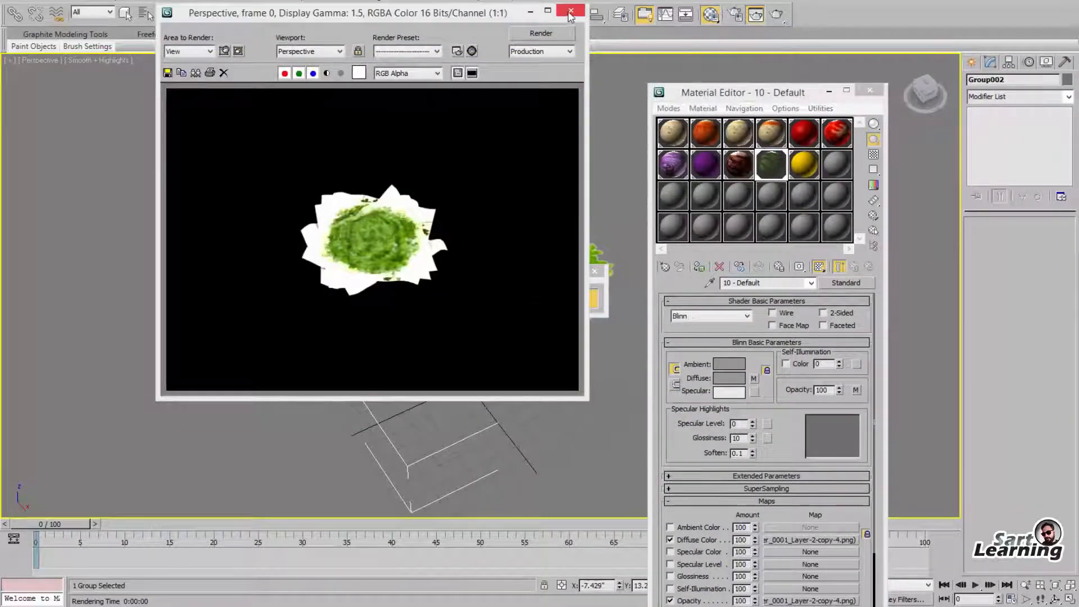
click(570, 11)
click(810, 600)
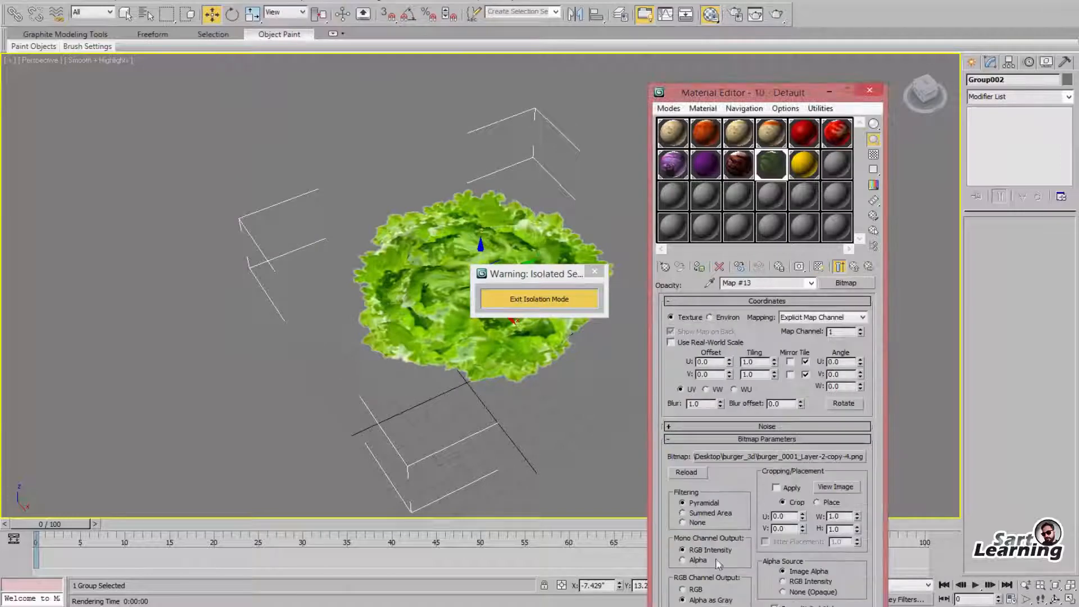
click(682, 589)
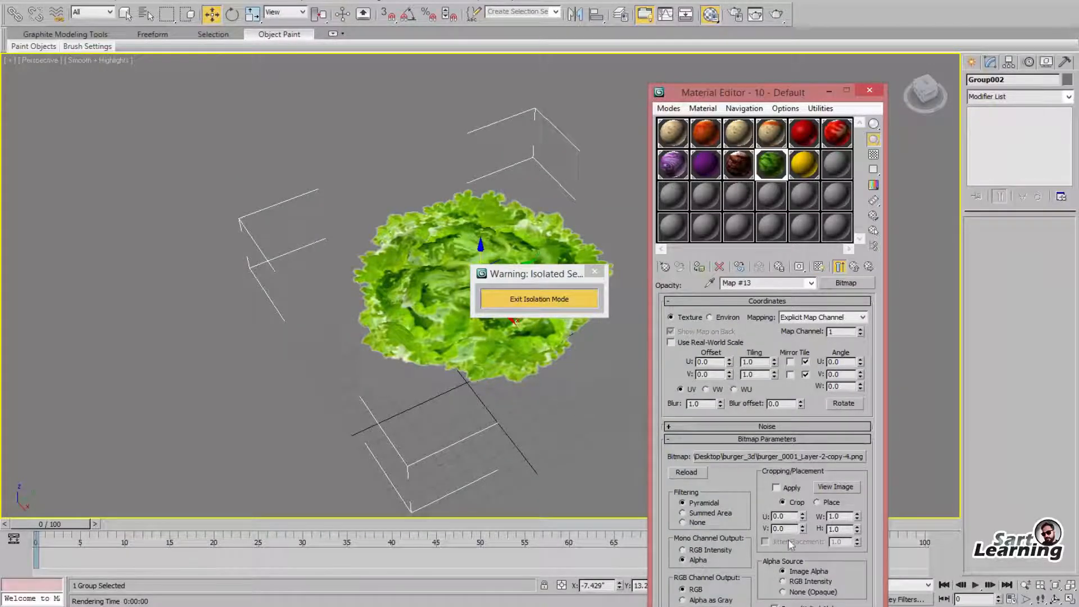
Test-render the isolated lettuce, exit isolation mode and close the Material Editor
key(shift+q)
click(570, 10)
click(535, 301)
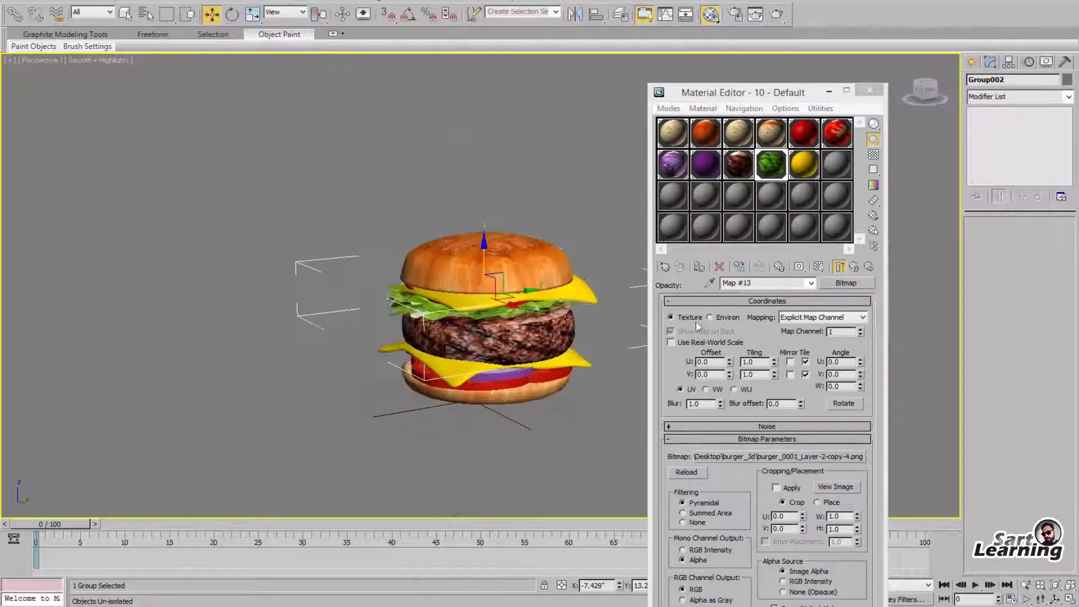
click(870, 93)
click(568, 324)
Test-render the whole burger in perspective and close the render window after checking the lettuce edges
scroll(625, 325, up, 5)
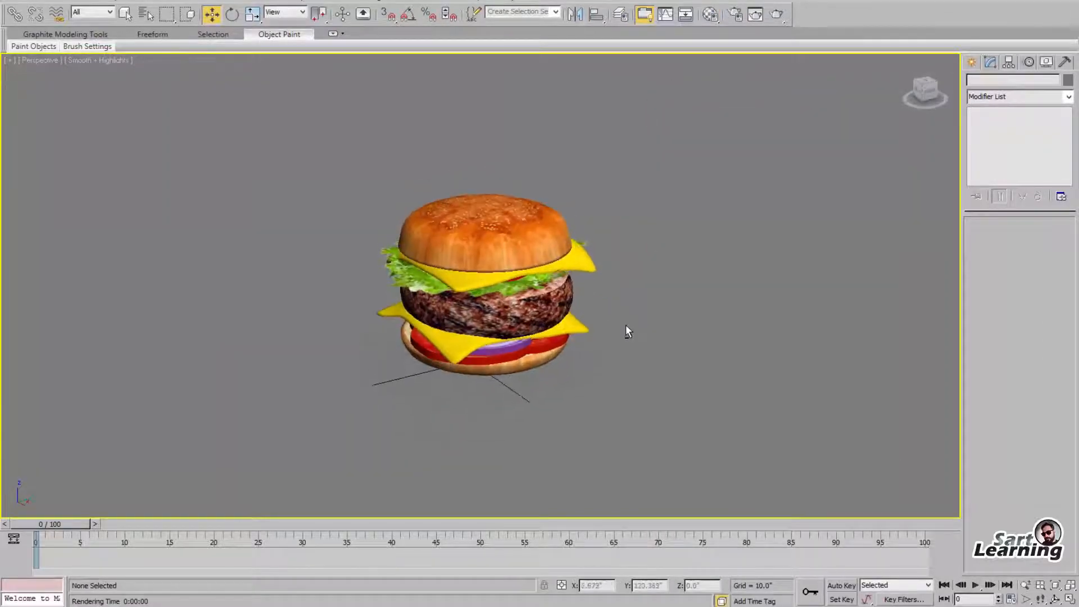
key(shift+q)
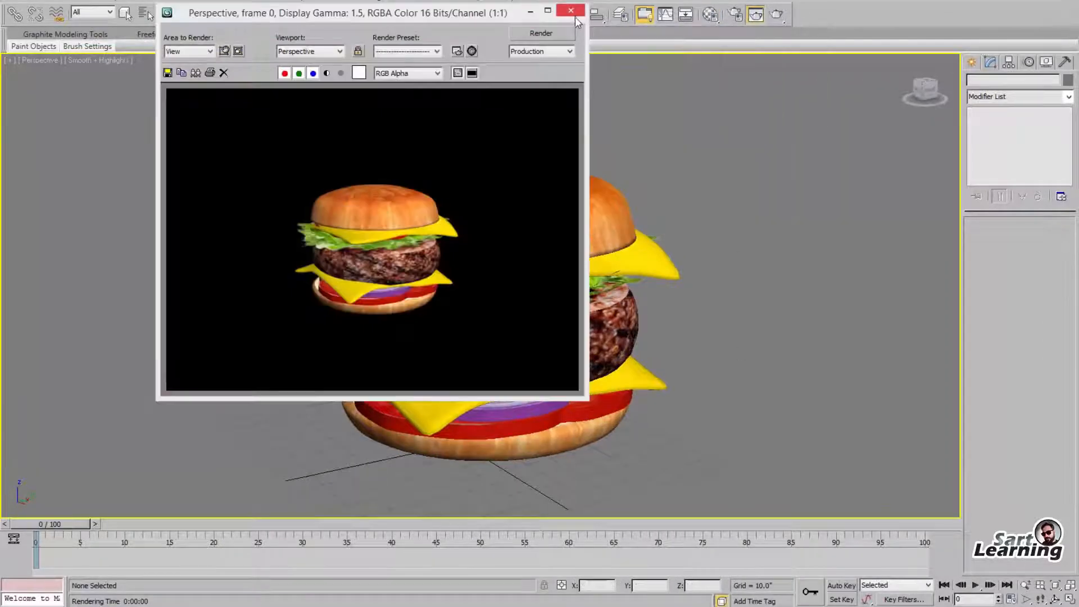
click(577, 15)
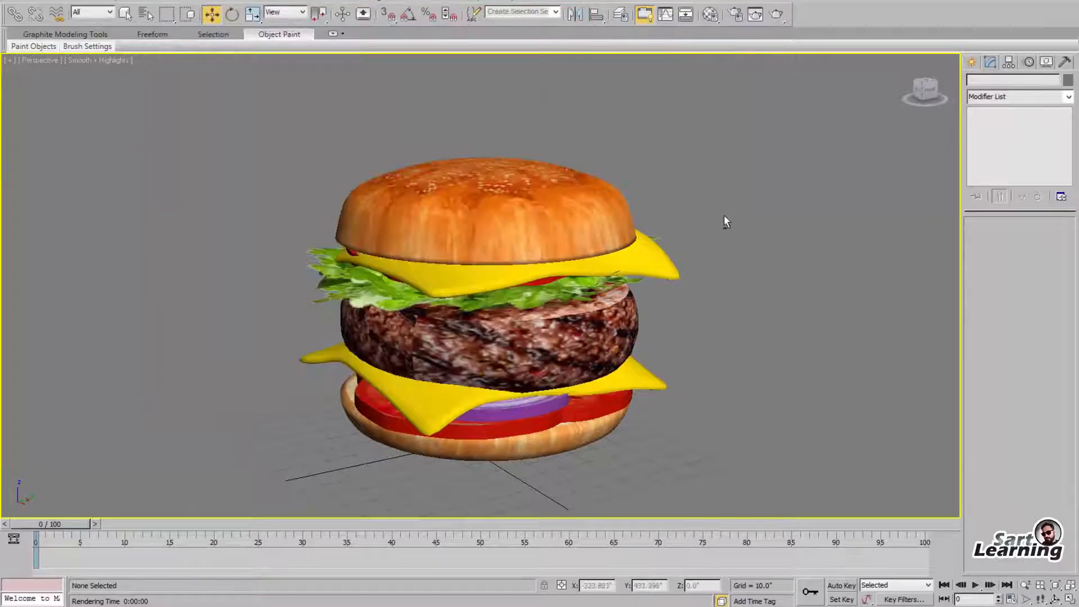
Shift the lettuce group slightly sideways within the stack to about X -9.3", Y 14.1"
alt+middle_drag(724, 218, 717, 216)
scroll(619, 214, down, 3)
alt+middle_drag(590, 183, 584, 216)
click(501, 270)
click(287, 221)
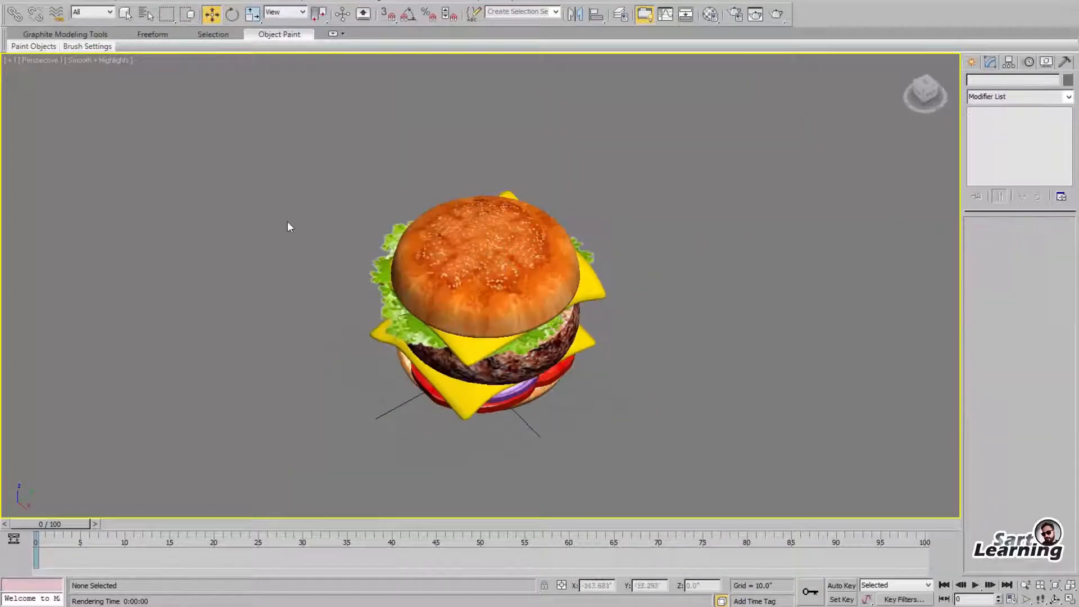
drag(292, 159, 809, 481)
alt+middle_drag(776, 449, 771, 410)
key(r)
drag(485, 302, 489, 281)
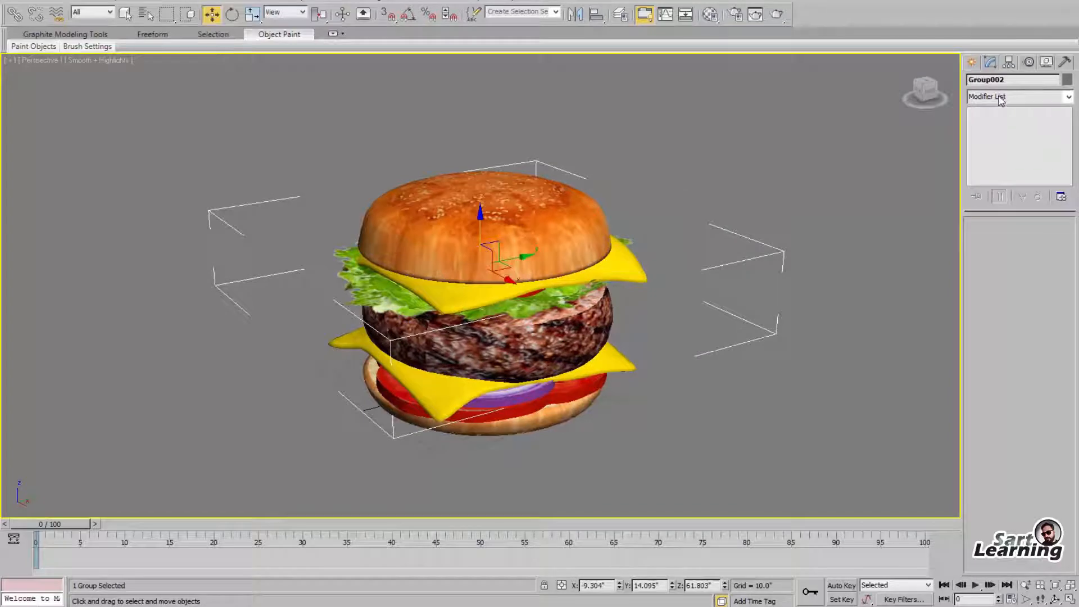
click(676, 223)
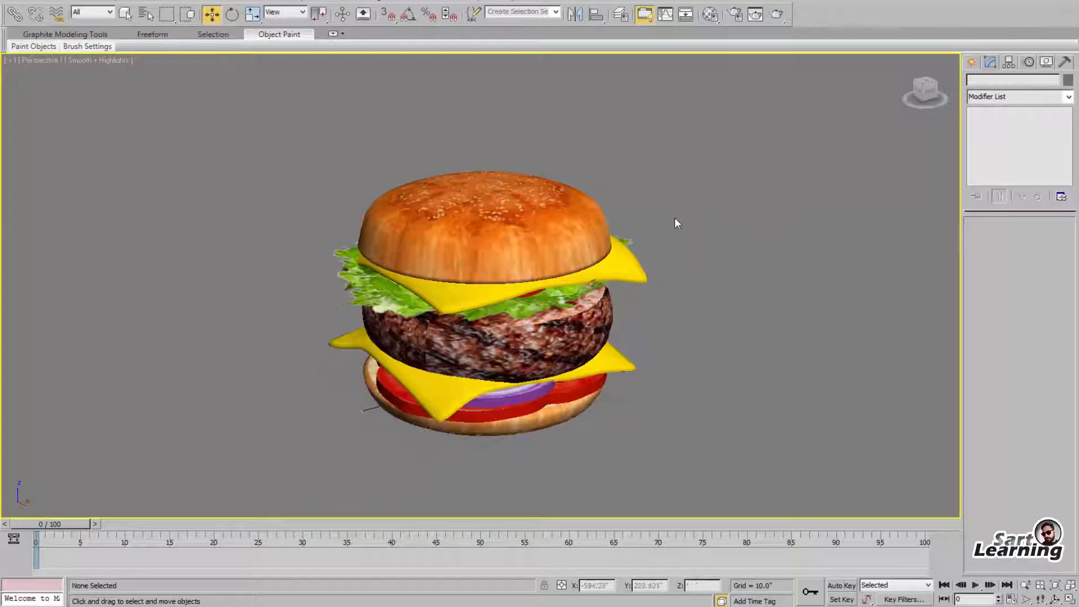
Inspect the burger from several sides, test-render it from a low frontal angle and close the render window
scroll(669, 270, down, 4)
alt+middle_drag(650, 431, 458, 355)
alt+middle_drag(458, 355, 707, 278)
click(971, 62)
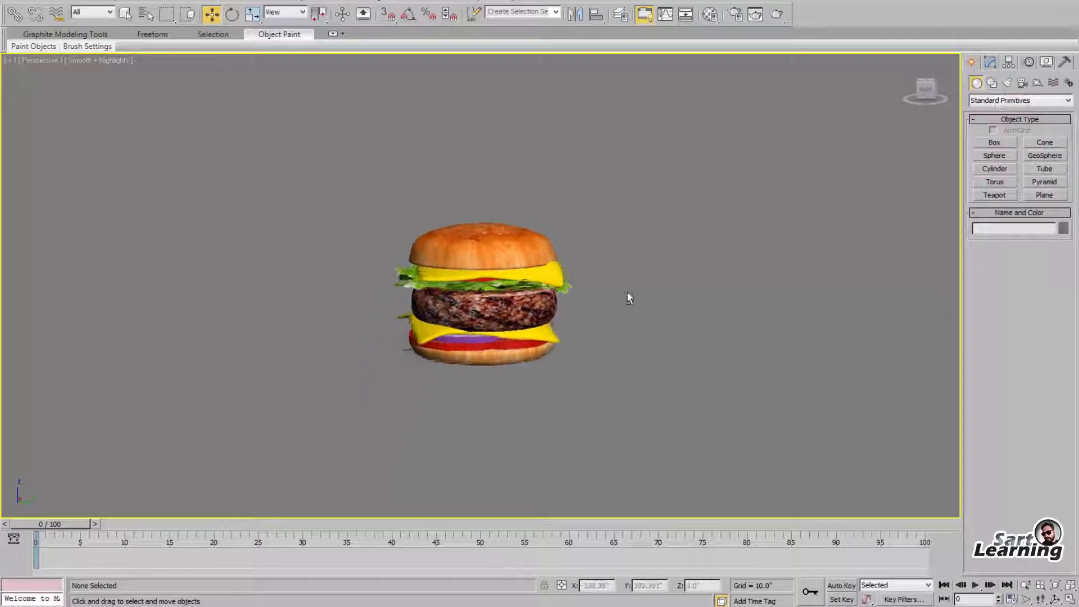
scroll(628, 299, up, 3)
key(shift+q)
click(571, 11)
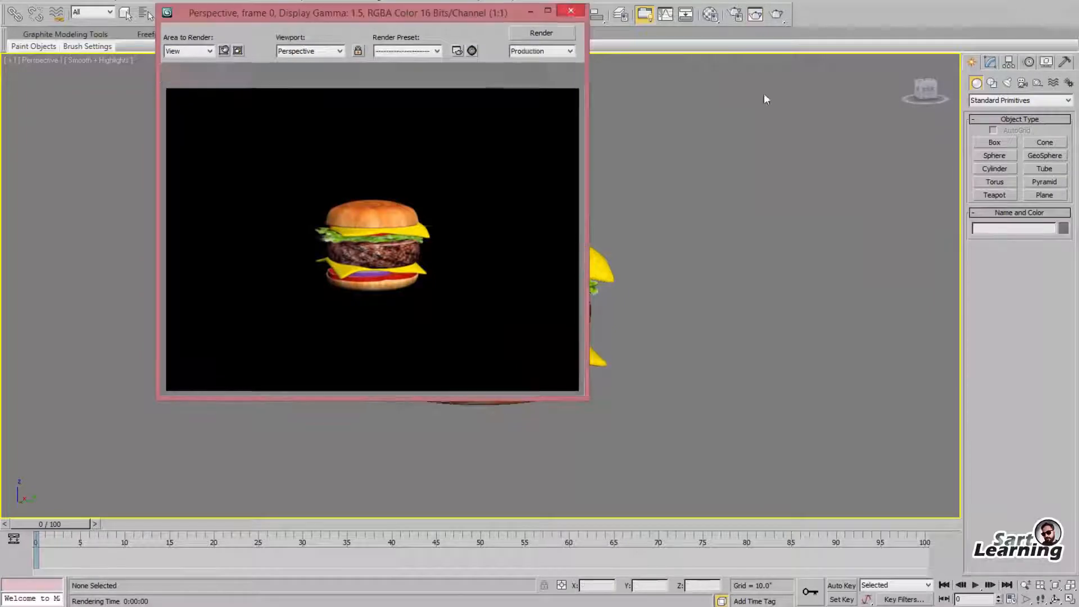
Draw an open backdrop profile around the burger in the Left view with a floor, back wall, ceiling and short front lip
click(1007, 83)
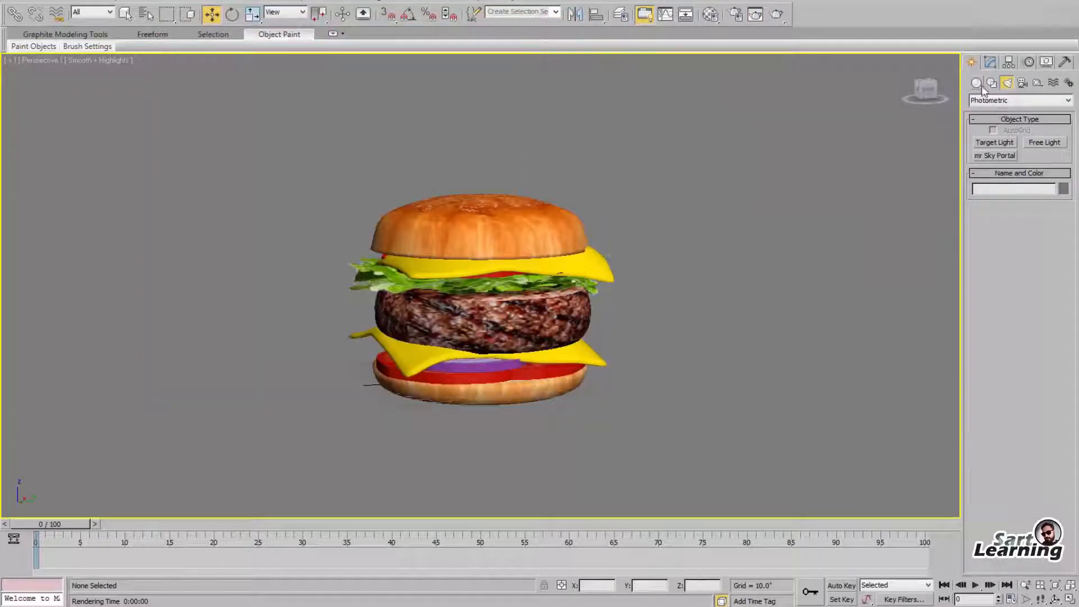
click(991, 84)
click(994, 152)
key(alt+w)
middle_click(277, 369)
key(alt+w)
scroll(528, 435, down, 5)
scroll(614, 213, down, 5)
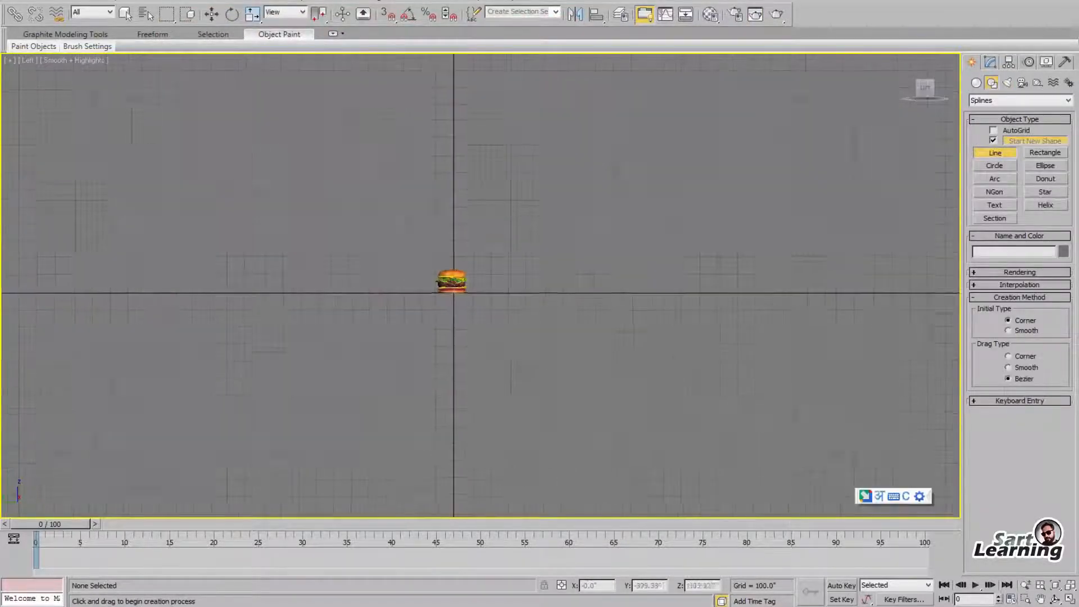
shift+click(318, 287)
shift+click(309, 88)
shift+click(565, 145)
right_click(565, 145)
Select the backdrop line's three corner vertices and fillet them into wide curves
key(1)
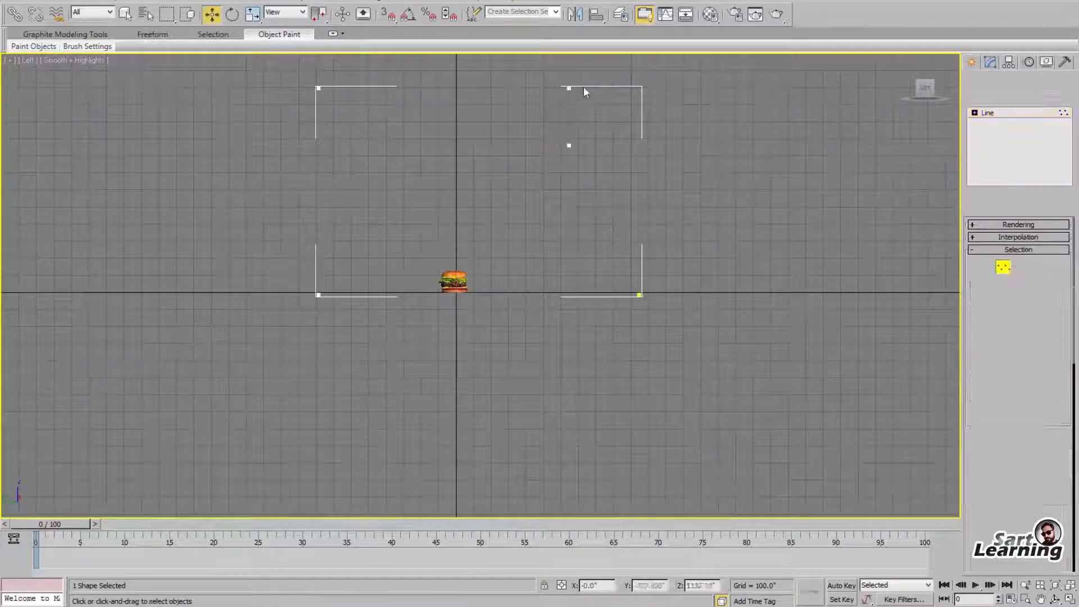
click(569, 89)
scroll(1002, 392, down, 8)
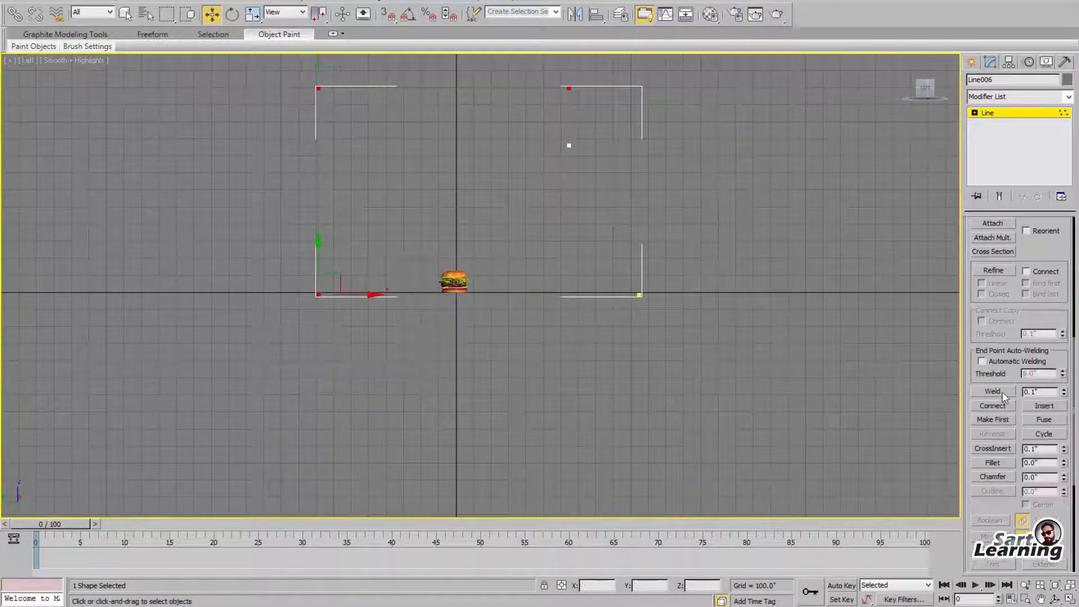
right_click(376, 230)
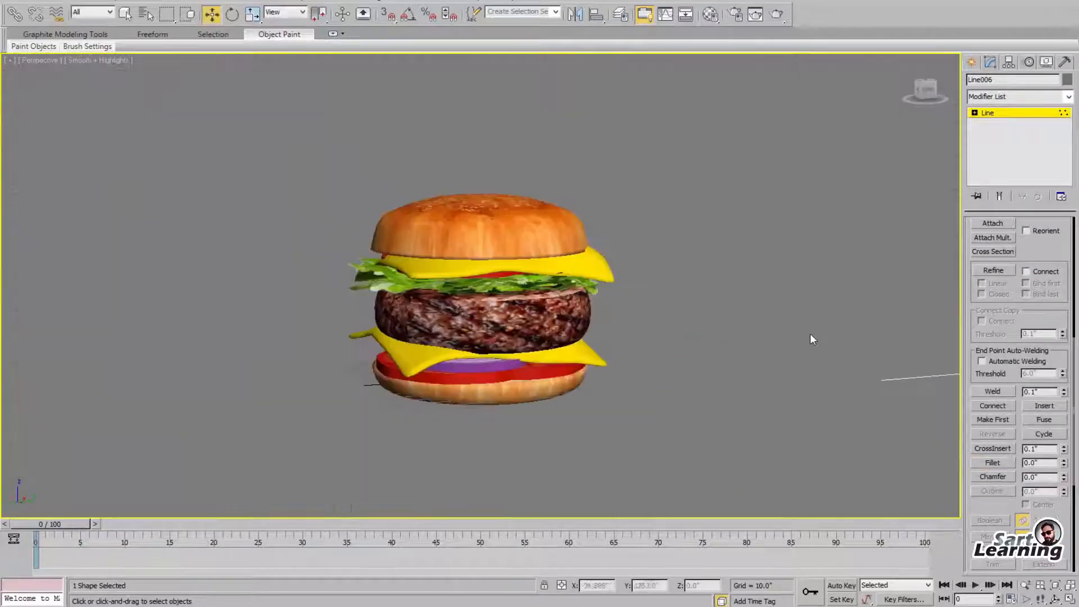
Apply an Extrude modifier to the backdrop line with an amount of 2949"
key(e)
click(1006, 96)
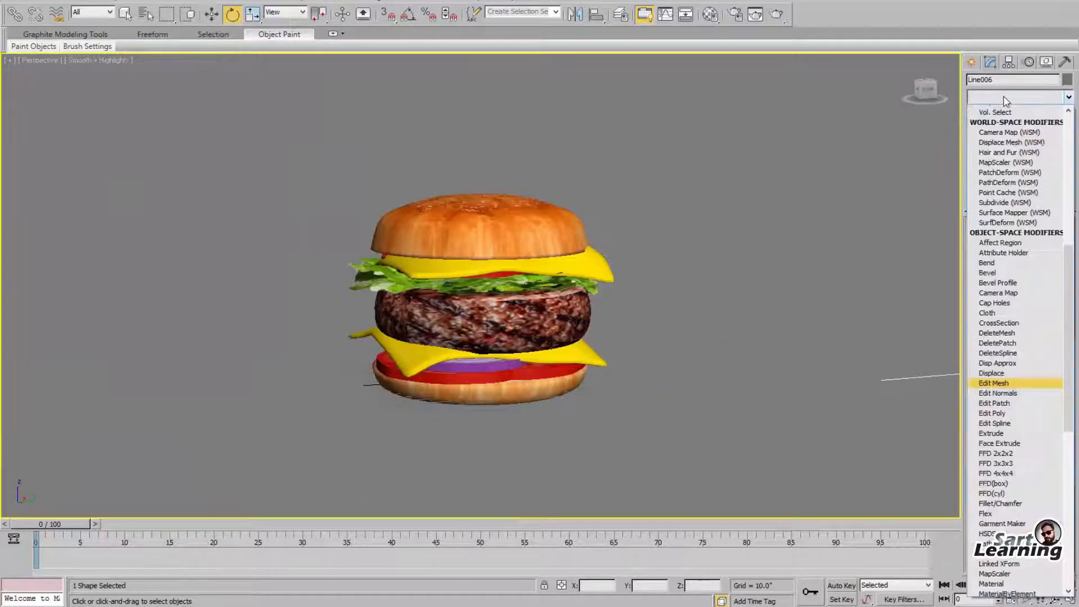
scroll(1012, 281, down, 5)
click(1000, 259)
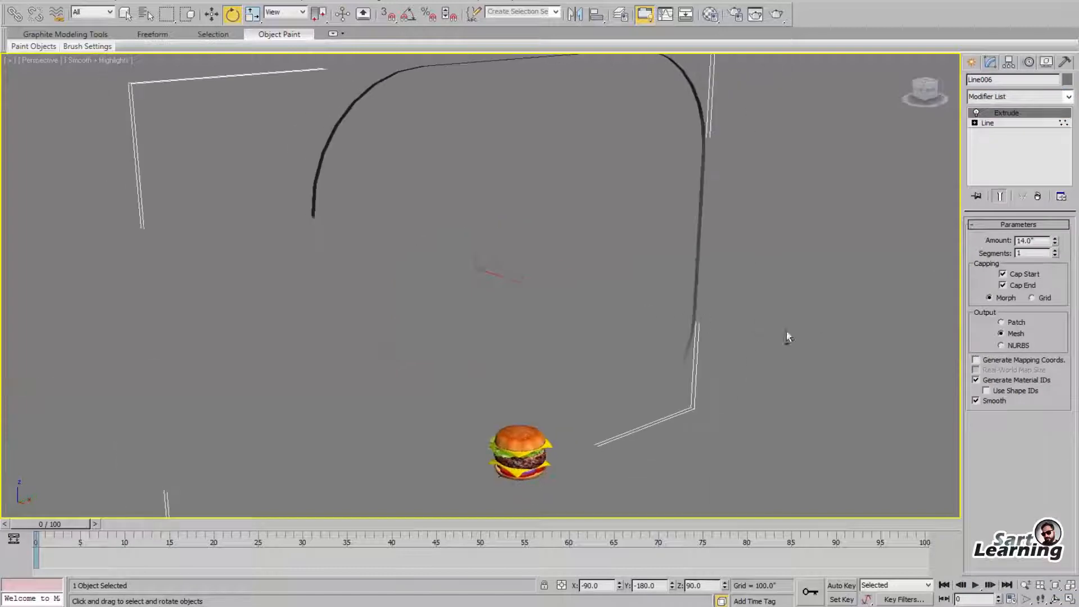
drag(1055, 244, 635, 594)
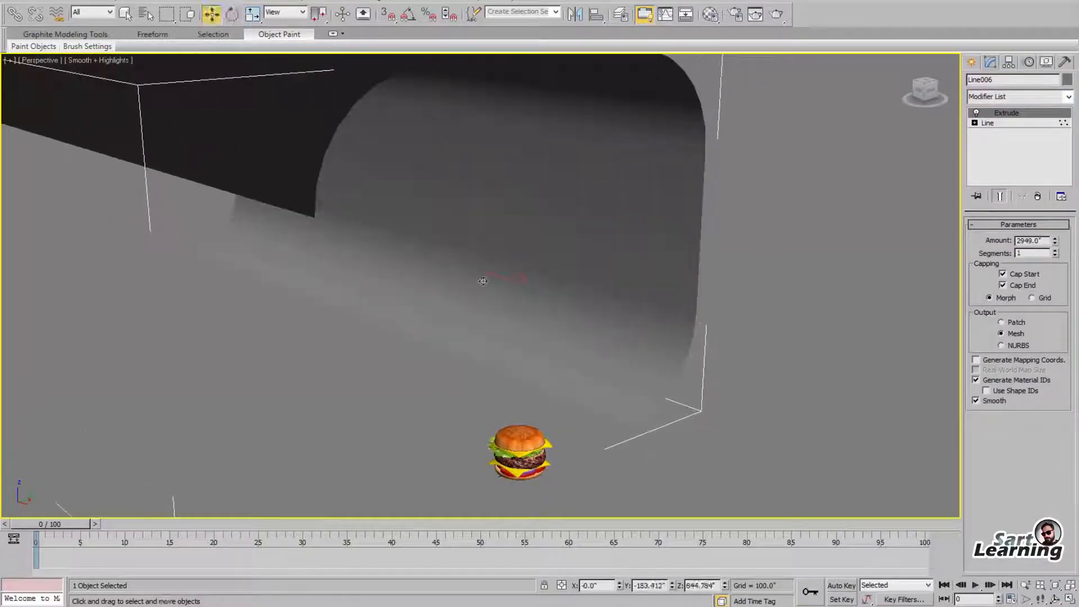
Set the backdrop's extrusion amount to 2149" and move it along X to centre it around the burger
drag(490, 274, 834, 385)
key(w)
alt+middle_drag(522, 402, 415, 402)
scroll(427, 393, down, 7)
drag(568, 287, 808, 329)
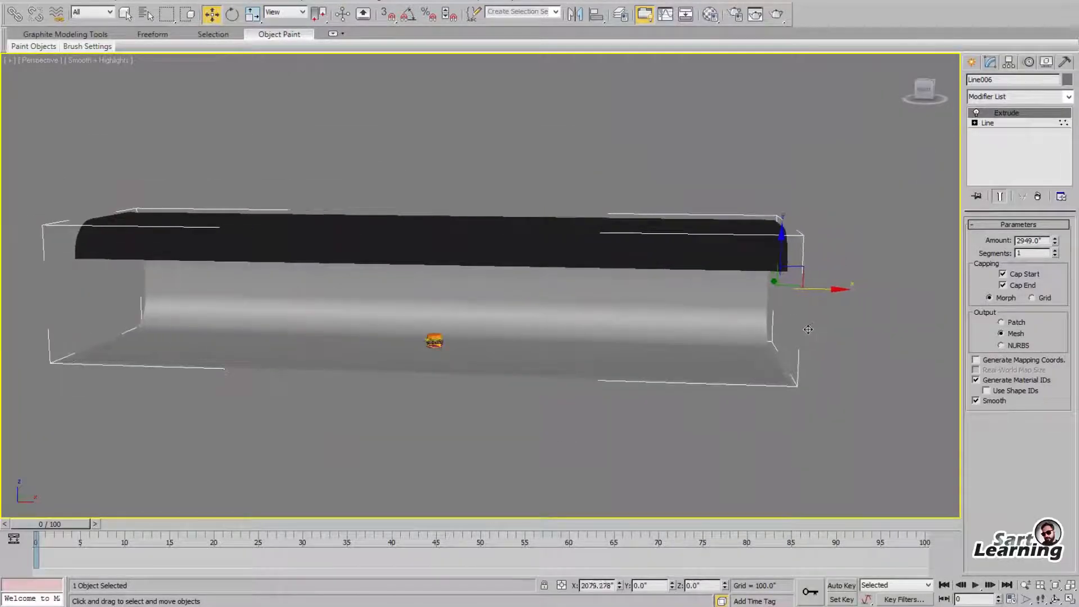
drag(1059, 359, 962, 586)
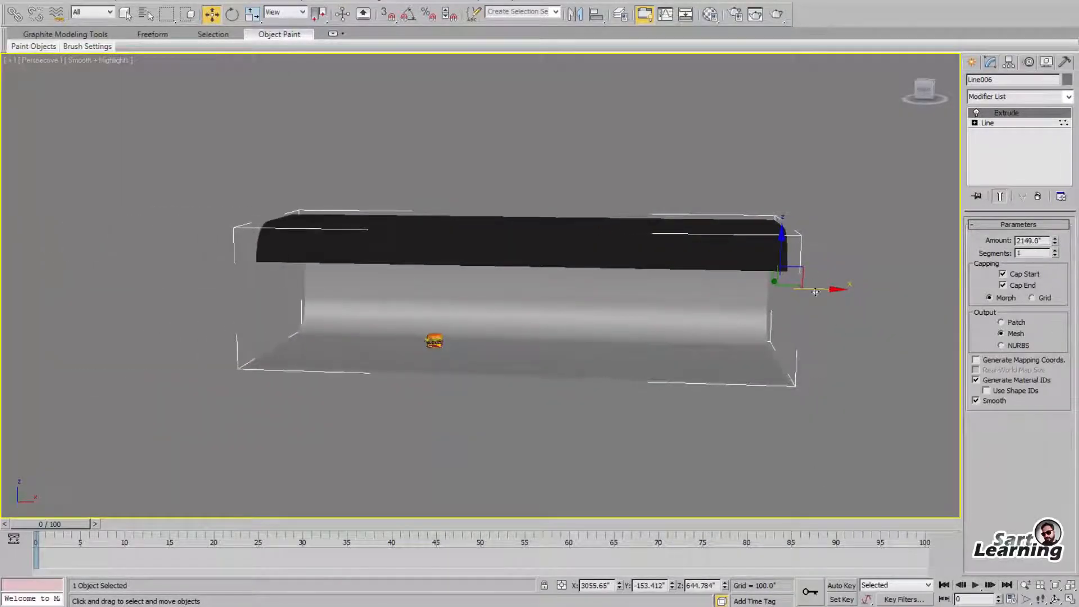
drag(815, 292, 702, 290)
Select all nine burger parts without the backdrop and group them under the name burger
click(434, 341)
key(z)
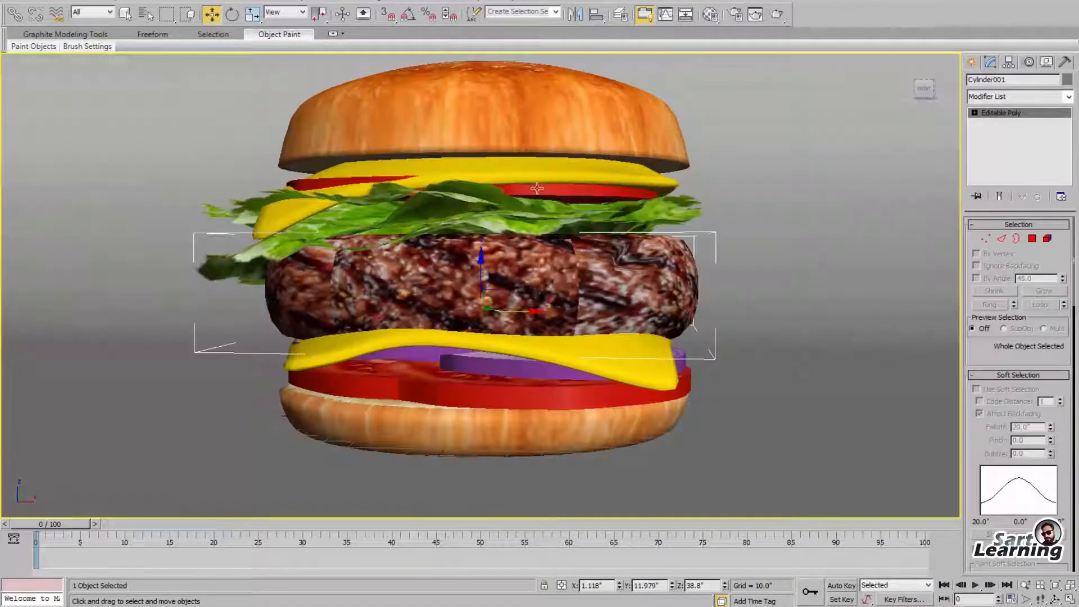
scroll(564, 310, down, 6)
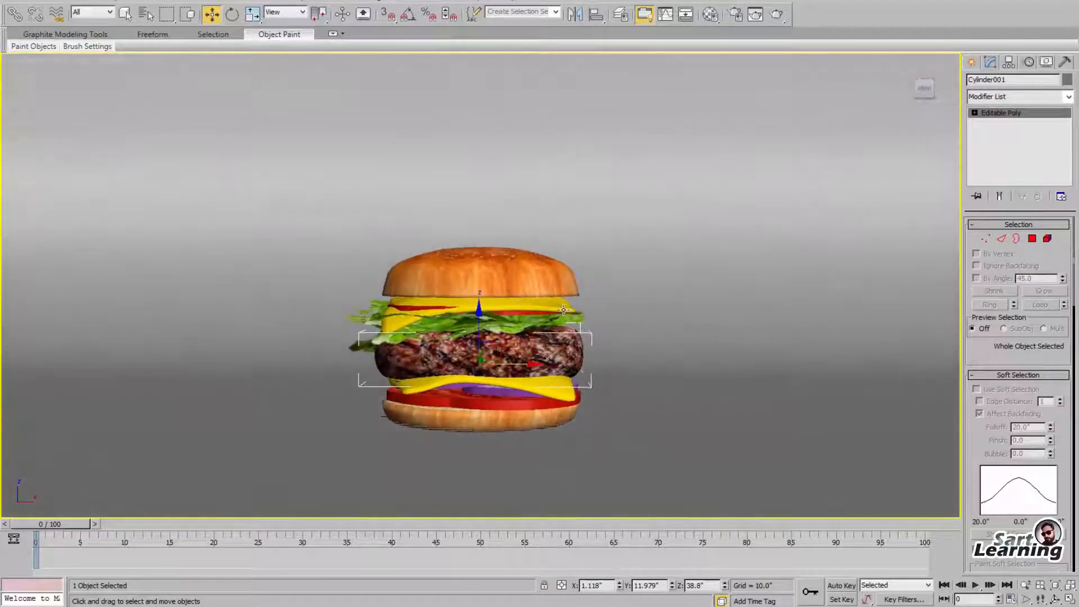
alt+middle_drag(563, 310, 609, 246)
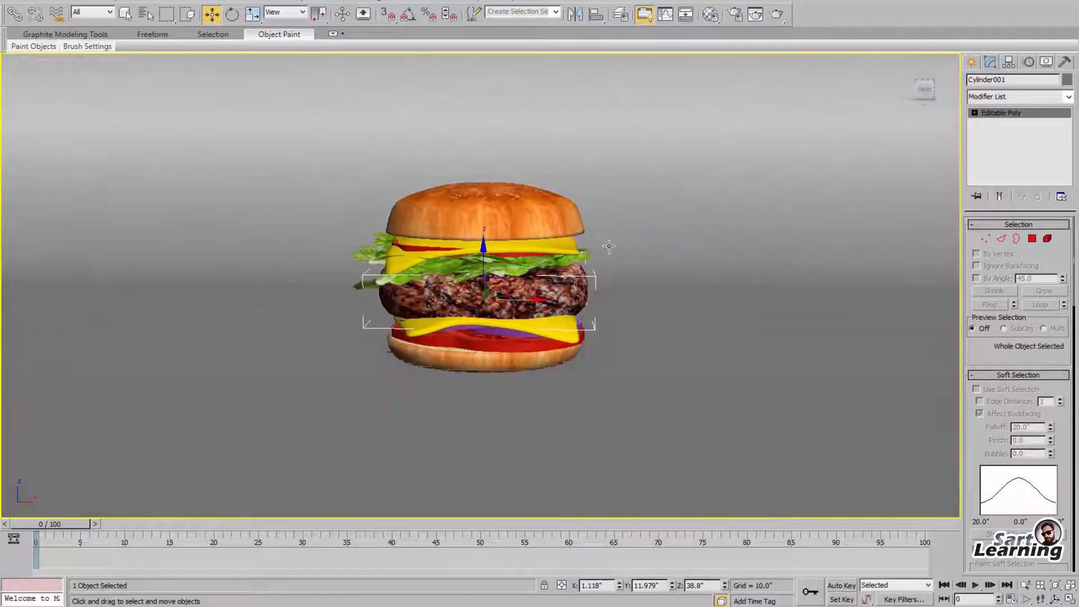
click(493, 361)
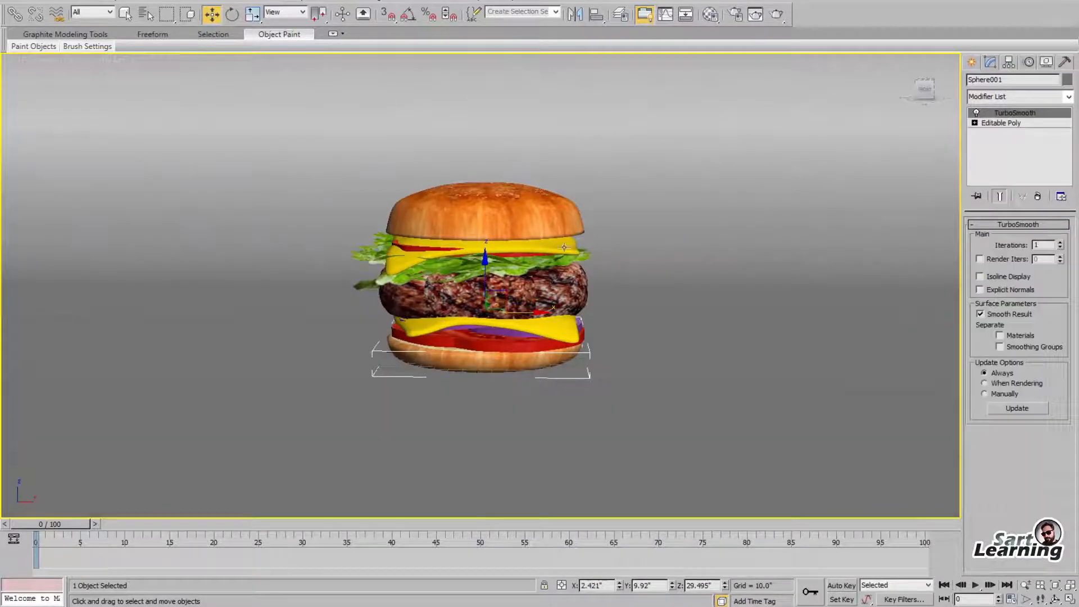
key(ctrl+a)
click(109, 2)
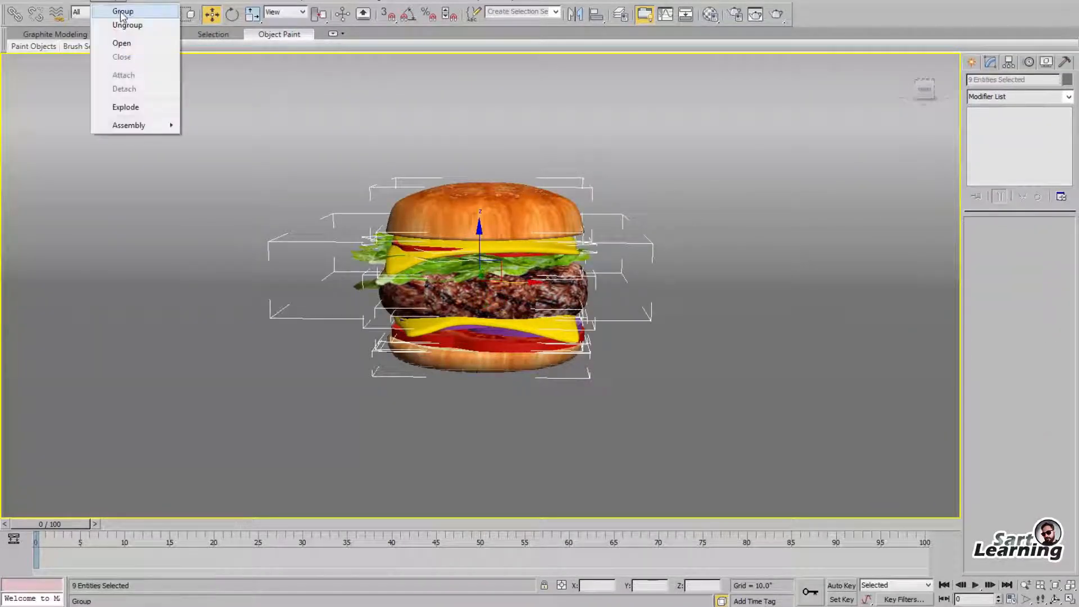
click(112, 9)
text(burger)
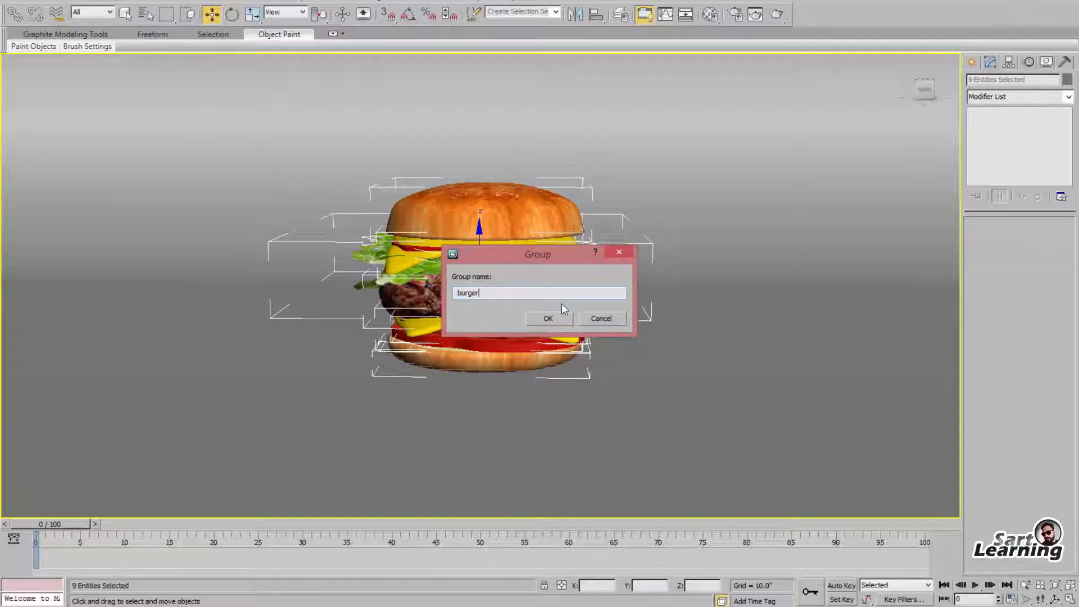
key(Return)
Lower the burger group about 4" onto the backdrop floor and create a camera from the framed perspective view
mouse_move(485, 253)
mouse_down()
mouse_move(484, 277)
mouse_move(491, 254)
mouse_up()
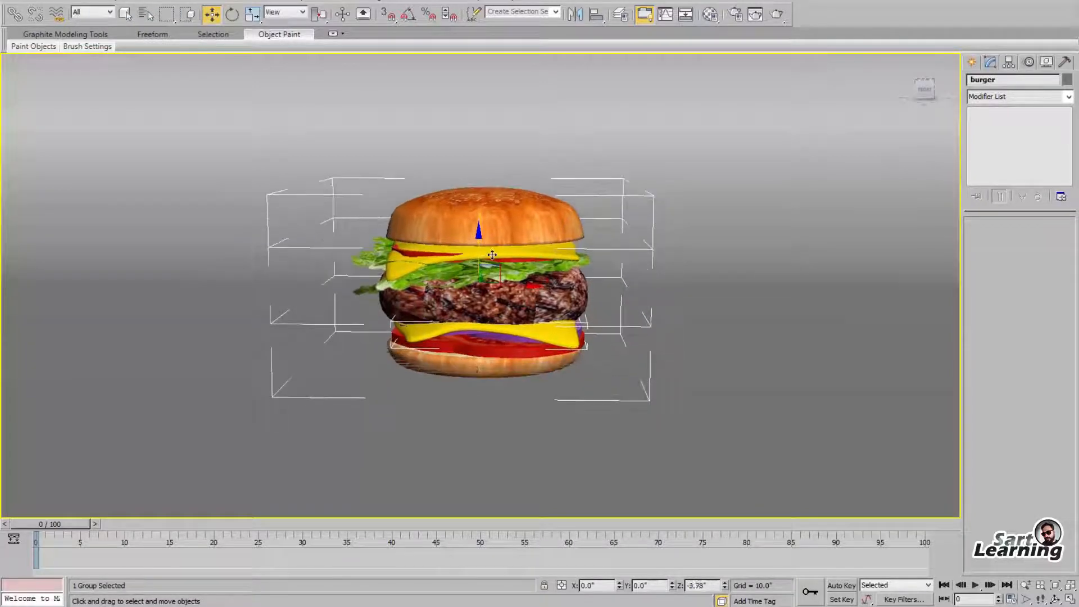
mouse_move(542, 367)
alt+middle_down()
mouse_move(545, 356)
mouse_move(545, 385)
alt+middle_up()
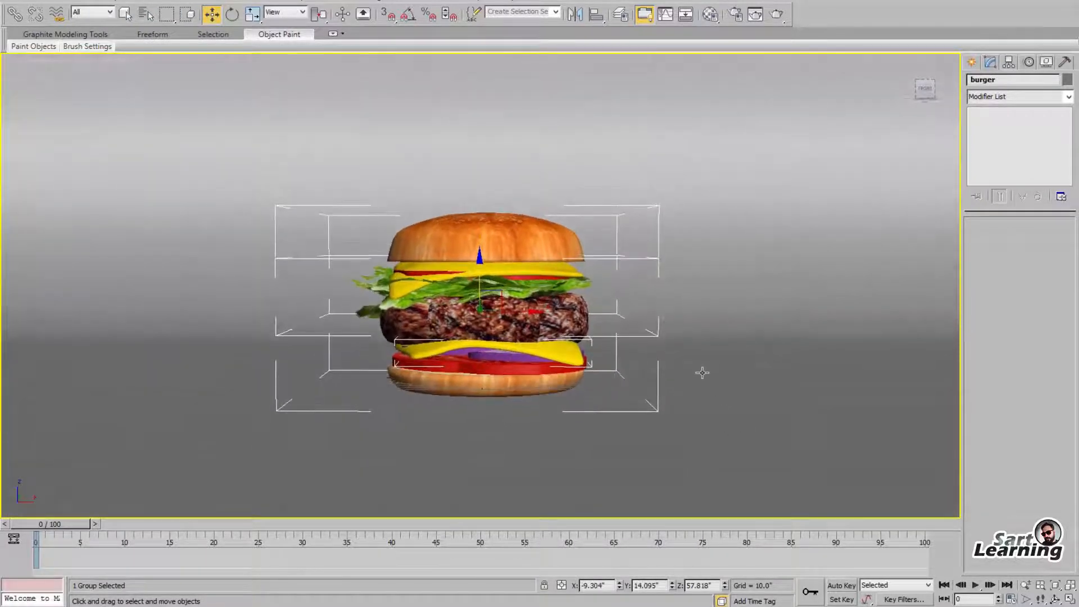
alt+middle_drag(702, 372, 703, 376)
key(ctrl+c)
Place a photometric Free Light in the Top view beside the burger, at about X 672", Y -9"
click(971, 62)
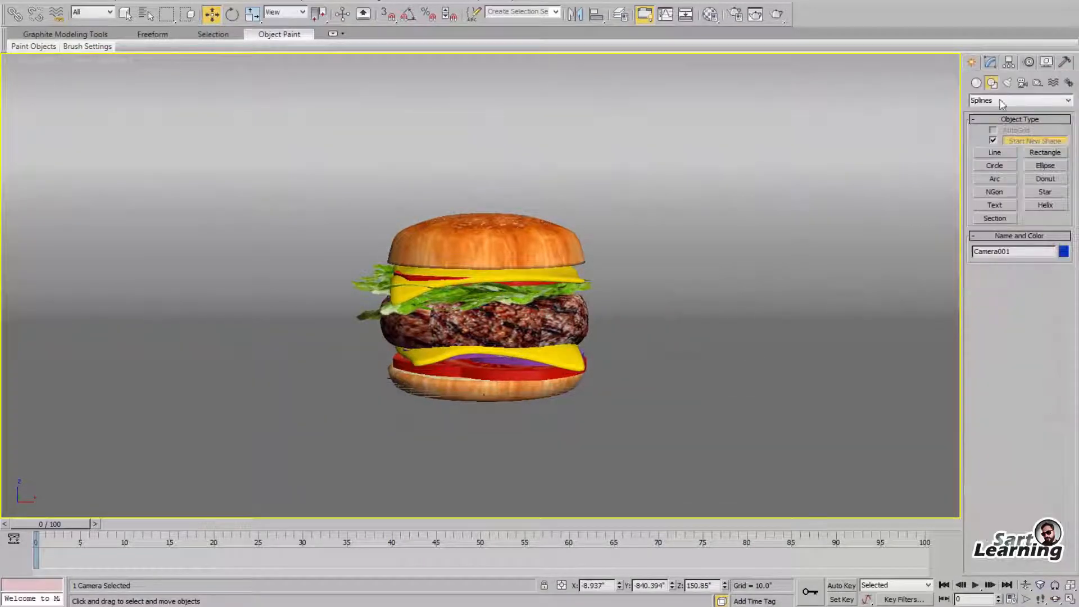
click(1007, 84)
click(999, 109)
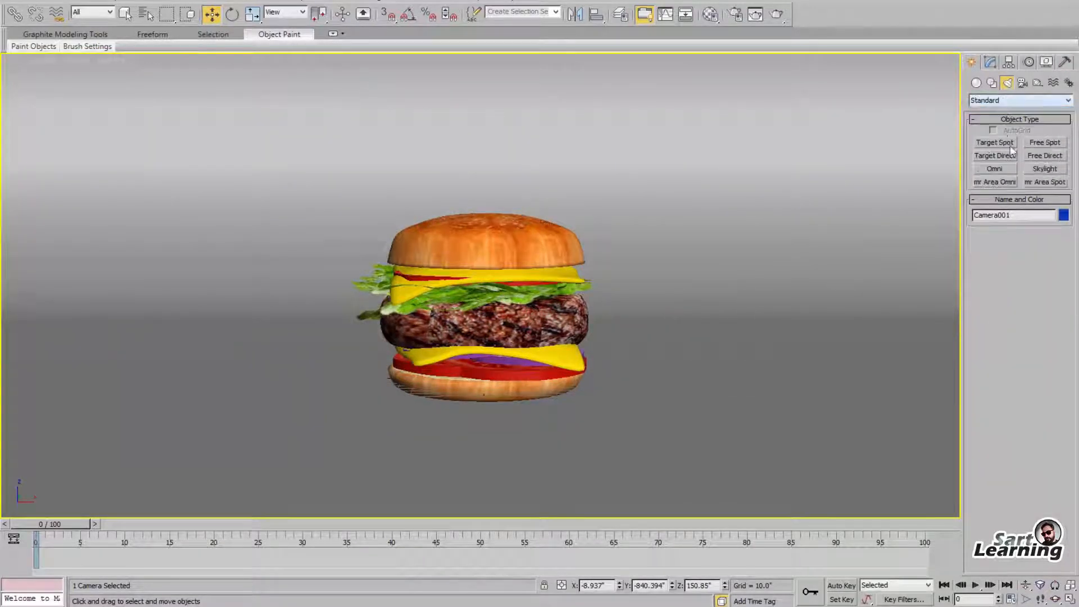
click(1000, 147)
key(alt+w)
right_click(226, 167)
key(alt+w)
scroll(588, 147, down, 10)
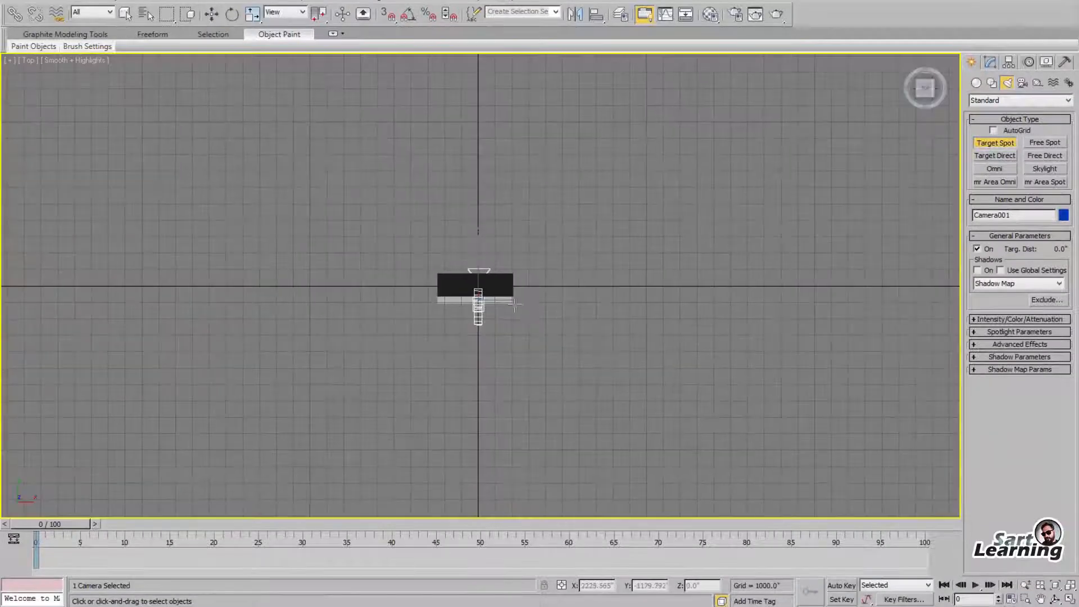
key(F3)
scroll(587, 281, up, 3)
key(F3)
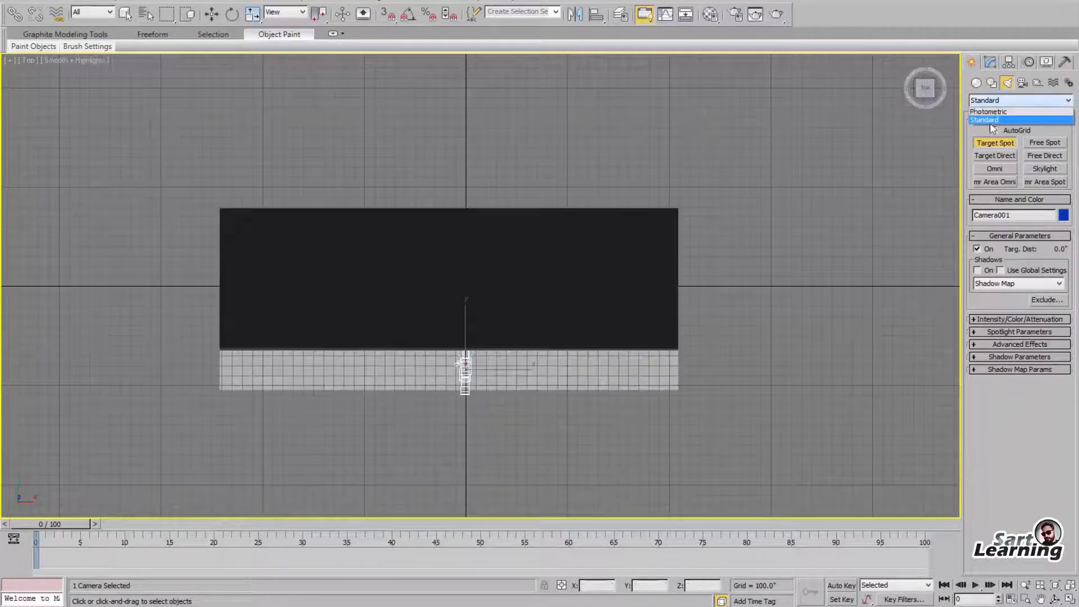
click(991, 101)
click(994, 109)
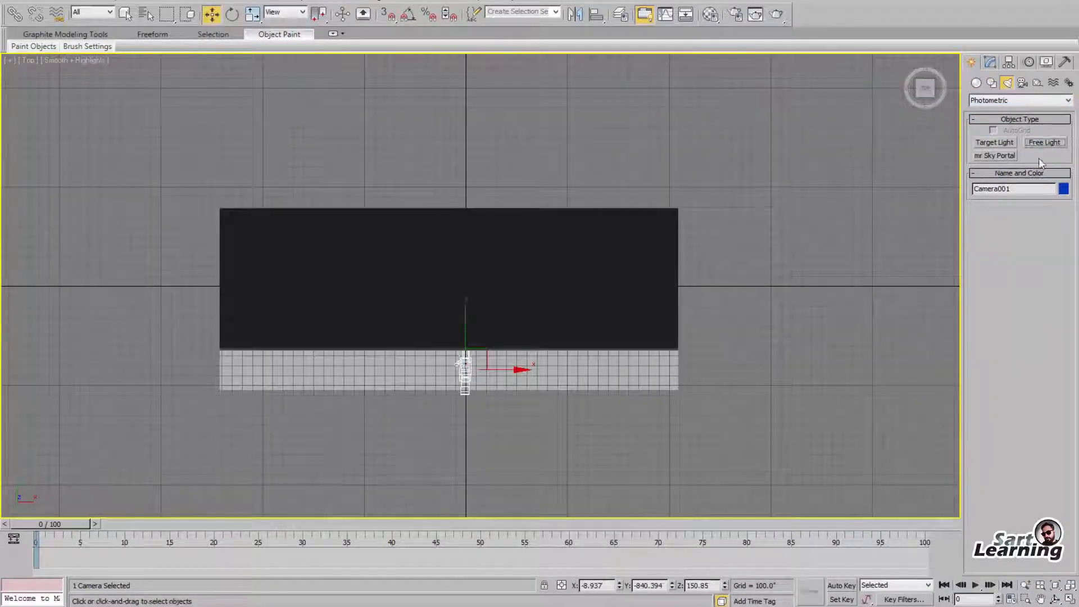
click(1044, 142)
click(568, 335)
key(F3)
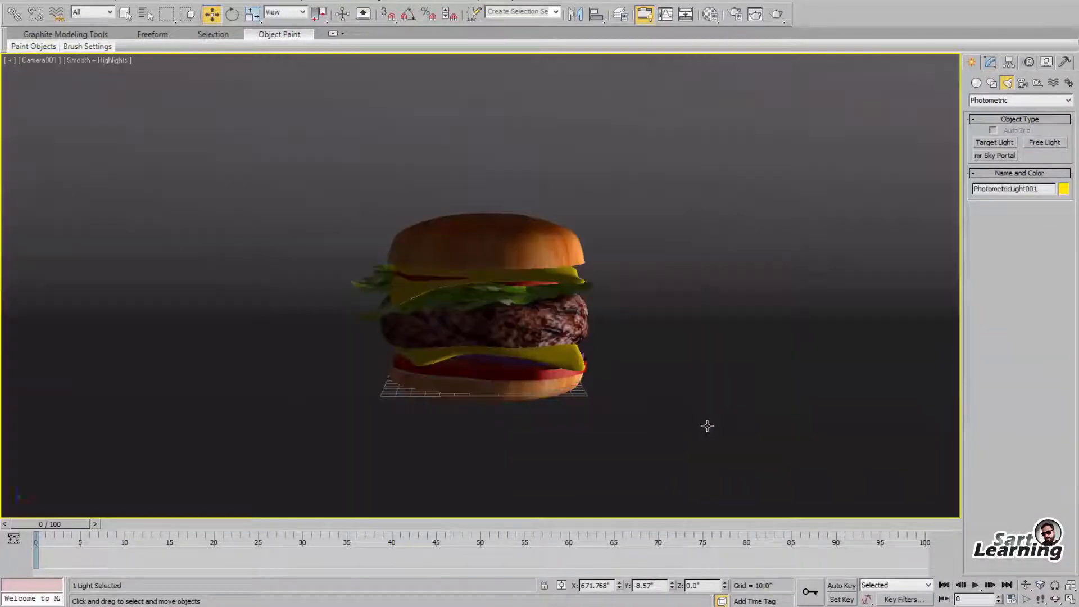
Raise the photometric light in the Left view to a height of about 111"
key(alt+w)
click(231, 371)
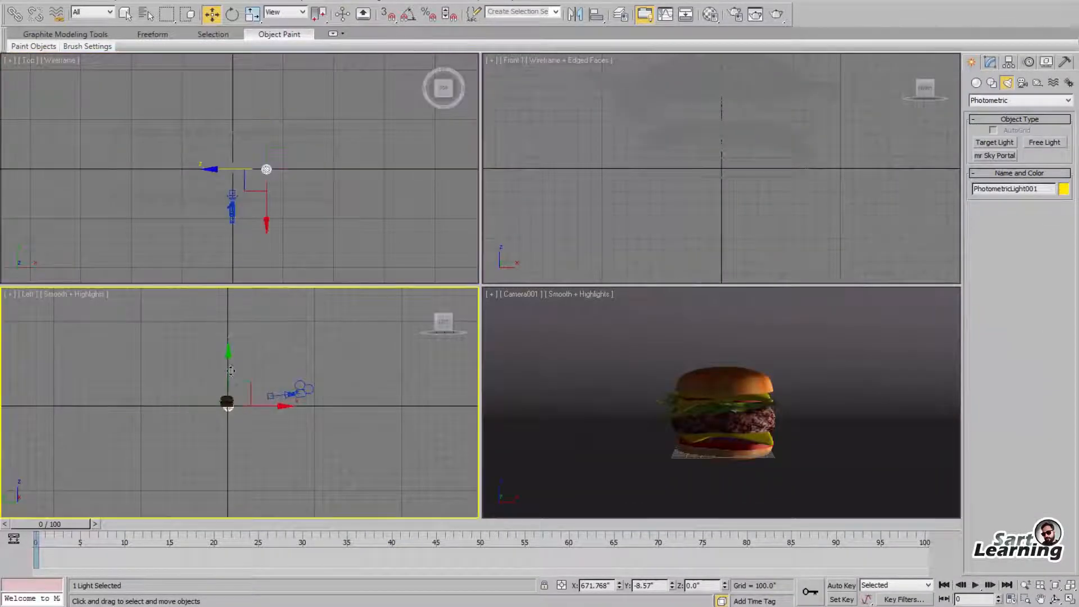
drag(231, 371, 230, 361)
Test-render the camera view to check the new light on the burger
right_click(766, 426)
key(alt+w)
key(shift+q)
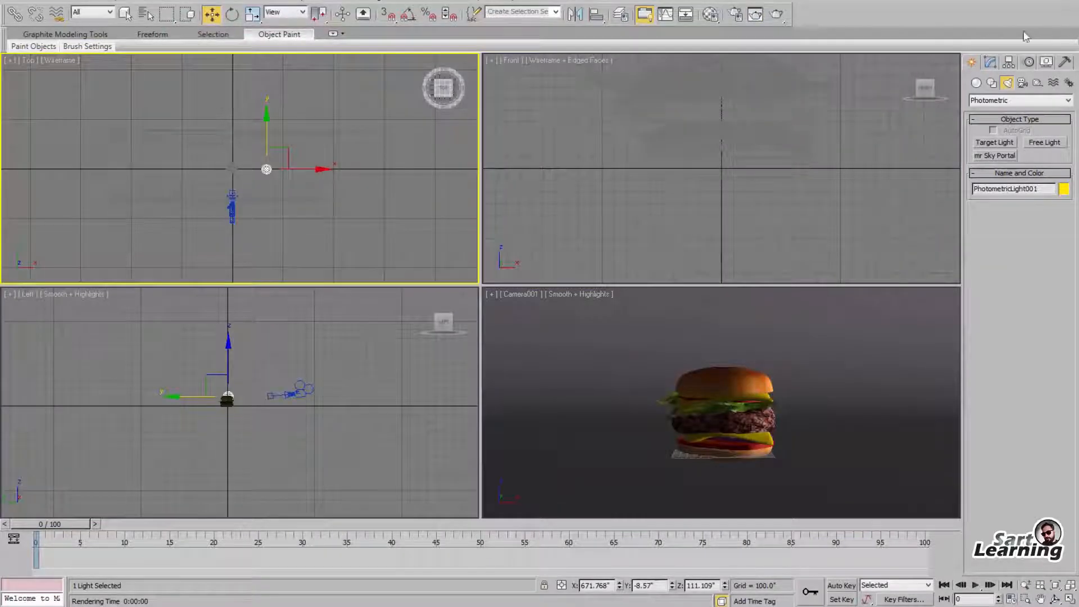
Set the photometric light to emit from a Rectangle shape with Uniform Diffuse light distribution
click(990, 61)
click(1006, 439)
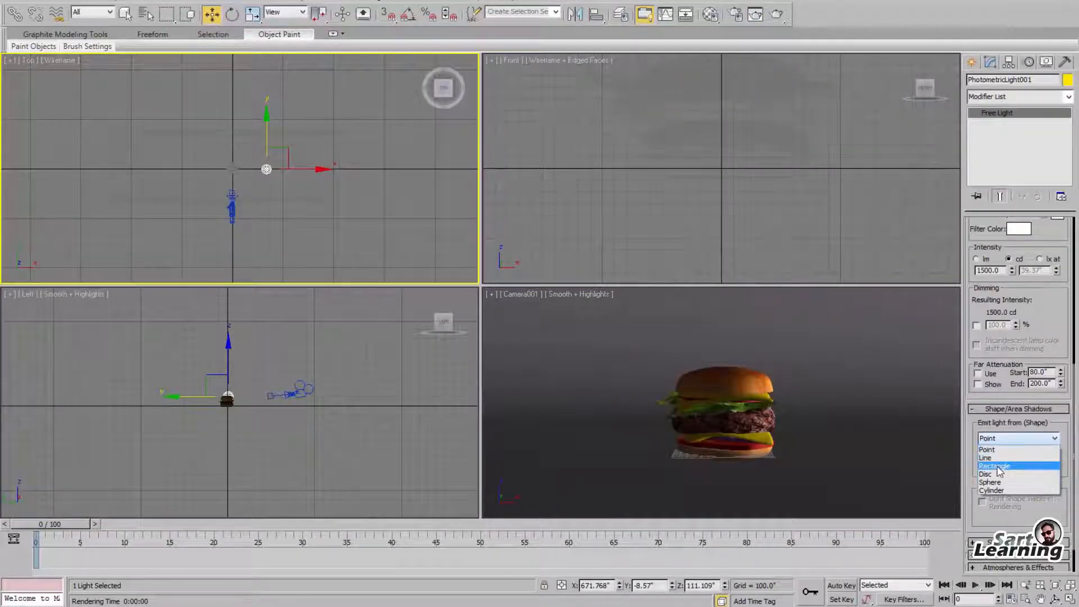
click(996, 466)
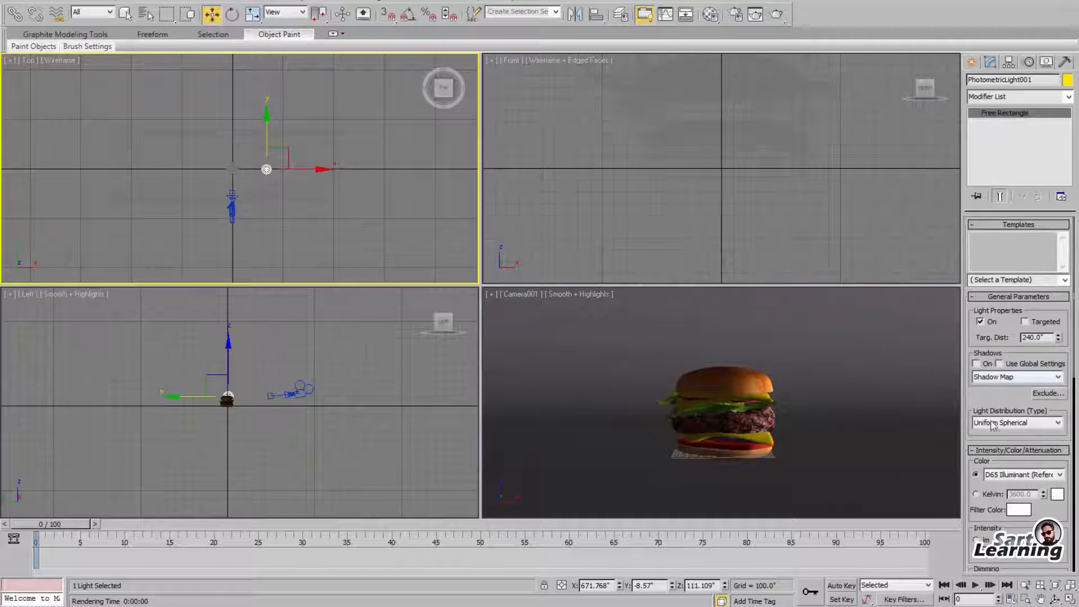
click(993, 452)
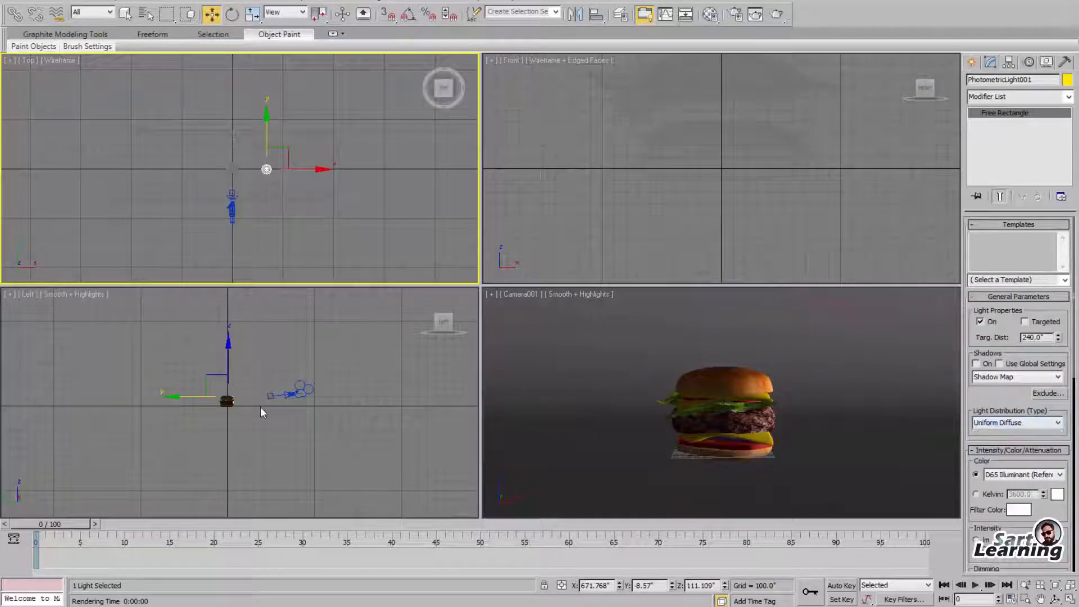
Rotate the rectangular light to face the burger, enlarge it about ten times, place it at about X 250", and test-render the camera view
scroll(272, 219, up, 7)
key(e)
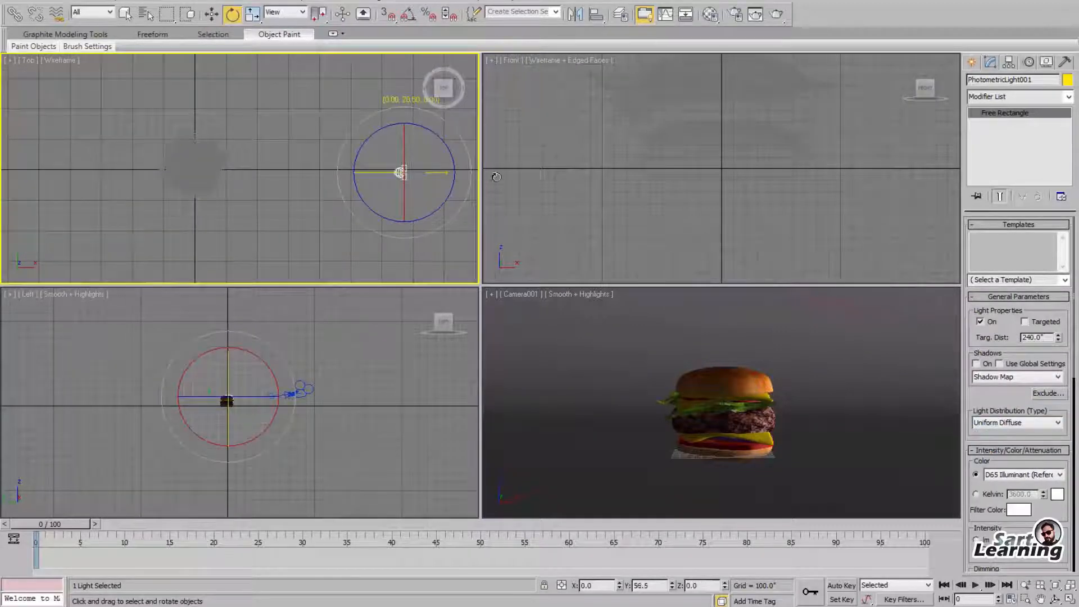
drag(440, 195, 612, 209)
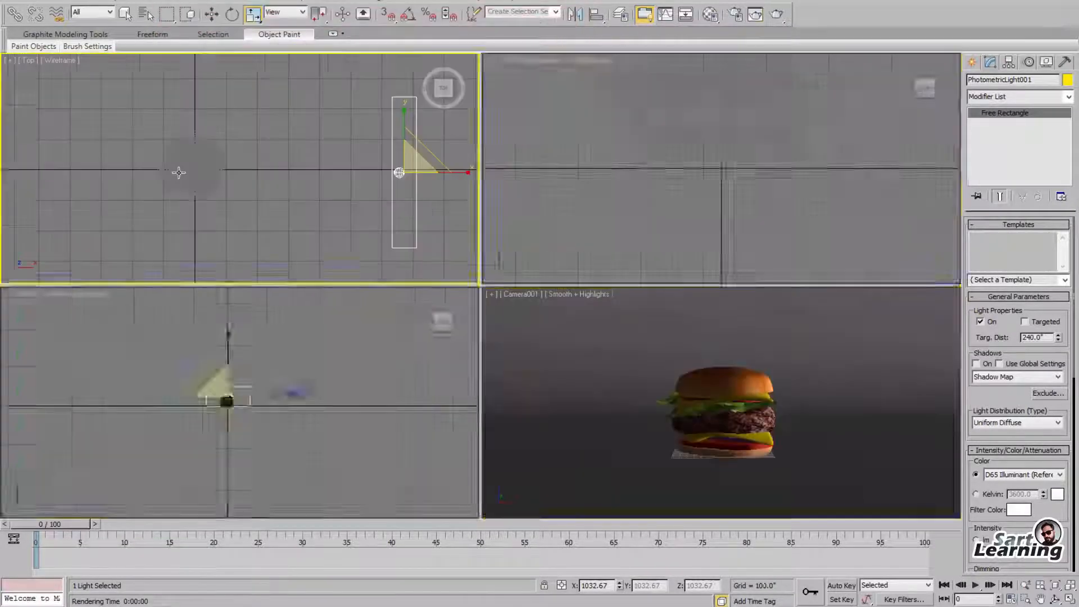
key(alt+w)
drag(857, 293, 613, 293)
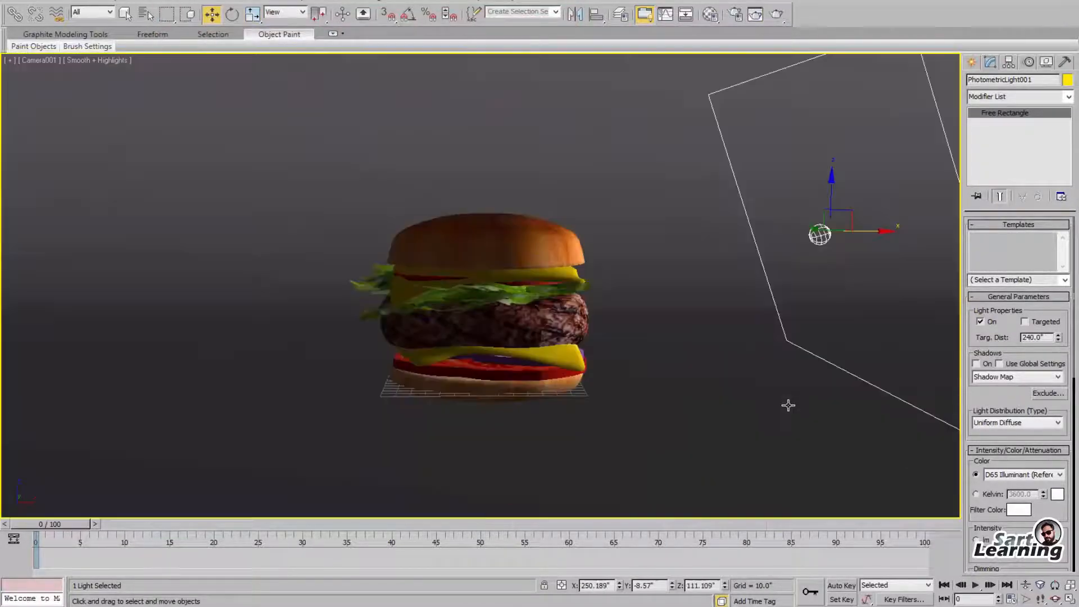
key(shift+q)
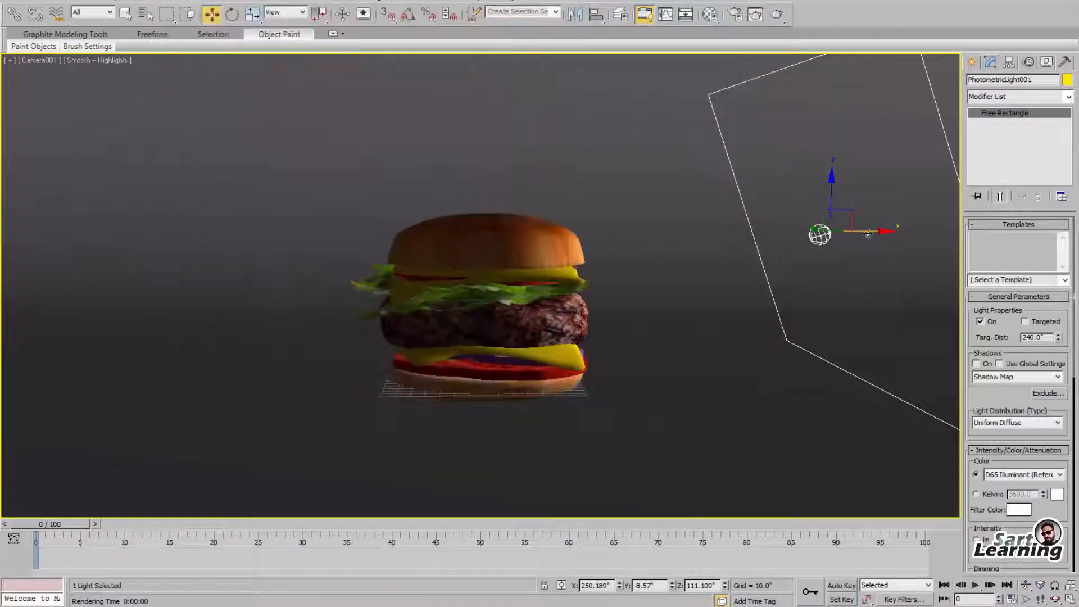
Move the light out to about X 339", turn it about 9° around Z, raise it to about Z 190", and test-render
drag(935, 233, 923, 236)
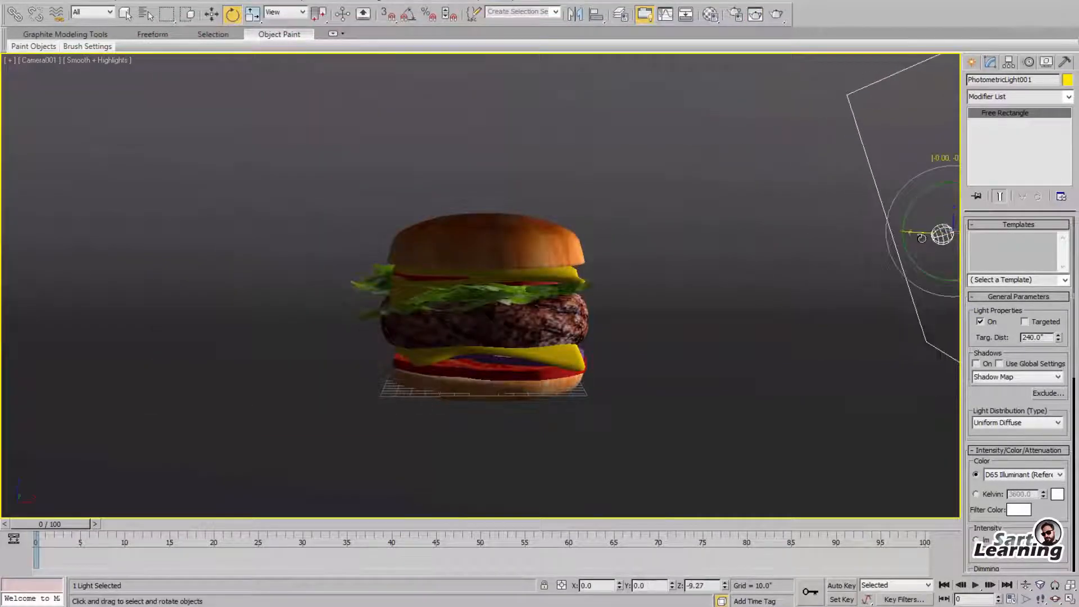
key(w)
drag(955, 196, 971, 90)
key(shift+q)
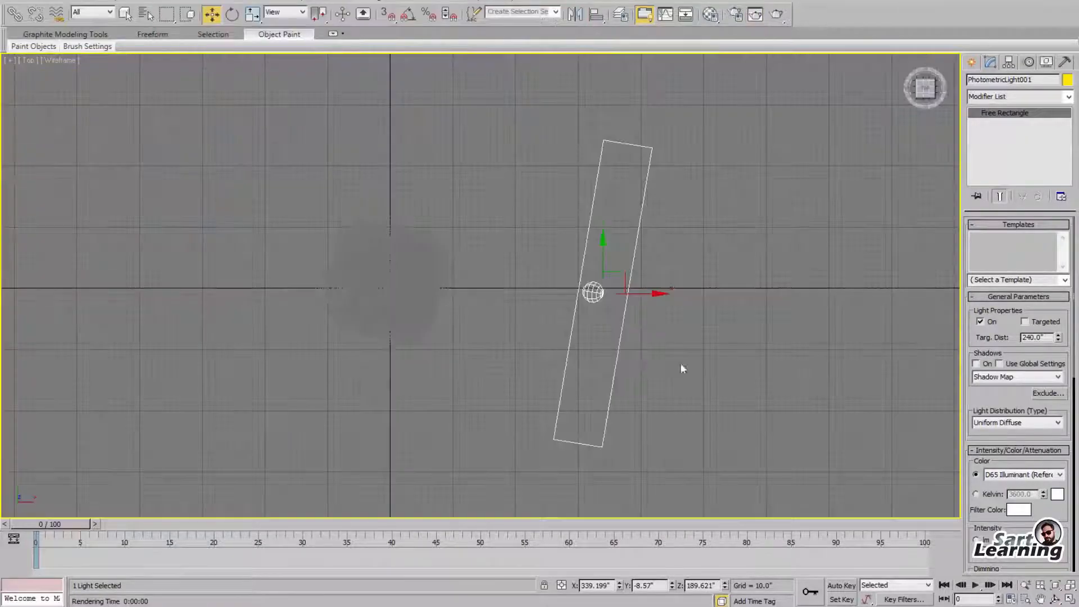
Turn on Ray Traced Shadows for the rectangular light and test-render the camera view
click(982, 366)
click(989, 376)
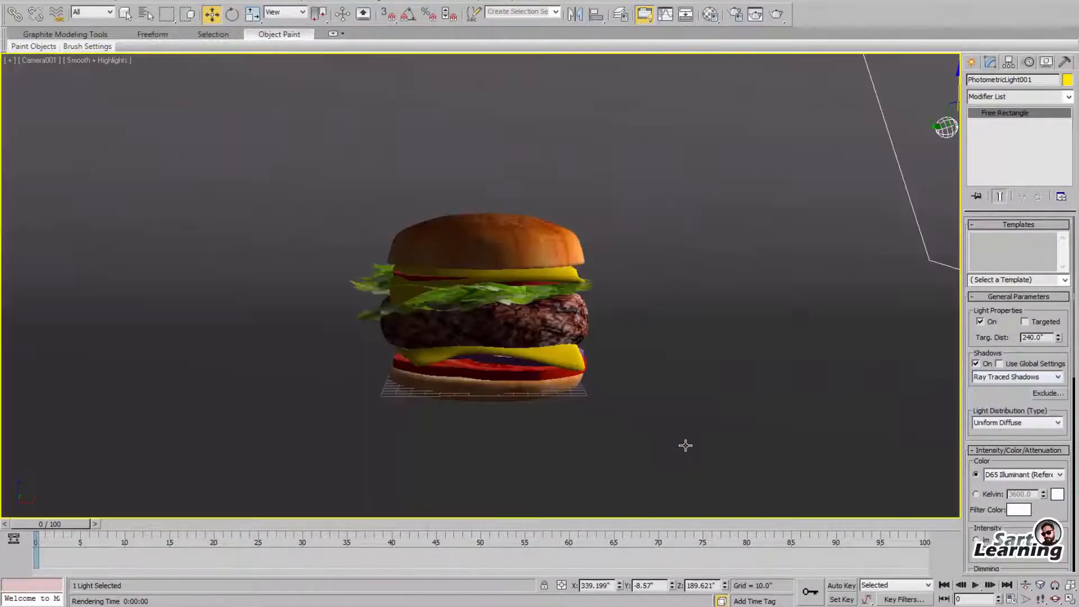
key(shift+q)
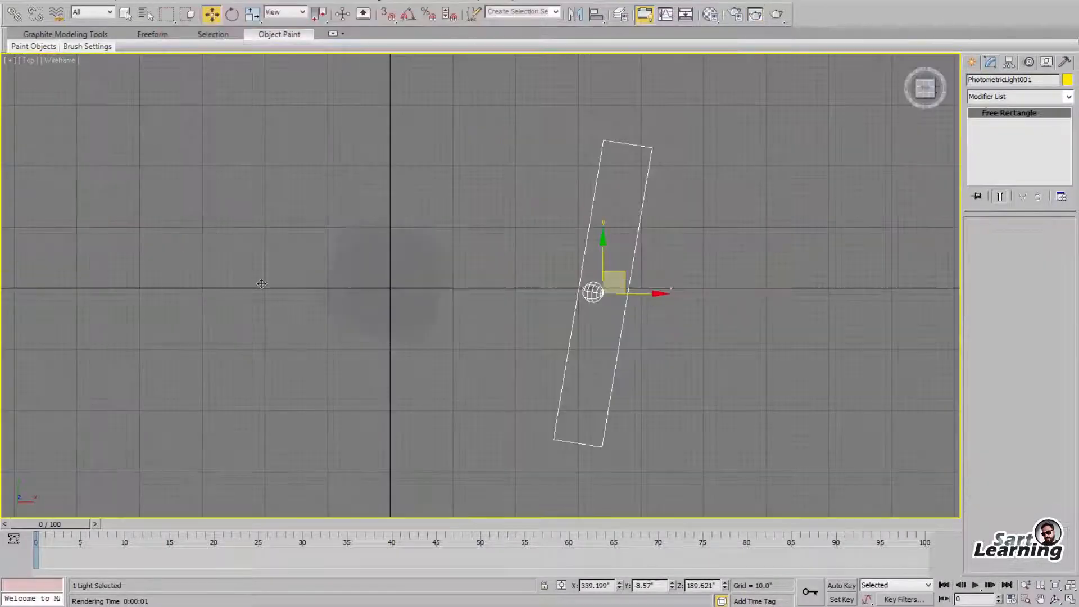
Copy the rectangular light to the burger's opposite side at about X -498", Y -25", and rotate the copy toward the burger
shift+drag(601, 291, 366, 315)
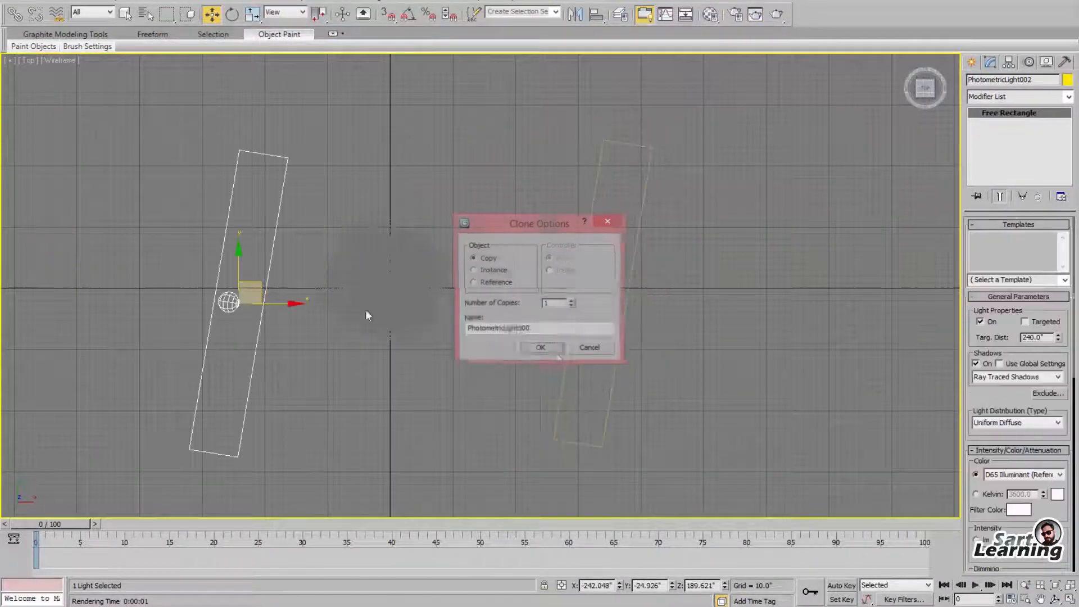
click(540, 347)
key(e)
drag(278, 274, 94, 304)
key(w)
key(alt+w)
right_click(628, 417)
key(alt+w)
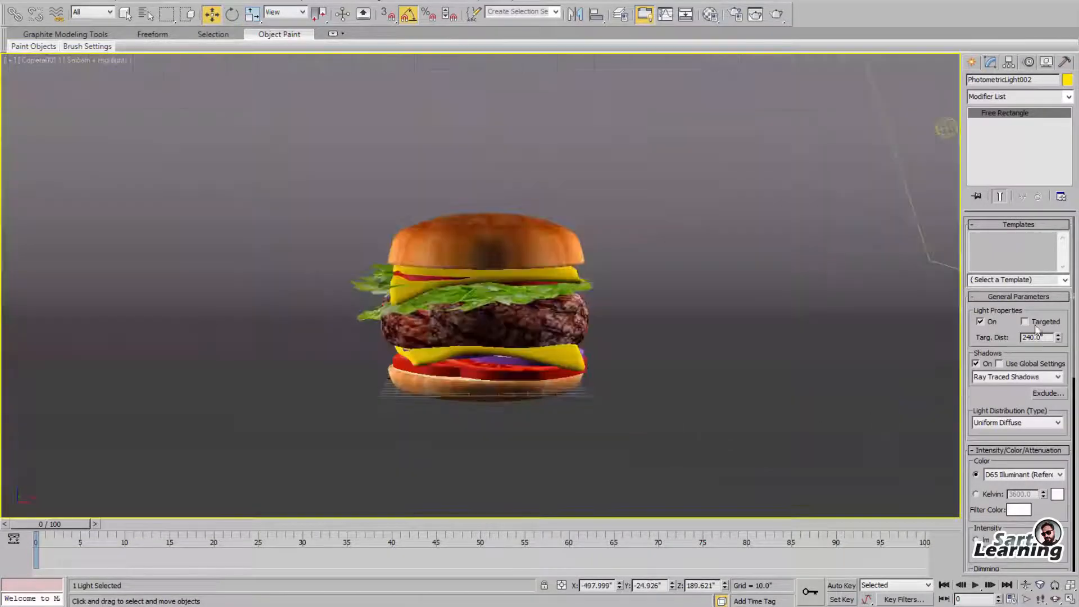
Set the copied light's color to 3600 Kelvin, turn off its shadows, and test-render the camera view
click(1009, 475)
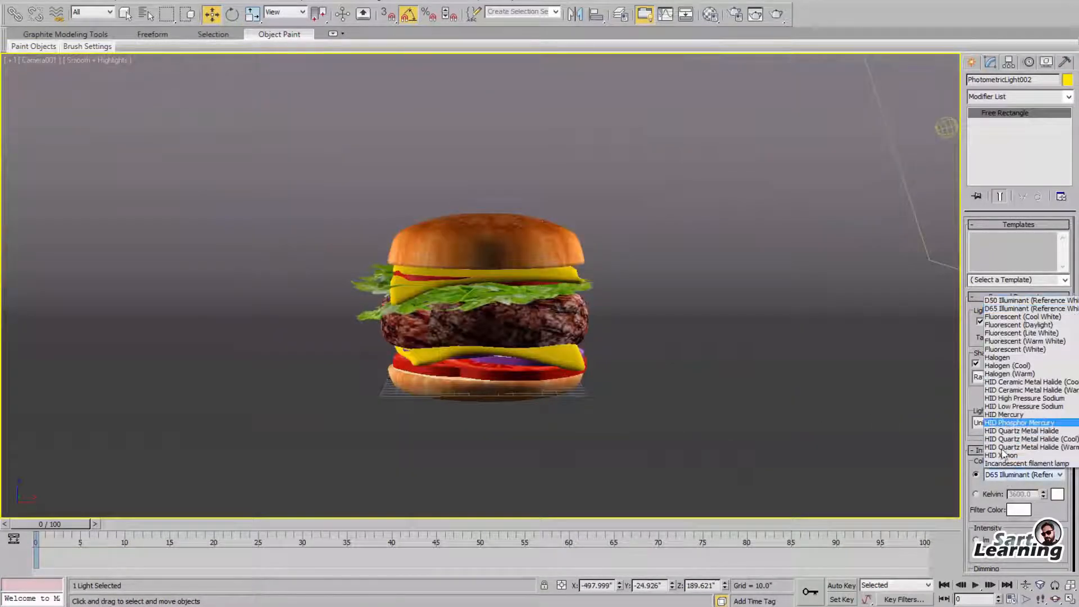
click(986, 496)
drag(985, 492, 1005, 406)
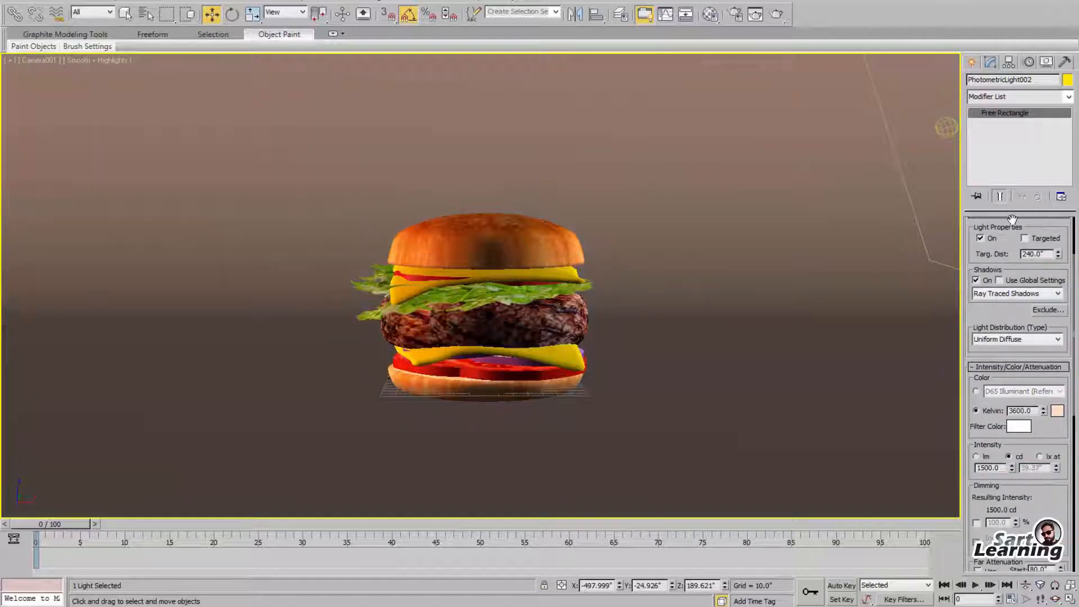
click(976, 280)
key(shift+q)
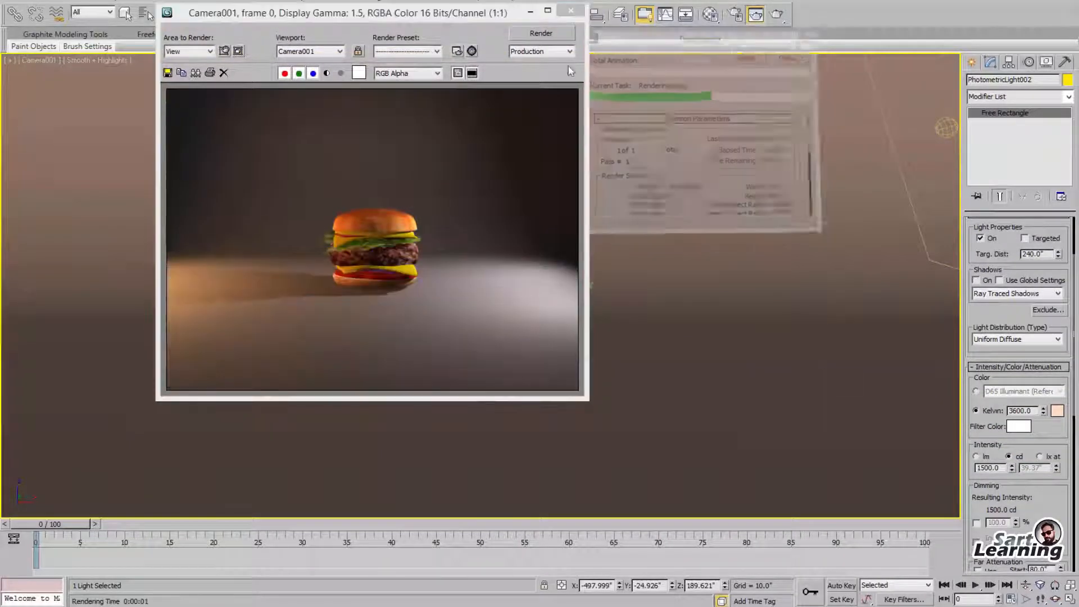
click(574, 11)
Move the warm light in the Top view to about X -349", Y -291", angled toward the burger
key(alt+w)
right_click(213, 131)
key(alt+w)
drag(93, 288, 207, 393)
key(e)
Raise the warm light in the Left view to about Z 333" and shift it to about Y -255"
key(alt+w)
right_click(163, 476)
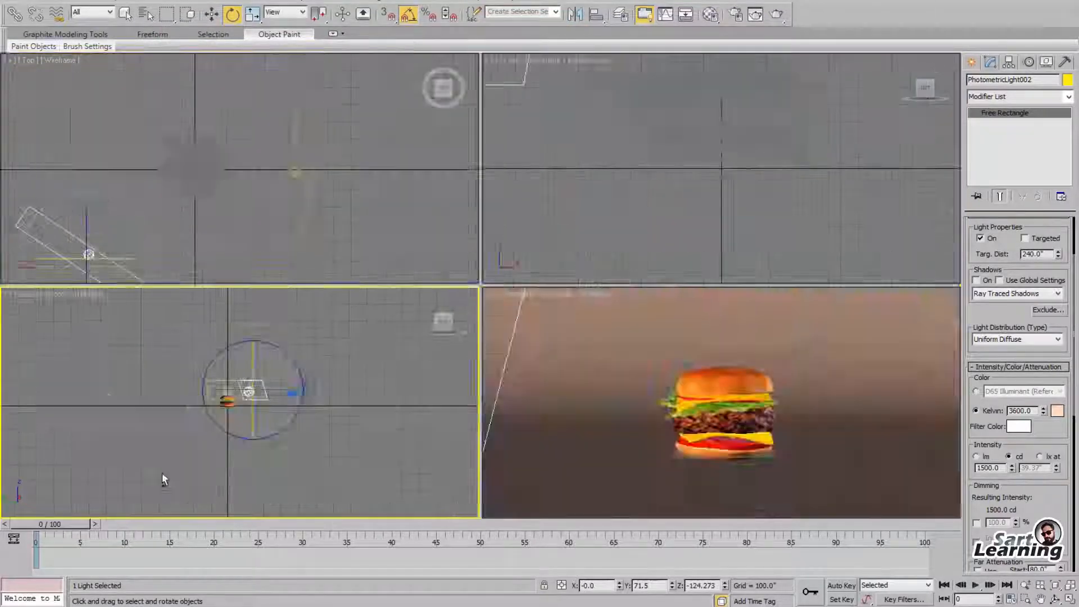
key(alt+w)
key(r)
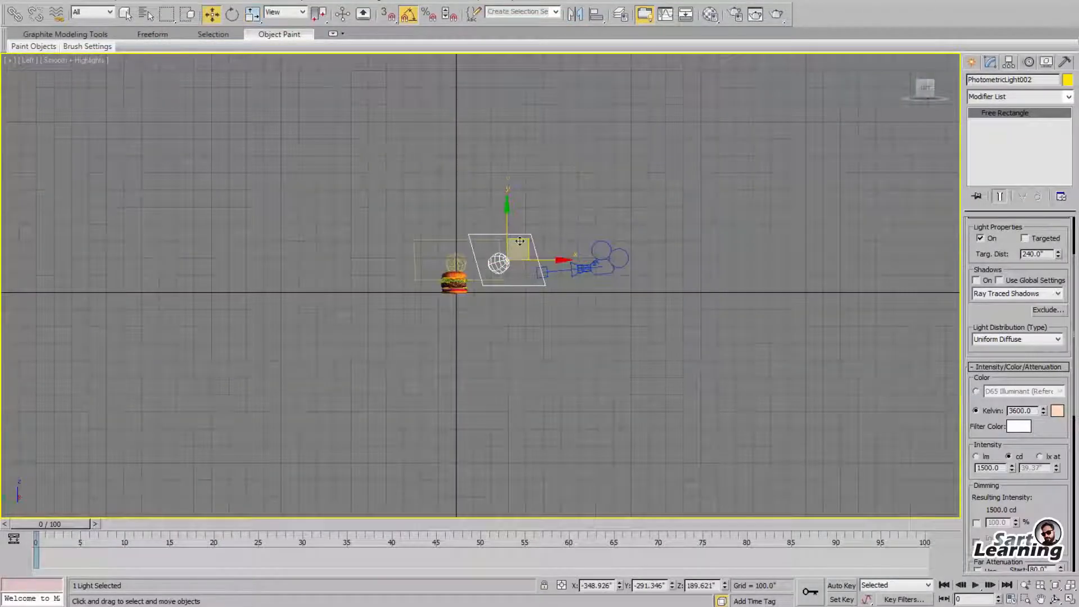
drag(520, 241, 529, 218)
Test-render the camera view to check the repositioned warm light
key(alt+w)
right_click(711, 454)
key(alt+w)
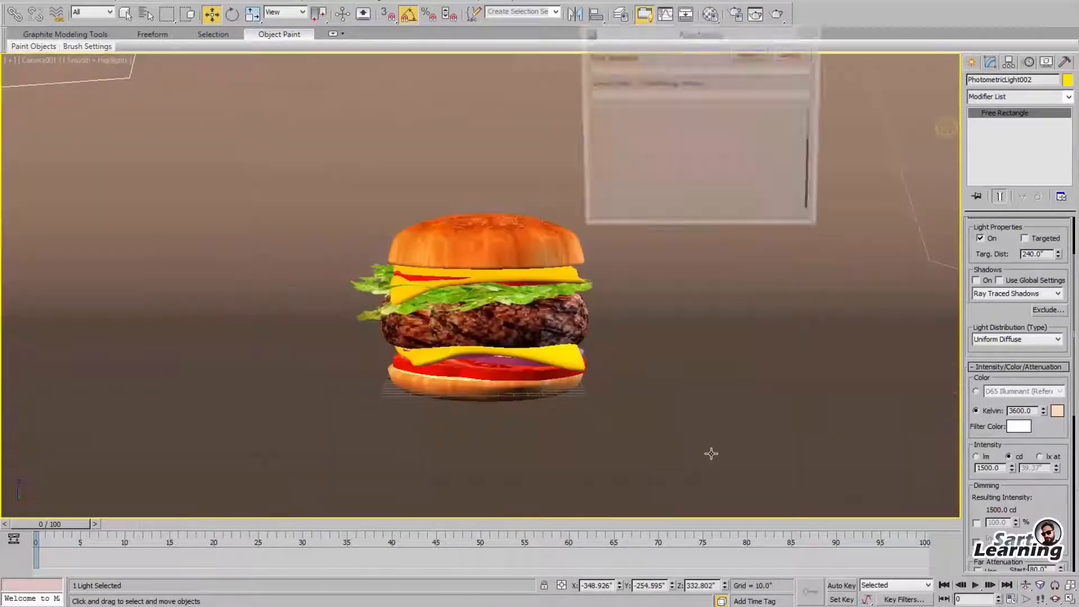
key(shift+q)
click(571, 11)
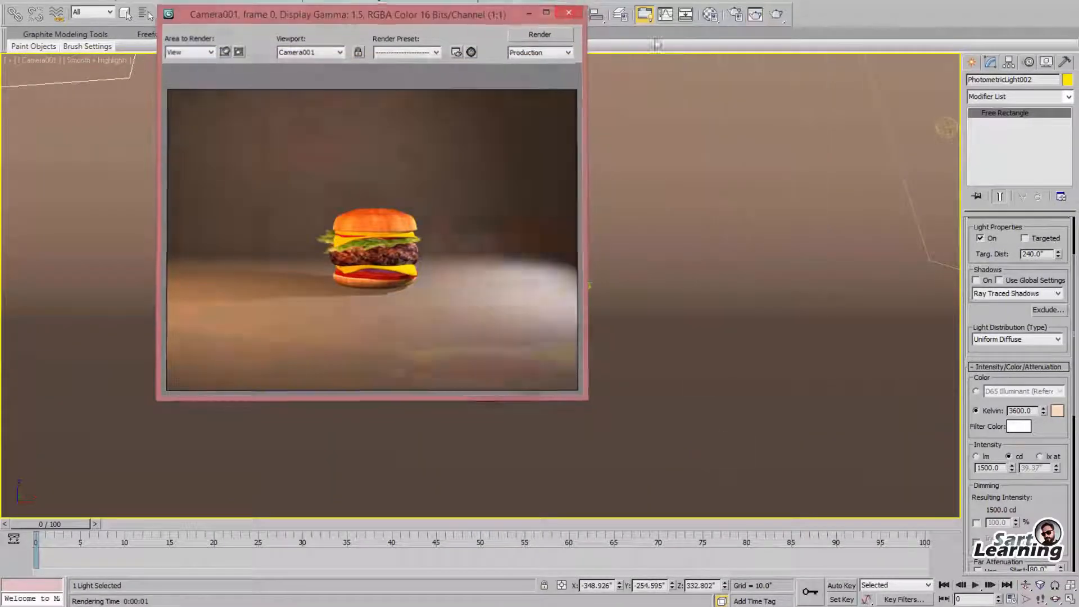
Set the render output size to HDTV (video) at 1920x1080 and enable Force 2-Sided
key(F10)
click(154, 245)
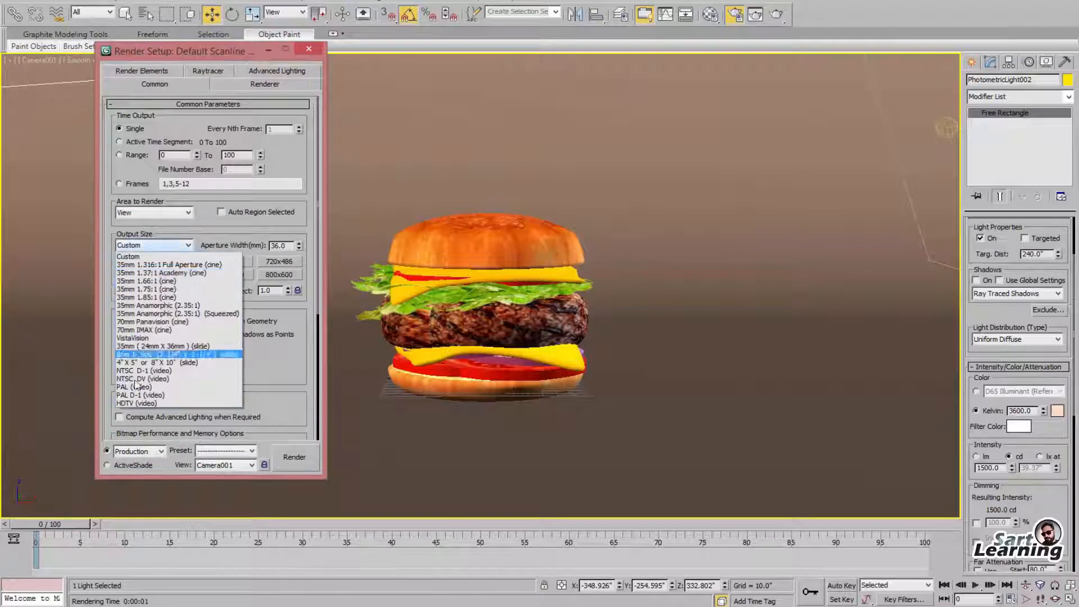
click(161, 390)
click(216, 349)
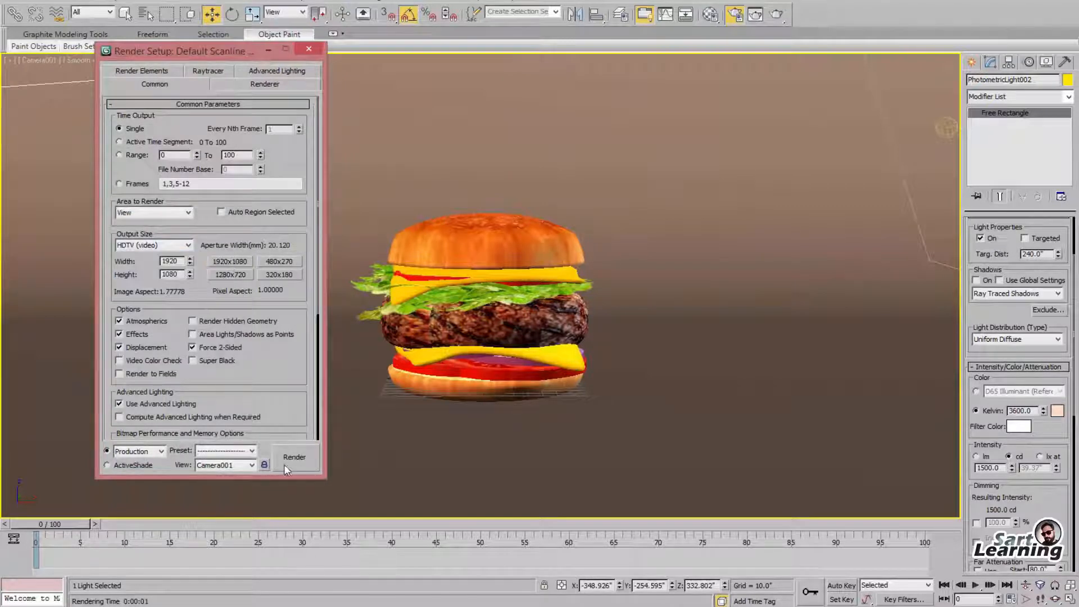
click(309, 50)
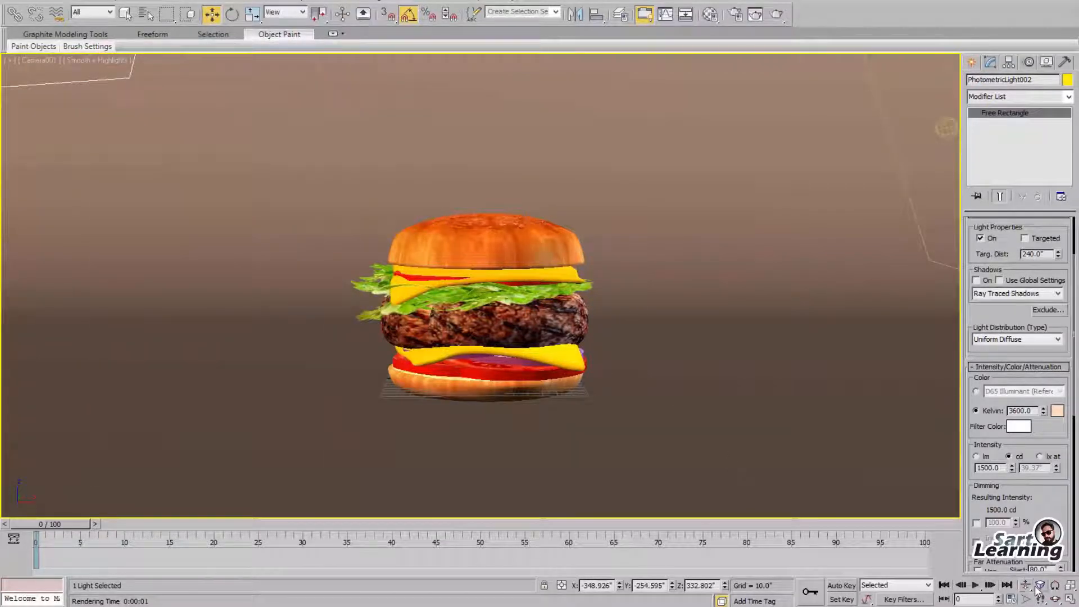
Select the burger group, dolly the camera closer, and reframe the burger in the camera view
click(622, 196)
click(585, 332)
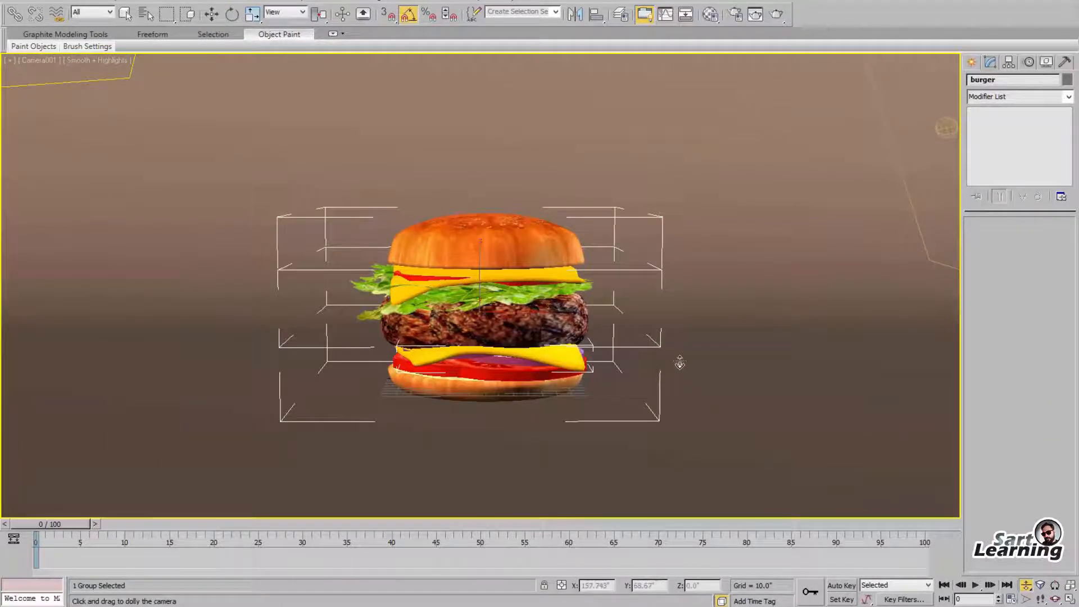
drag(680, 362, 696, 337)
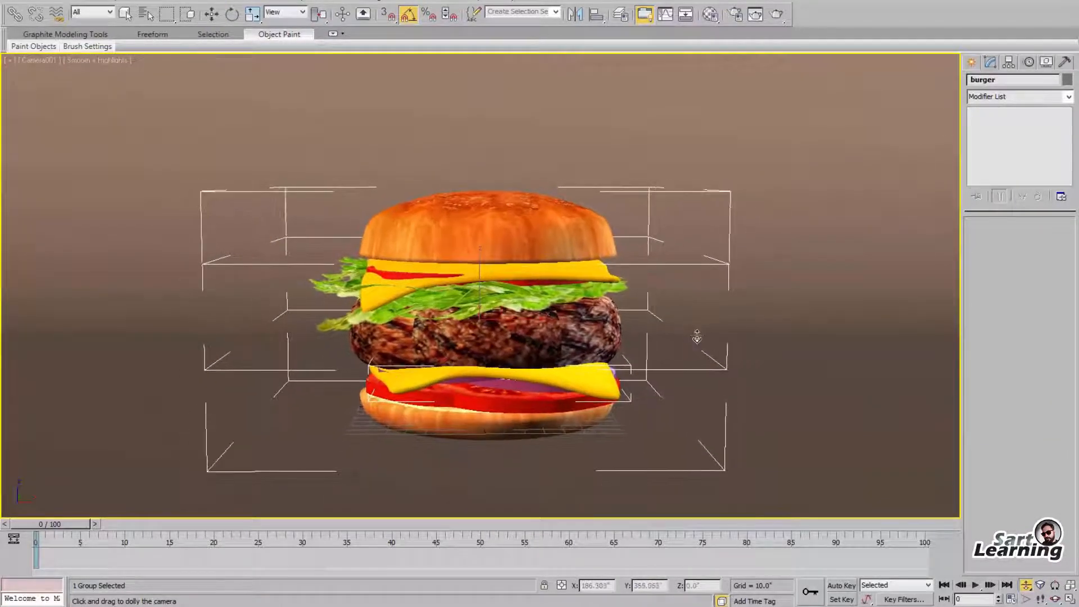
click(1042, 585)
drag(562, 265, 619, 327)
key(w)
middle_drag(595, 316, 458, 200)
Render the closer camera view at HDTV size and examine the burger in the enlarged render window
key(shift+q)
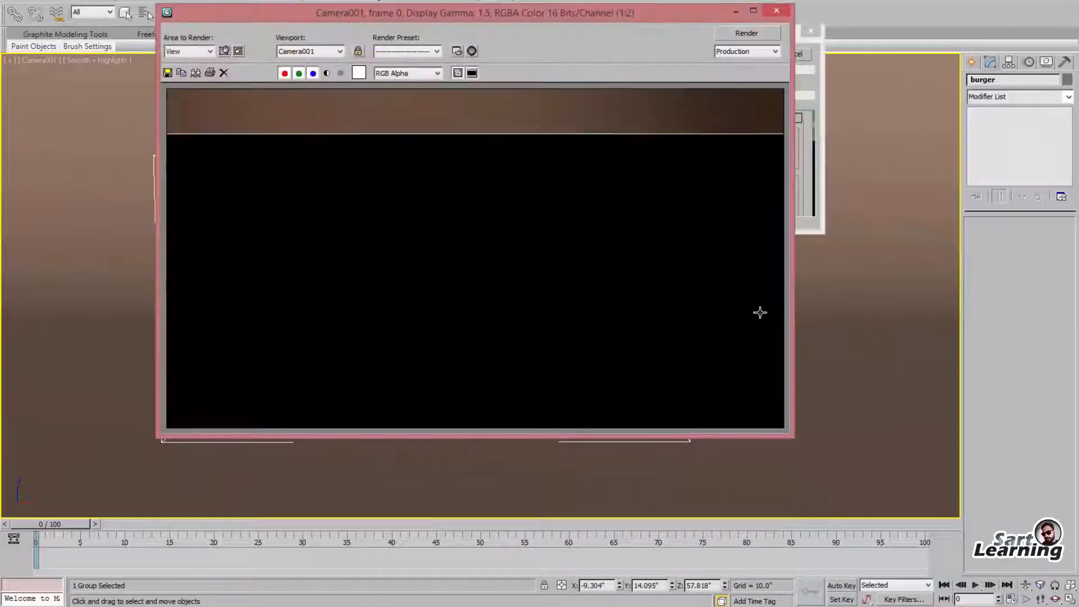
double_click(547, 16)
scroll(742, 349, up, 1)
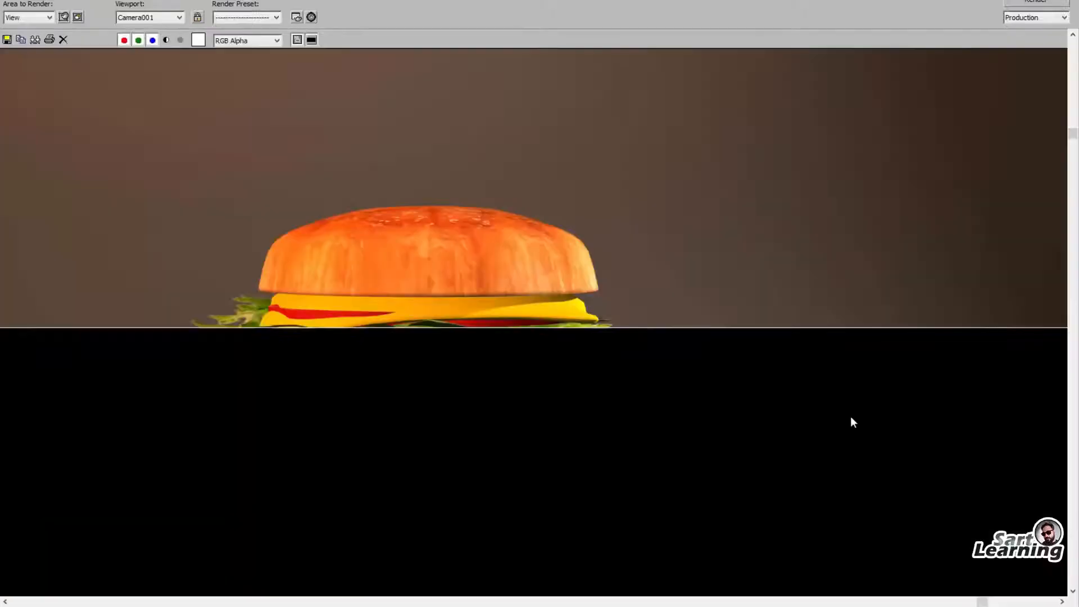
scroll(725, 357, down, 1)
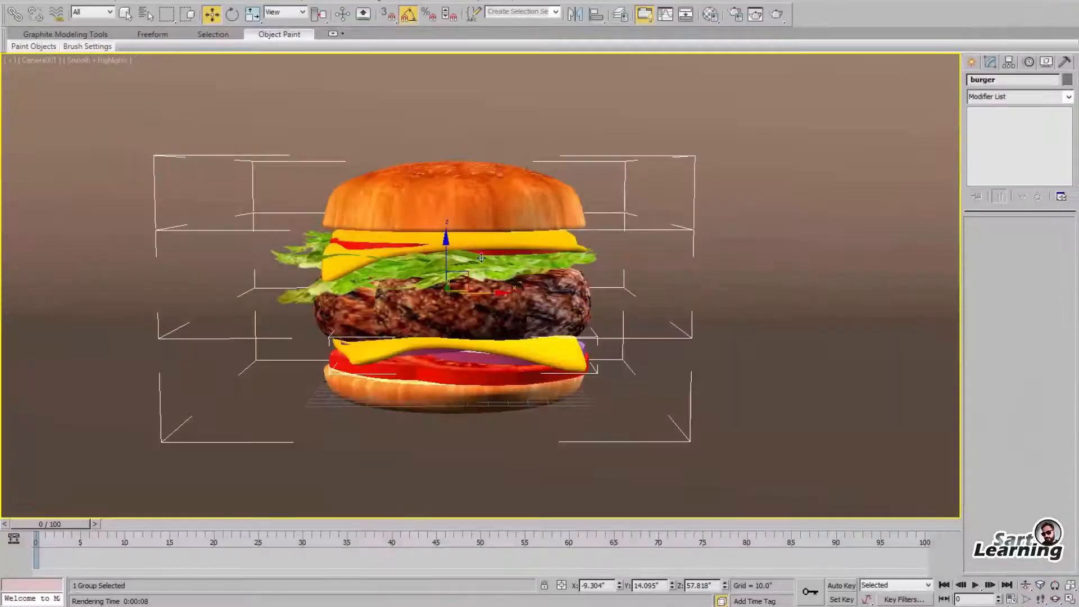
Rotate the burger group about -80° around Z and dolly the camera back
key(e)
drag(471, 292, 548, 289)
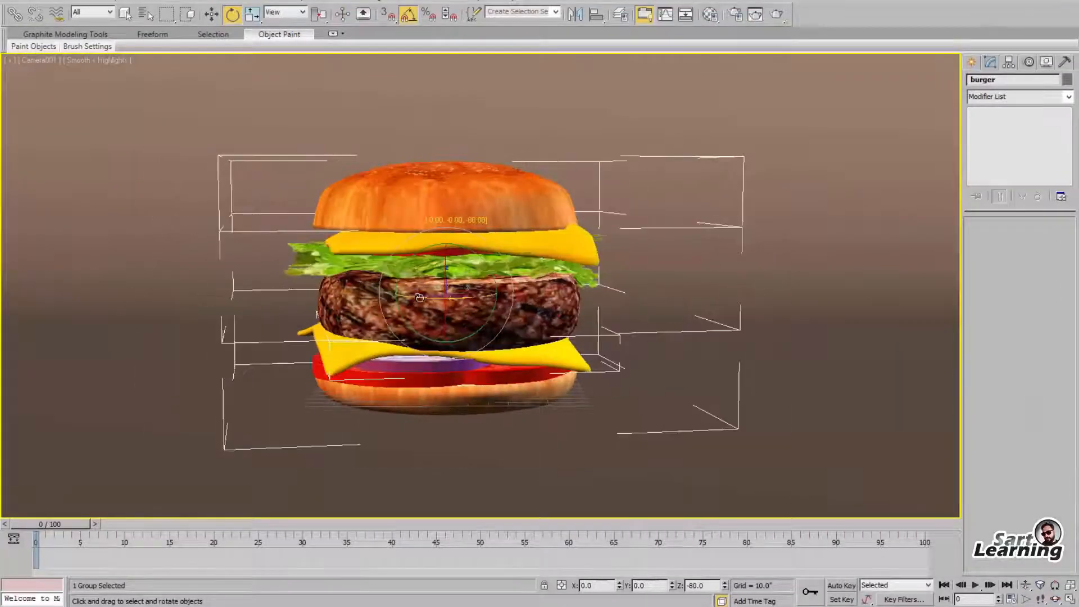
key(w)
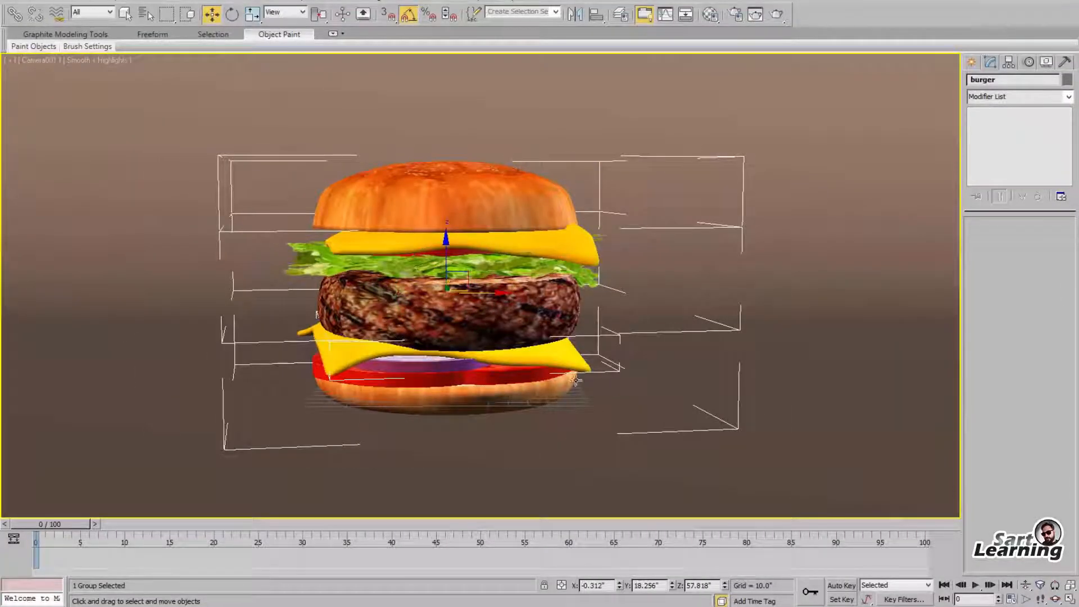
drag(563, 319, 571, 479)
Render the rotated burger and examine its layers, shadow and contact with the floor up close
key(shift+q)
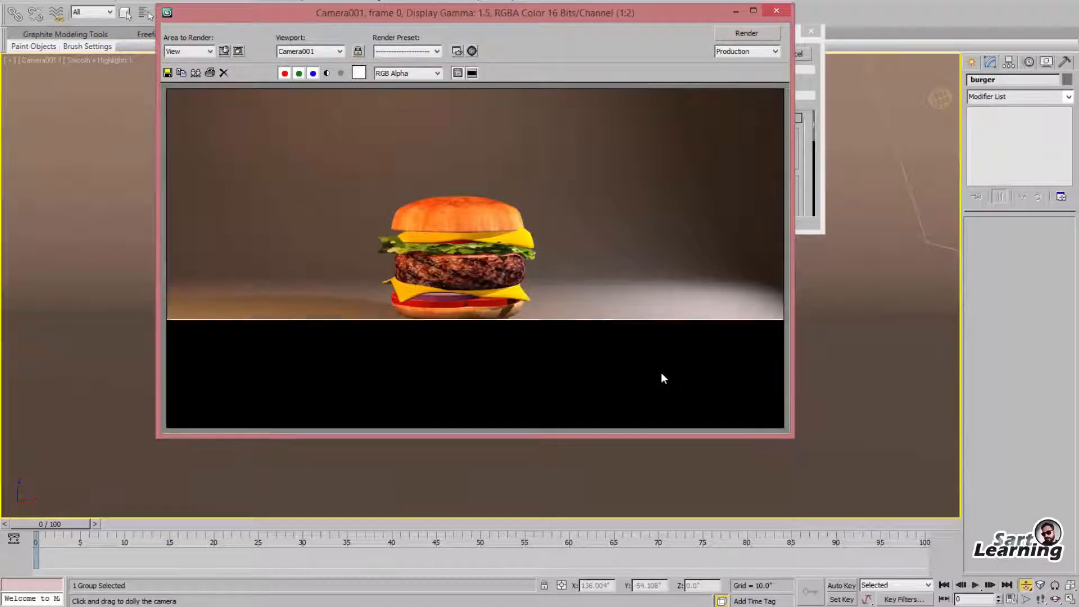
double_click(591, 19)
scroll(694, 261, up, 1)
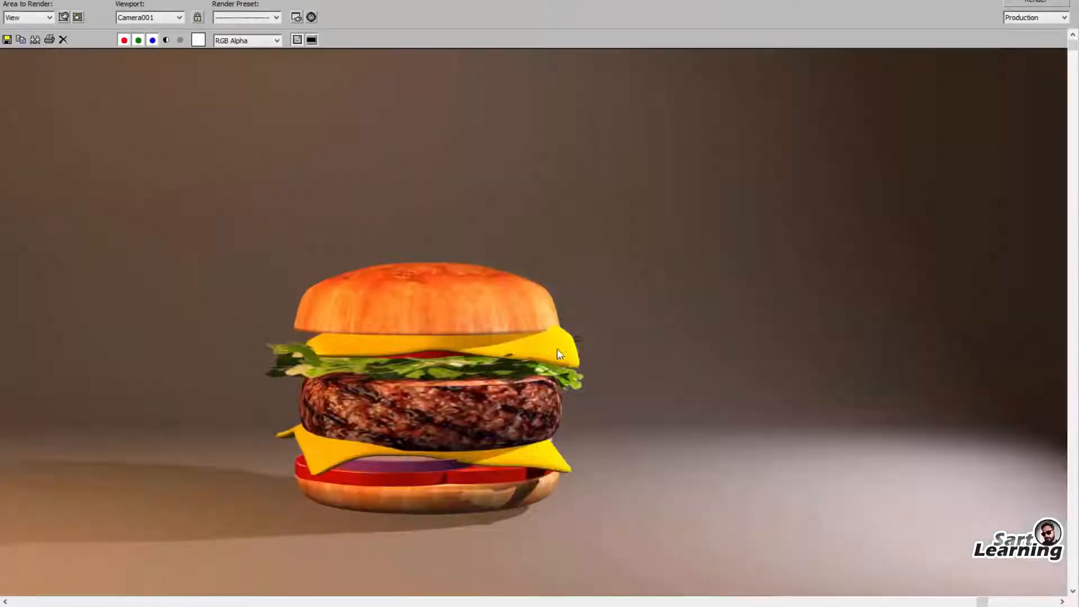
middle_drag(569, 431, 723, 302)
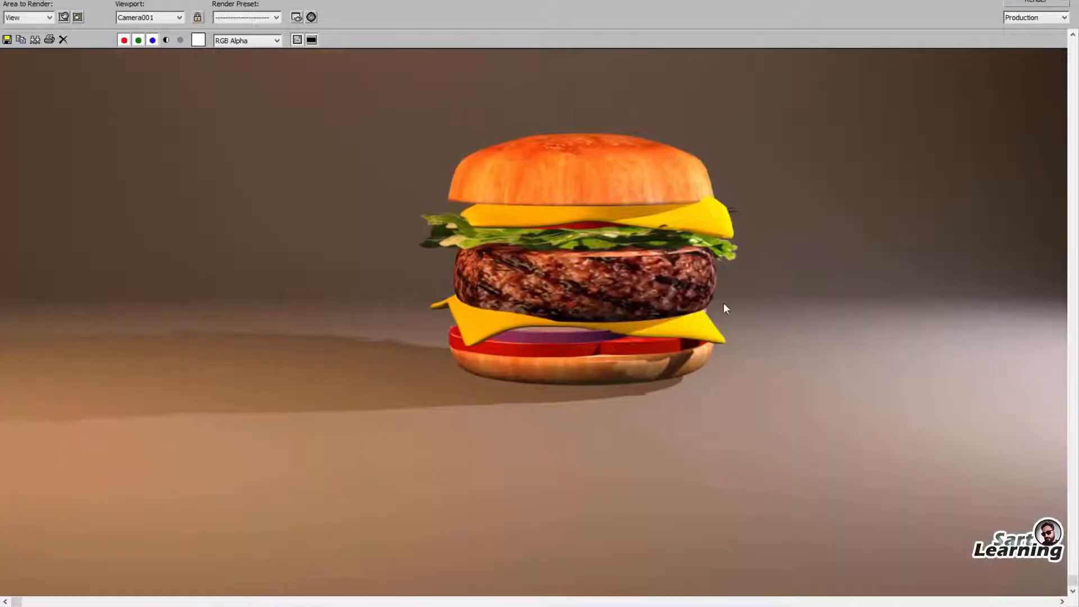
scroll(689, 355, down, 1)
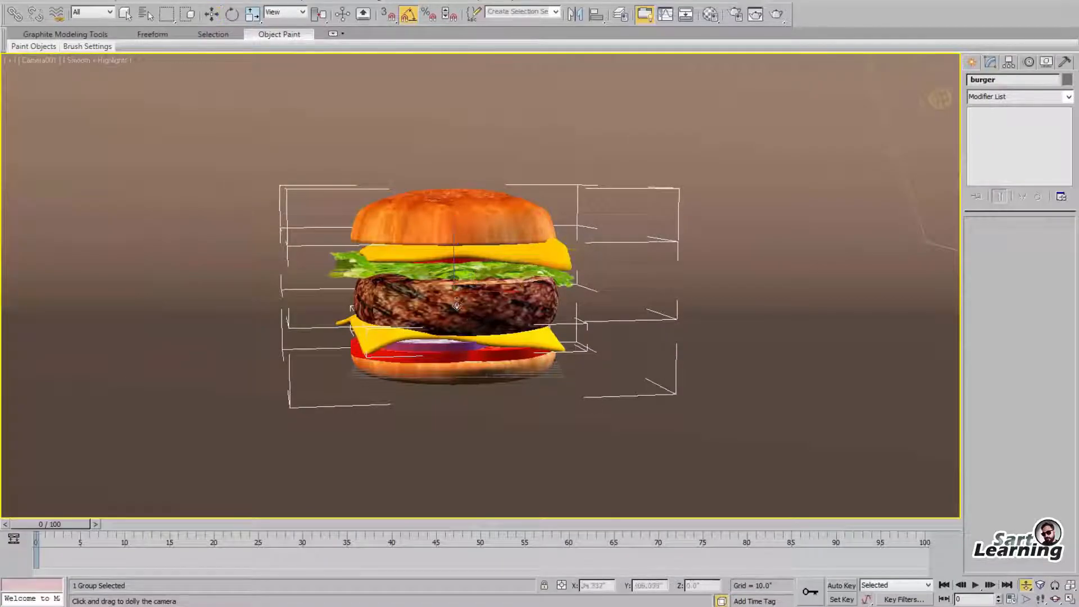
Pull the view back from the burger, reframe it in perspective, and create a second camera from that view
drag(456, 305, 479, 500)
key(w)
middle_drag(511, 253, 572, 361)
middle_drag(558, 431, 595, 366)
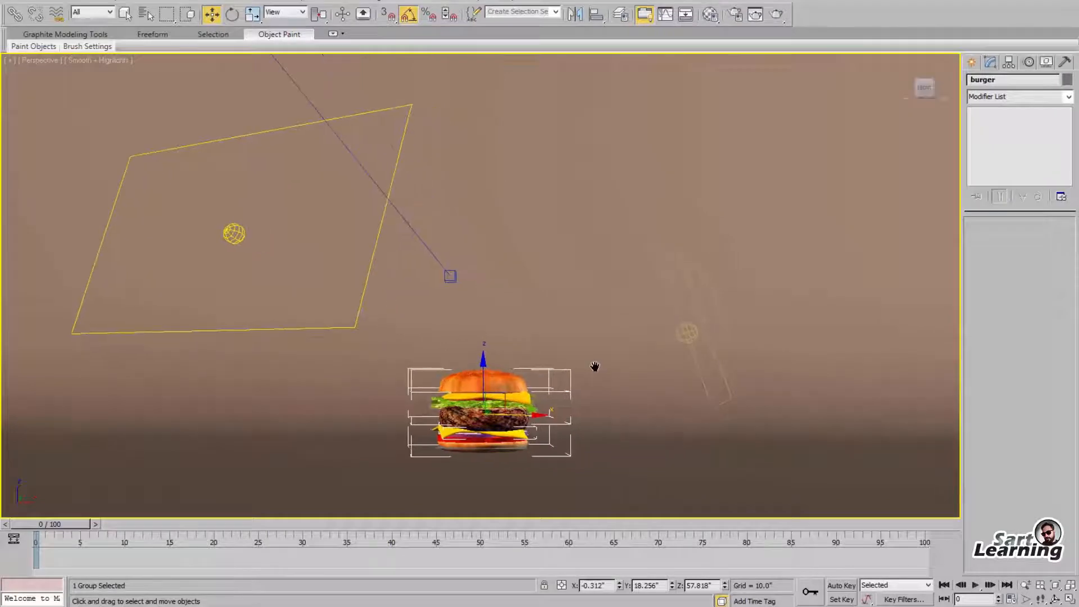
click(648, 384)
Delete the original camera in the left view and look through Camera002
key(t)
click(300, 377)
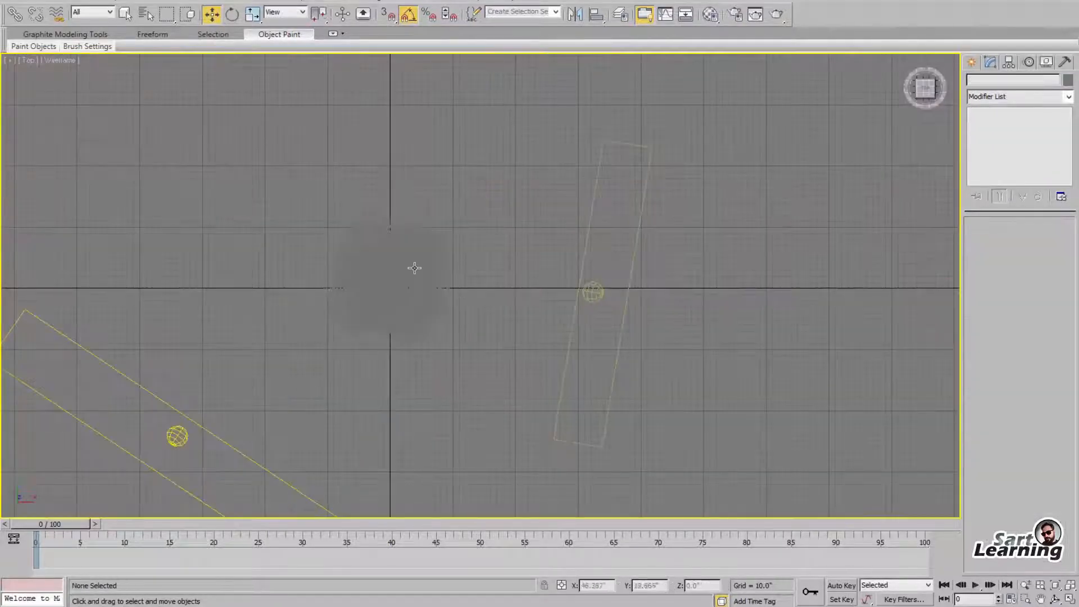
middle_drag(449, 478, 422, 293)
key(l)
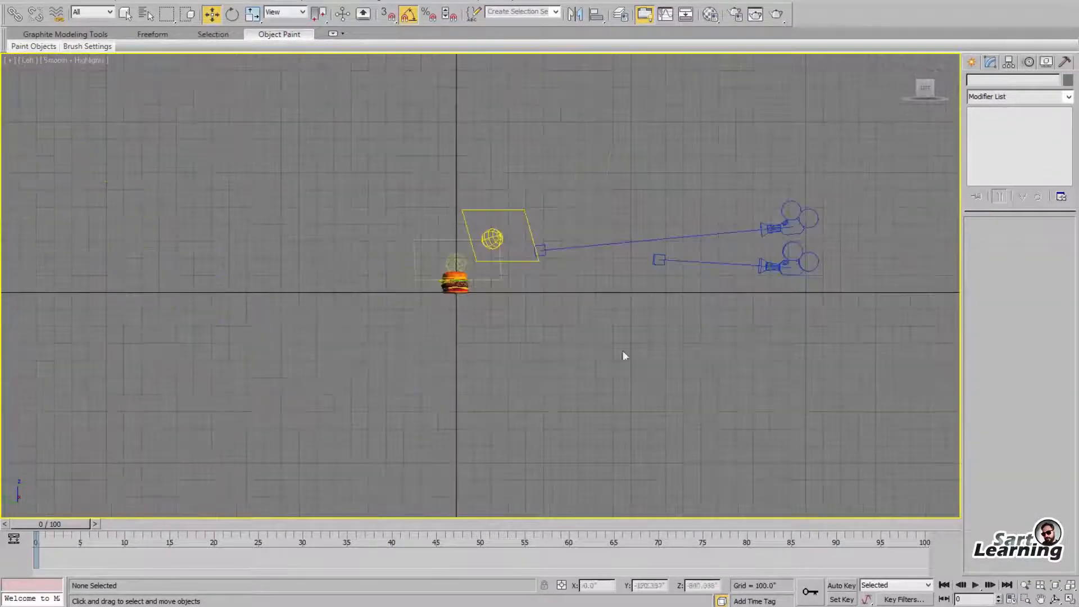
click(816, 225)
click(693, 377)
key(c)
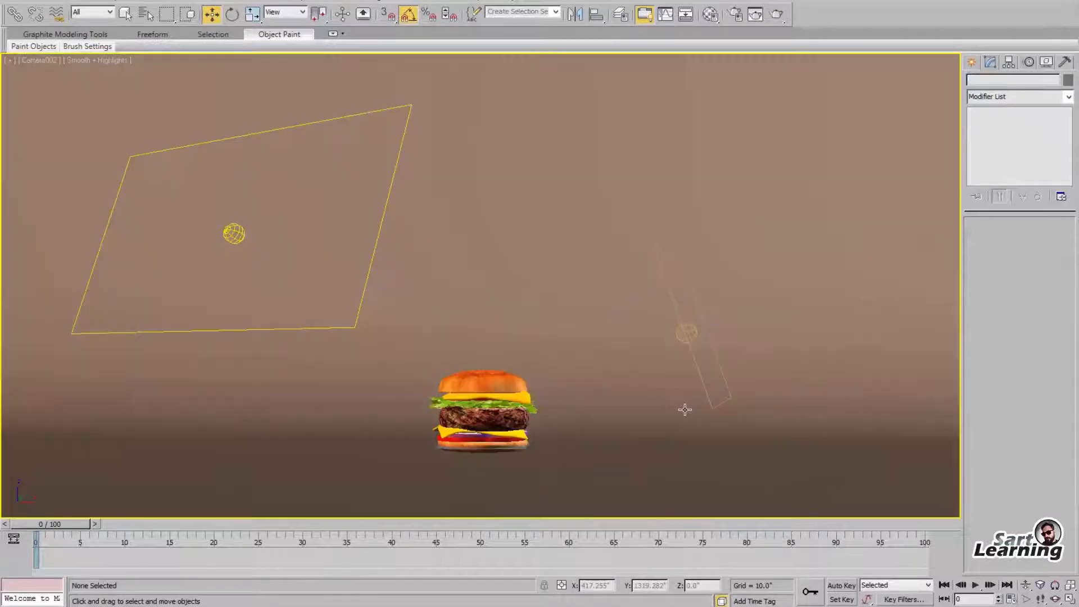
Render the Camera002 view and check how the burger is lit and framed
click(494, 388)
key(shift+q)
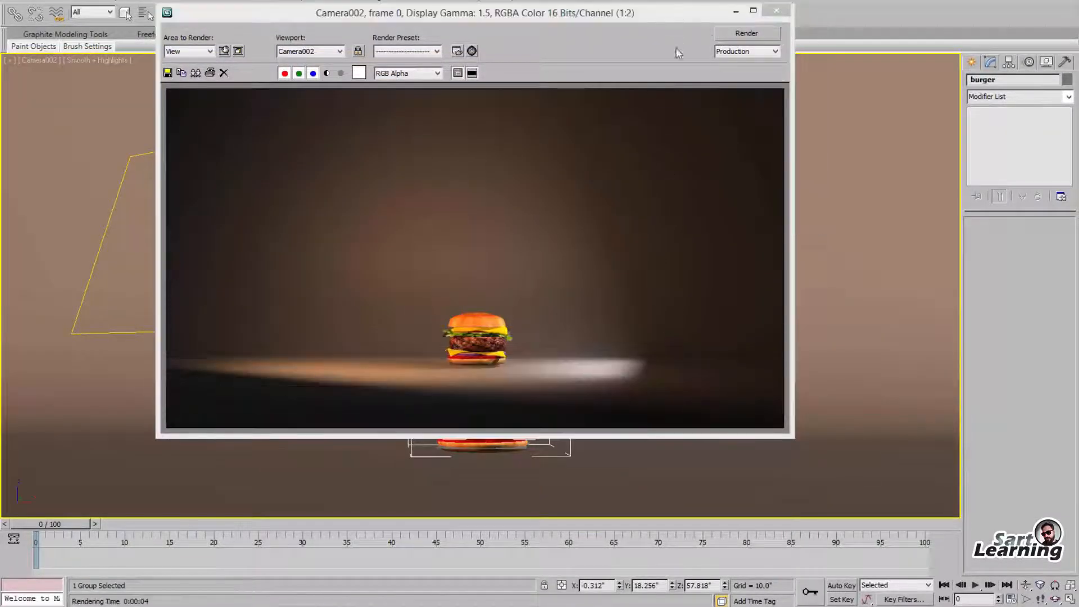
click(776, 12)
Move the D65 photometric light outward beyond the camera frame and rotate it
click(686, 331)
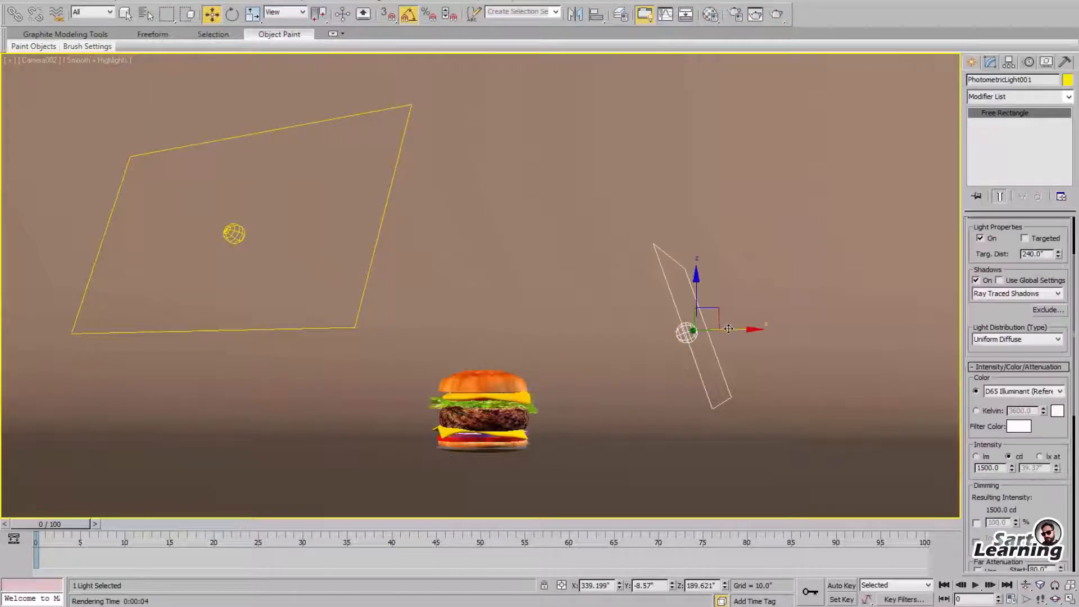
drag(686, 330, 918, 261)
key(r)
key(e)
drag(928, 330, 1050, 91)
key(w)
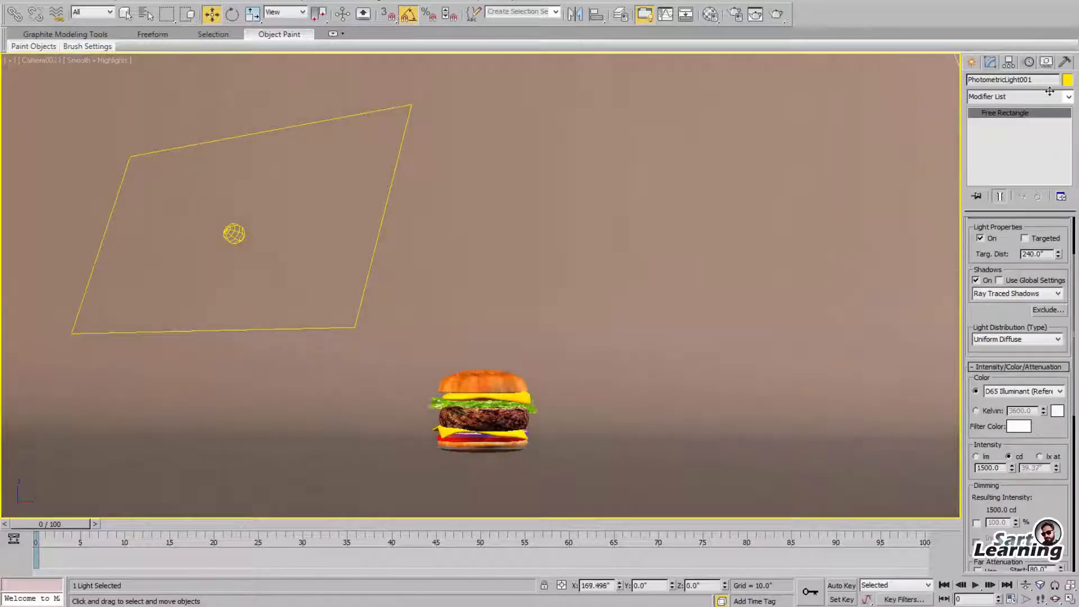
Move the 3600 K photometric light upward and away from the burger, and test-render the new lighting from Camera002
click(225, 227)
drag(276, 235, 194, 229)
drag(140, 185, 140, 90)
drag(182, 136, 214, 135)
key(shift+q)
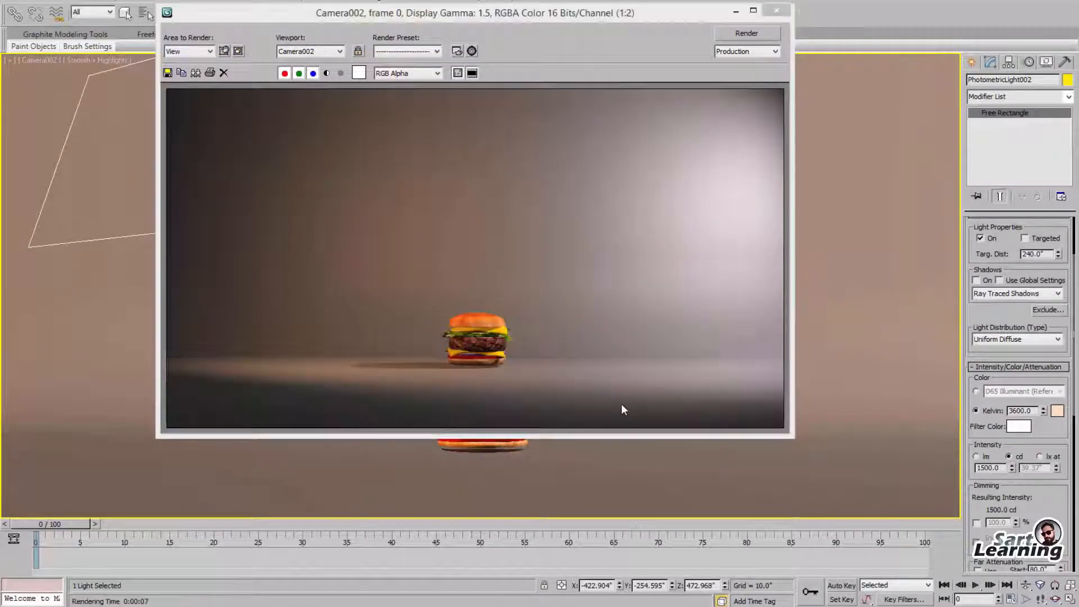
click(776, 11)
Open the burger group and delete its group helper so each layer can be selected separately
click(552, 401)
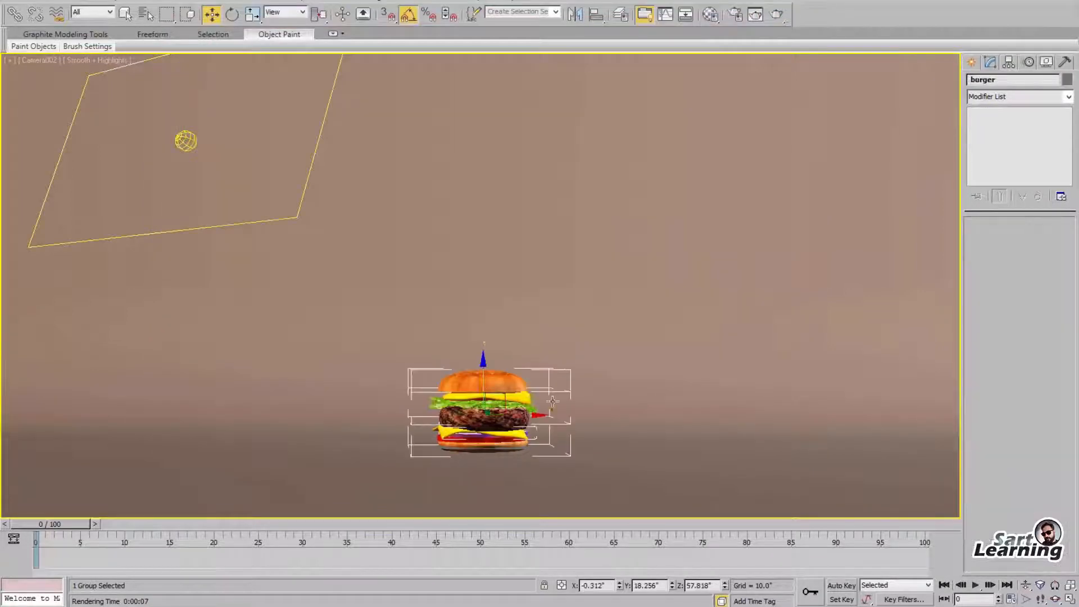
click(104, 2)
click(131, 45)
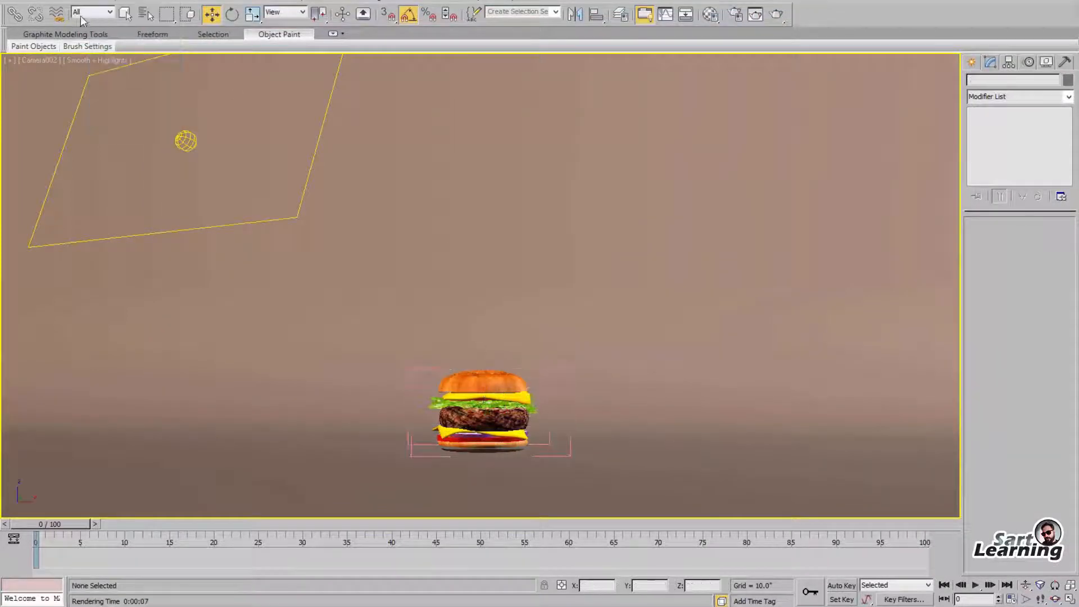
click(571, 381)
key(Delete)
click(492, 384)
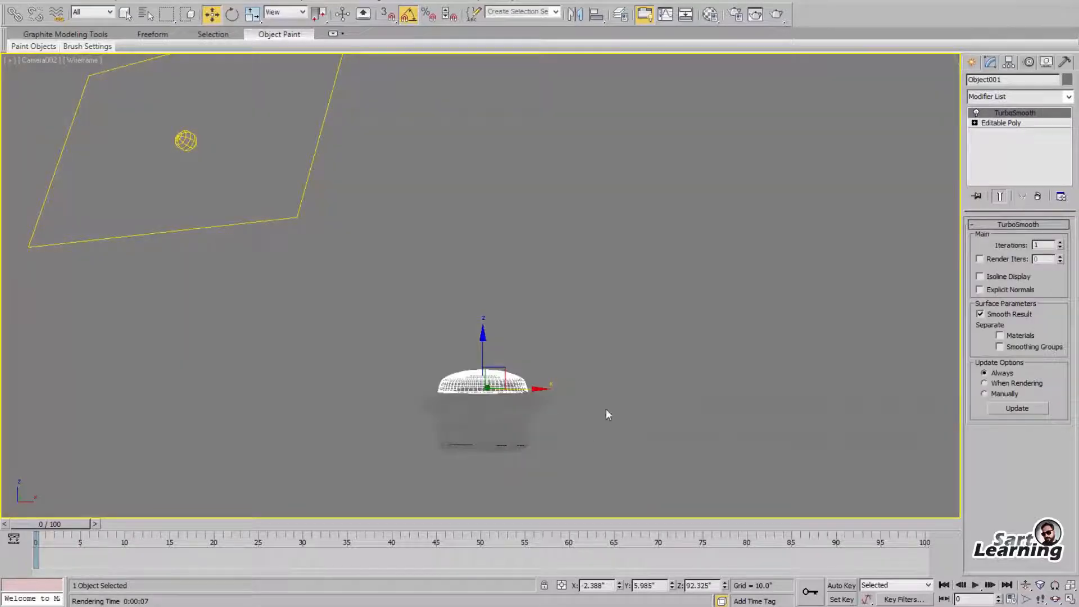
Freeze the curved backdrop and select all the burger layers together
click(603, 417)
right_click(659, 337)
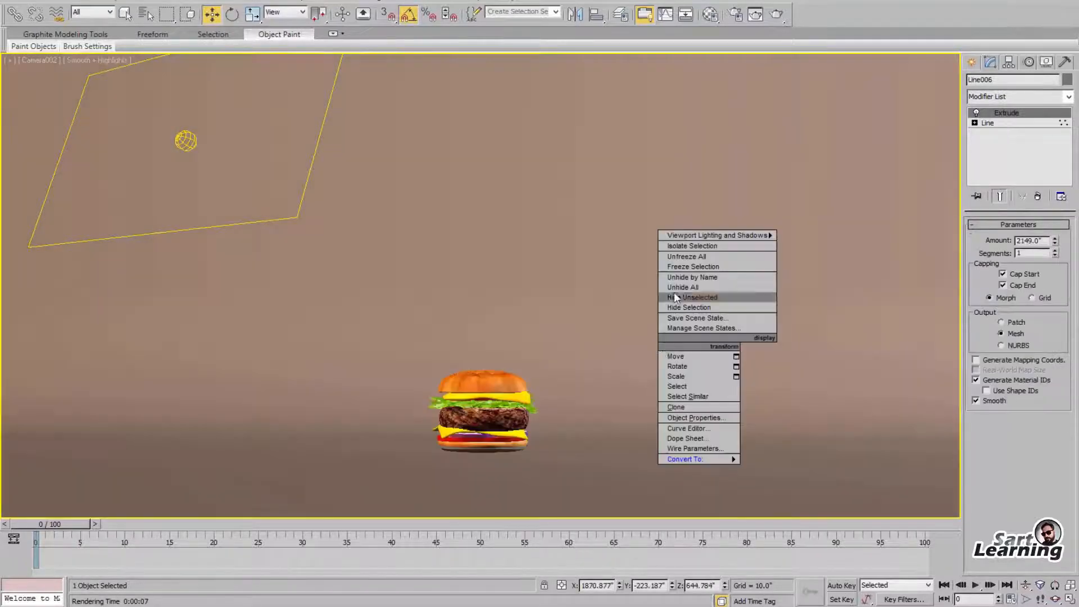
click(682, 268)
click(476, 381)
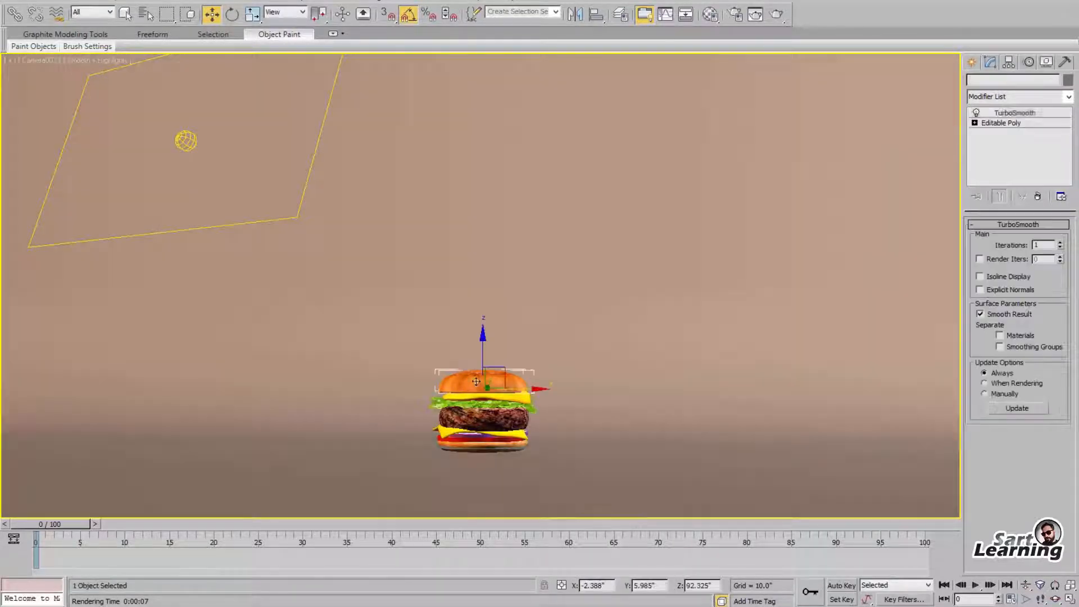
drag(450, 517, 450, 517)
Use Auto Key to animate all layers falling from above the camera view at frame 0 to the assembled burger at frame 100
click(842, 586)
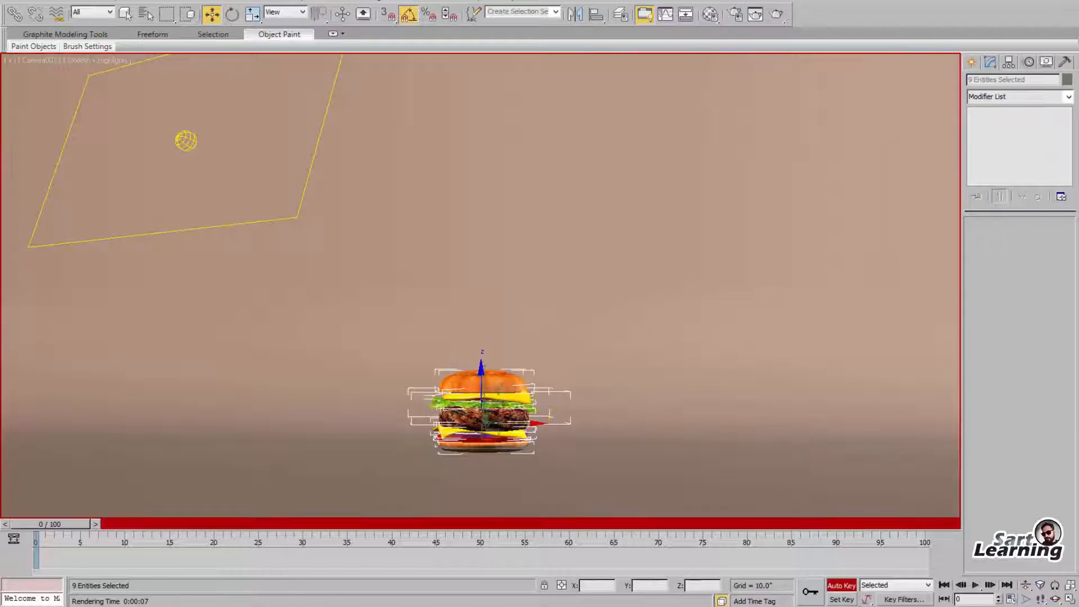
drag(79, 524, 910, 524)
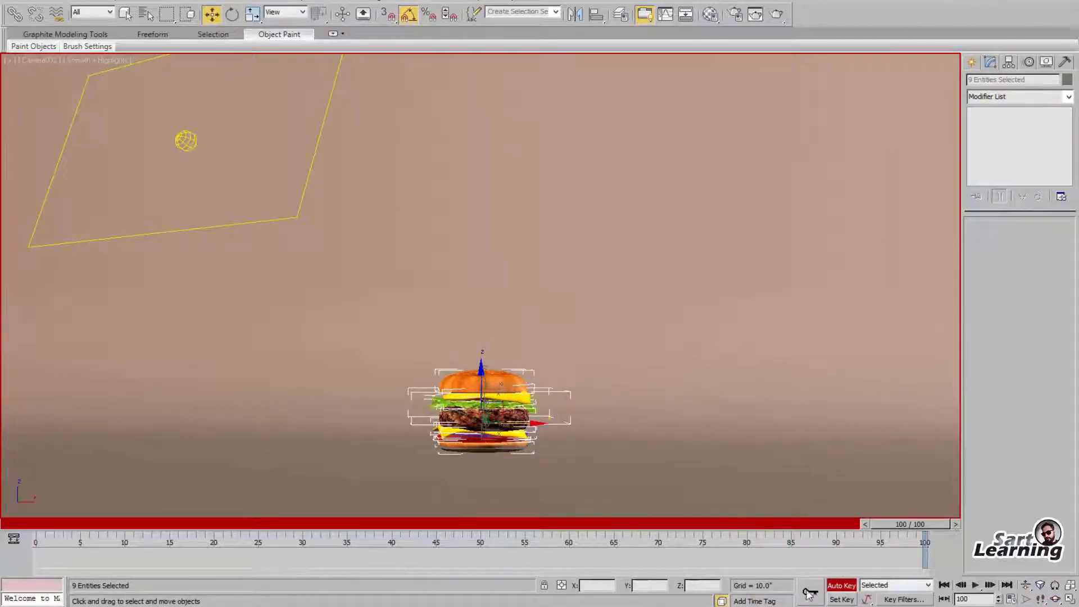
key(Home)
key(w)
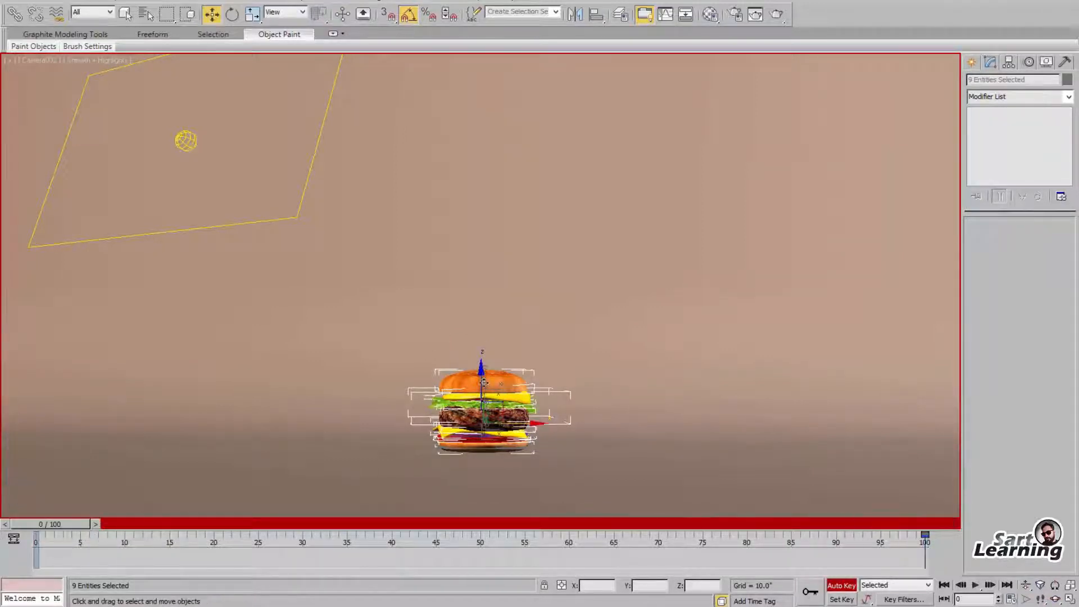
drag(480, 382, 482, 17)
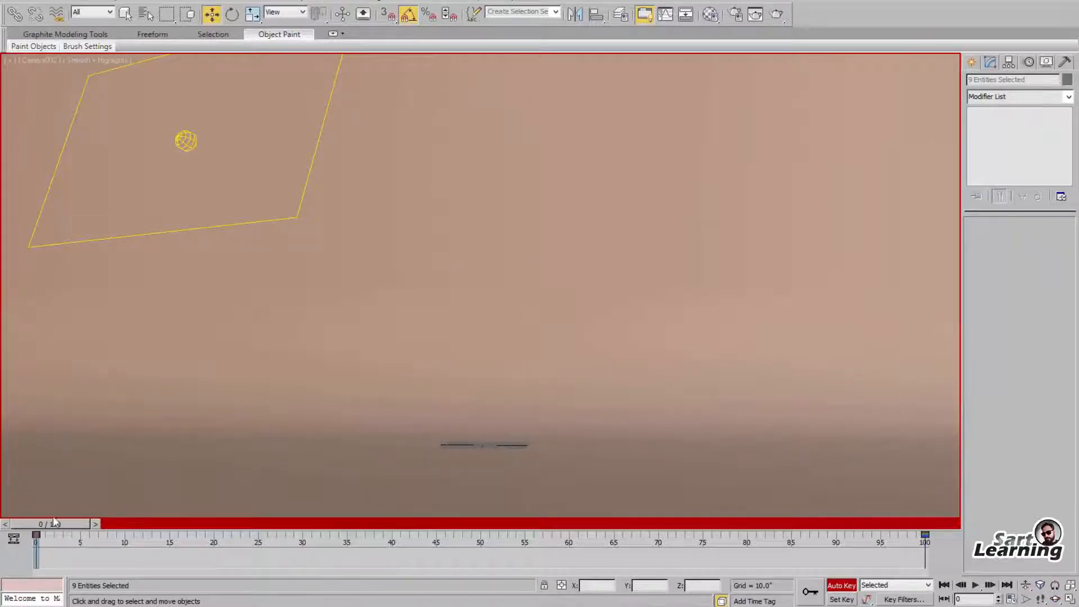
Try to lower one burger layer at frame 32 and undo the move
drag(54, 522, 330, 506)
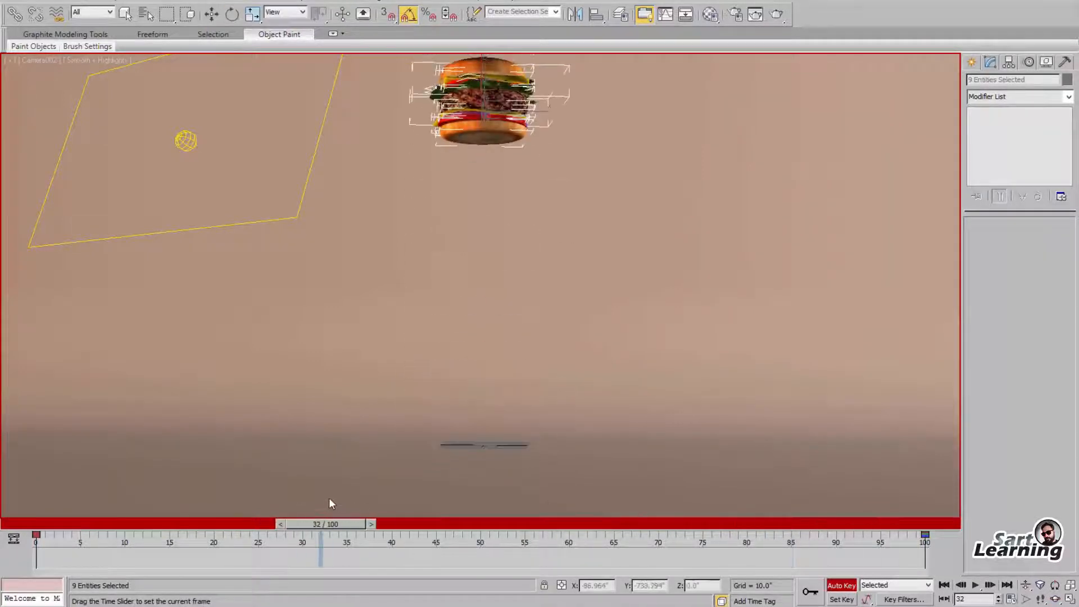
key(w)
click(484, 107)
drag(482, 90, 483, 150)
key(ctrl+z)
Go to frame 38, show all four viewports, and shift the bottom bun's landing key to frame 72
drag(340, 524, 373, 524)
key(alt+w)
drag(37, 535, 187, 535)
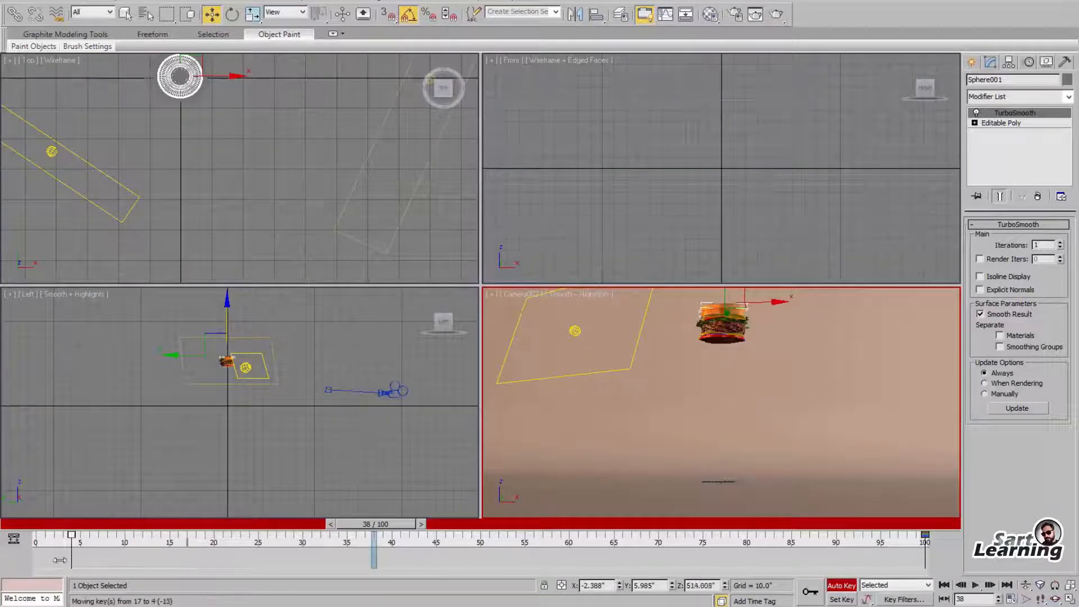
drag(38, 561, 37, 561)
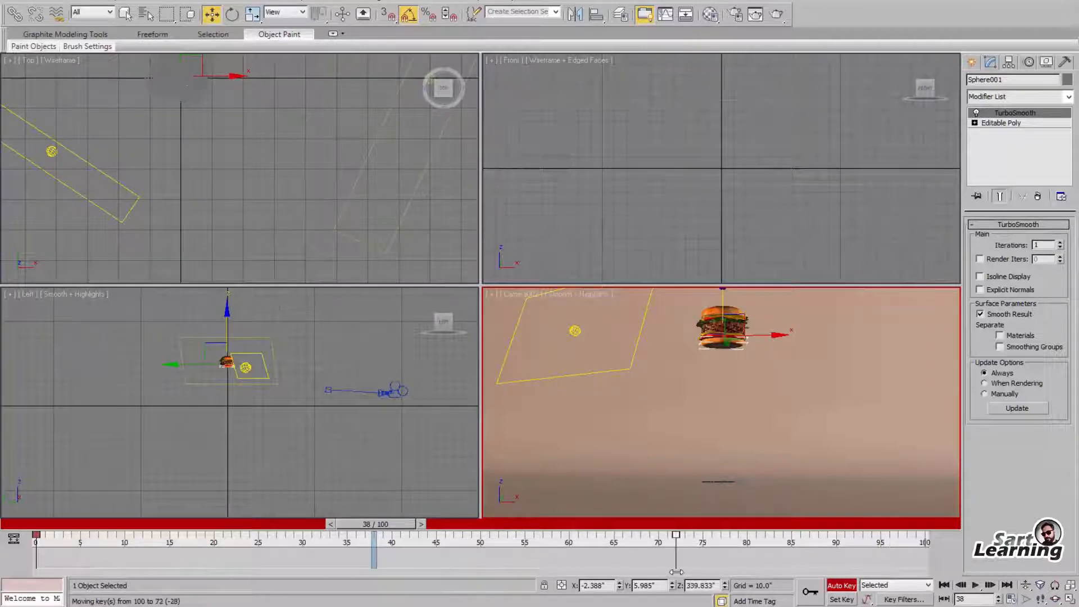
drag(676, 572, 677, 571)
Shift the tomato slice's landing key to frame 75 and tilt the slice 10° around Y at frame 38
click(729, 334)
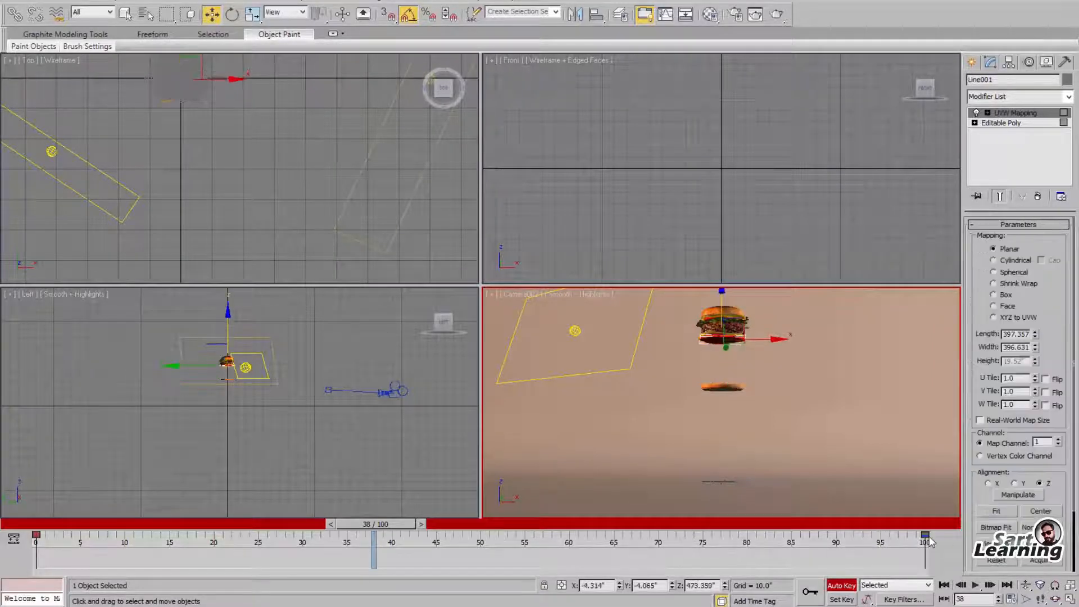
drag(926, 538, 597, 538)
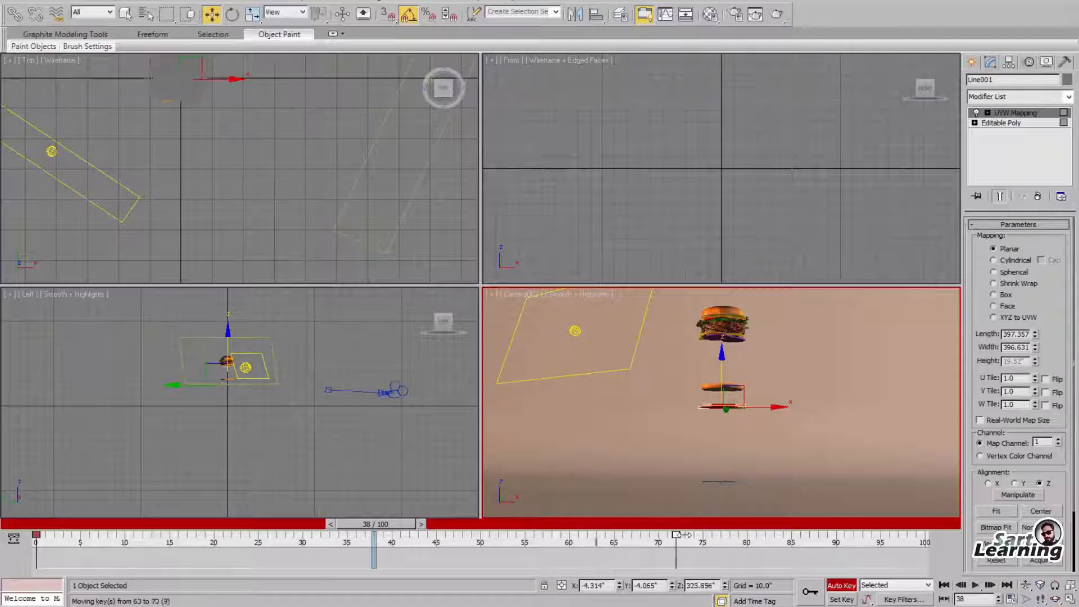
drag(677, 535, 702, 535)
key(e)
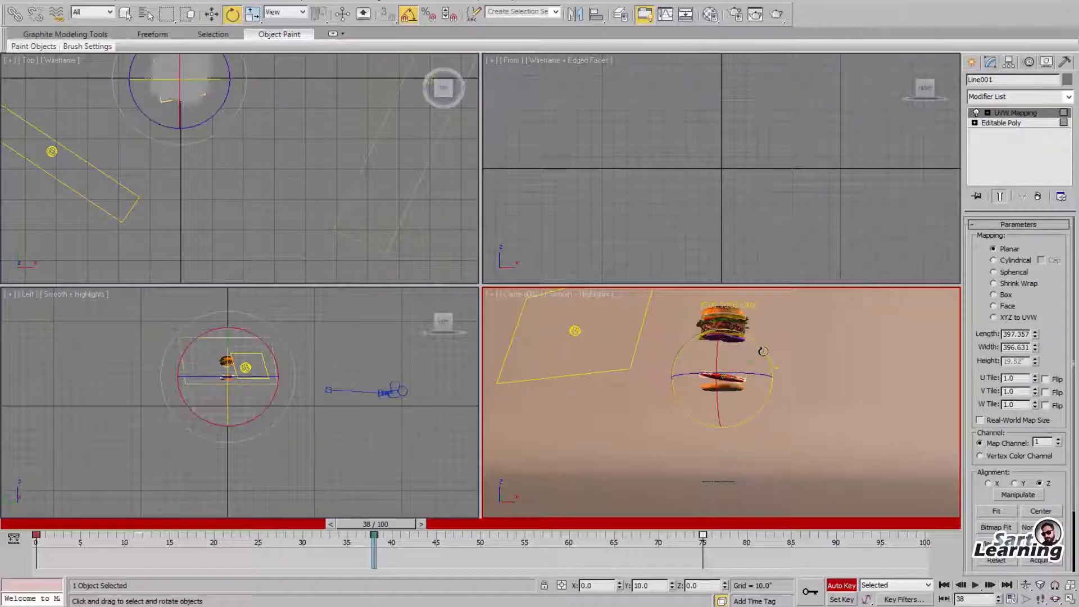
key(w)
Select the onion group and tilt it at frame 62 with Auto Key on
click(727, 337)
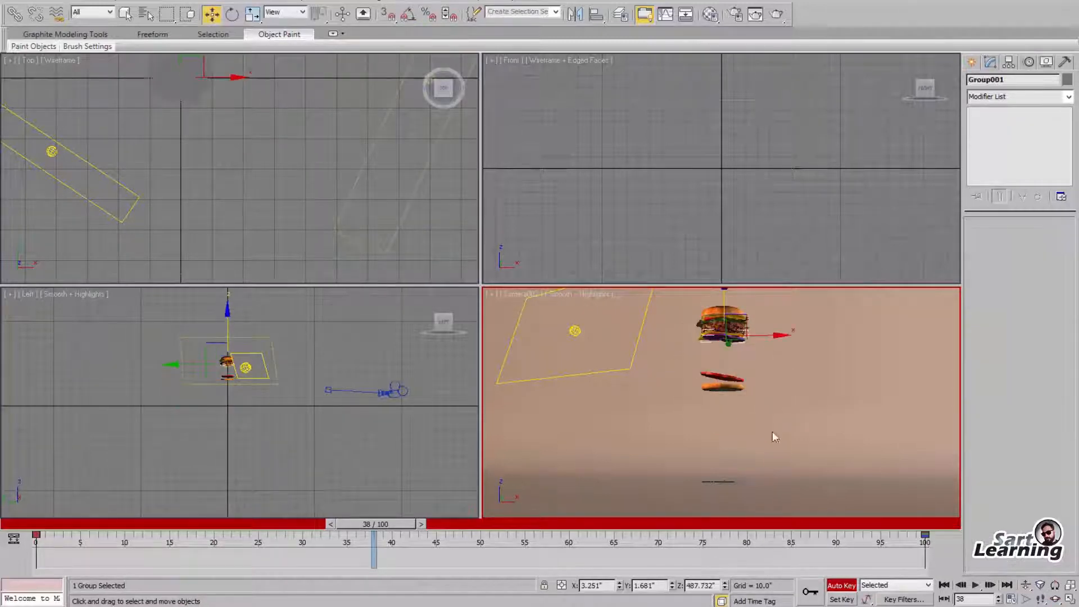
drag(386, 528, 587, 526)
key(e)
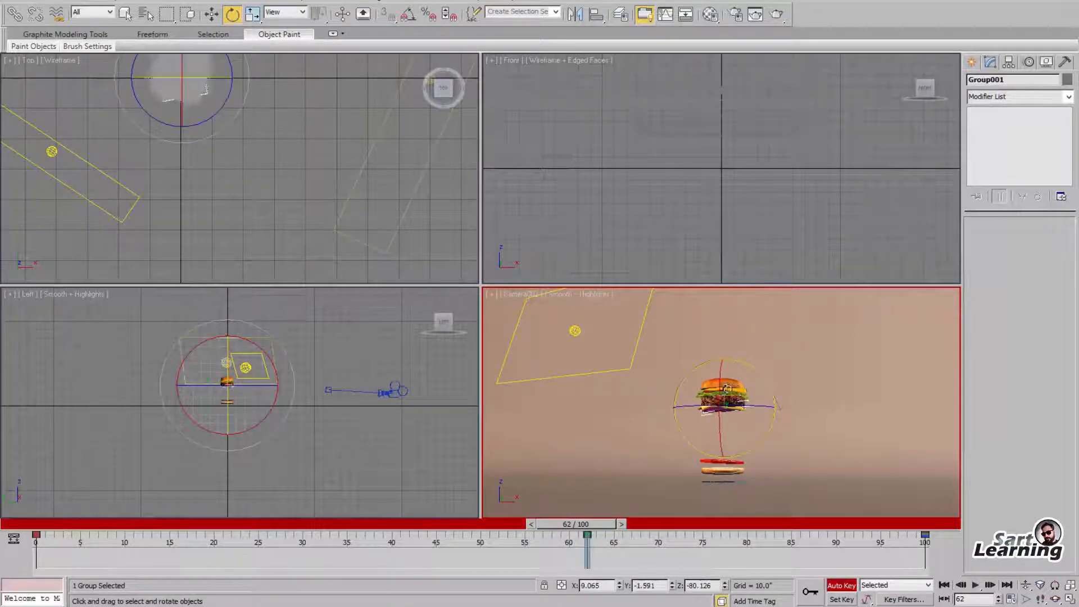
key(w)
Tilt the lower cheese slice at frame 68 and shift its landing key to frame 89
drag(601, 524, 660, 557)
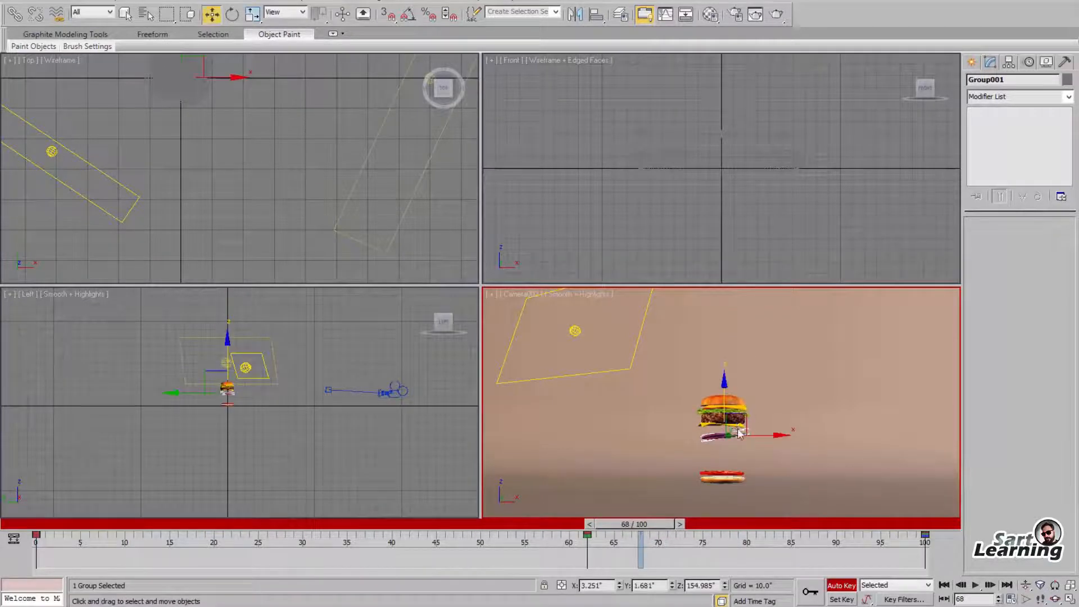
click(728, 402)
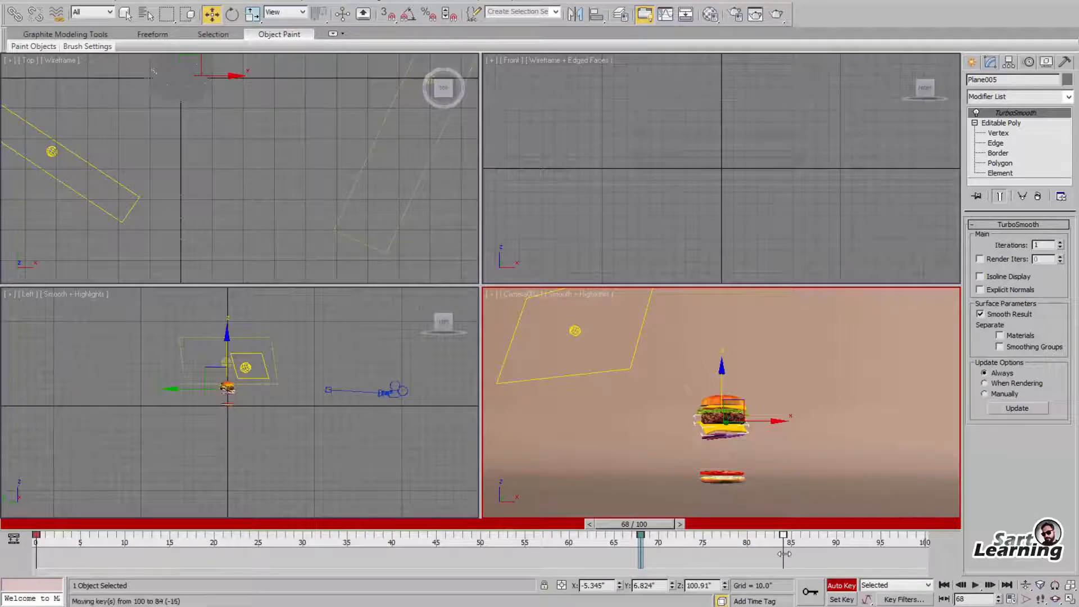
drag(785, 554, 826, 535)
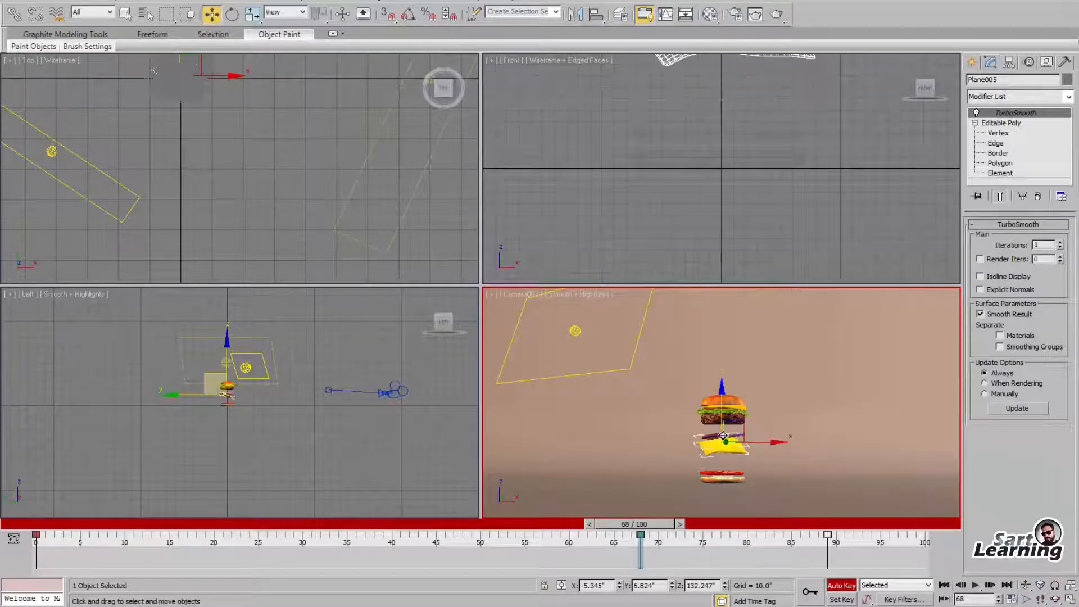
Bring the onion group's landing key earlier and shift the bottom bun's landing key to frame 51
click(727, 436)
click(915, 536)
drag(915, 535, 487, 554)
click(723, 481)
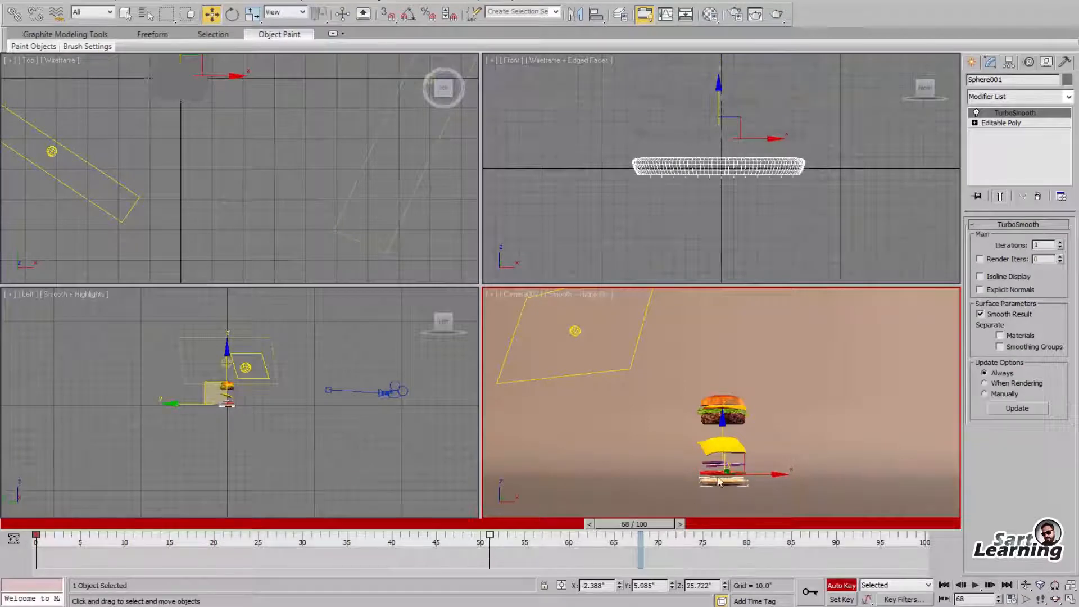
Shift the tomato slice's landing key to frame 47 and bring the onion group's landing key further forward in time
click(714, 474)
click(702, 535)
drag(702, 536, 613, 549)
drag(454, 557, 455, 558)
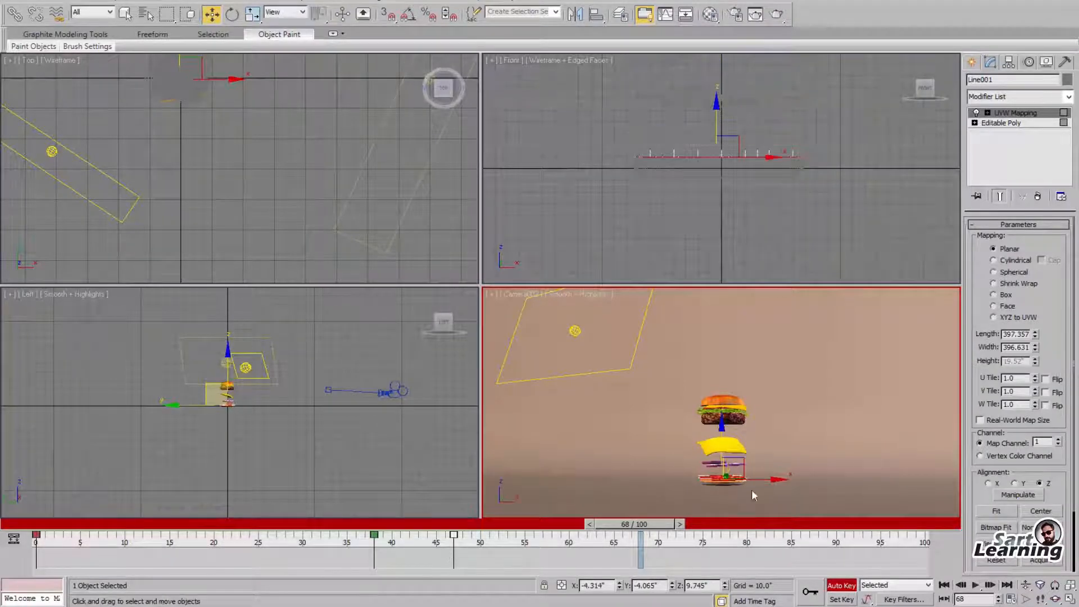
click(728, 465)
drag(697, 543, 480, 553)
Shift the lower cheese slice's tilt and landing keys to frames 65 and 86
click(729, 443)
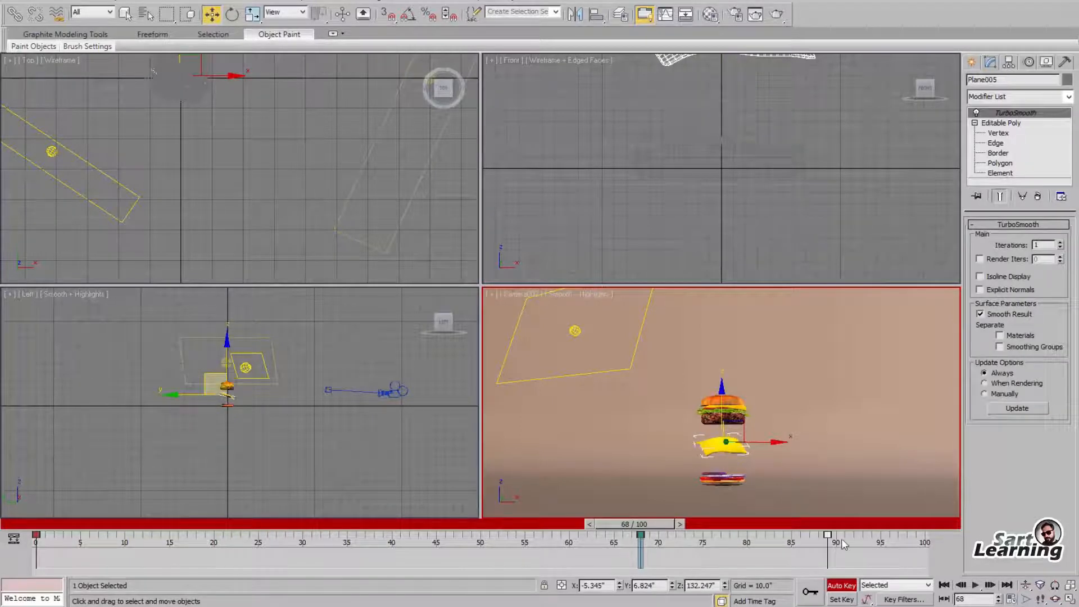
drag(875, 545, 638, 586)
drag(629, 544, 612, 544)
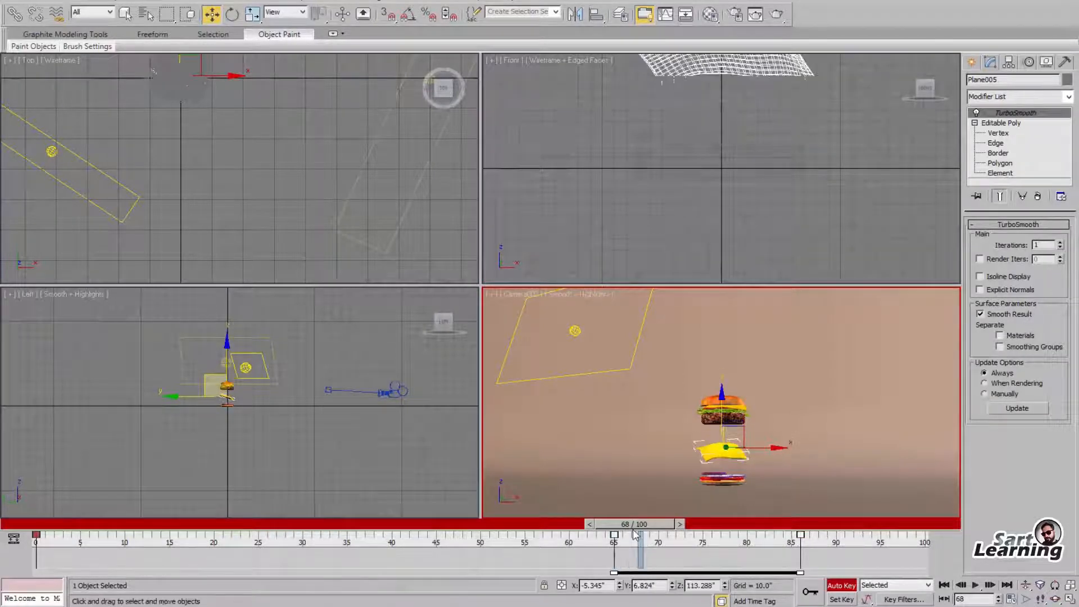
Shift the patty's landing key earlier than frame 100 and tilt the patty at frame 68
click(727, 423)
drag(925, 534, 791, 536)
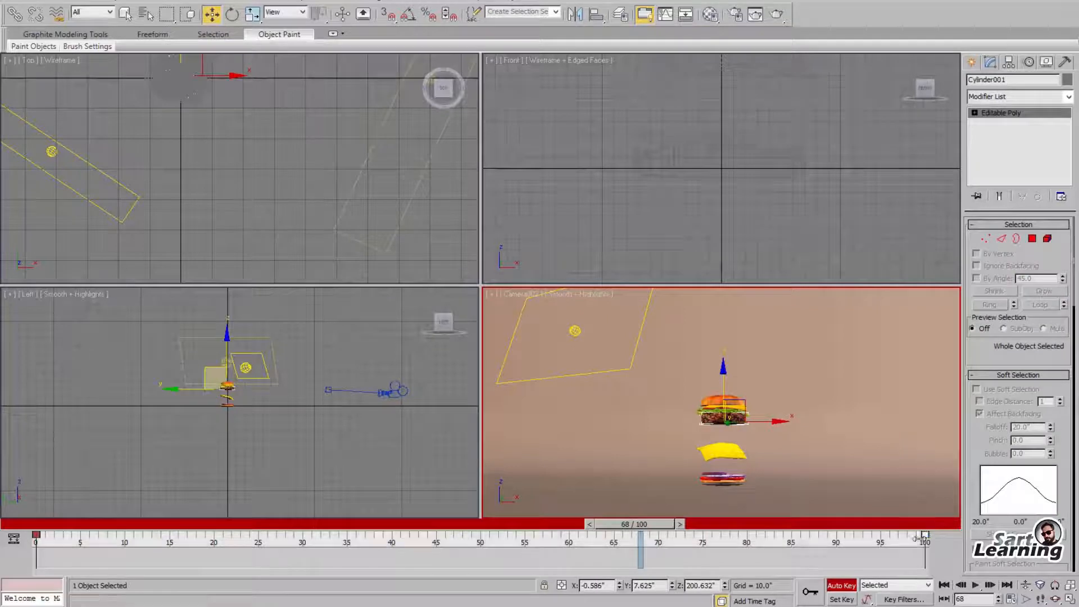
key(e)
key(w)
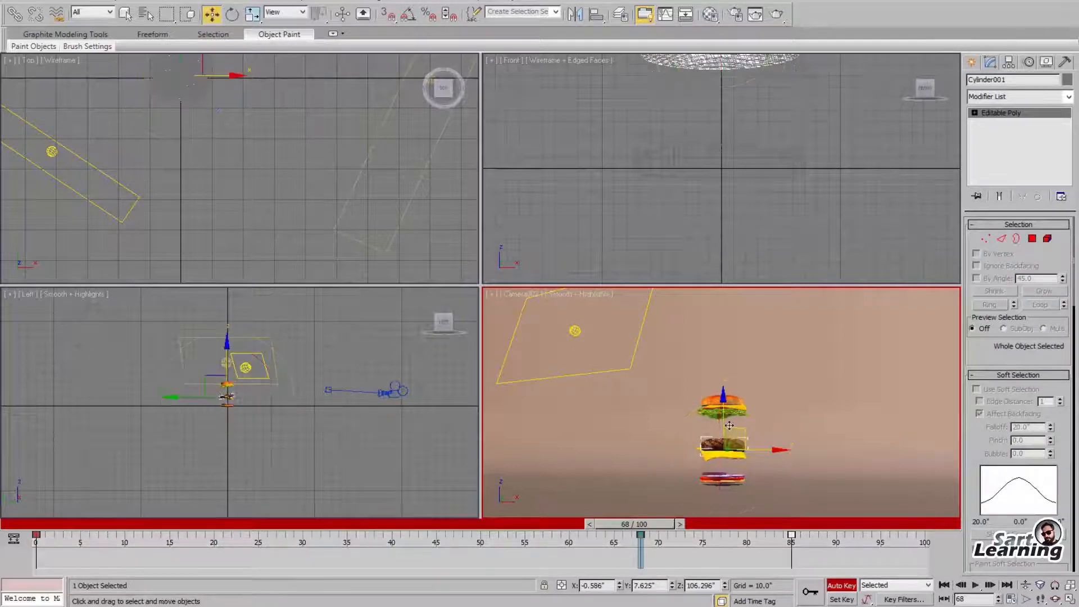
Shift the lettuce group's landing key earlier than frame 100 and extend the active time range to frame 121
click(736, 419)
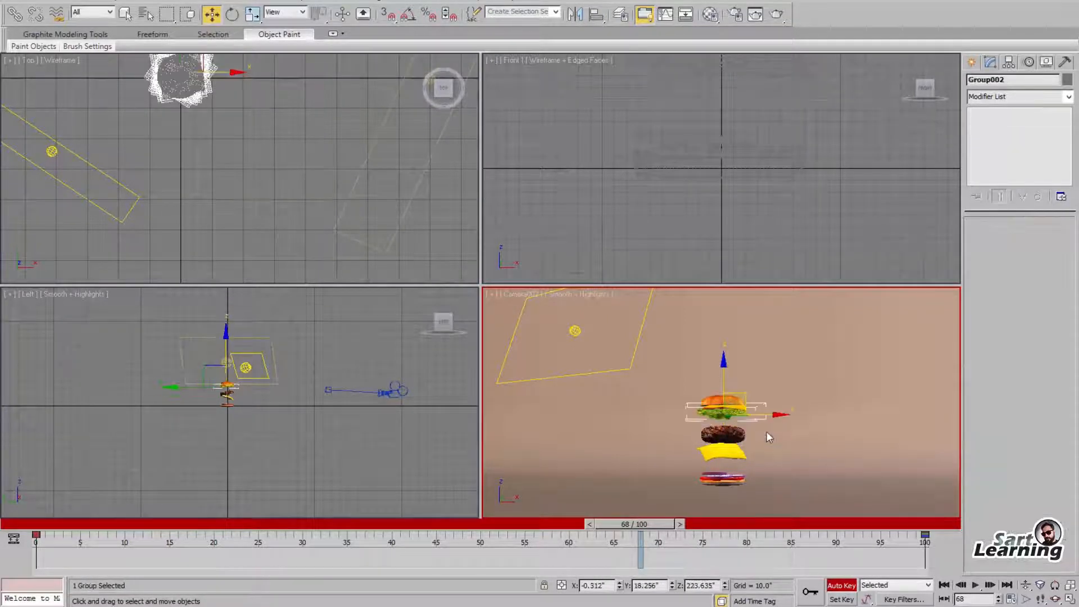
drag(648, 528, 701, 528)
key(e)
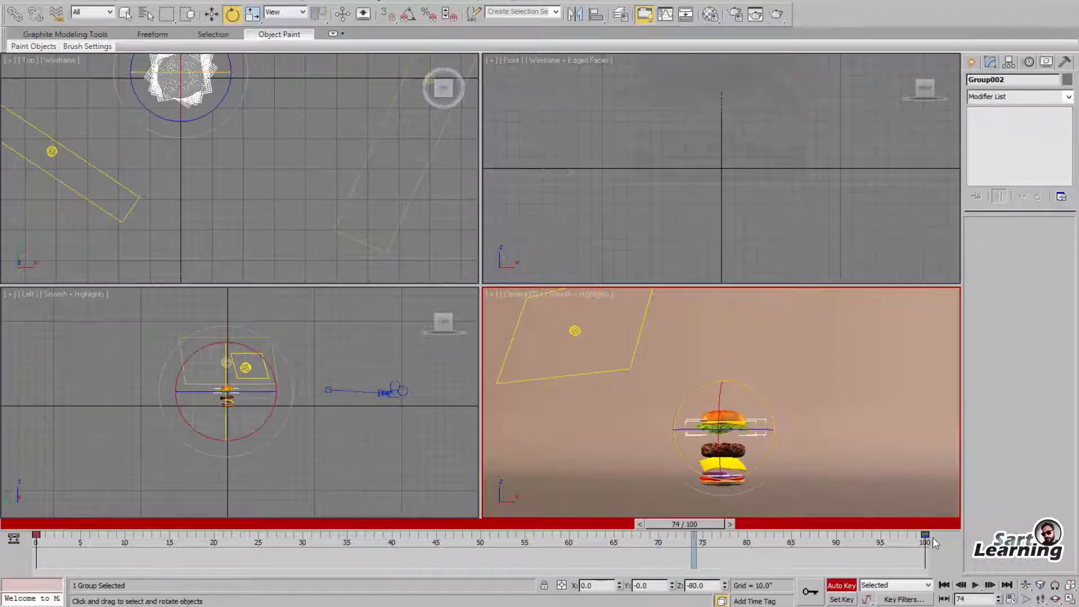
drag(925, 536, 865, 543)
ctrl+alt+right_drag(882, 553, 742, 554)
Try to shift the upper cheese slice's landing key to frame 105 and rotate the slice at frame 74
drag(720, 536, 808, 534)
click(733, 424)
click(771, 535)
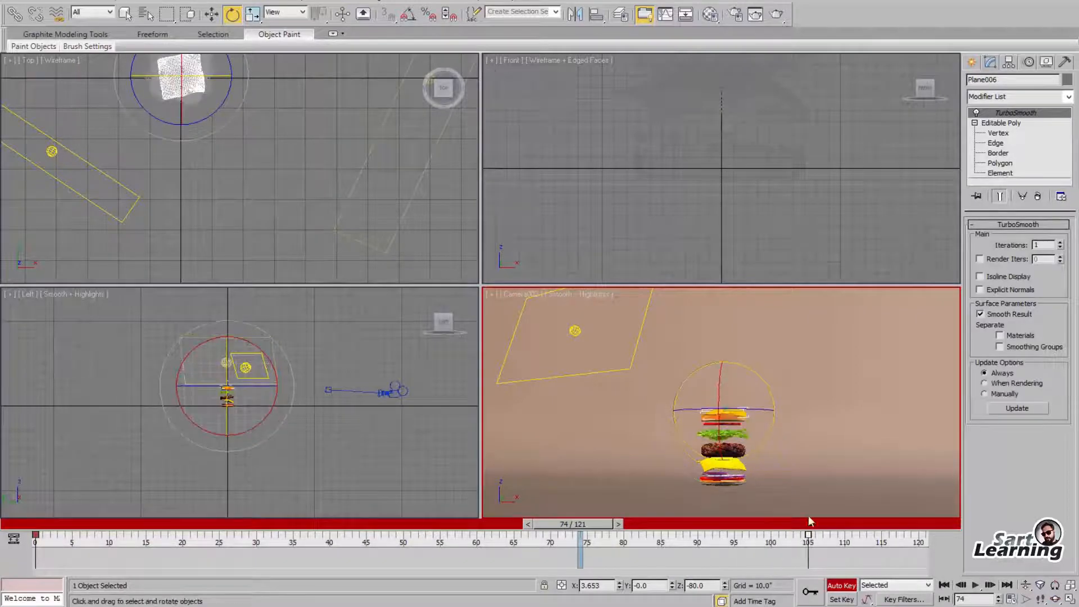
drag(718, 425, 730, 423)
key(ctrl+z)
key(ctrl+z)
key(ctrl+z)
Shift the upper tomato slice's landing key to frame 113 and tilt the slice at frame 74
drag(771, 535, 866, 535)
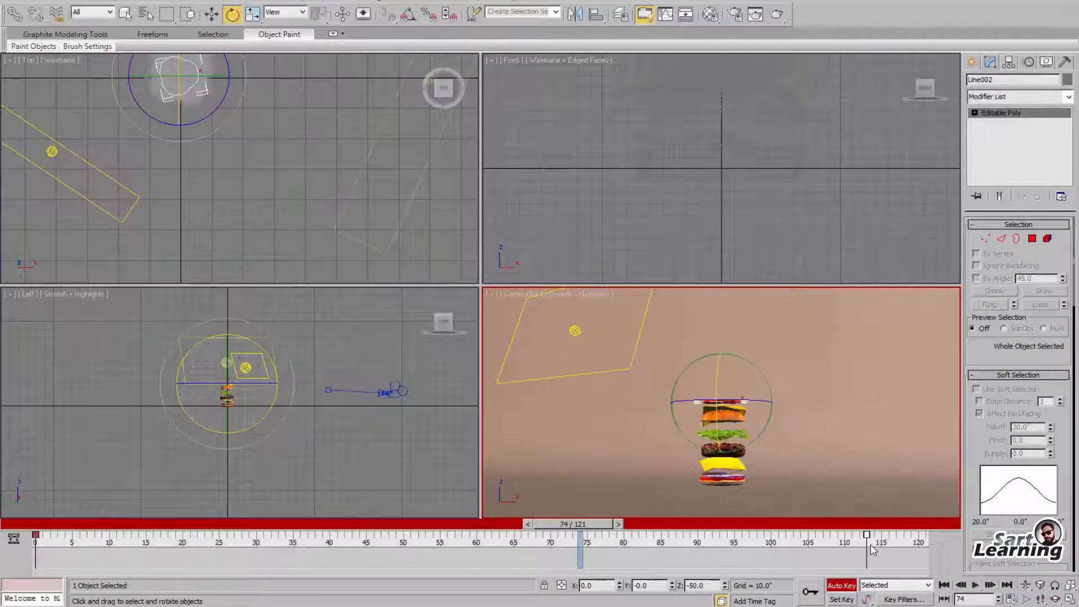
drag(742, 370, 735, 359)
key(w)
Shift the top bun's landing key to frame 121 and tilt the bun at frame 74
click(737, 417)
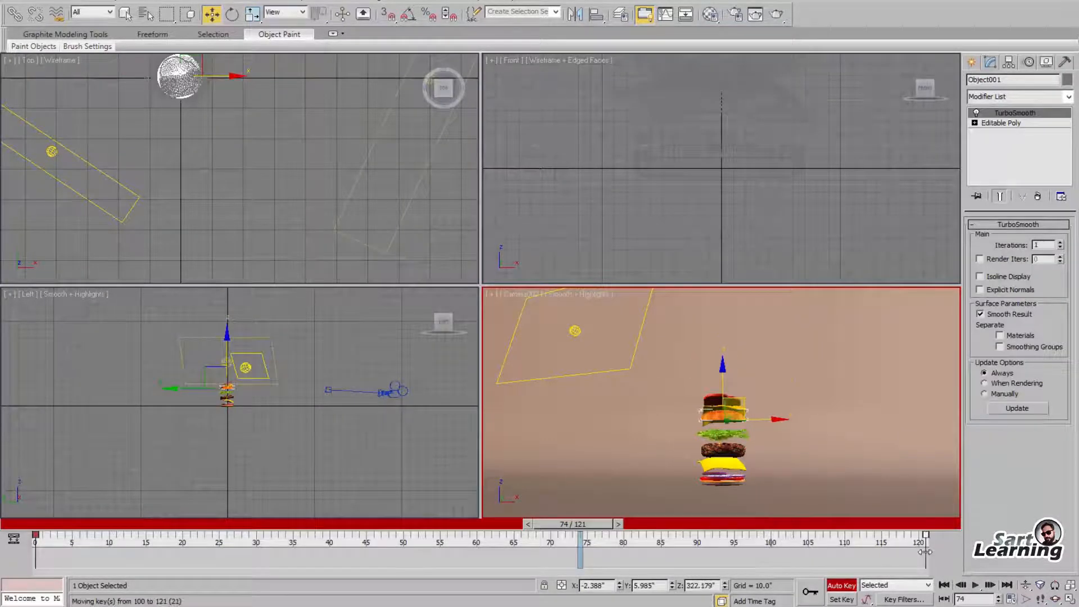
key(e)
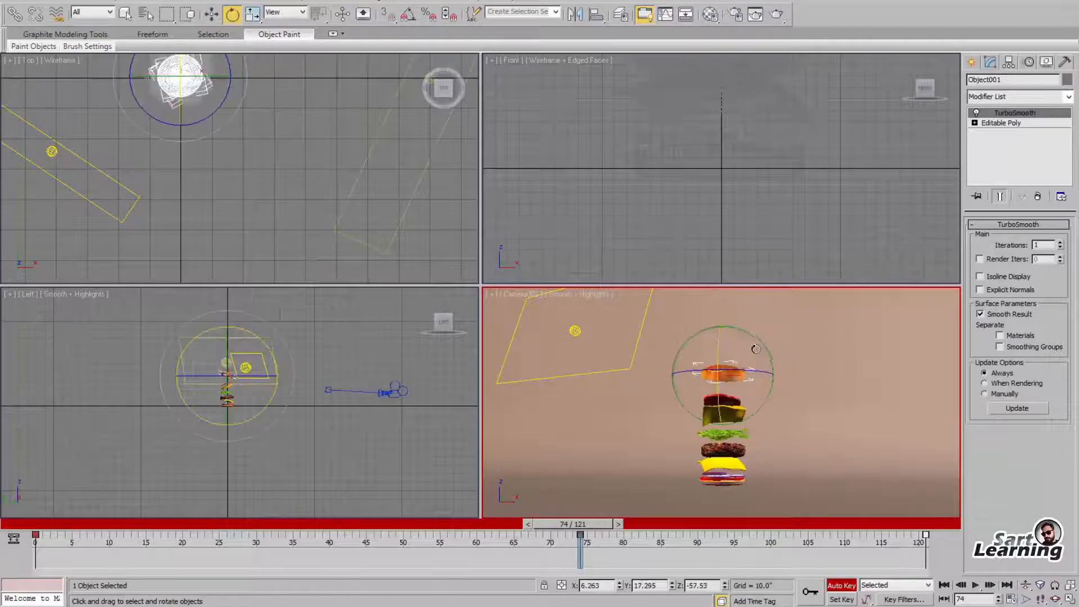
drag(756, 349, 770, 357)
Shift the upper cheese slice's landing key to frame 117
drag(601, 525, 799, 526)
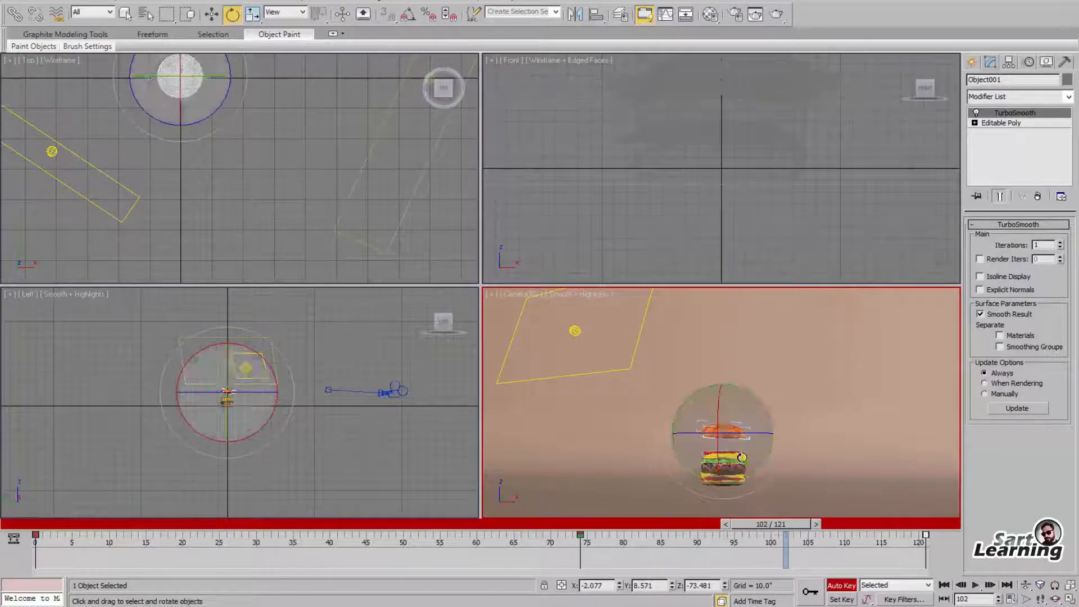
click(729, 436)
key(w)
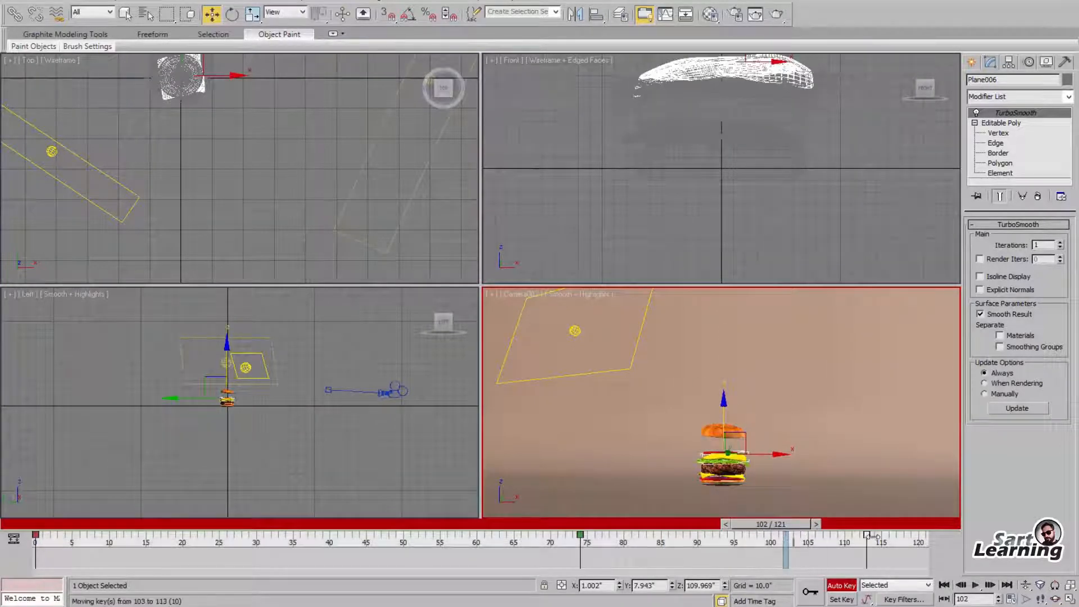
drag(870, 536, 896, 535)
Maximize the camera view, turn off automatic keying and check the falling layers with a test render of frame 82
drag(770, 524, 910, 528)
key(w)
key(alt+w)
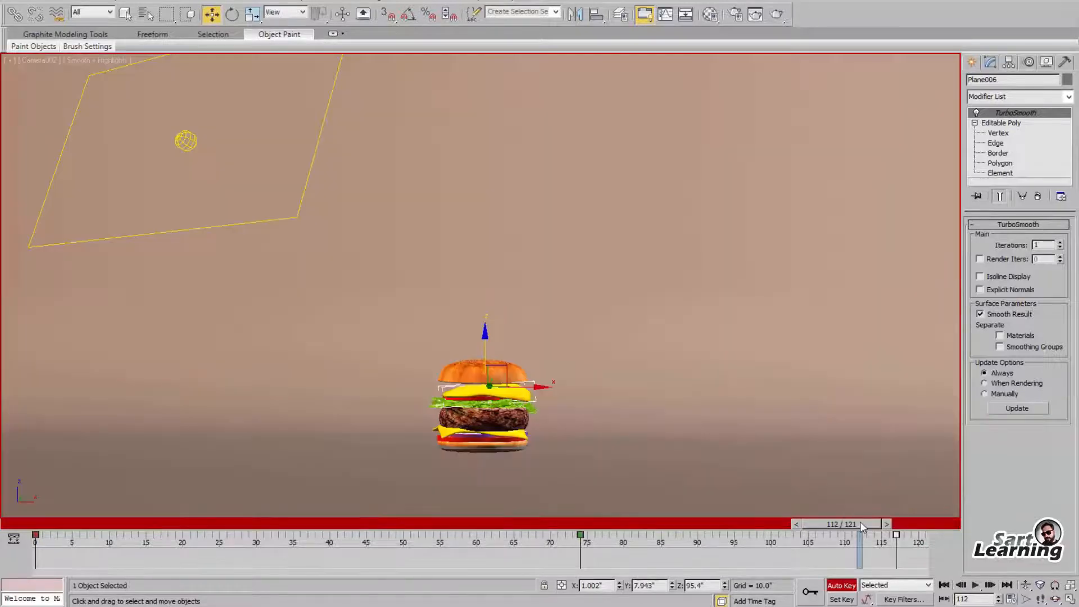
click(841, 586)
drag(841, 524, 1, 554)
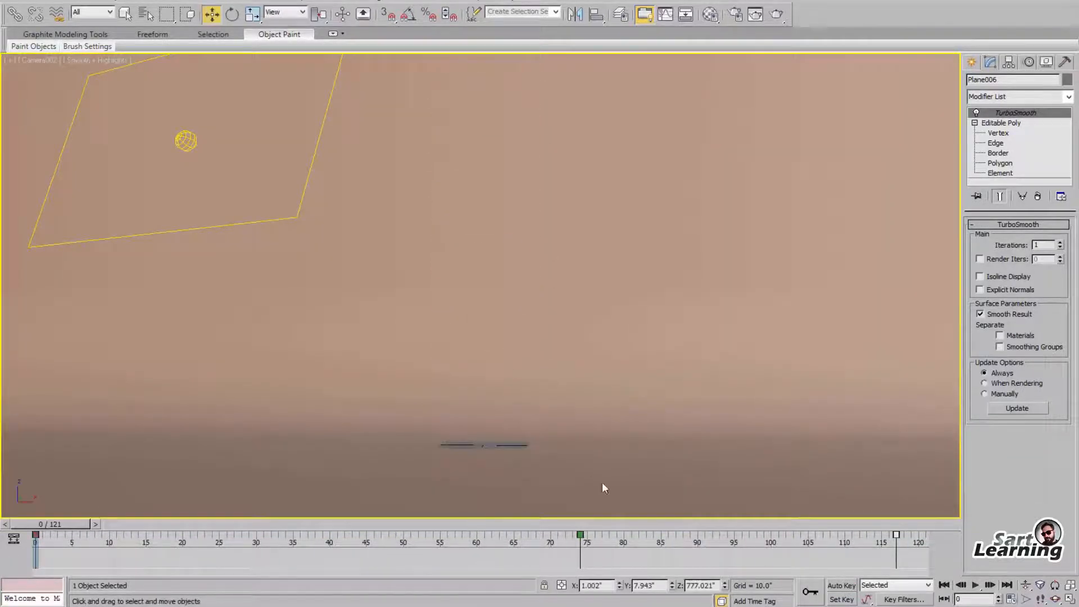
click(612, 523)
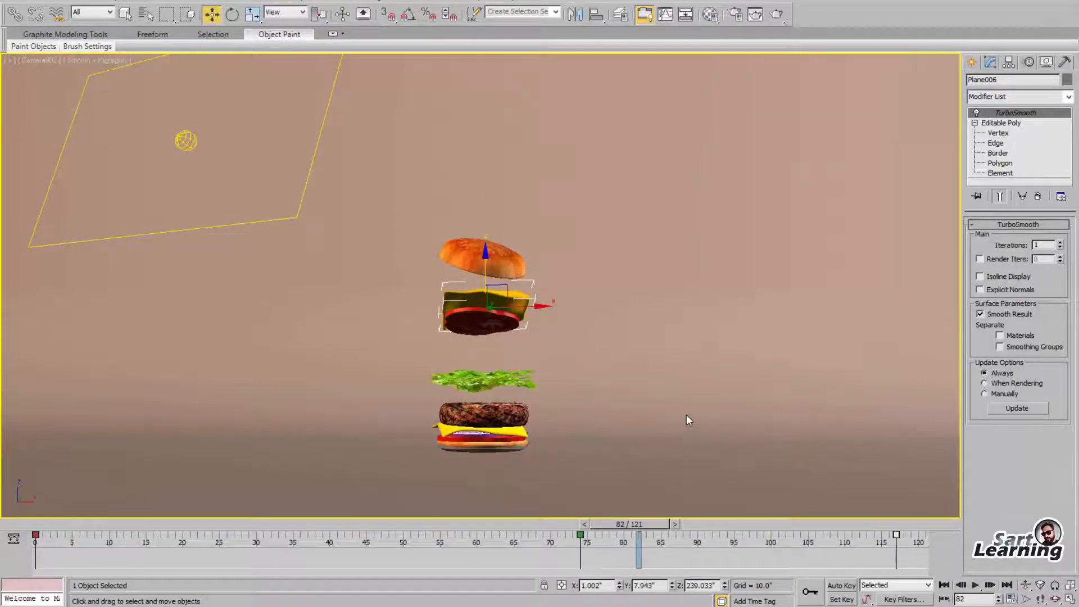
key(shift+q)
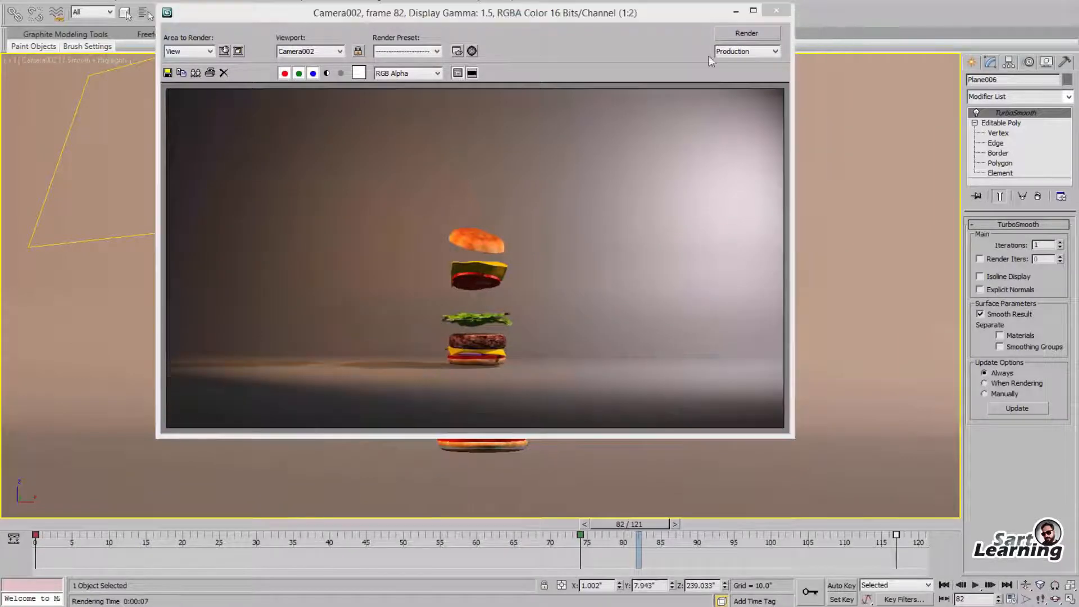
click(774, 12)
With automatic keying on, tilt the top bun at frame 63 to show its underside and shift its frame 74 key to frame 95
drag(629, 524, 484, 544)
key(w)
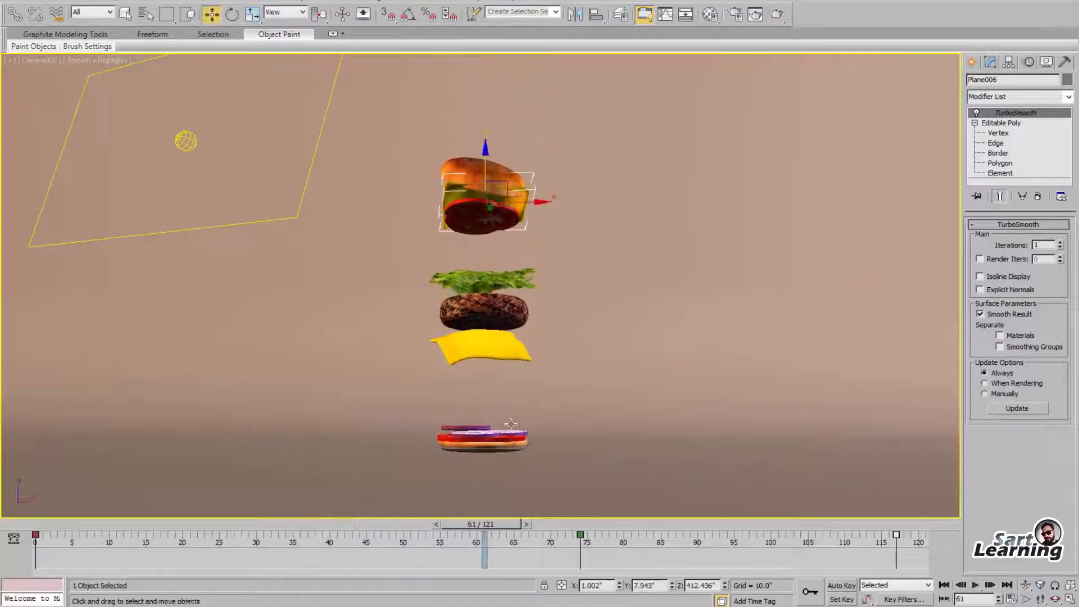
click(474, 178)
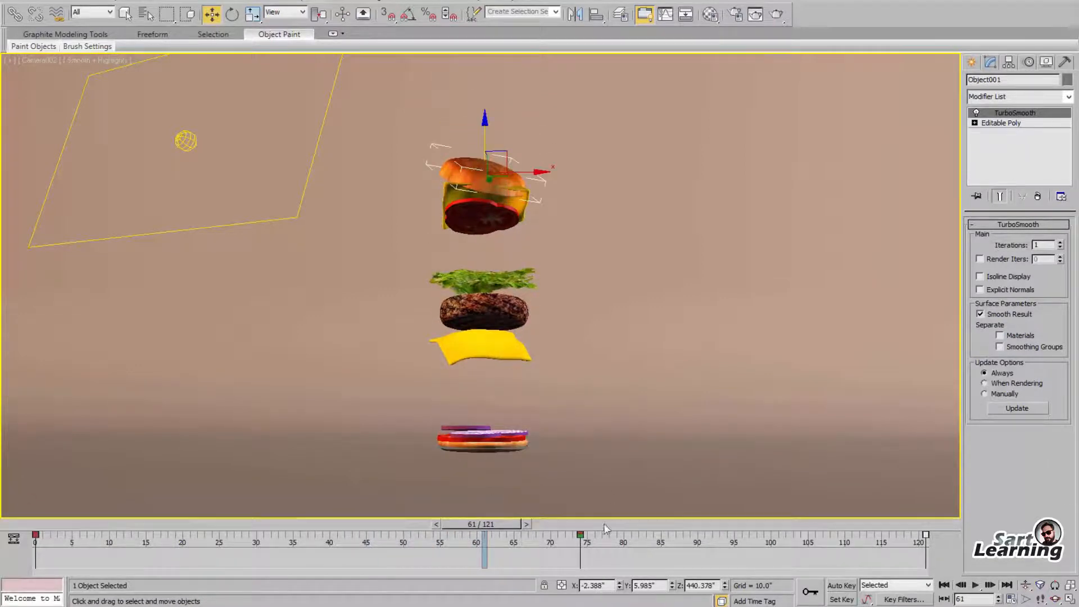
key(e)
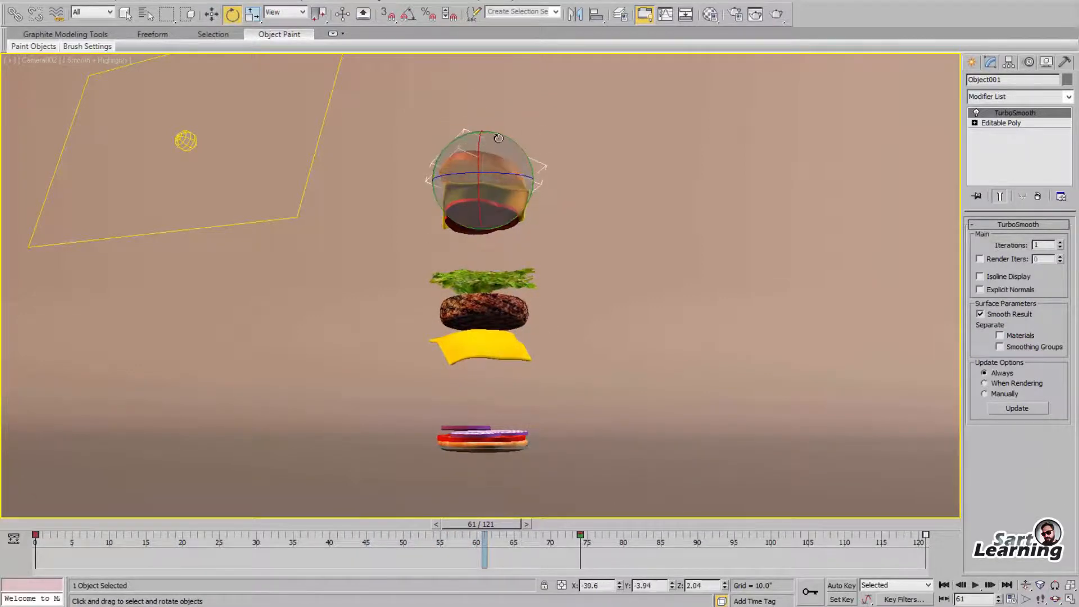
drag(498, 138, 791, 556)
click(847, 588)
drag(508, 524, 523, 525)
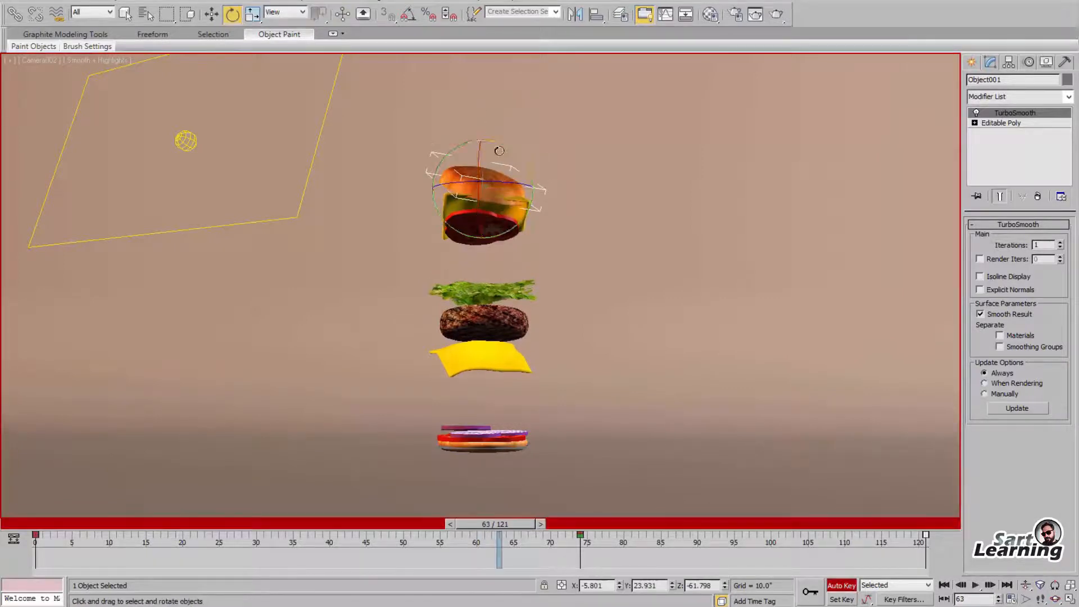
mouse_move(500, 153)
mouse_down()
mouse_move(513, 171)
mouse_move(535, 167)
mouse_move(527, 144)
mouse_move(498, 156)
mouse_up()
key(w)
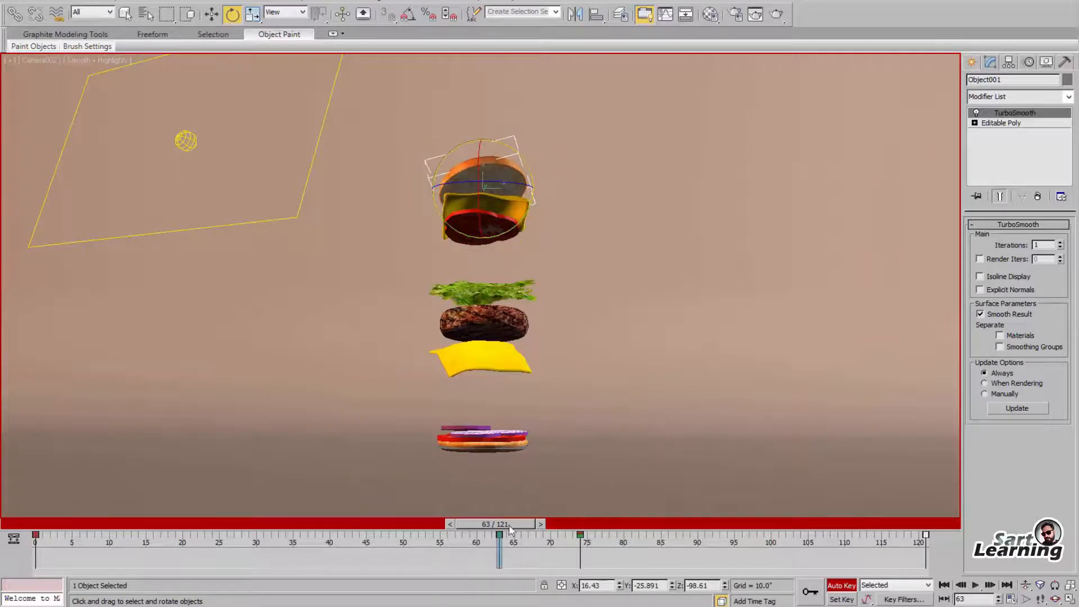
drag(509, 525, 728, 554)
drag(630, 527, 297, 531)
With automatic keying on at frame 121, dolly the camera closer to the burger and truck it to keep the whole stack framed
key(End)
key(e)
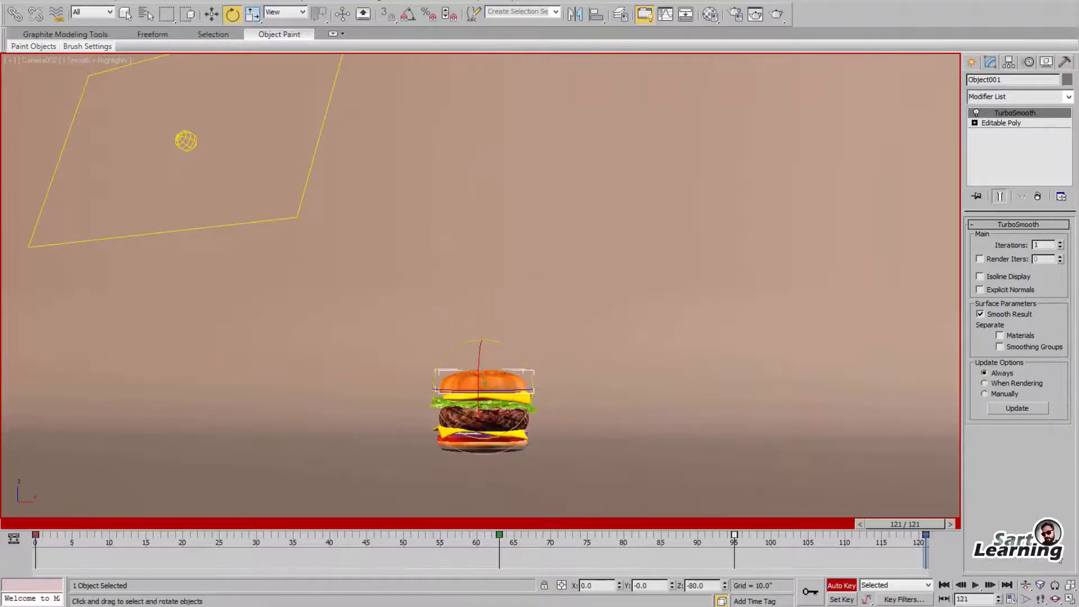
click(841, 585)
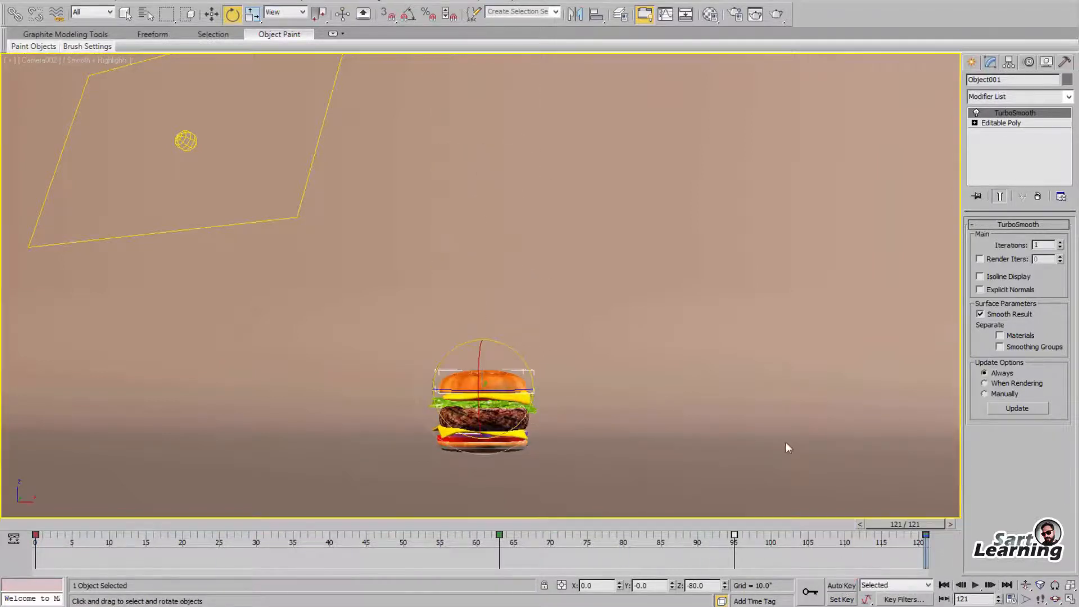
click(1026, 588)
click(841, 586)
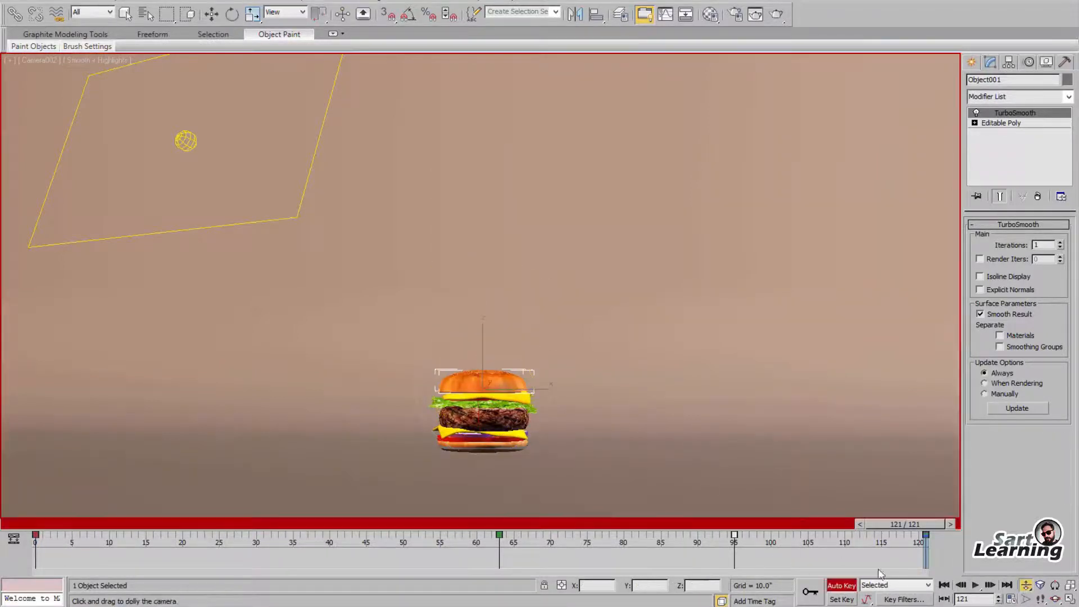
mouse_move(554, 377)
mouse_down()
mouse_move(571, 320)
mouse_move(539, 389)
mouse_up()
middle_drag(534, 321, 545, 48)
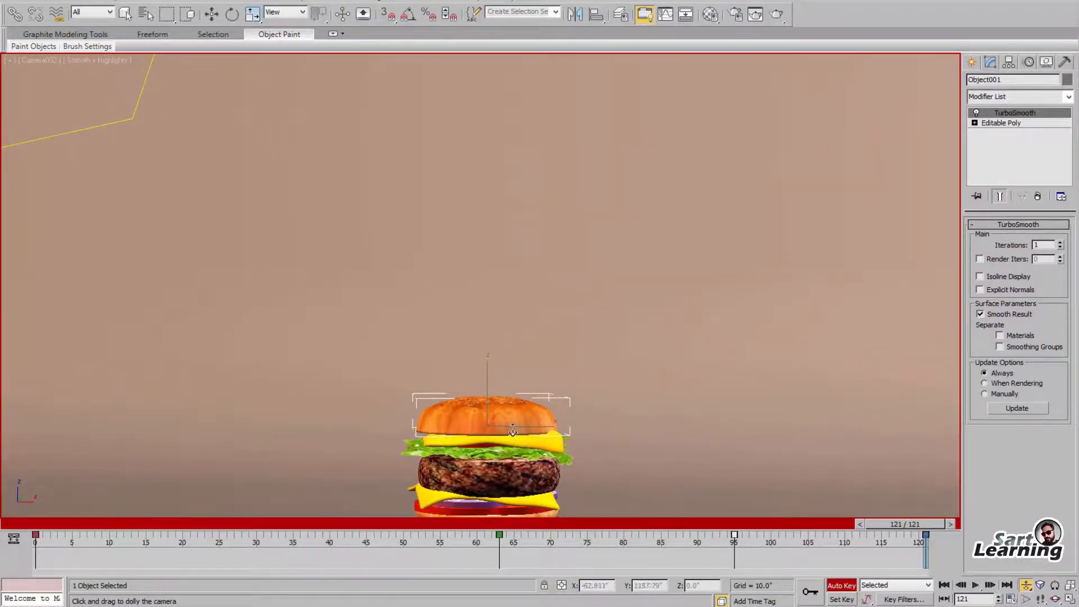
middle_drag(513, 430, 514, 270)
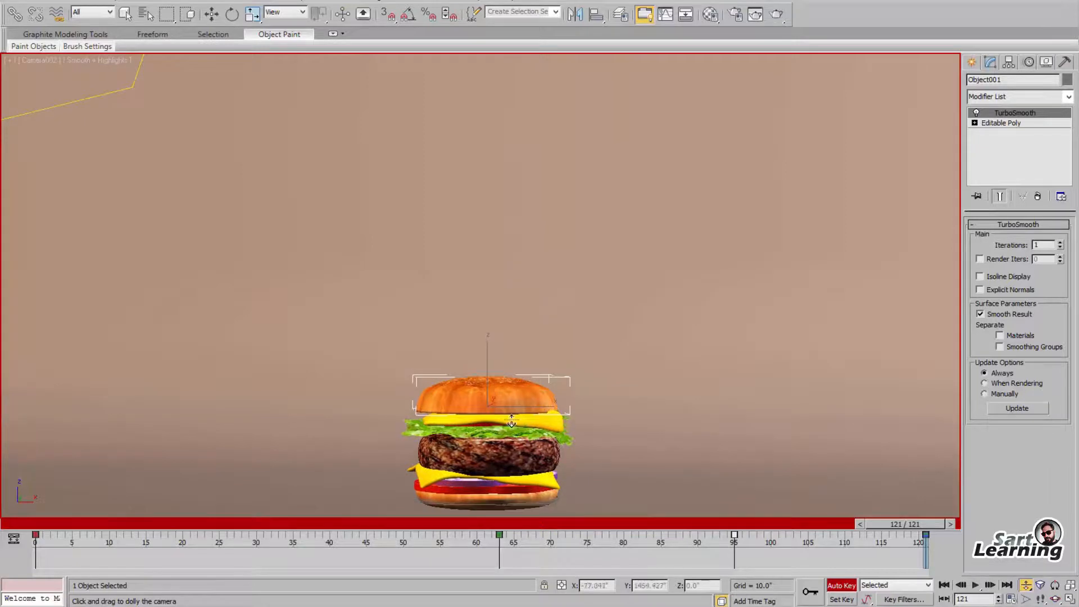
middle_drag(511, 421, 531, 39)
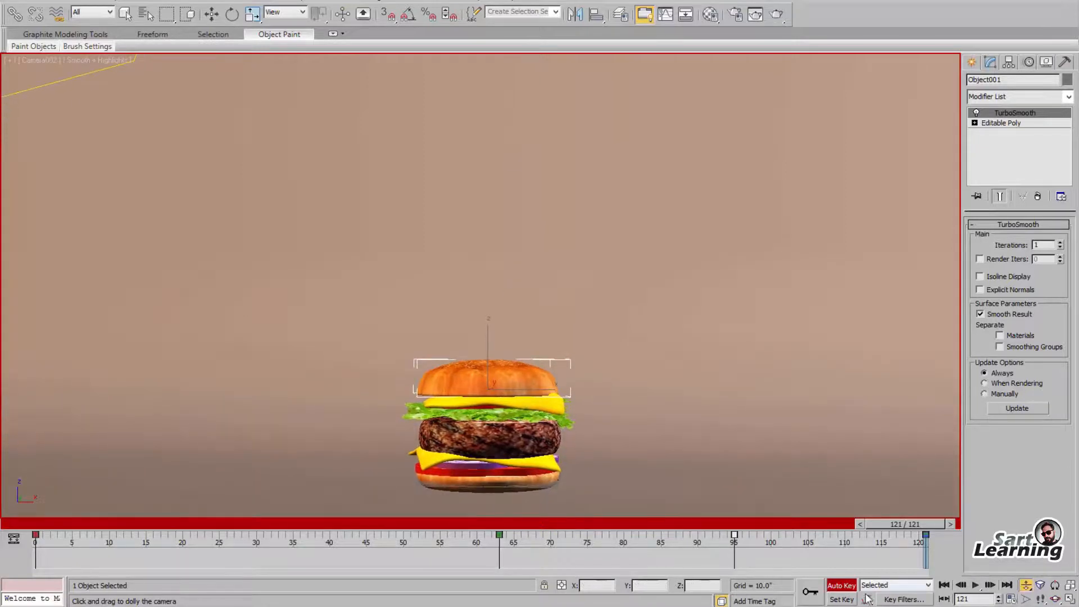
click(841, 585)
Check the camera move with a test render of frame 78
drag(927, 523, 646, 525)
key(shift+q)
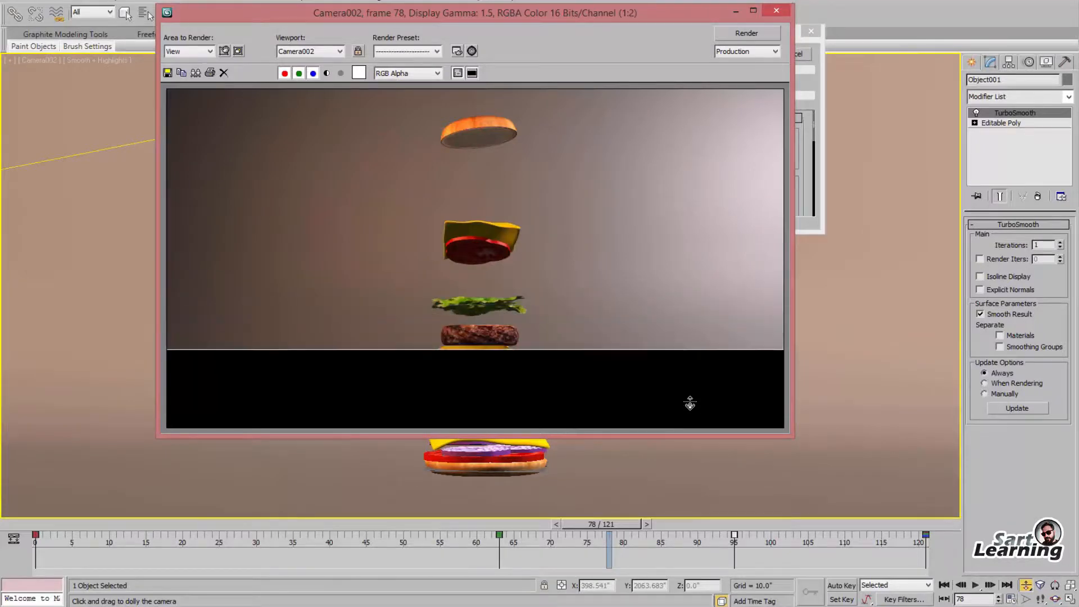
click(774, 11)
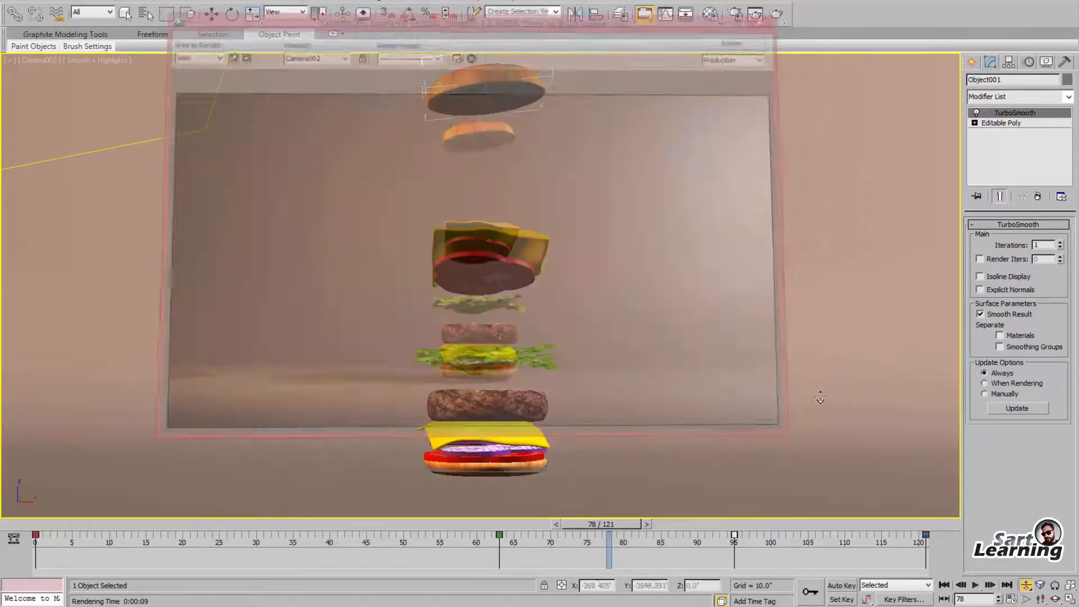